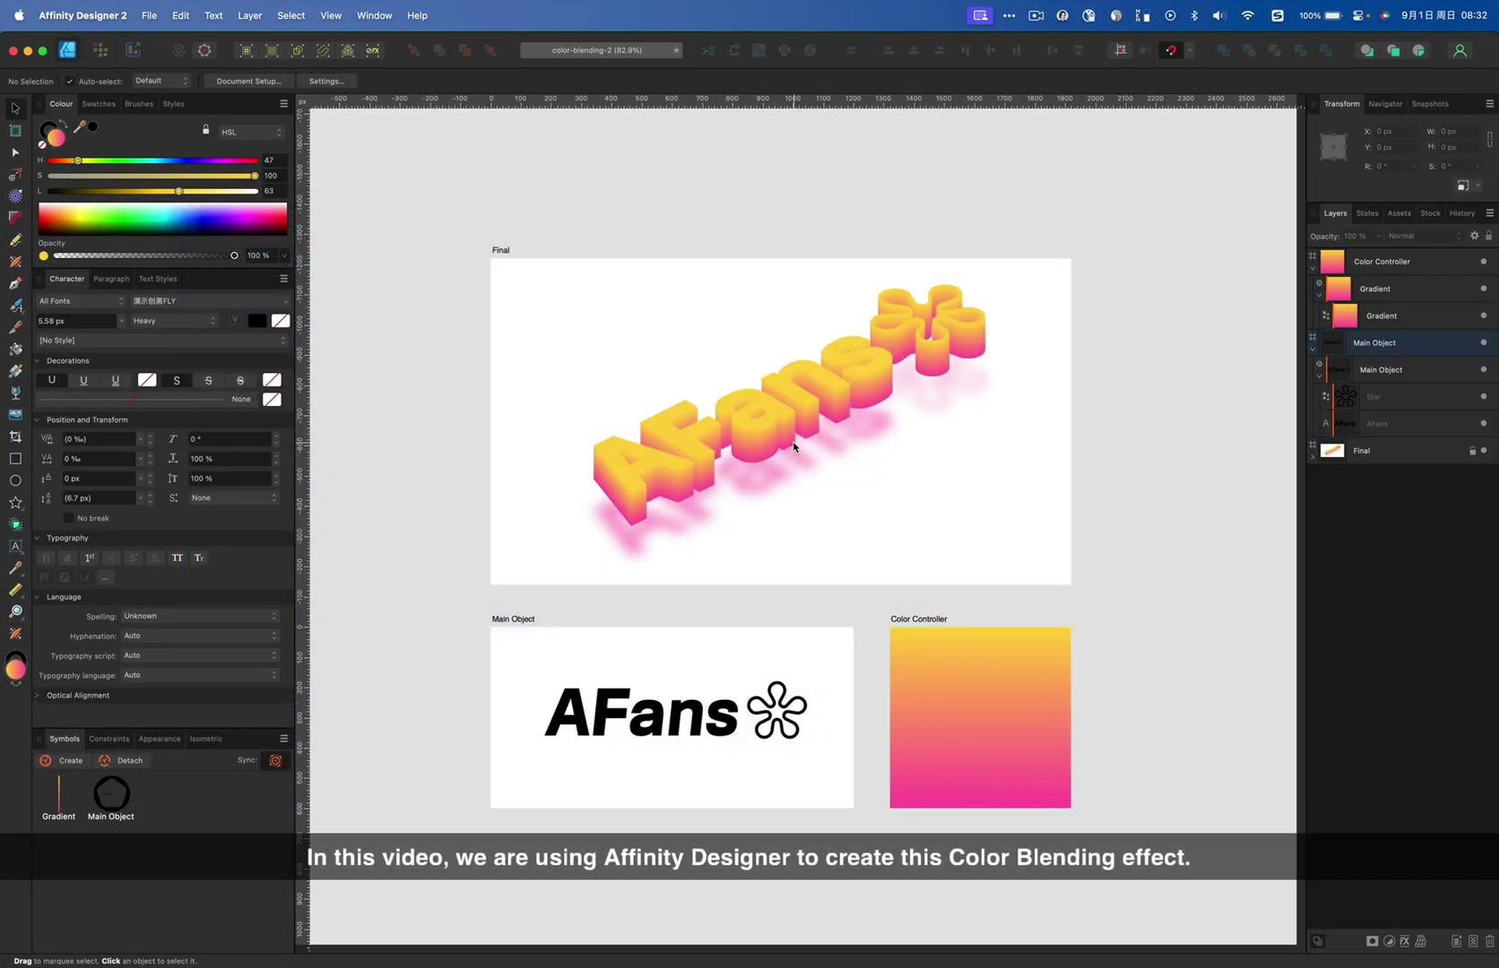
Retype the text on the Main Object artboard as AFans and try adjusting the star beside it
super+click(686, 713)
double_click(684, 710)
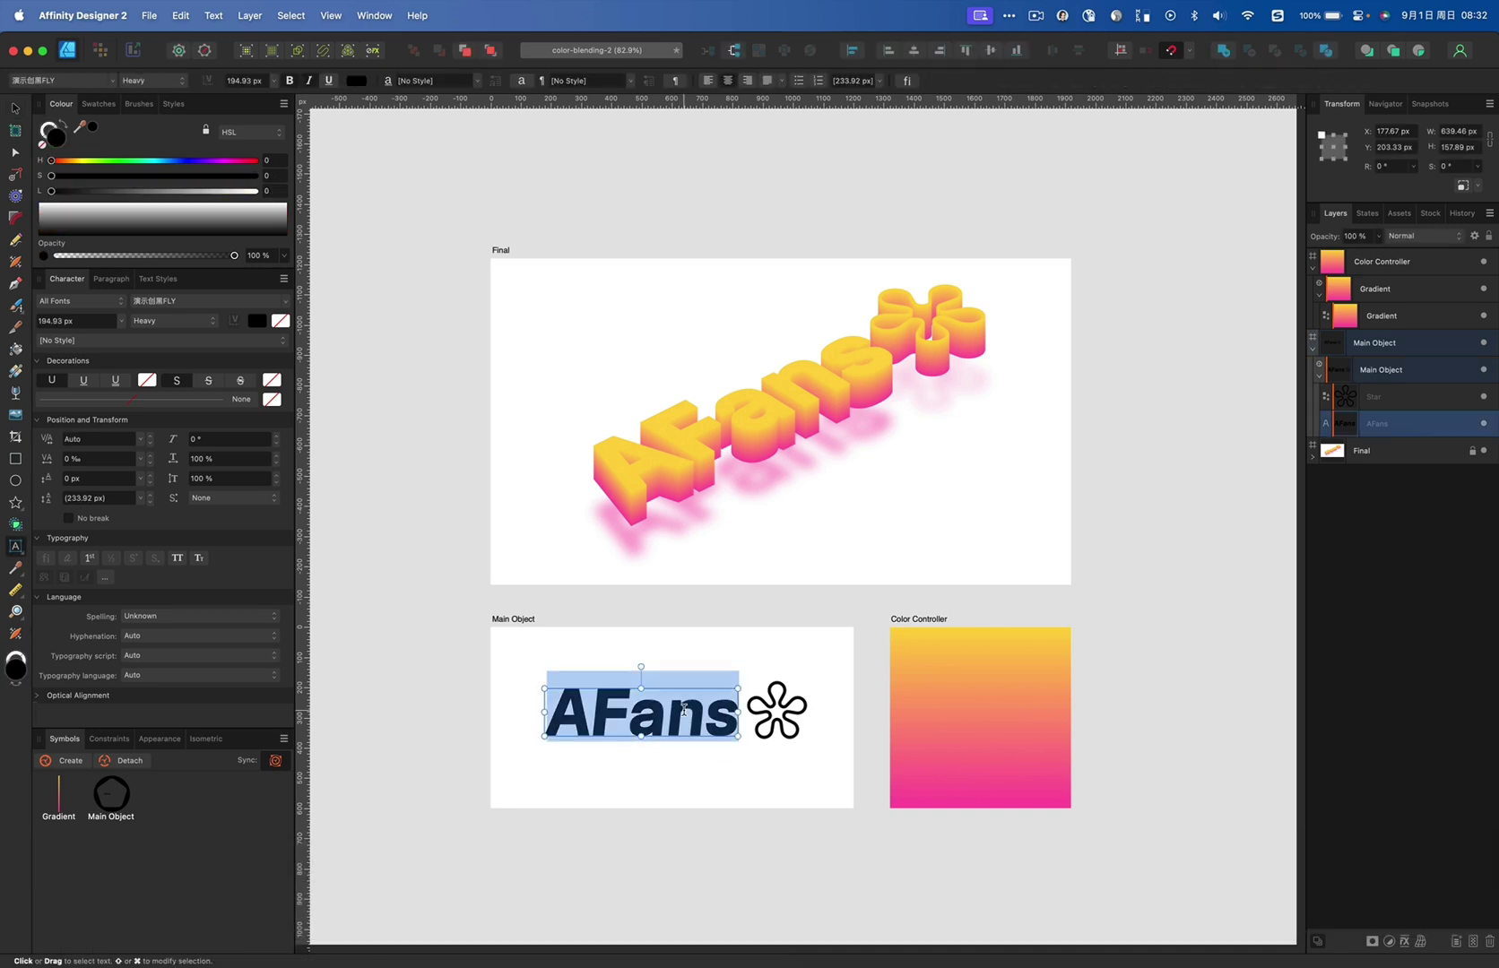
text(O)
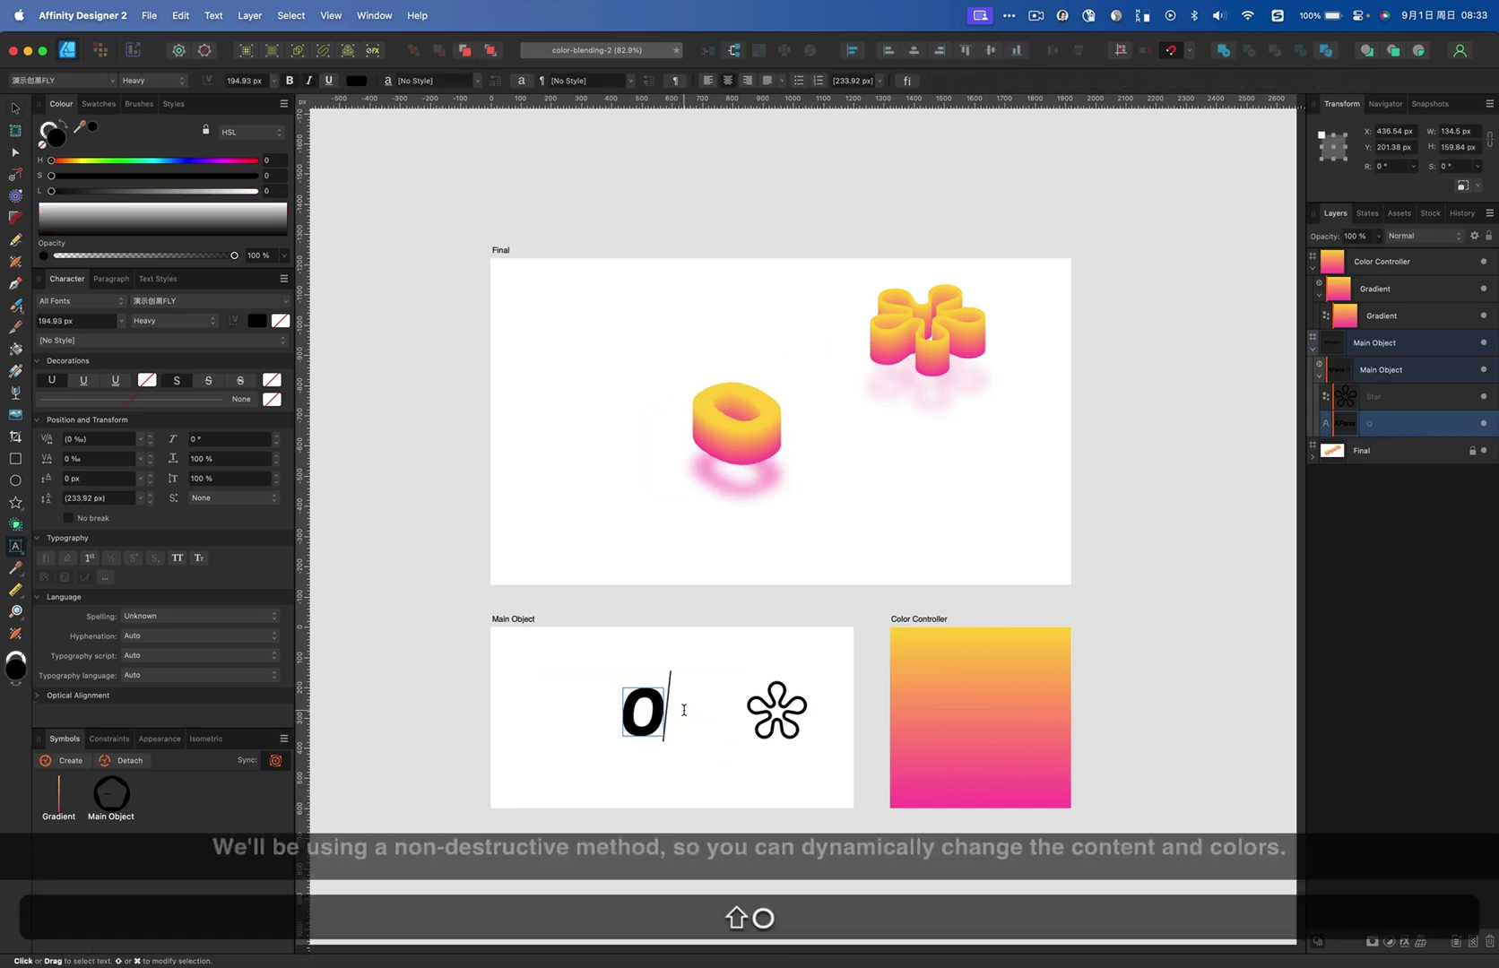
text(OAF)
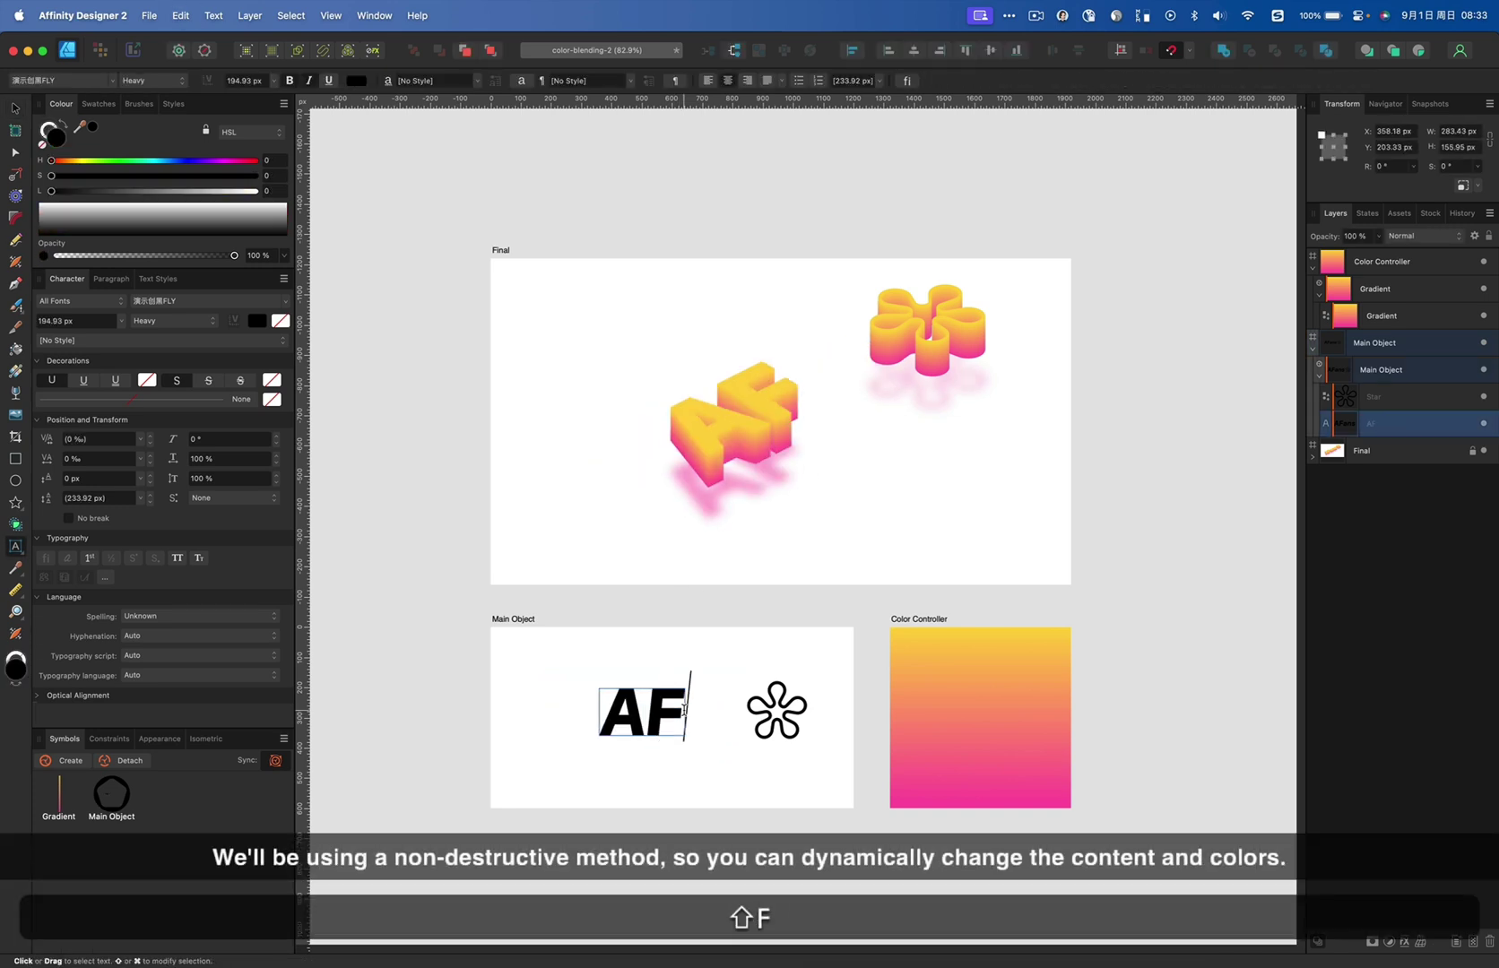
key(BackSpace)
text(Fans)
key(Escape)
key(v)
click(704, 763)
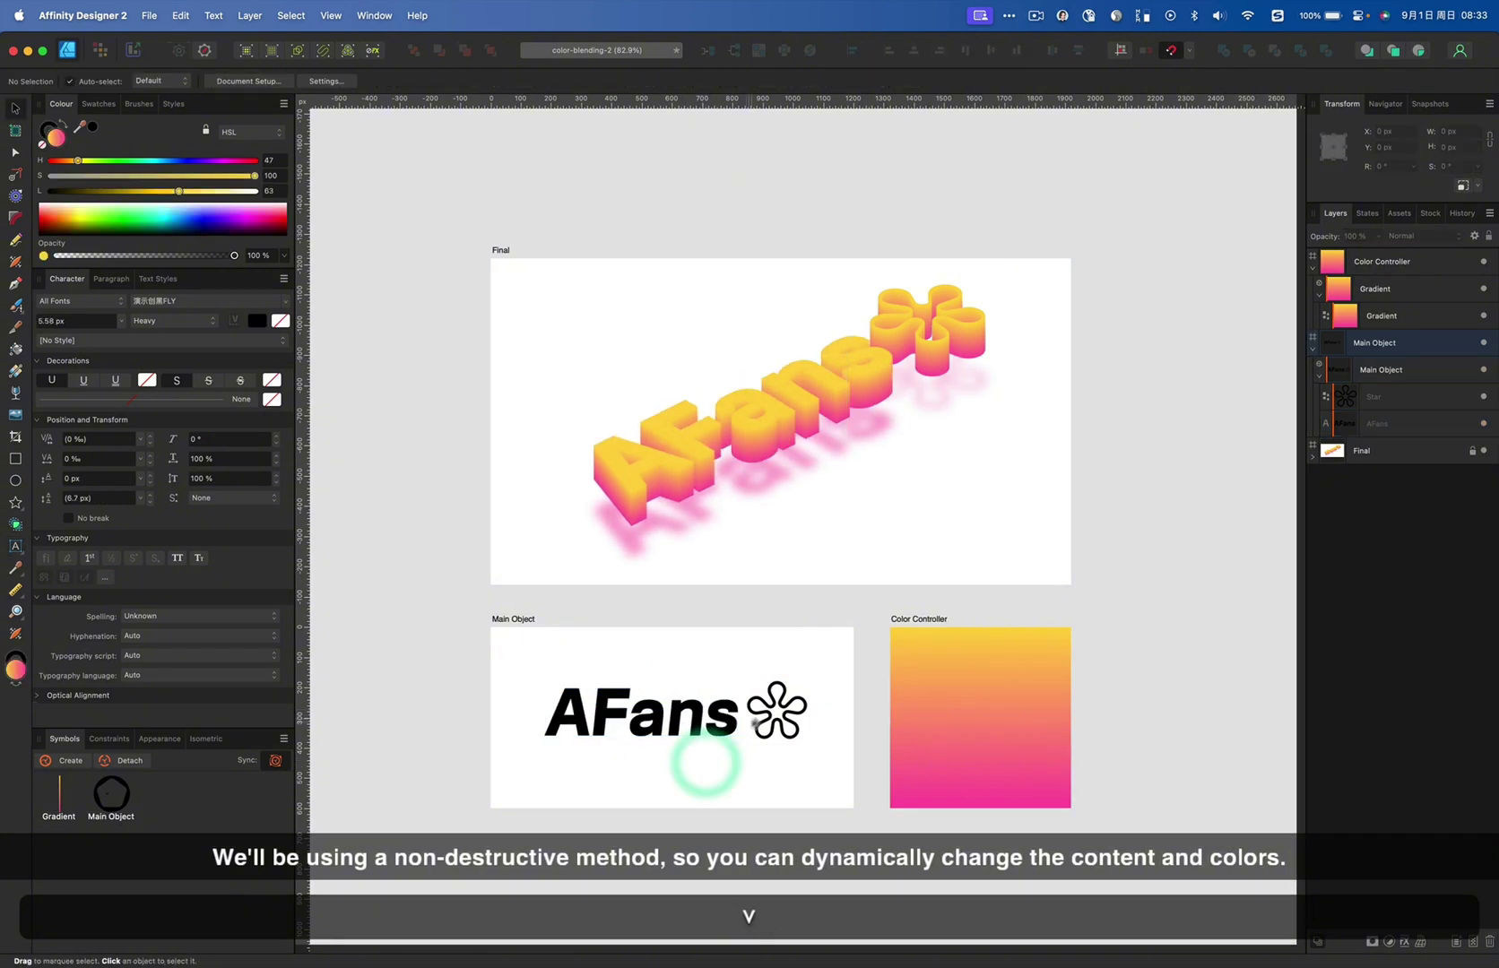
super+click(772, 704)
mouse_move(777, 662)
mouse_down()
mouse_move(794, 674)
mouse_move(801, 662)
mouse_move(776, 637)
mouse_up()
Set the lightness of the yellow stop in the Color Controller gradient to 65
super+click(928, 667)
key(g)
click(981, 628)
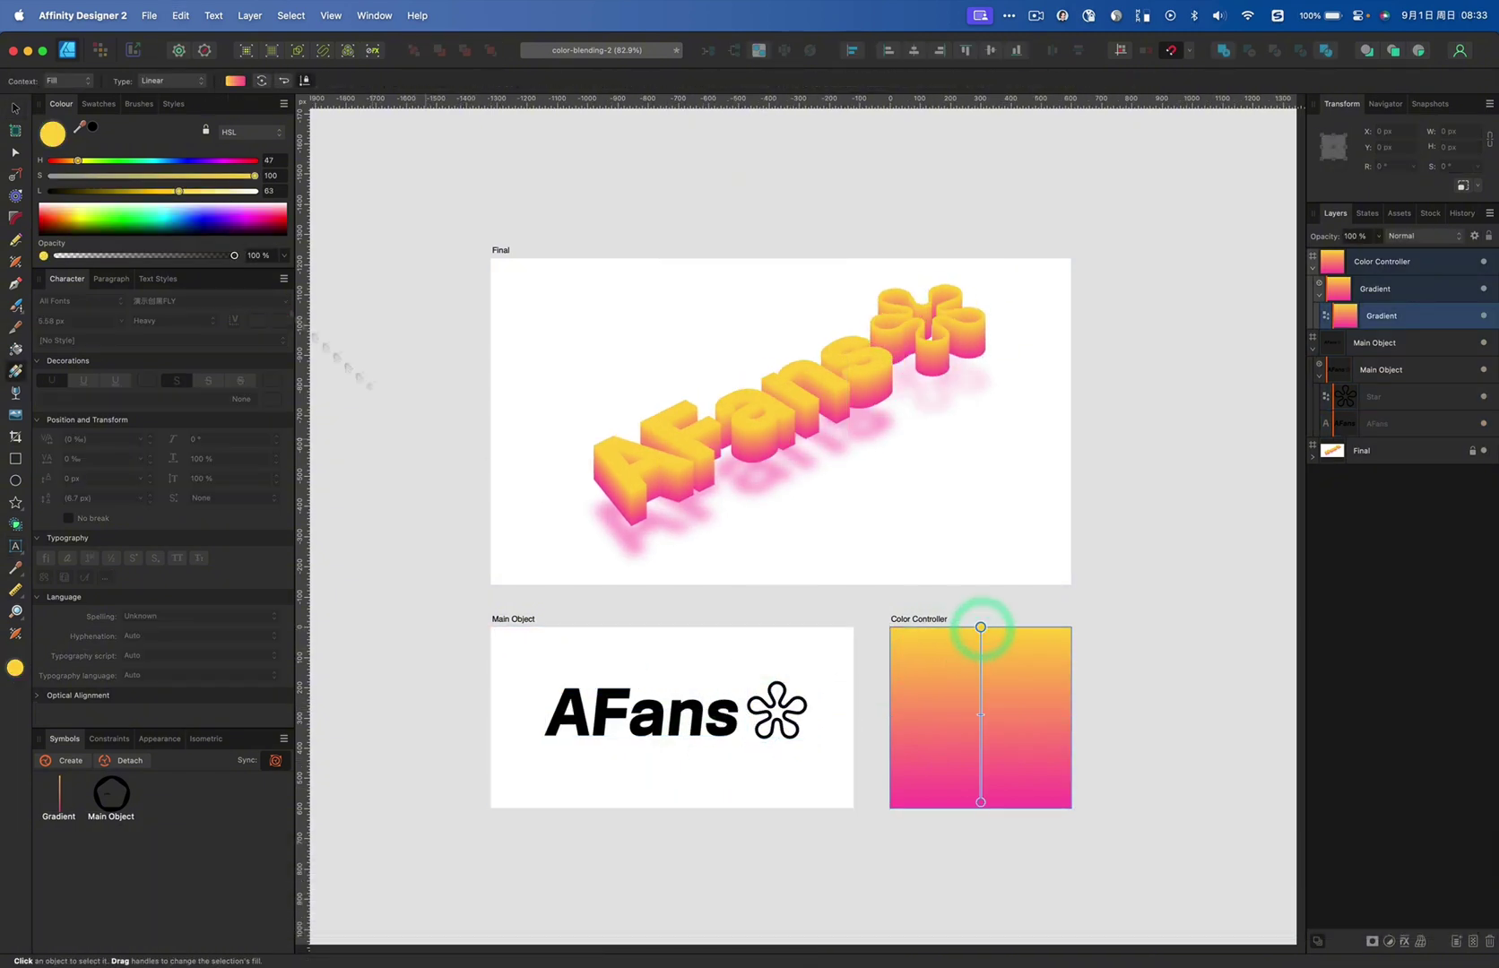
mouse_move(178, 193)
mouse_down()
mouse_move(143, 192)
mouse_move(183, 192)
mouse_up()
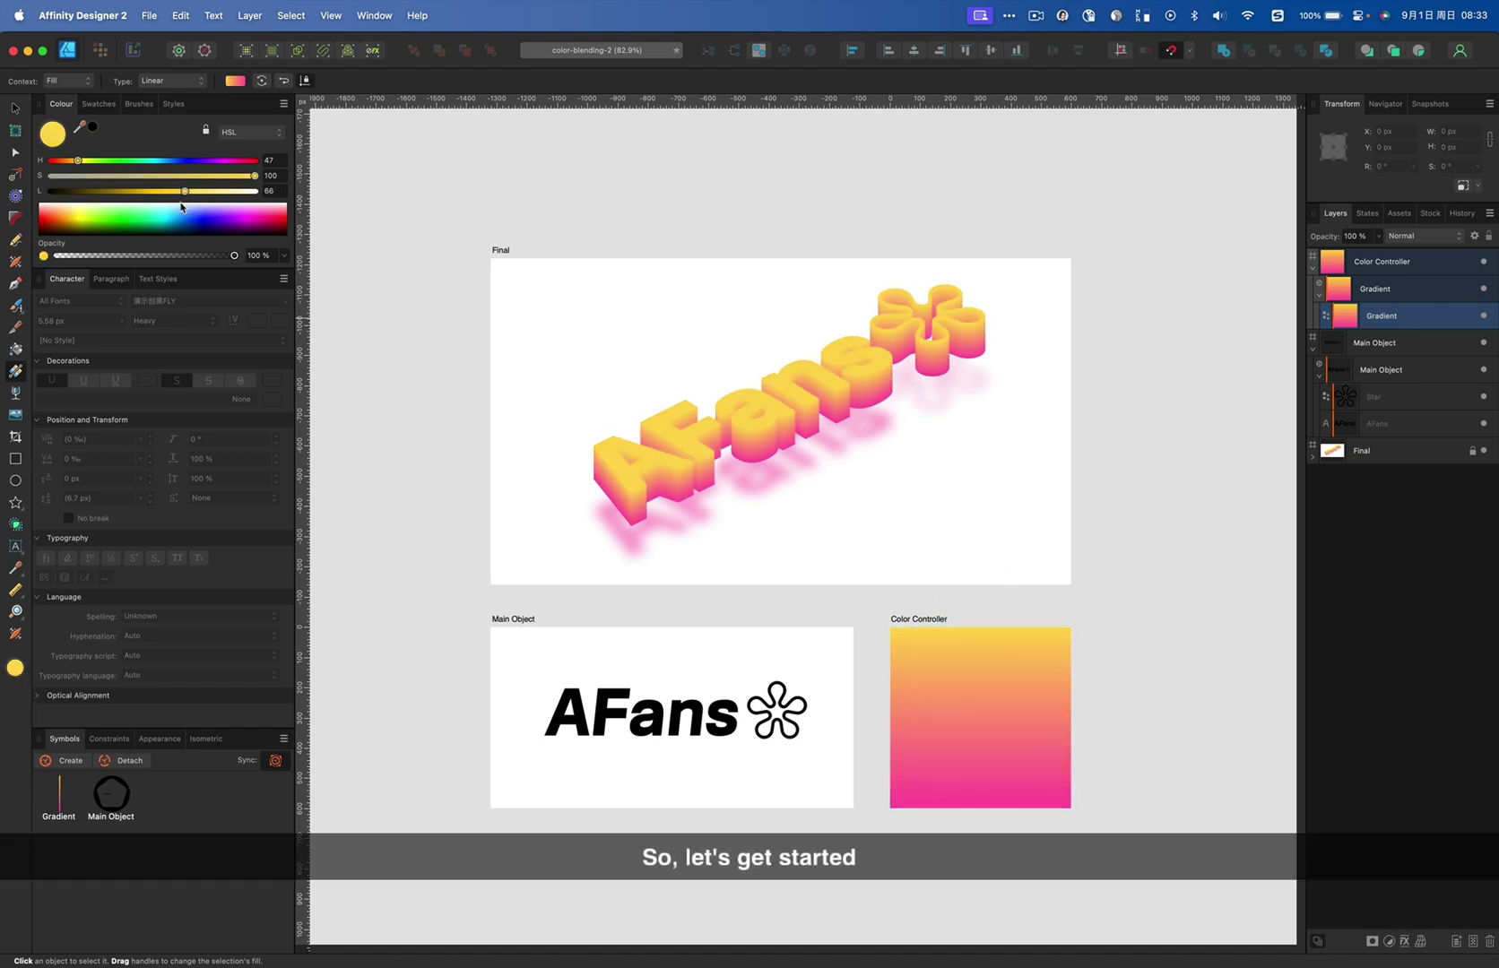
key(v)
click(1147, 563)
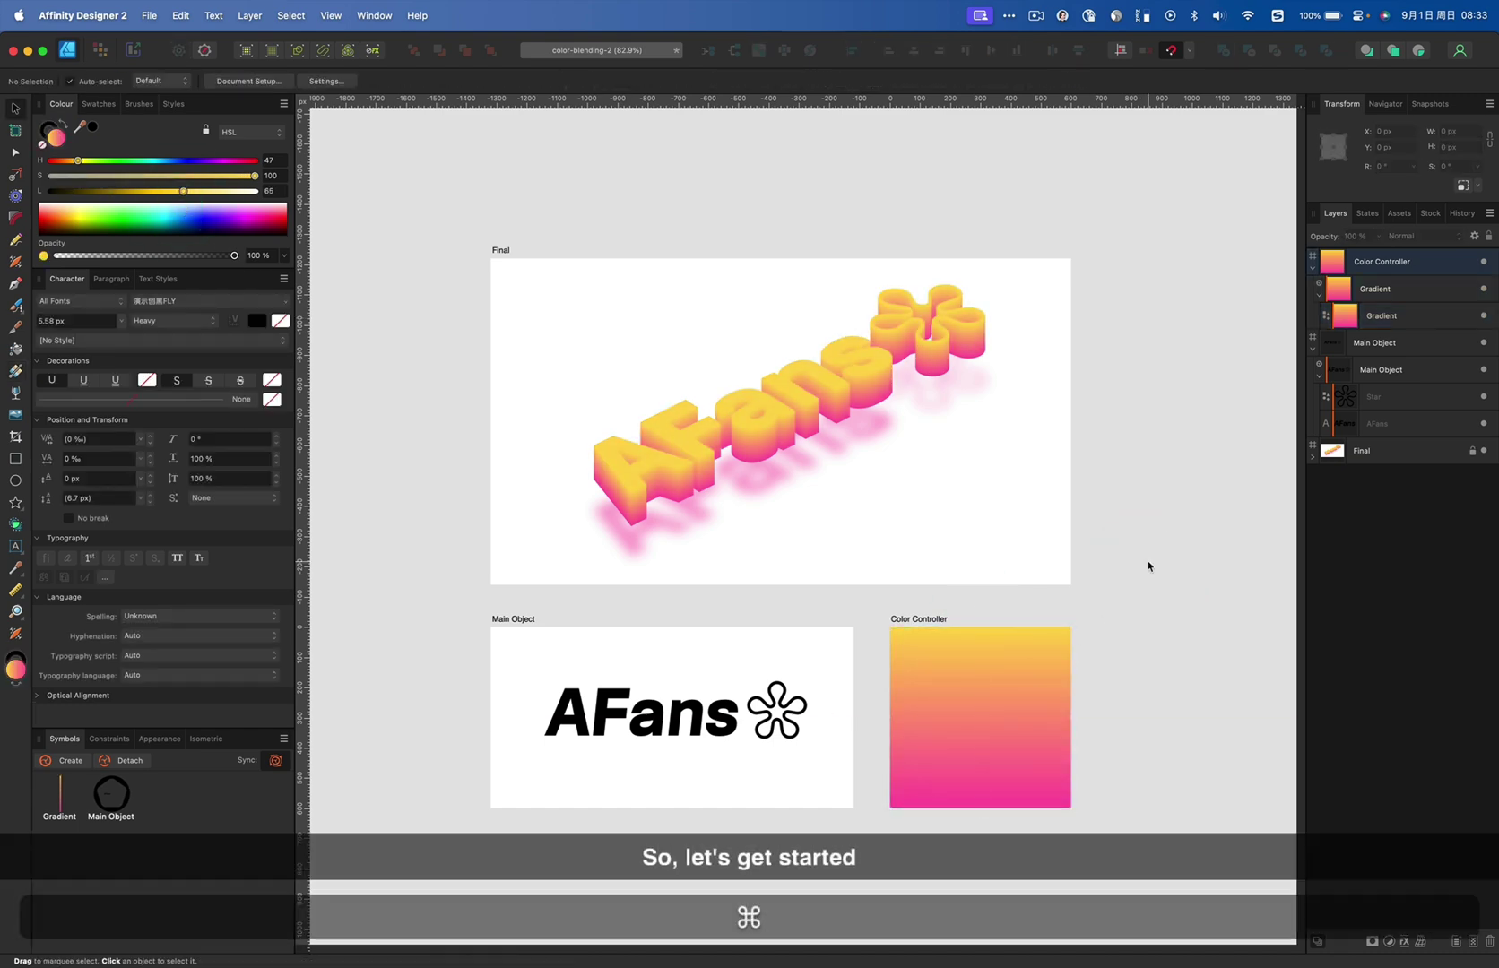
Create a new document in pixel units and check that the grid display is enabled
key(super+n)
key(Return)
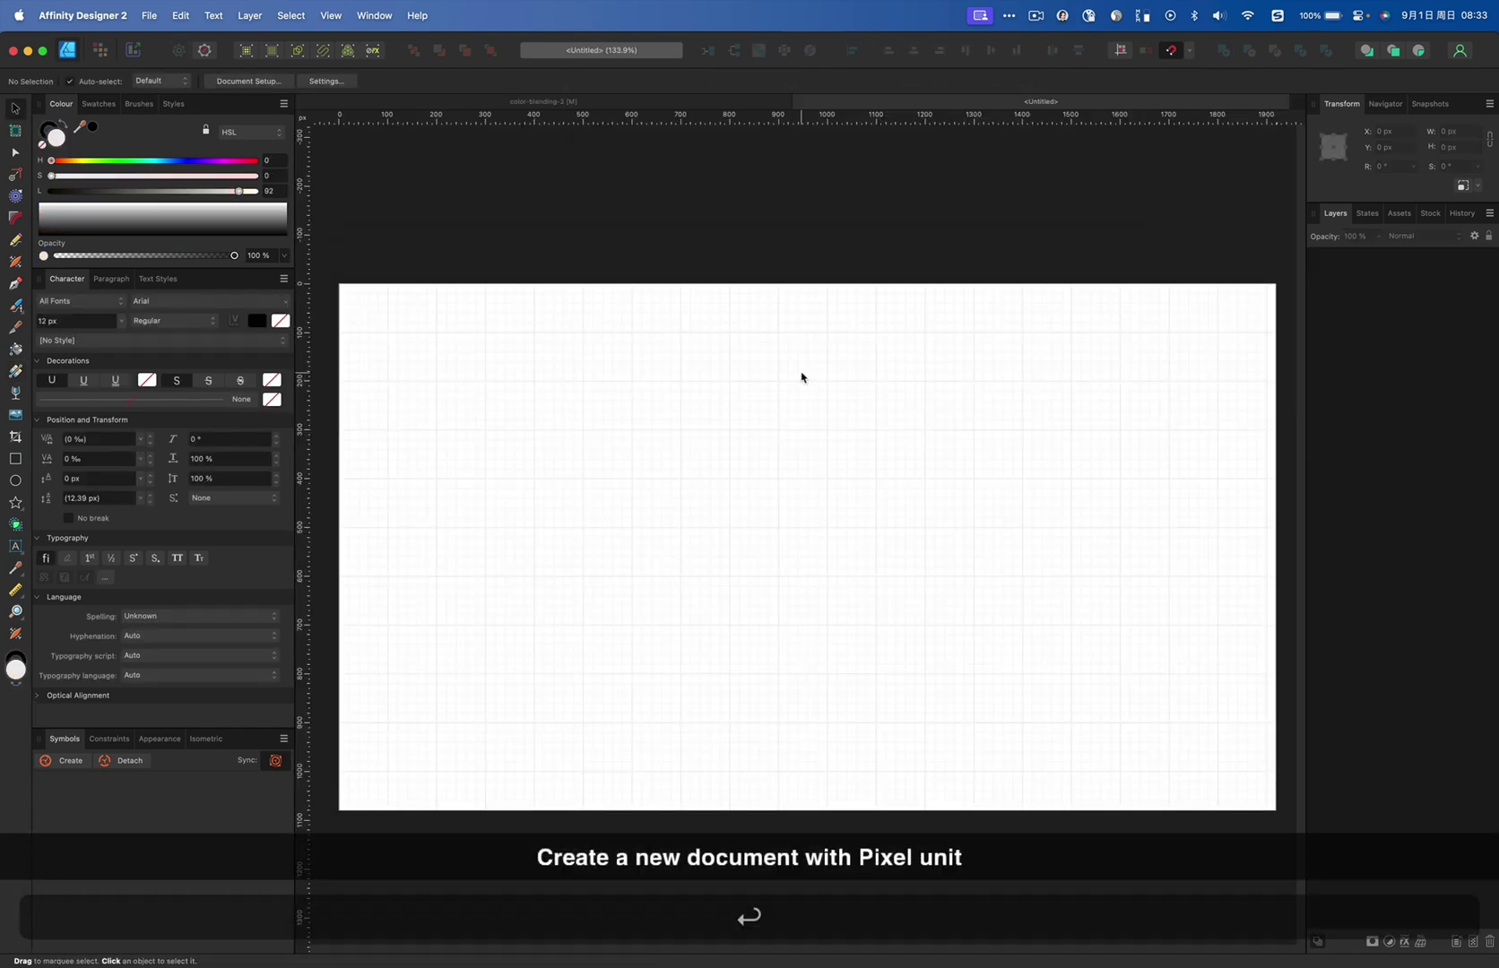
click(332, 16)
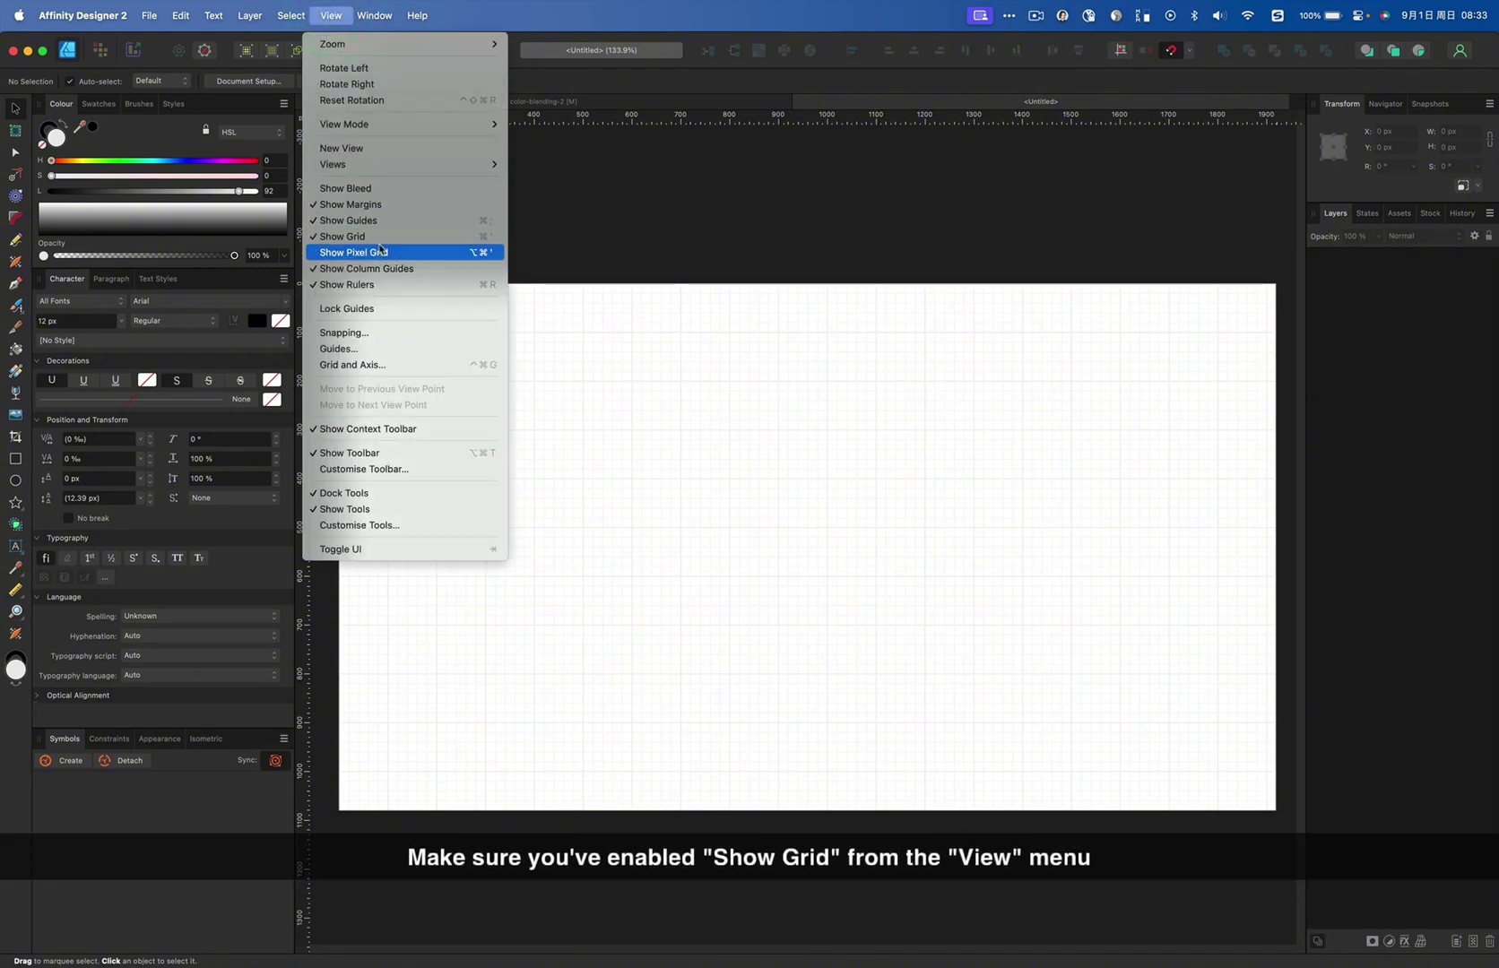
click(700, 307)
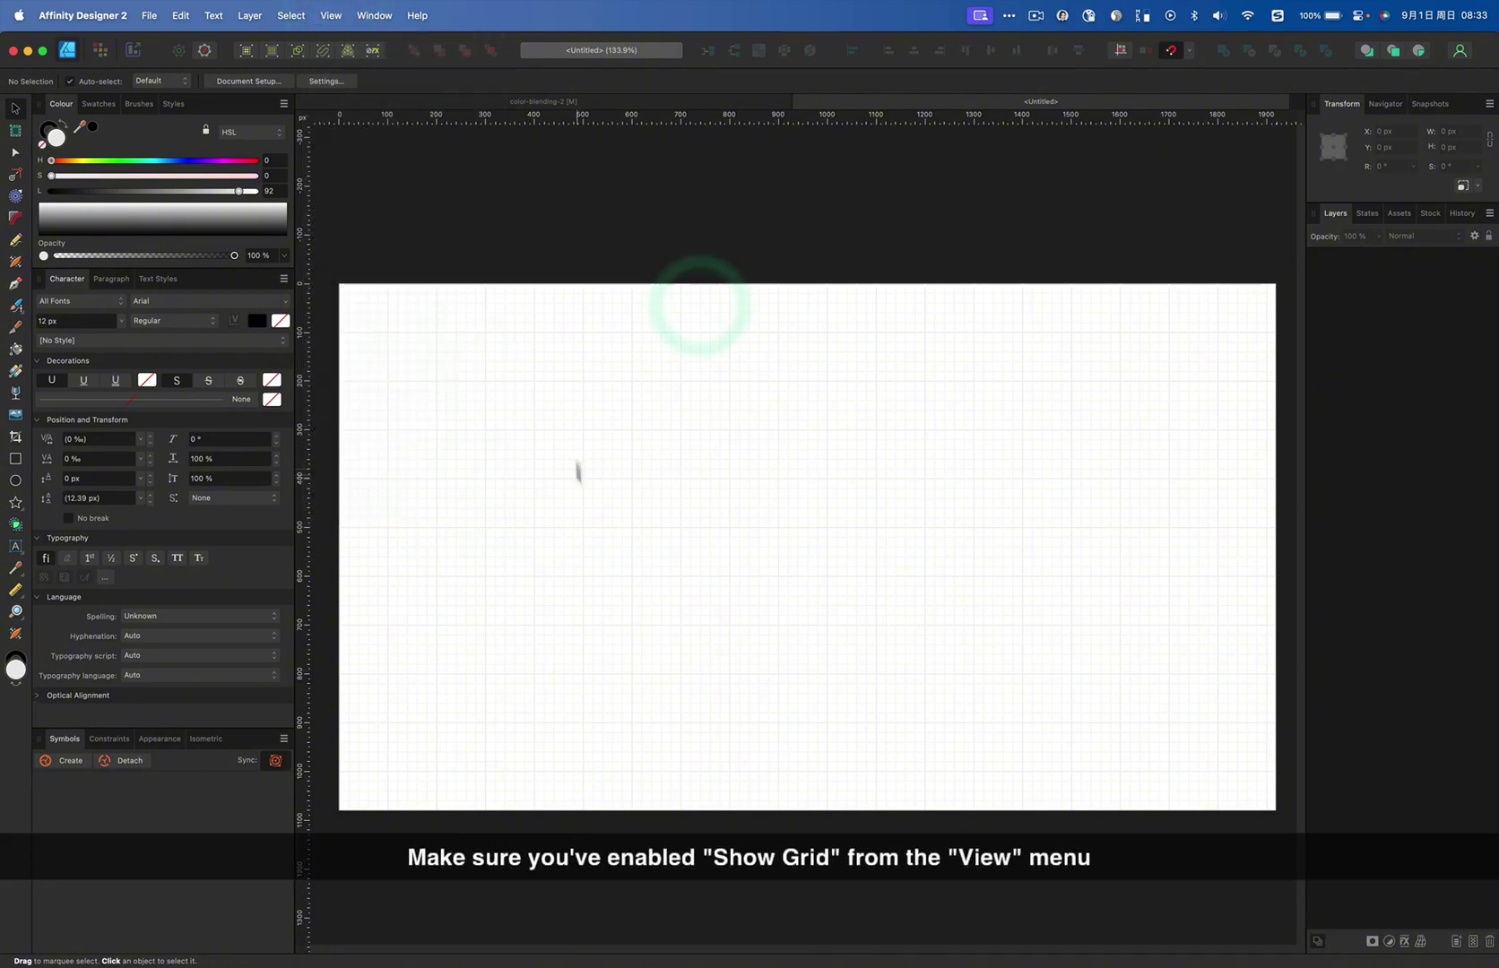
Draw a 10 × 10 px square on the grid and set its fill lightness to 59
scroll(620, 405, up, 10)
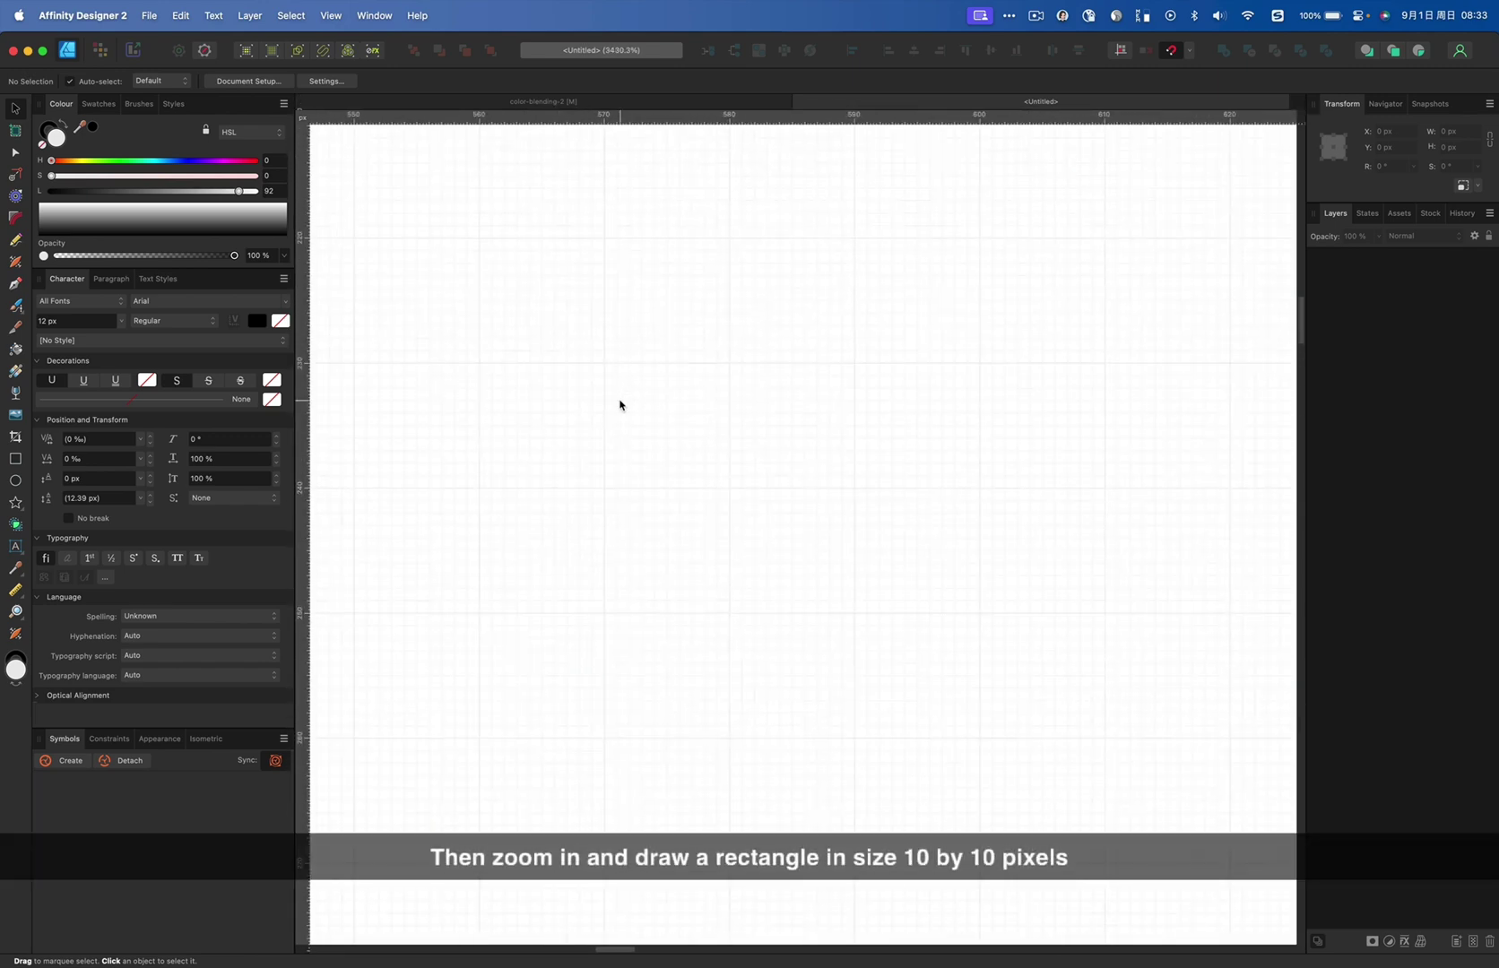
key(m)
drag(604, 363, 740, 473)
key(v)
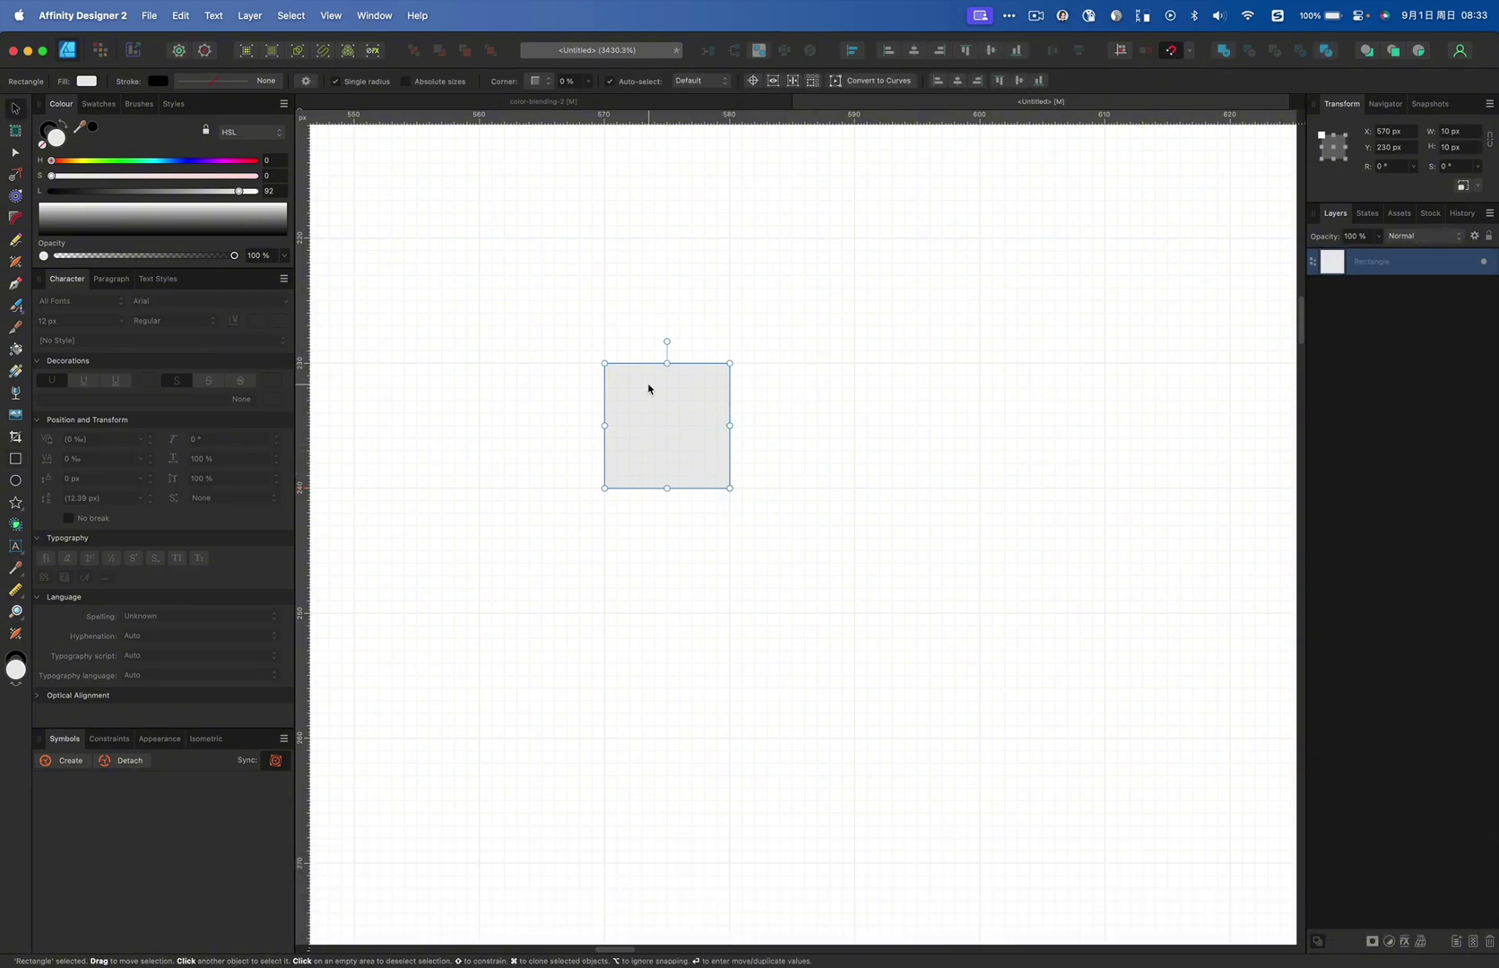
click(171, 191)
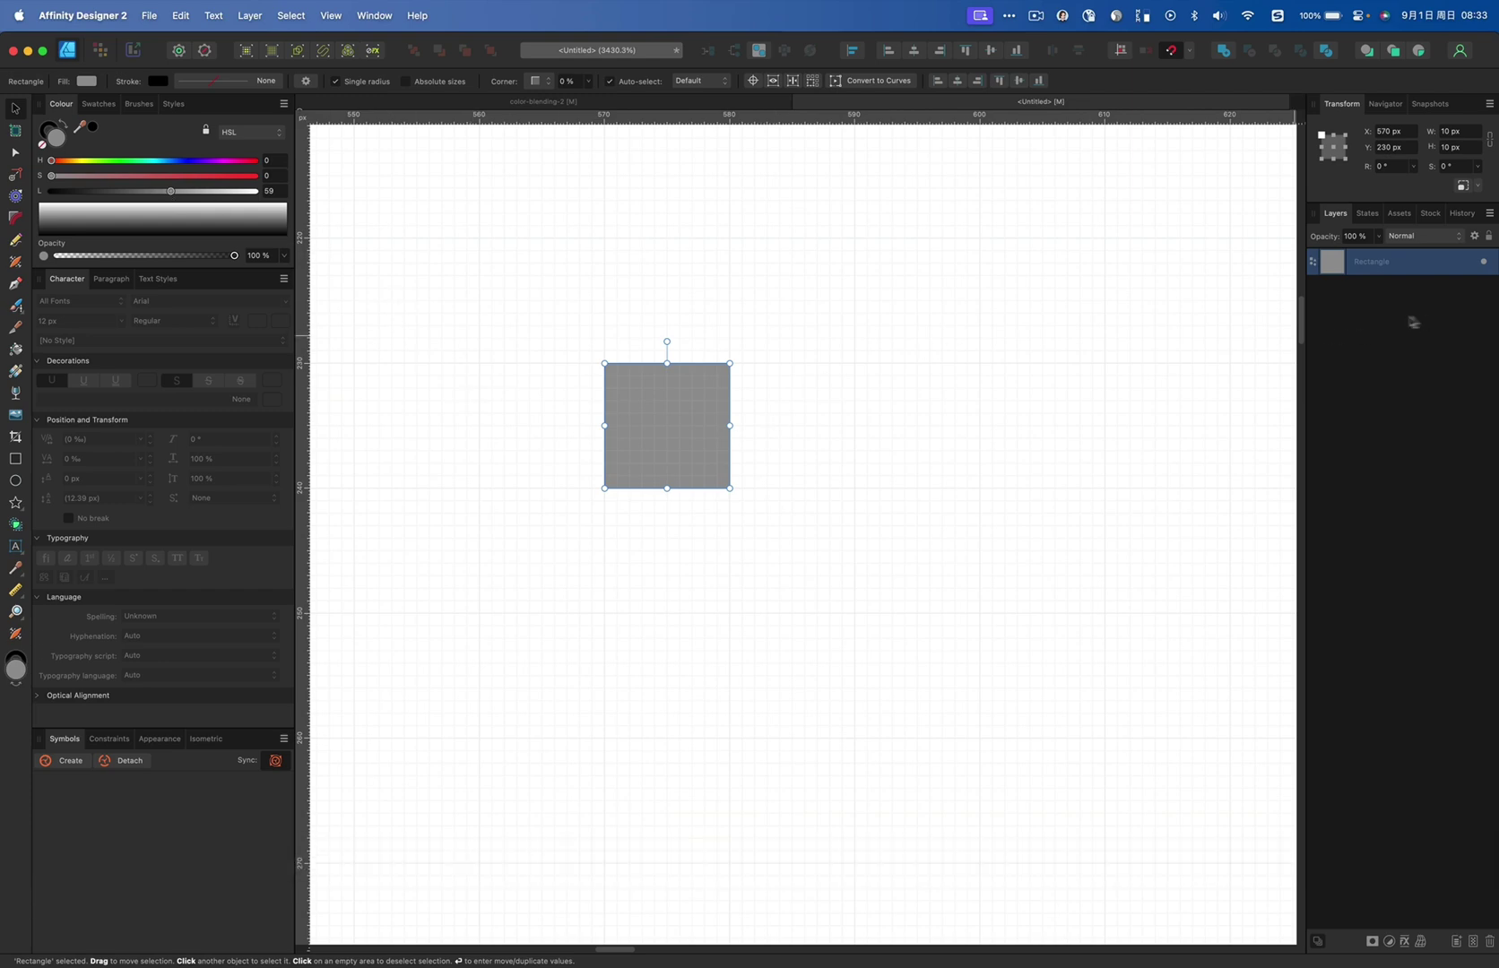
Rename the square's layer to Masked
double_click(1371, 260)
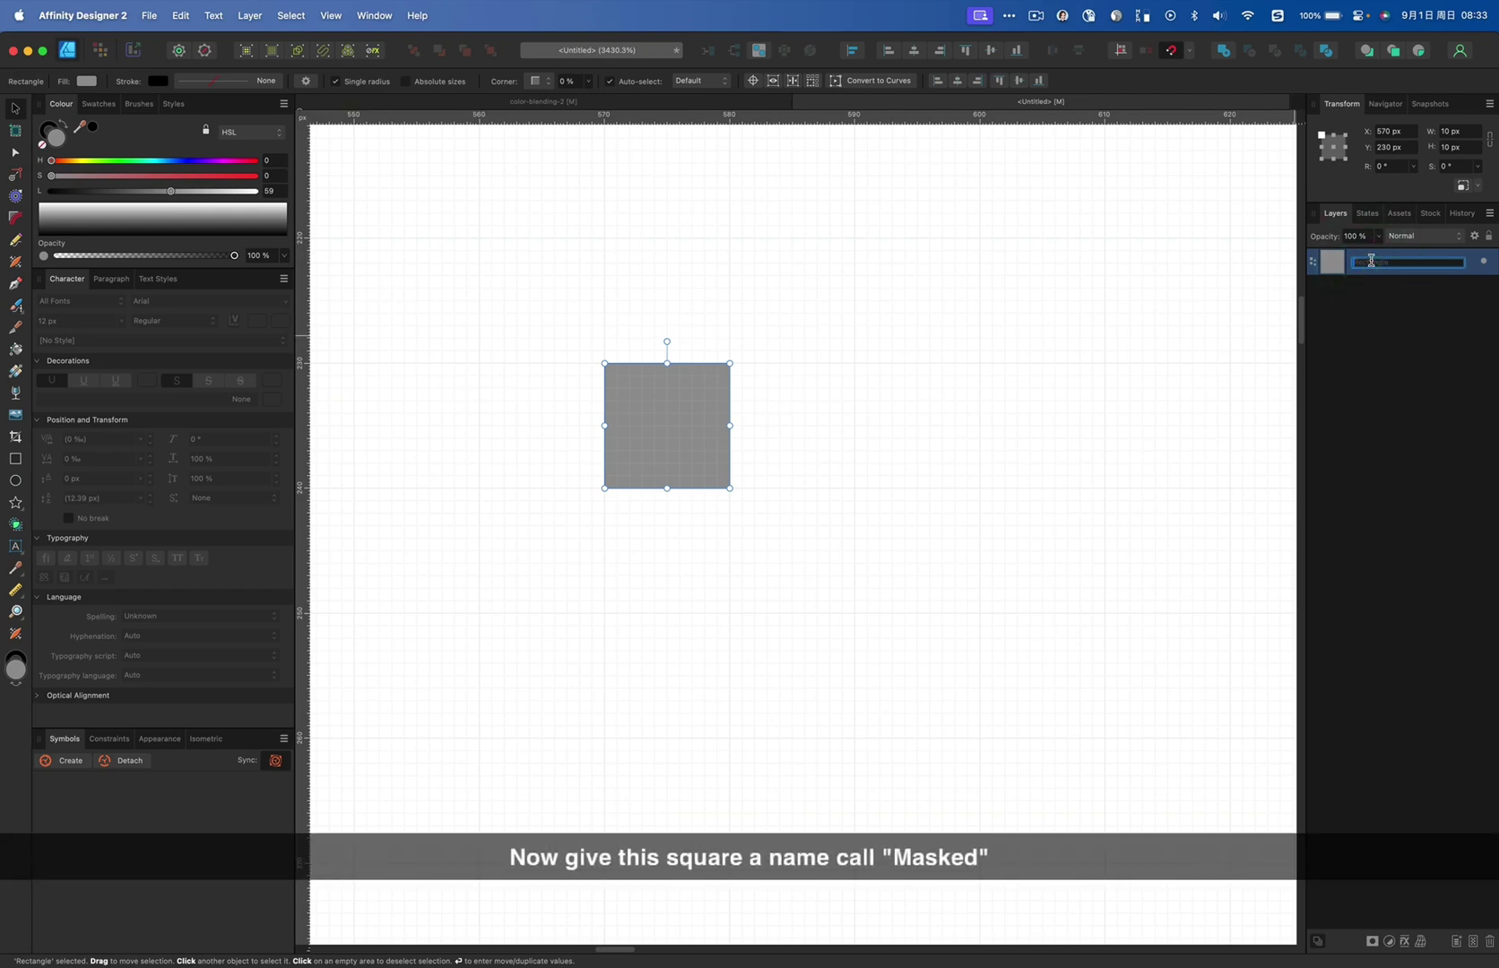
key(shift)
text(Masked)
key(Return)
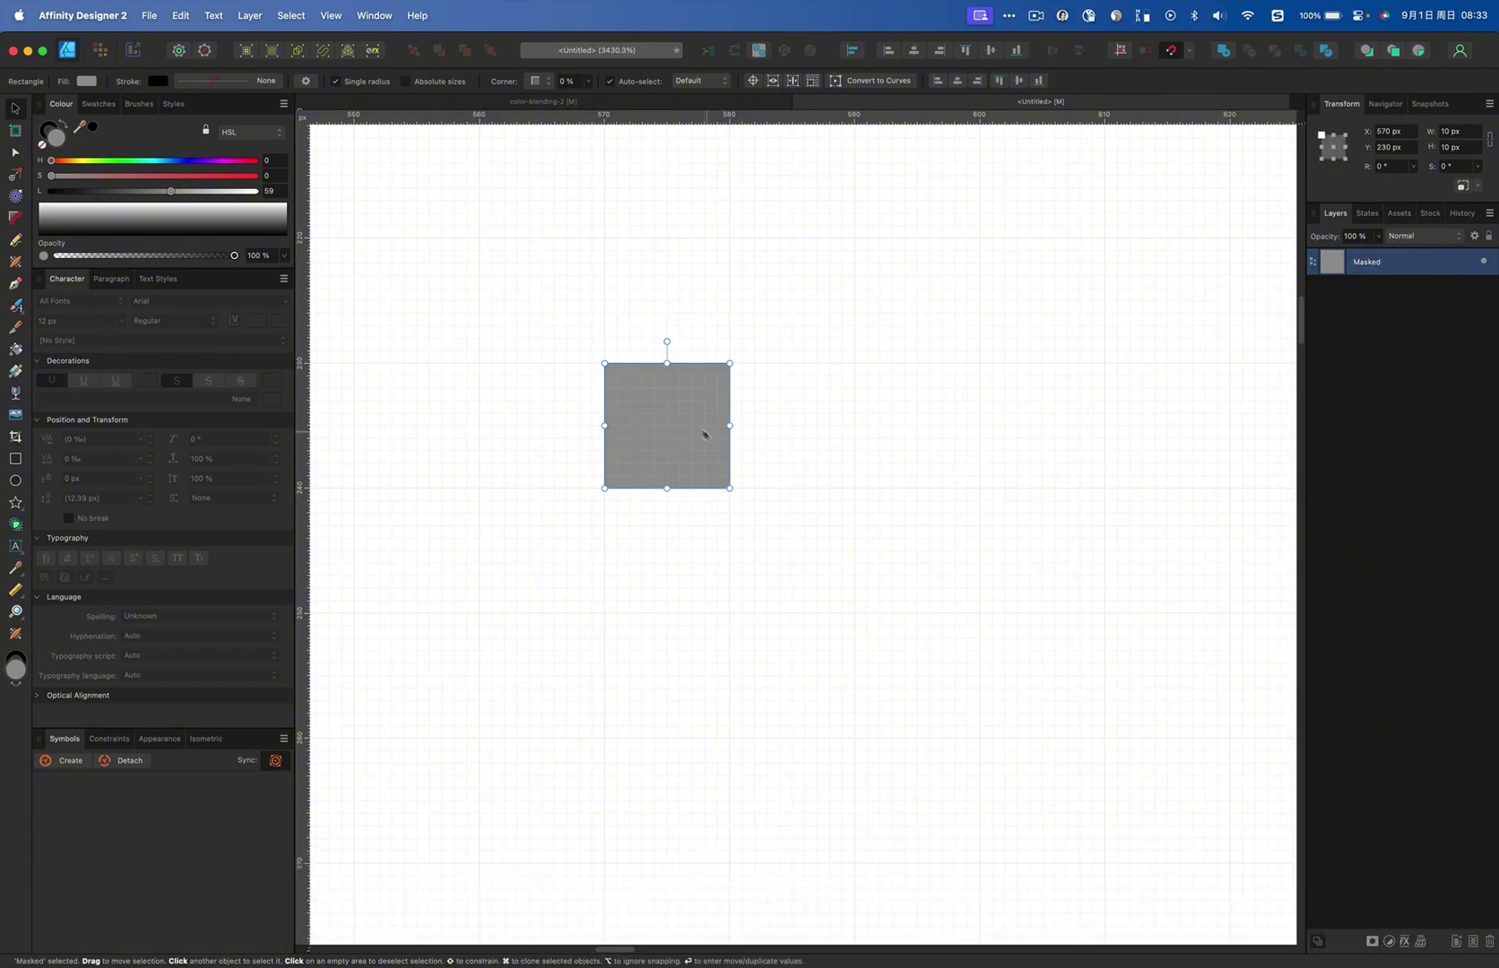
Duplicate the Masked square directly beside it on the right and rename the copy Gradient
drag(699, 428, 797, 409)
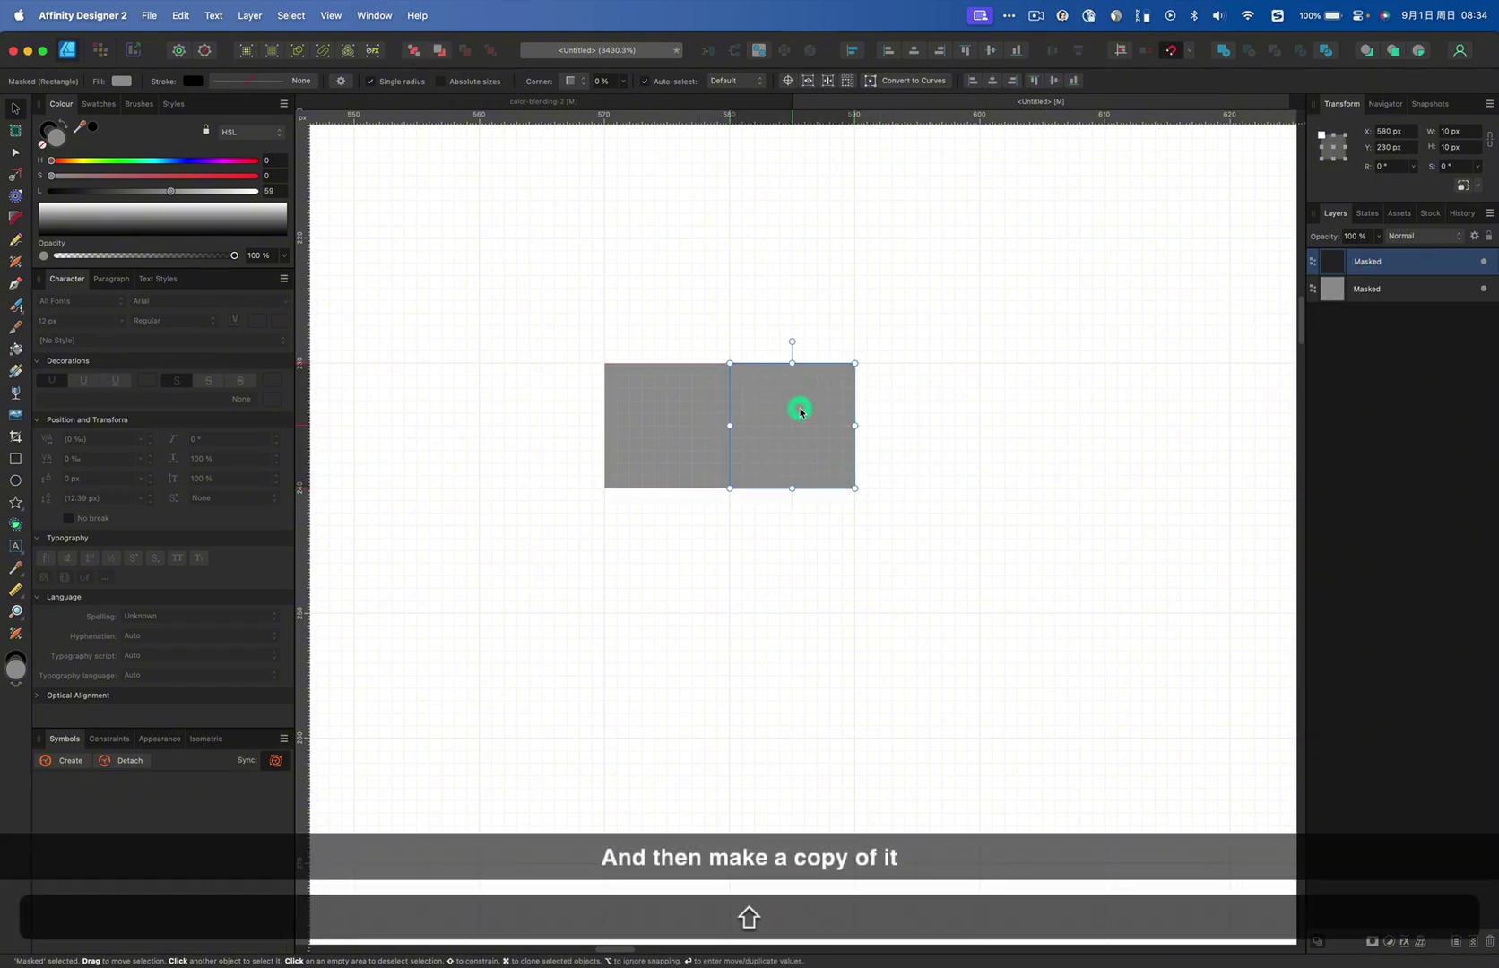
double_click(1366, 261)
text(Gradient)
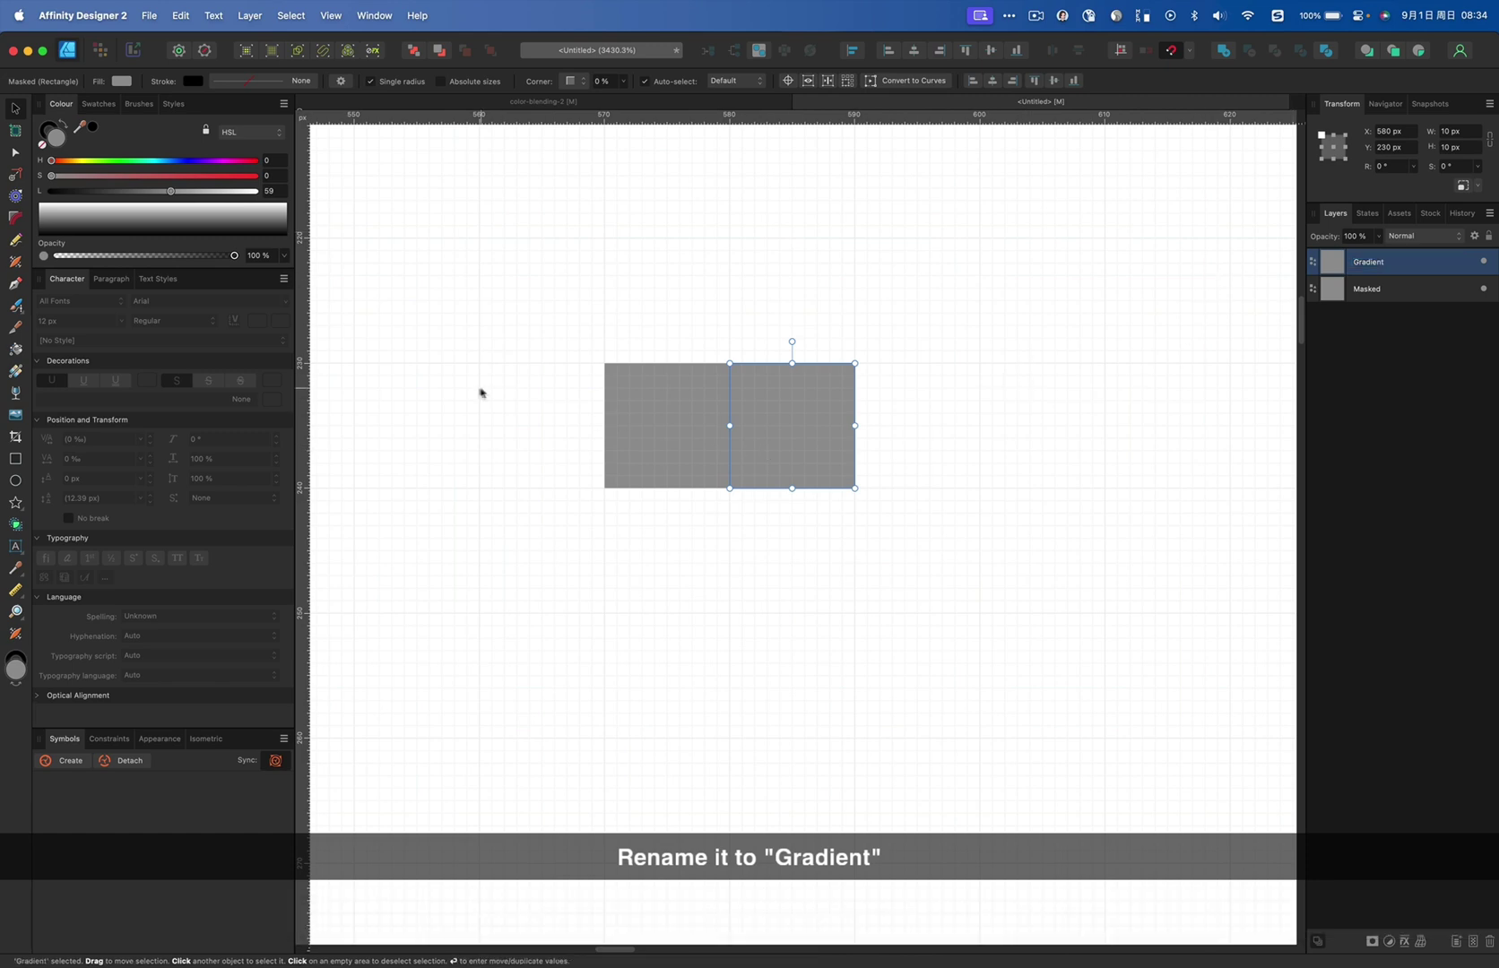
text(g)
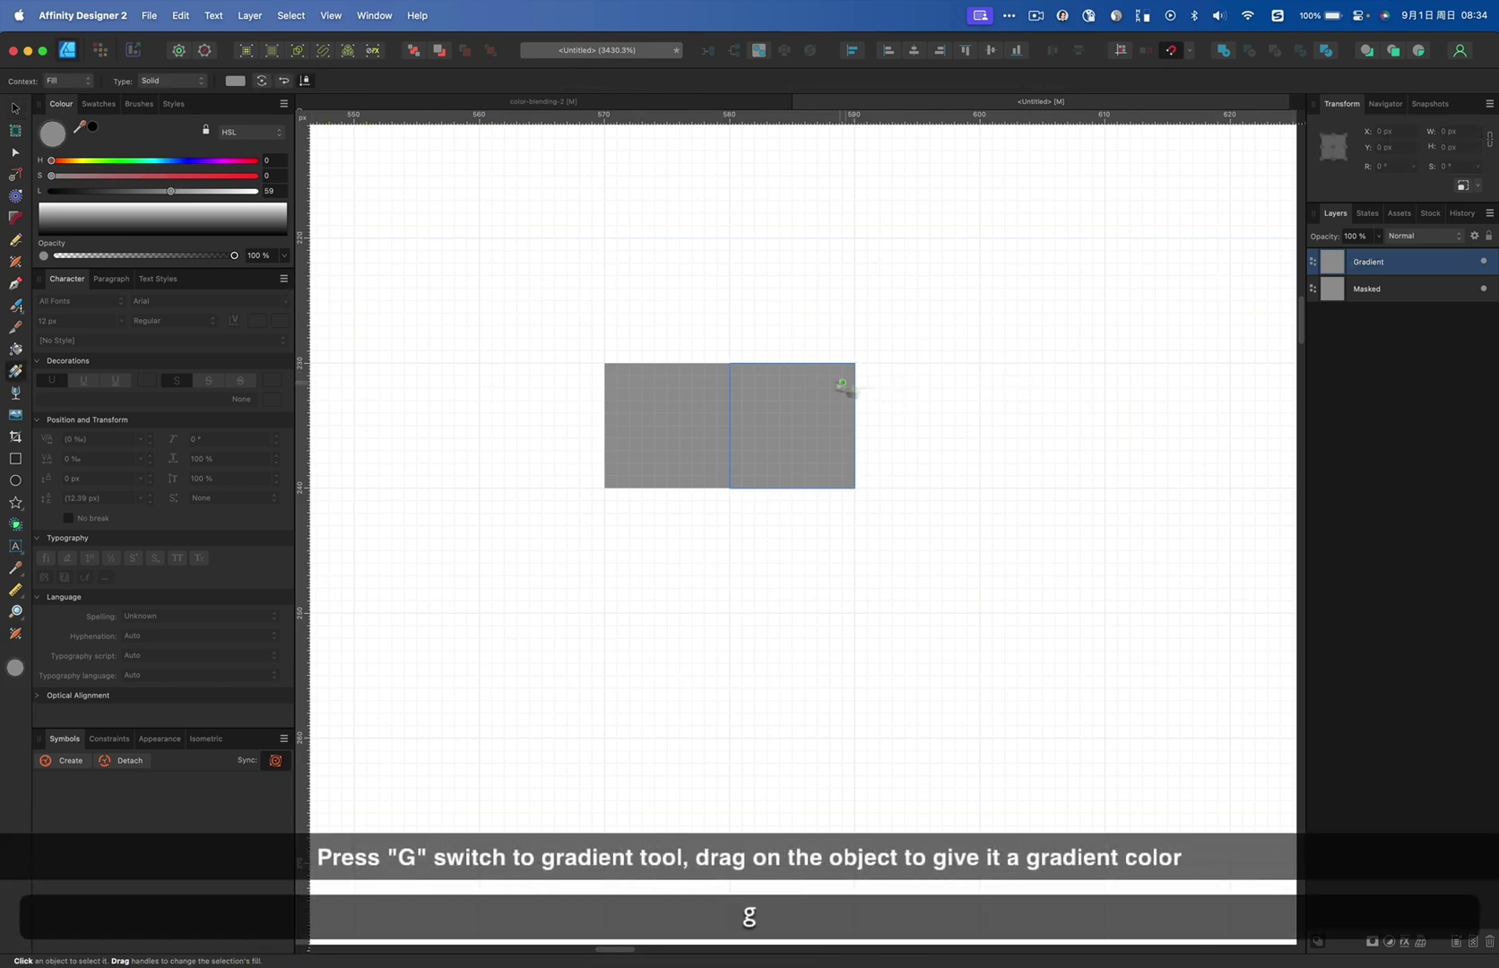
Give the Gradient square a vertical linear fill from yellow (HSL 49, 100, 59) at its upper edge to red at its lower edge
drag(793, 364, 793, 489)
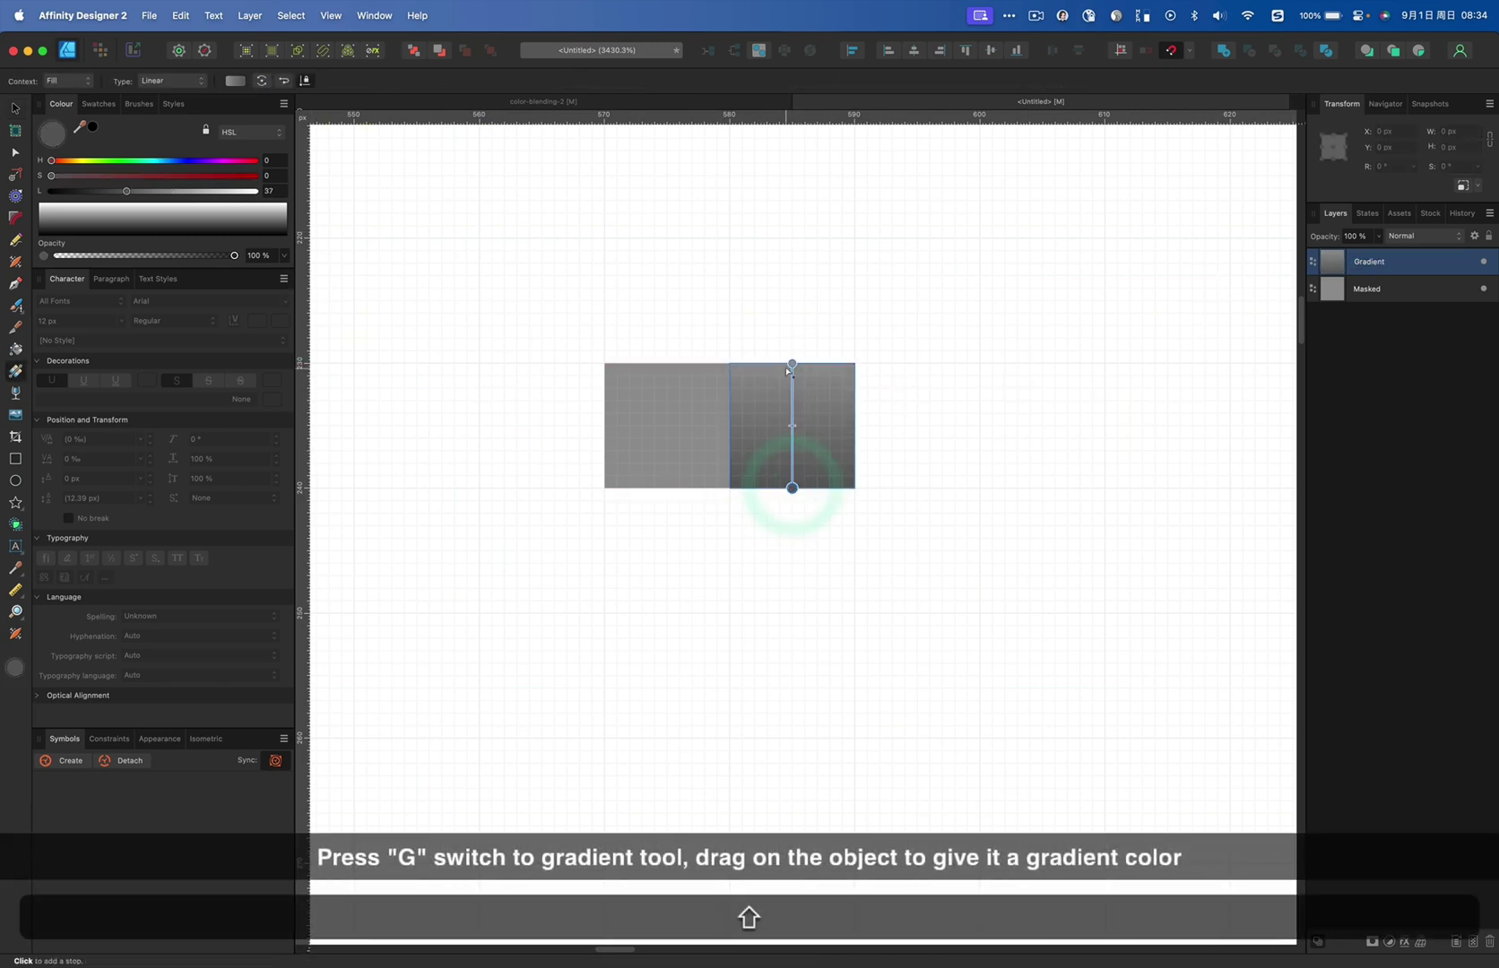
click(793, 363)
click(79, 161)
drag(157, 176, 512, 187)
click(793, 489)
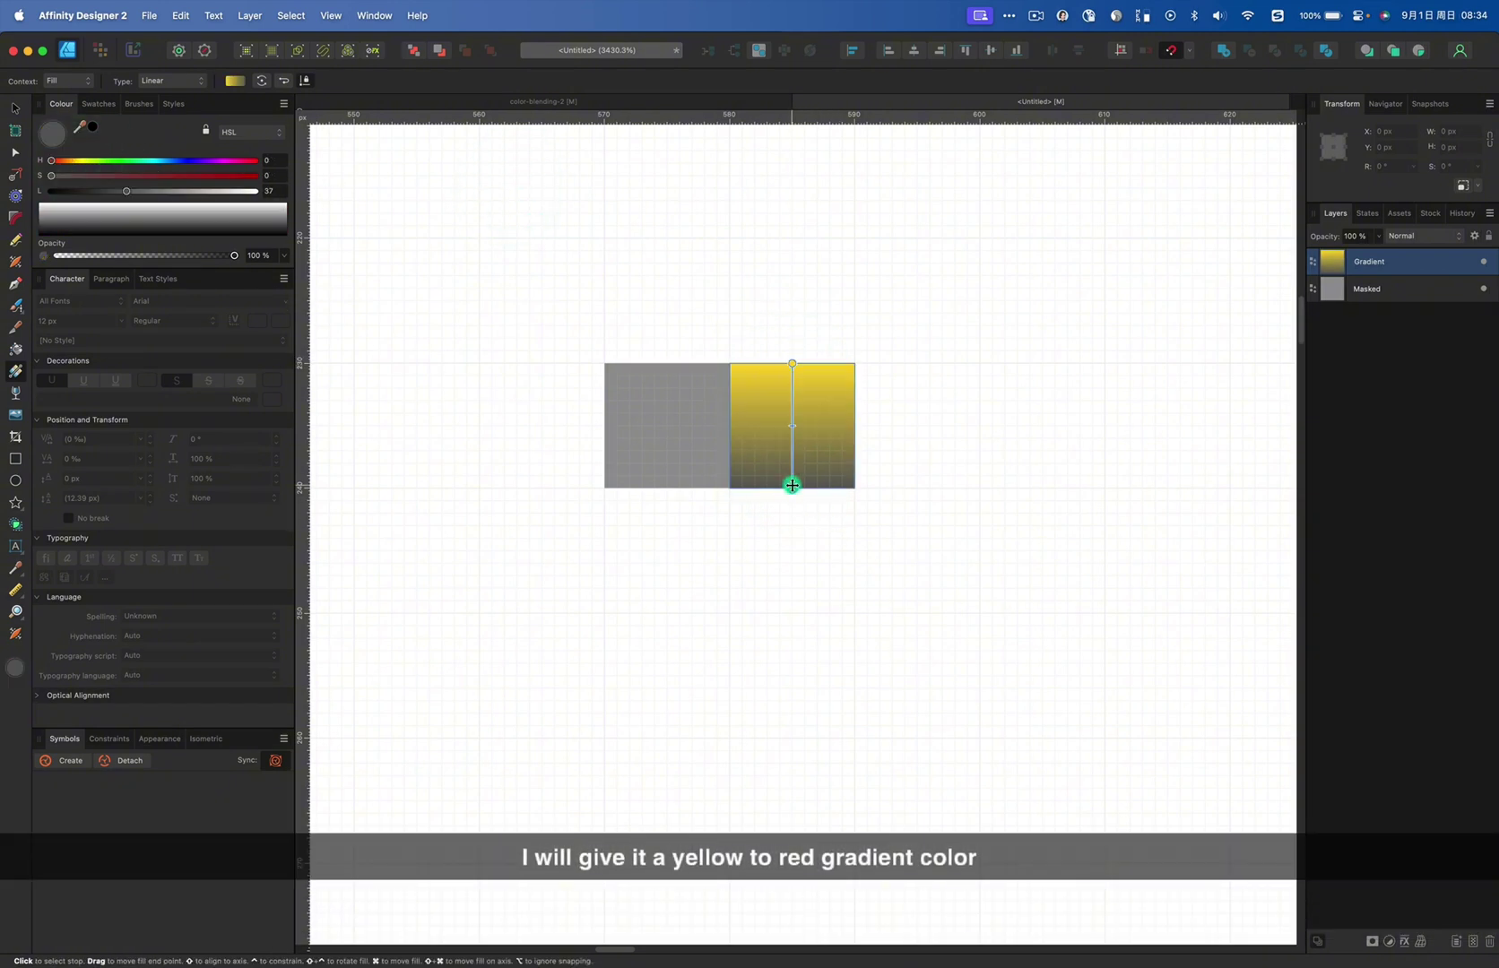
drag(120, 175, 175, 186)
key(v)
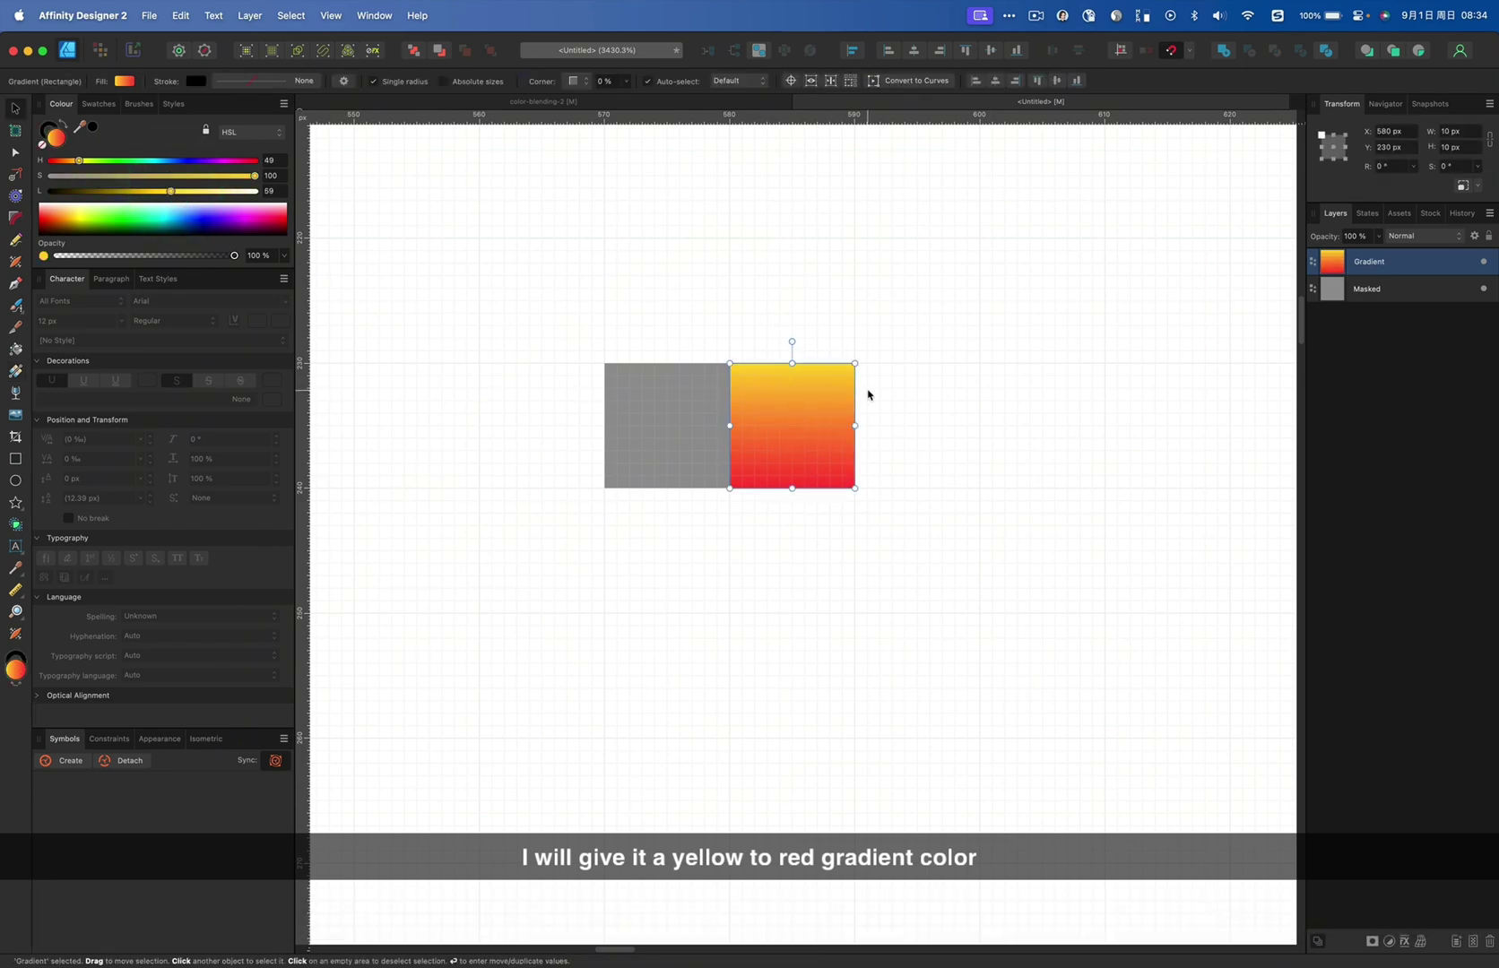
Switch to the color-blending-2 document and examine the stepped edges that build the letters' thickness
scroll(780, 412, down, 3)
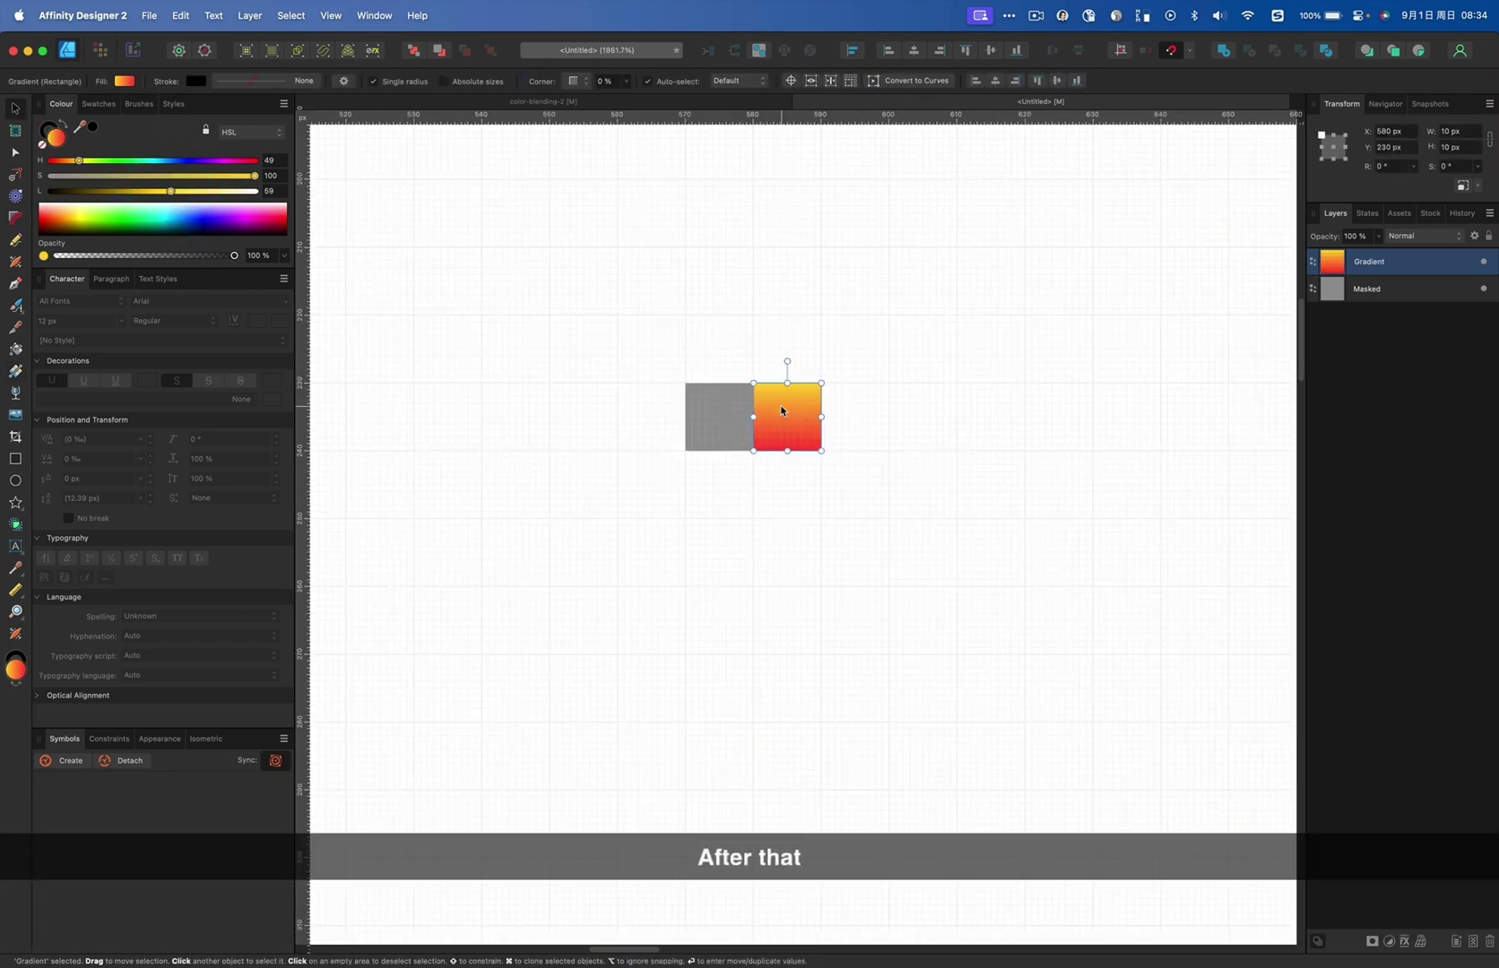
click(606, 103)
scroll(853, 478, up, 6)
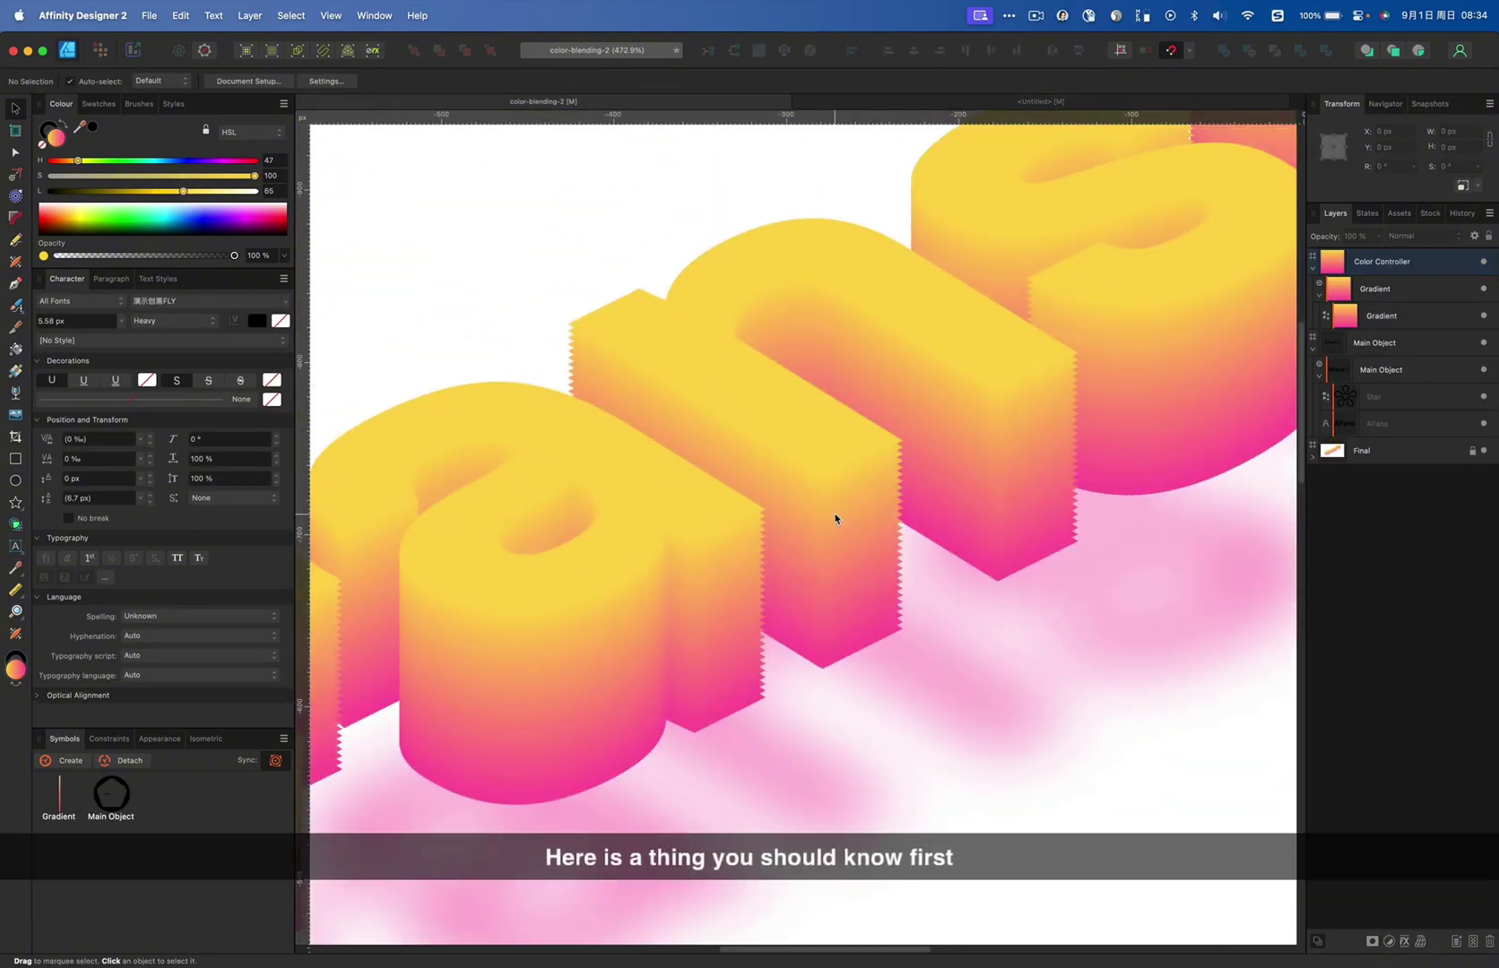
scroll(819, 520, up, 5)
scroll(862, 376, down, 5)
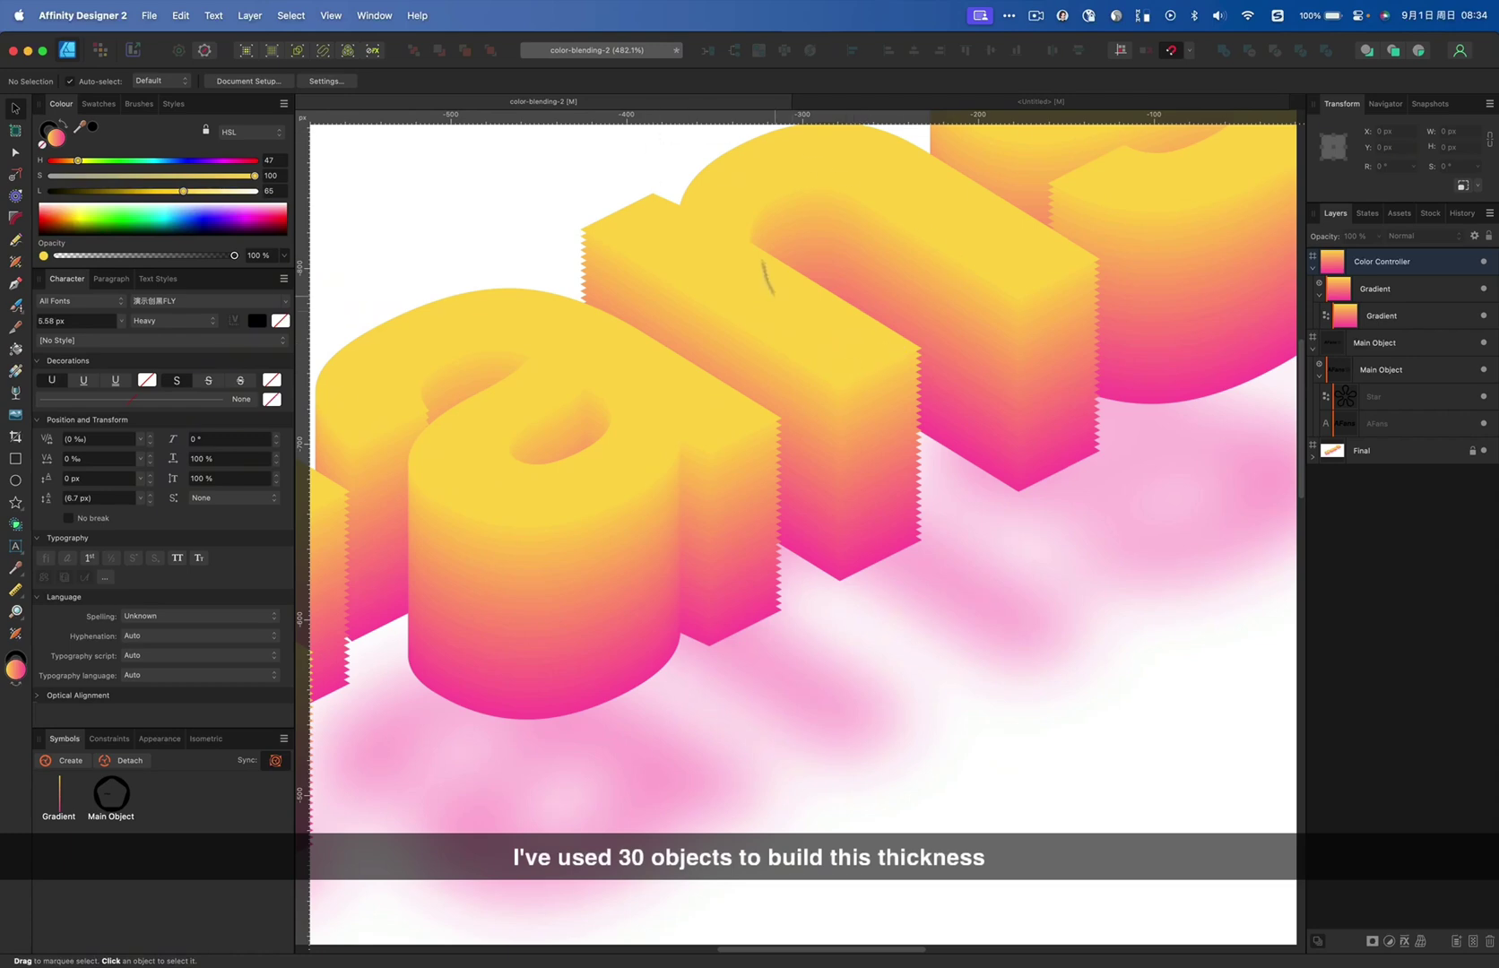
scroll(840, 281, down, 5)
scroll(840, 281, up, 5)
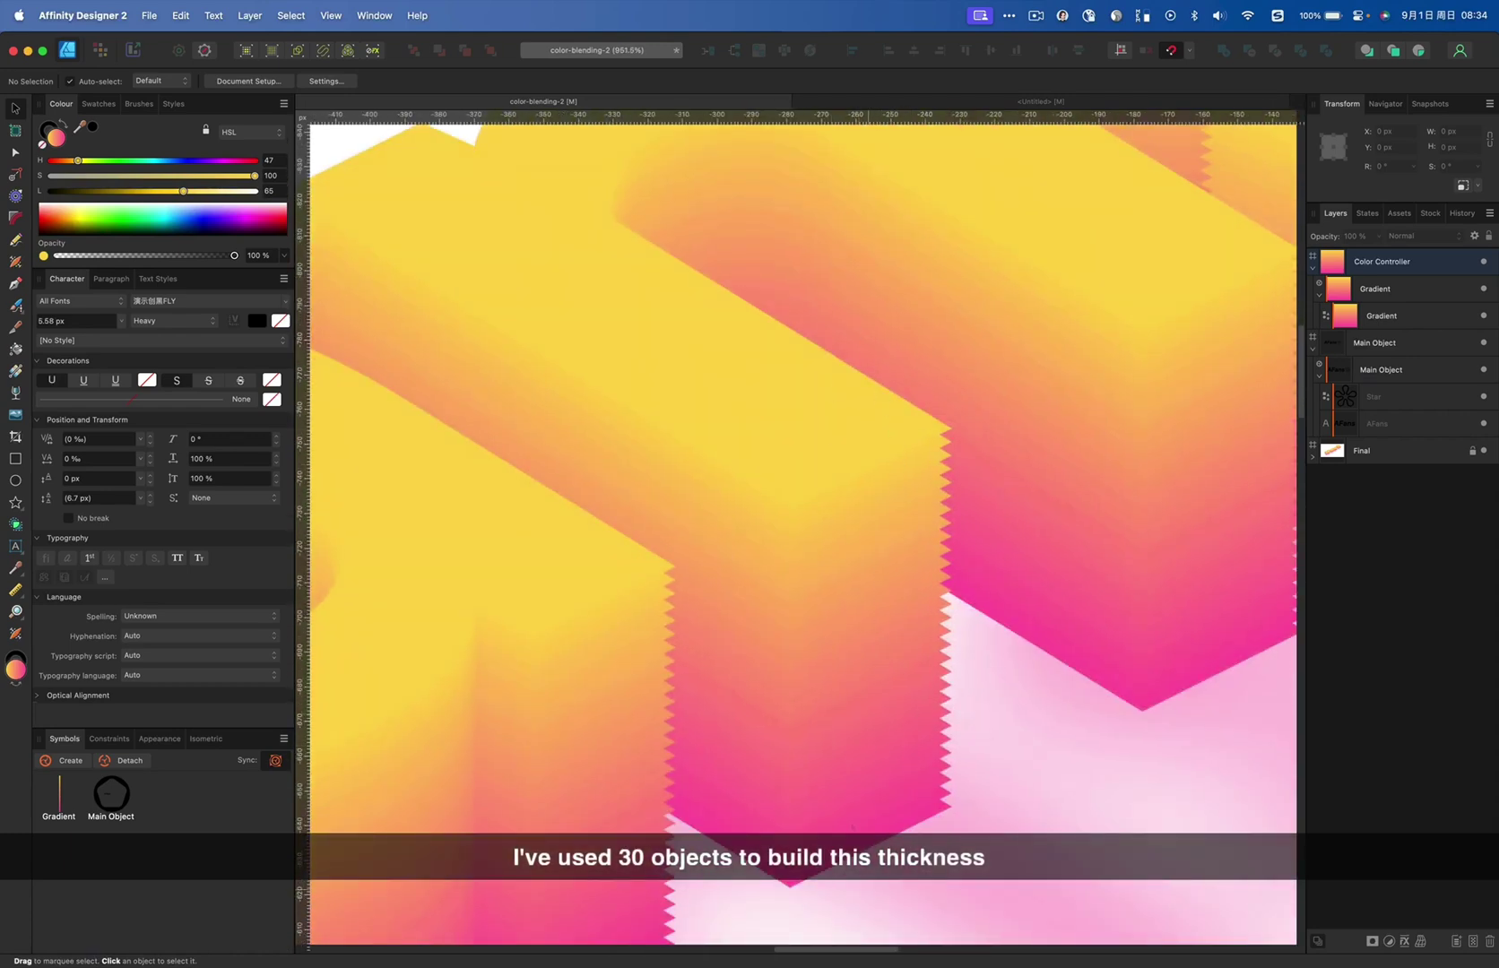
scroll(779, 459, down, 5)
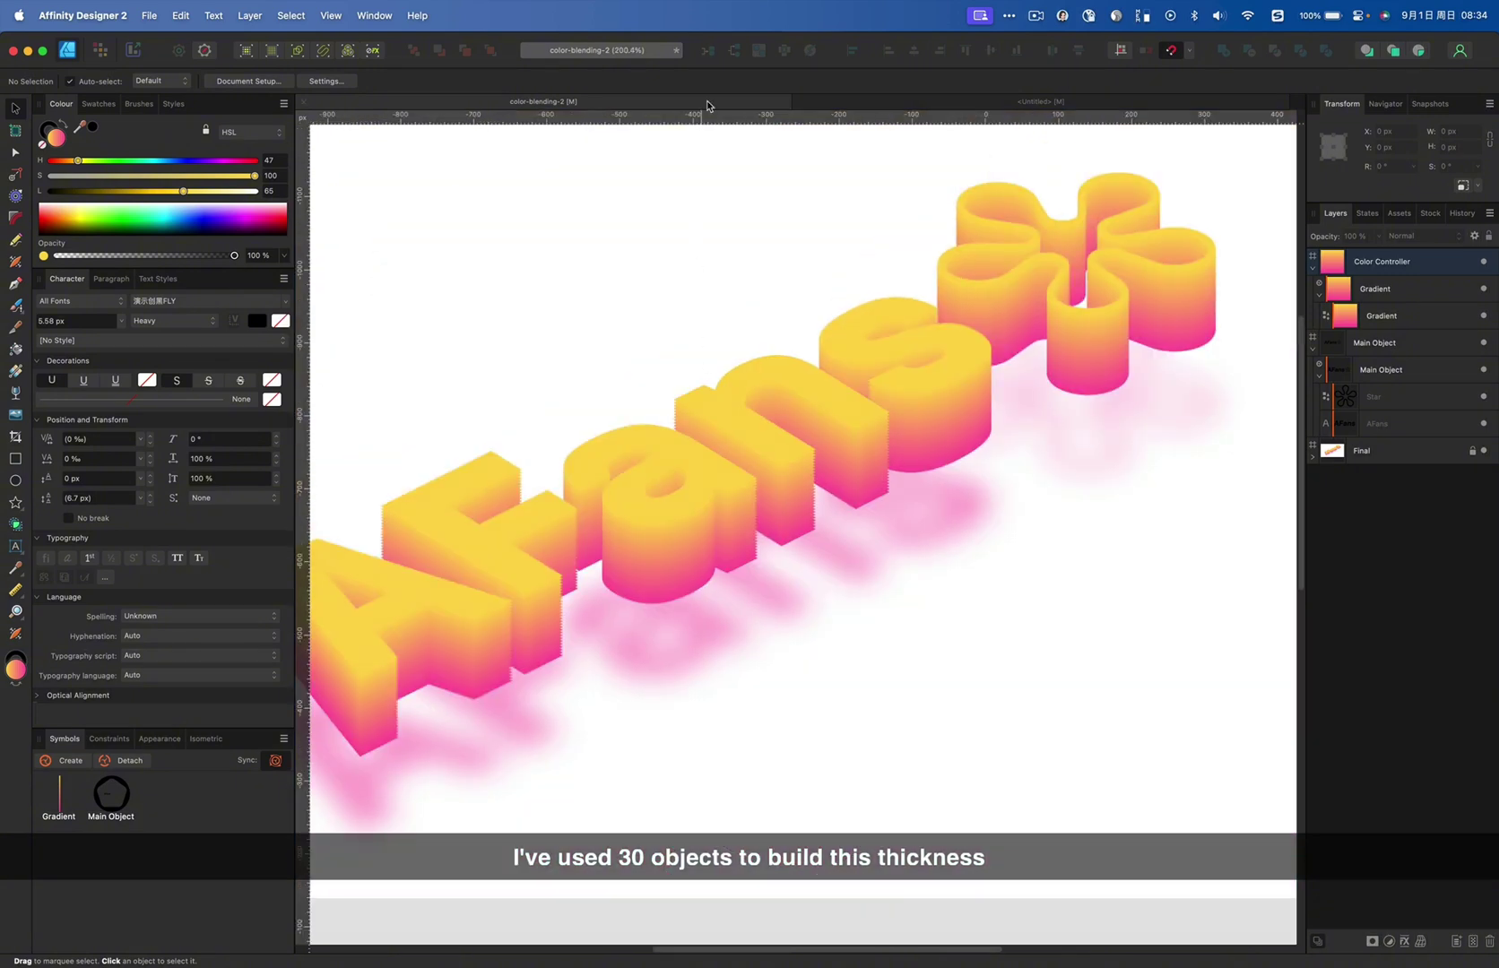
Return to the untitled document and multiply the Gradient square's height by 30
click(897, 98)
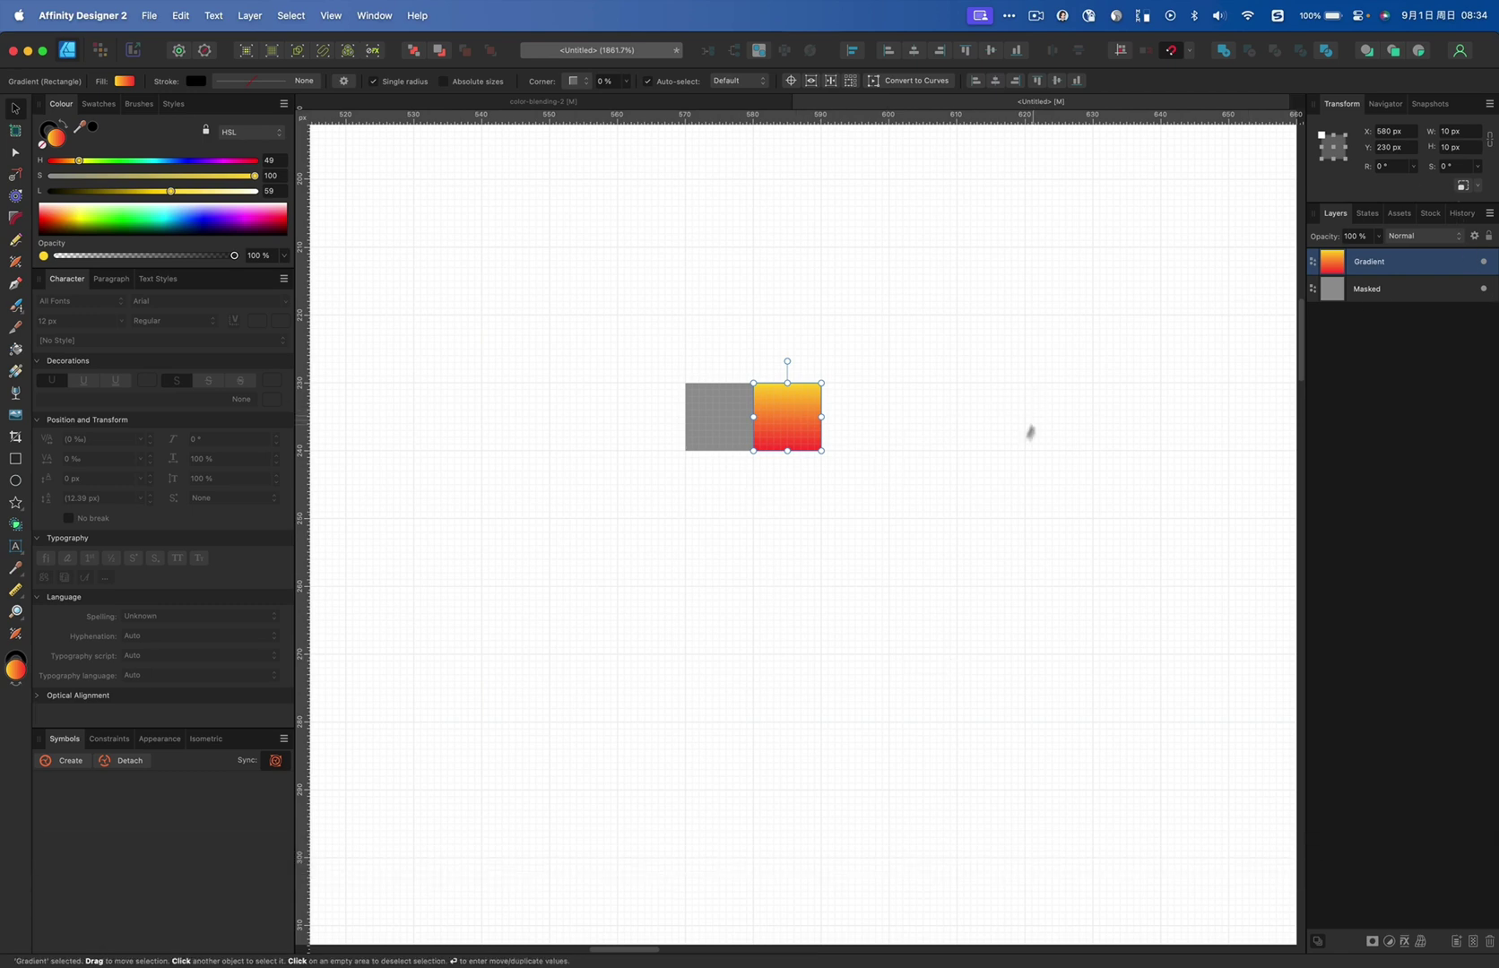
scroll(1010, 453, down, 2)
scroll(1010, 454, right, 1)
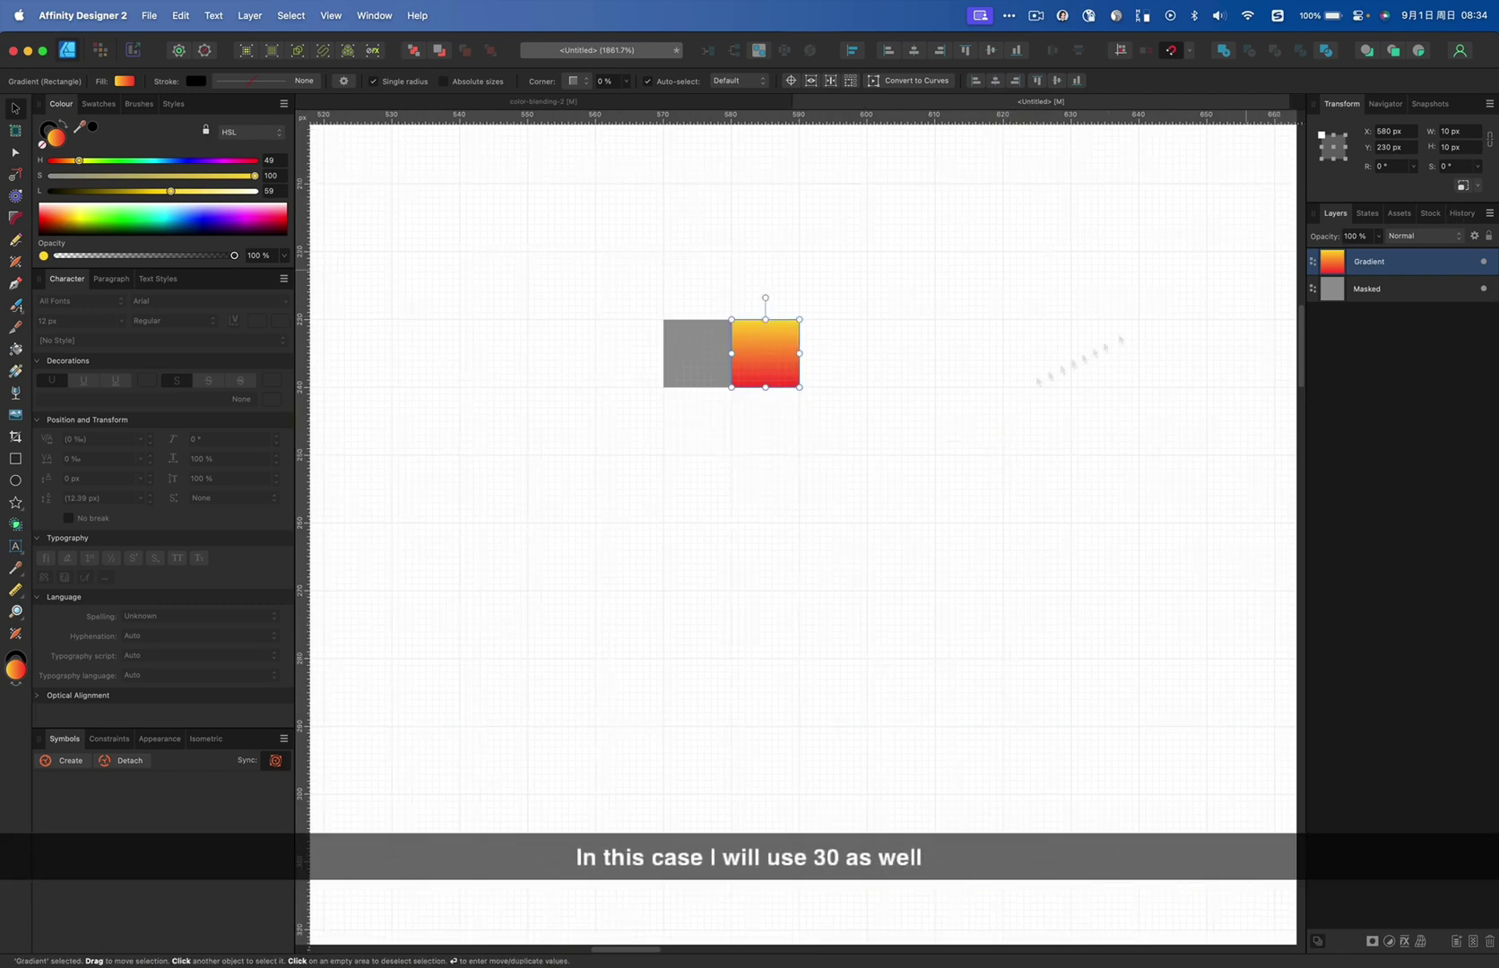
click(1473, 148)
key(shift)
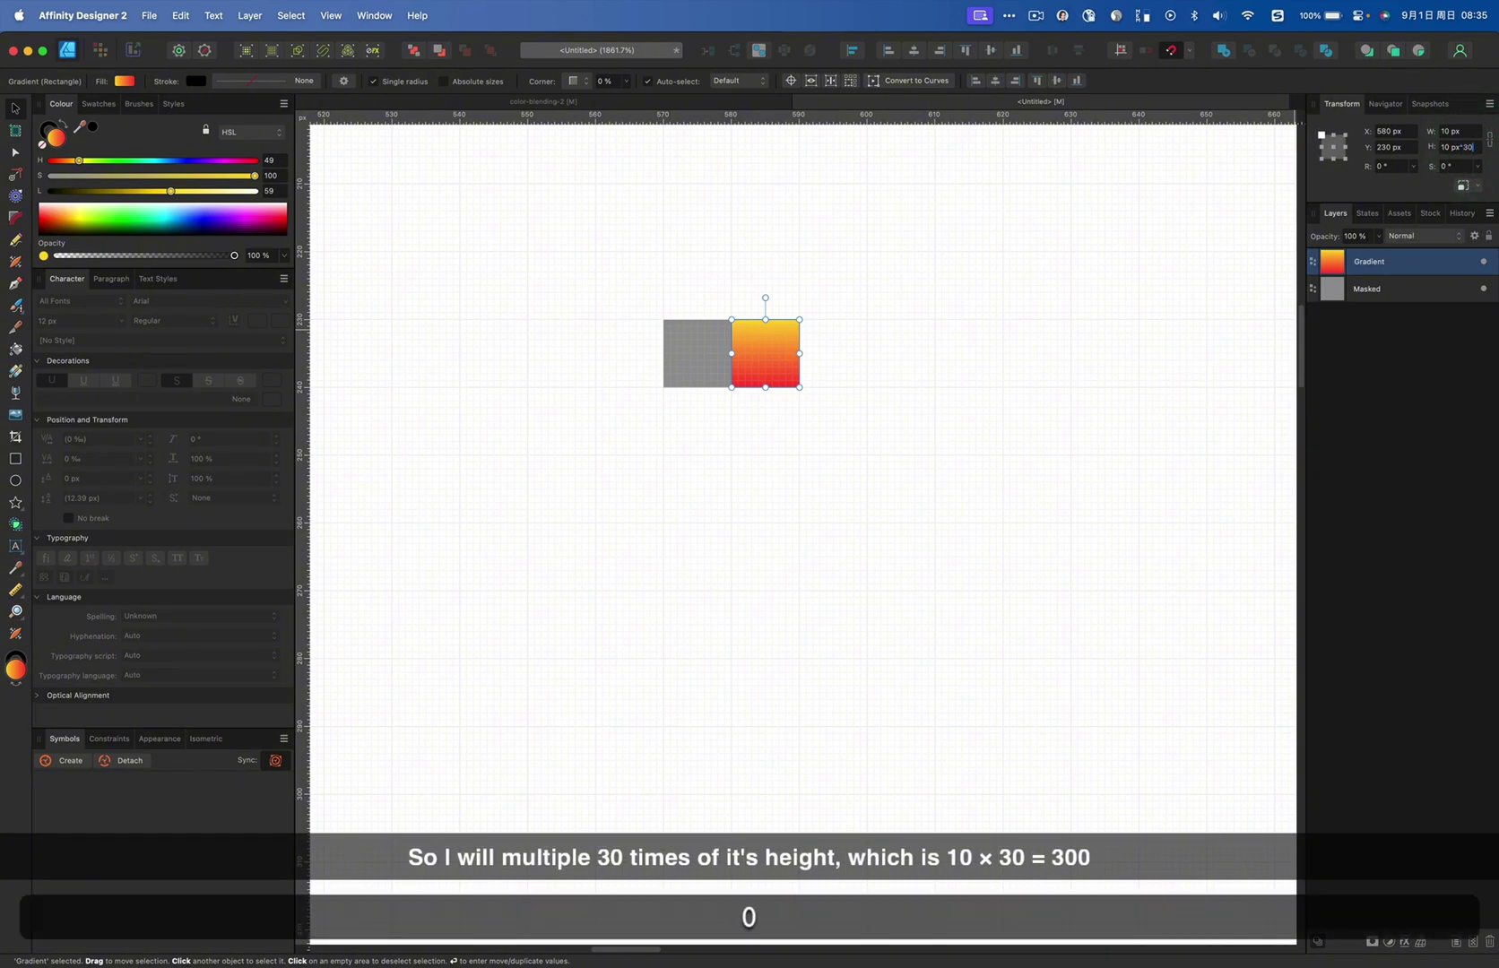
text(*30)
key(Return)
Align the Gradient strip over the Masked square, nest it inside Masked as a clipped child, and select the Masked square
scroll(800, 436, down, 5)
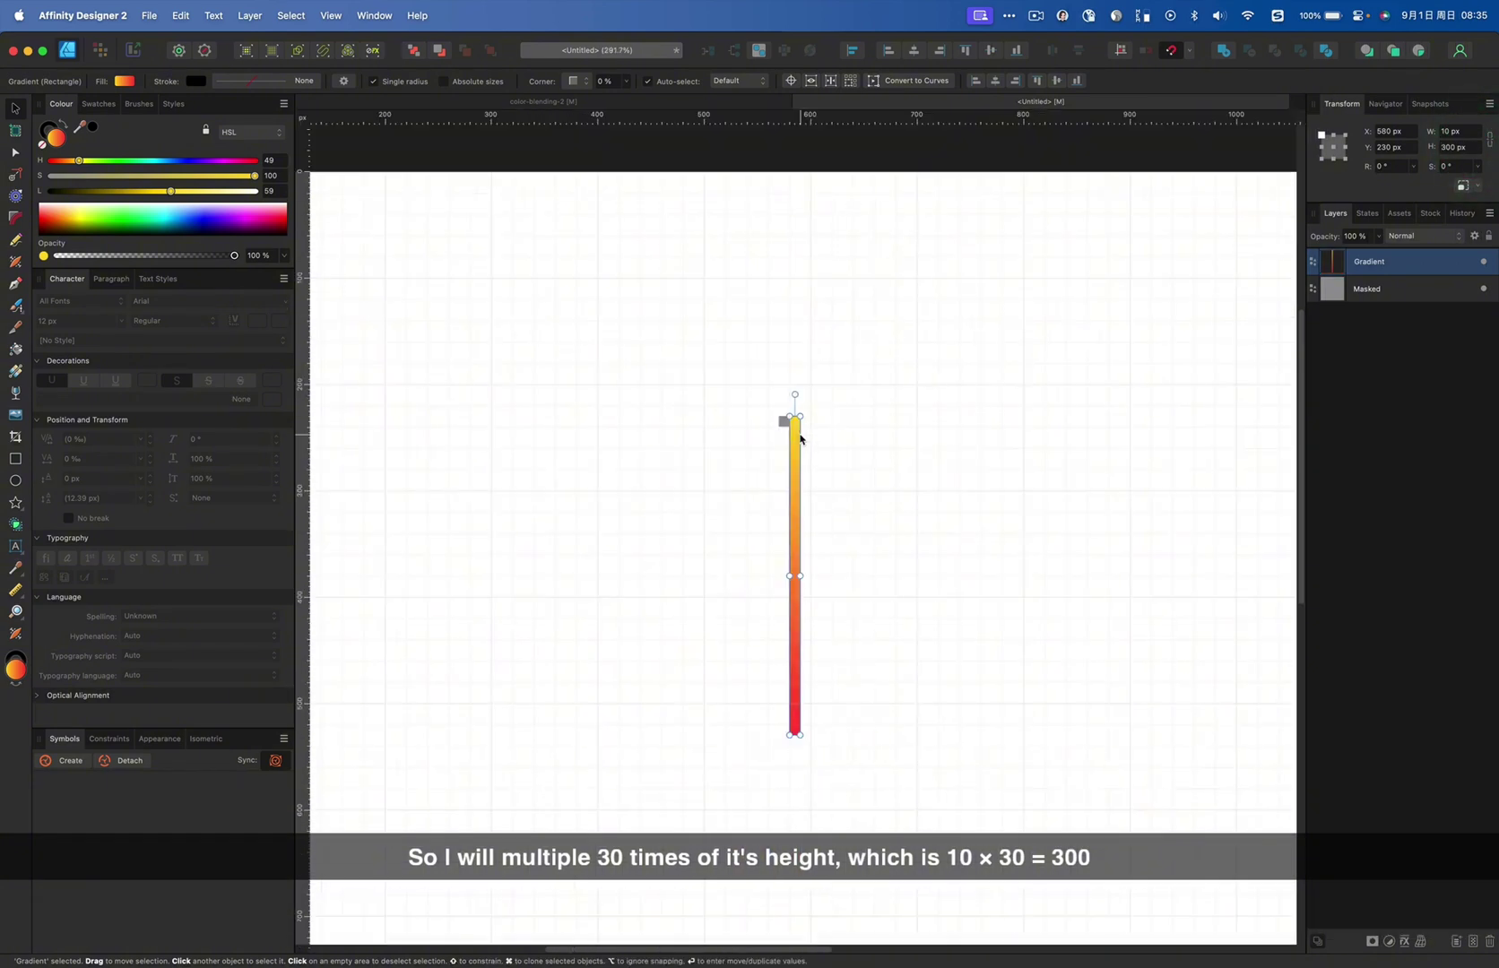
scroll(800, 437, up, 5)
scroll(800, 436, up, 3)
drag(904, 526, 824, 529)
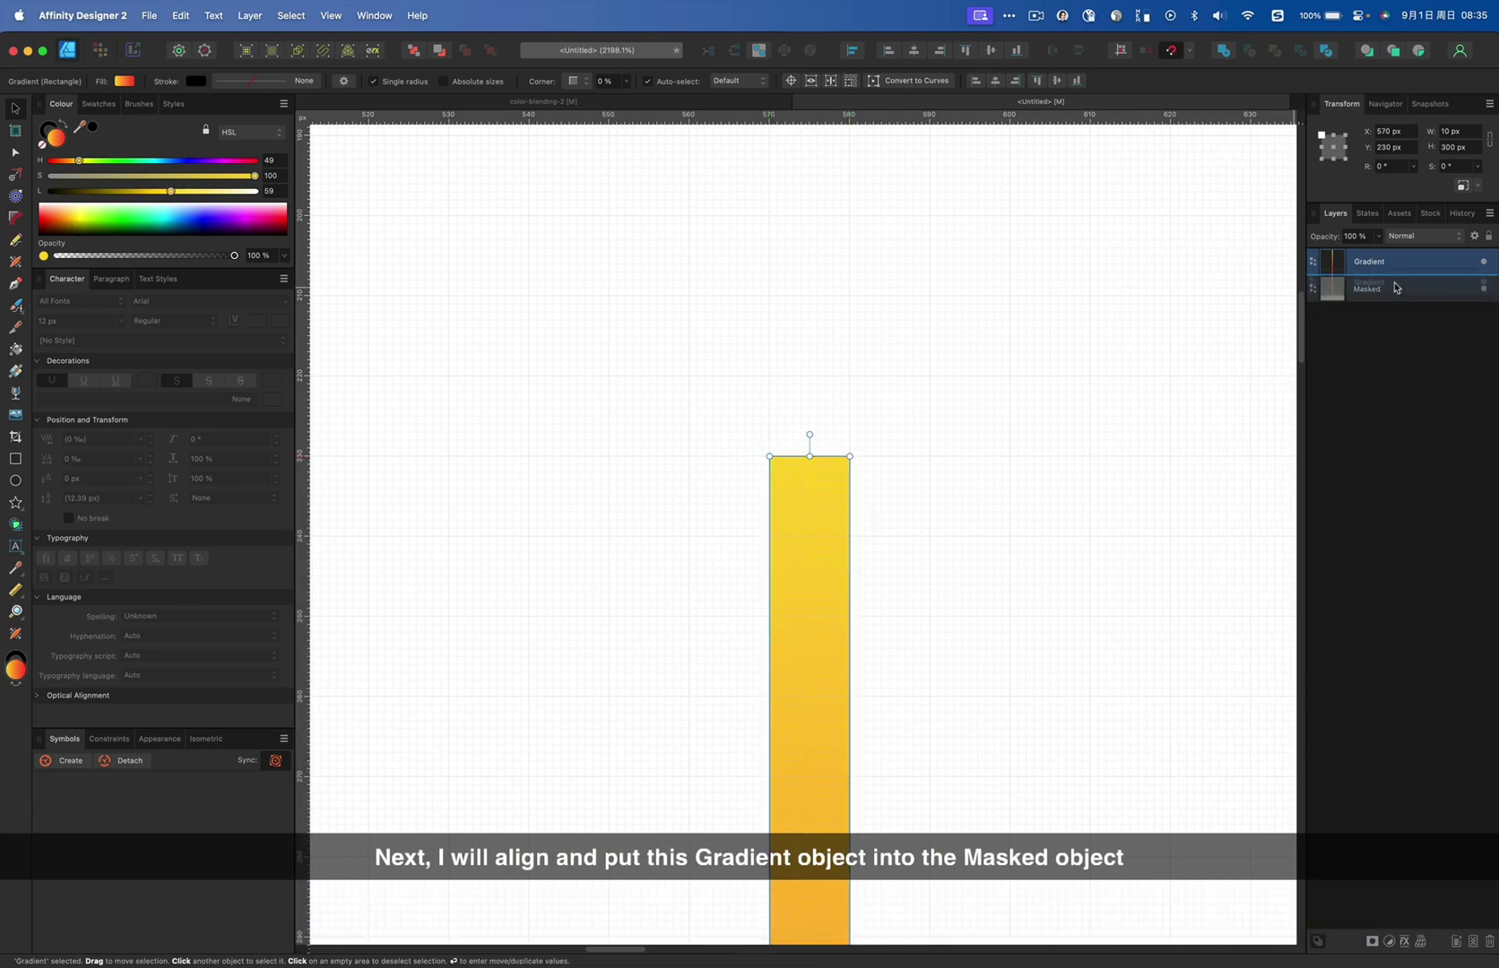
drag(1395, 291, 1395, 291)
click(1314, 269)
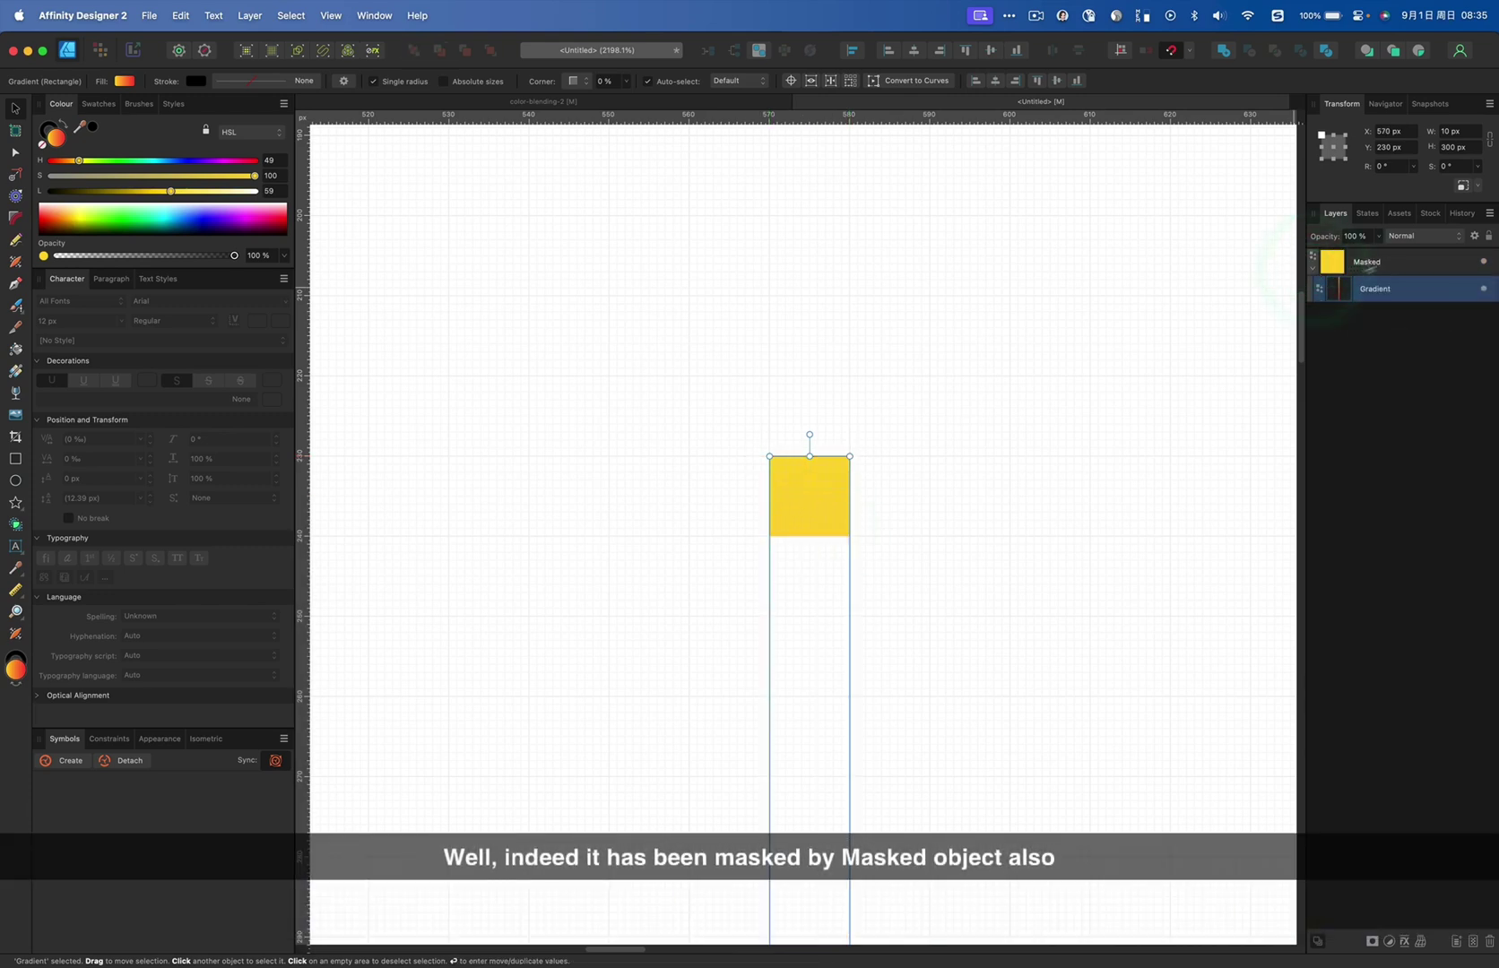
click(1389, 262)
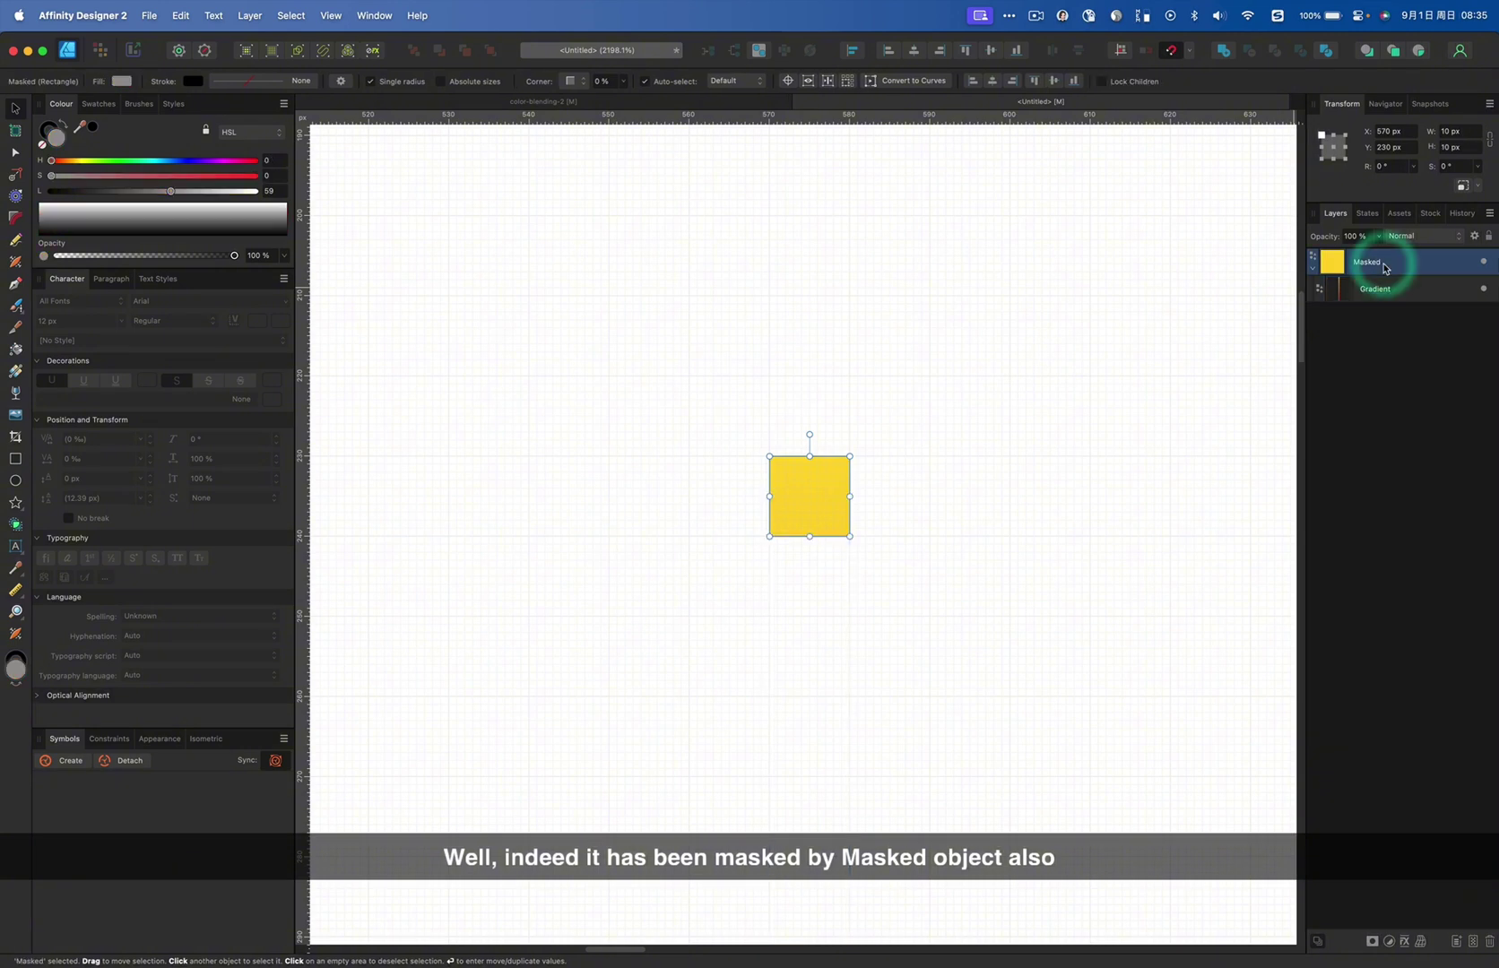
click(941, 448)
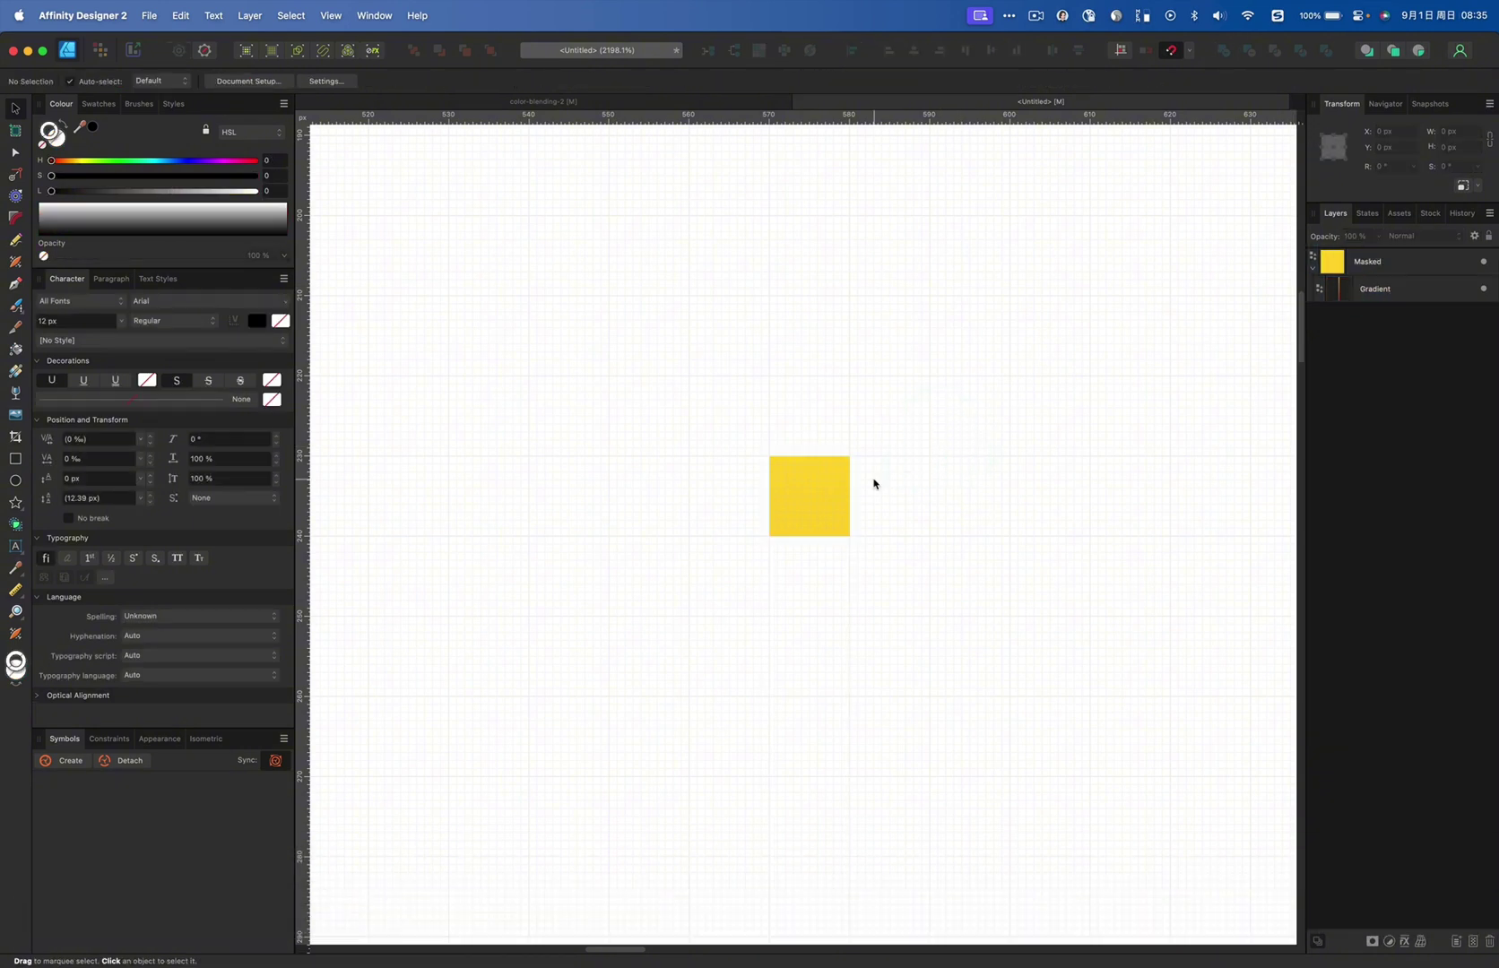
scroll(874, 479, up, 5)
click(644, 654)
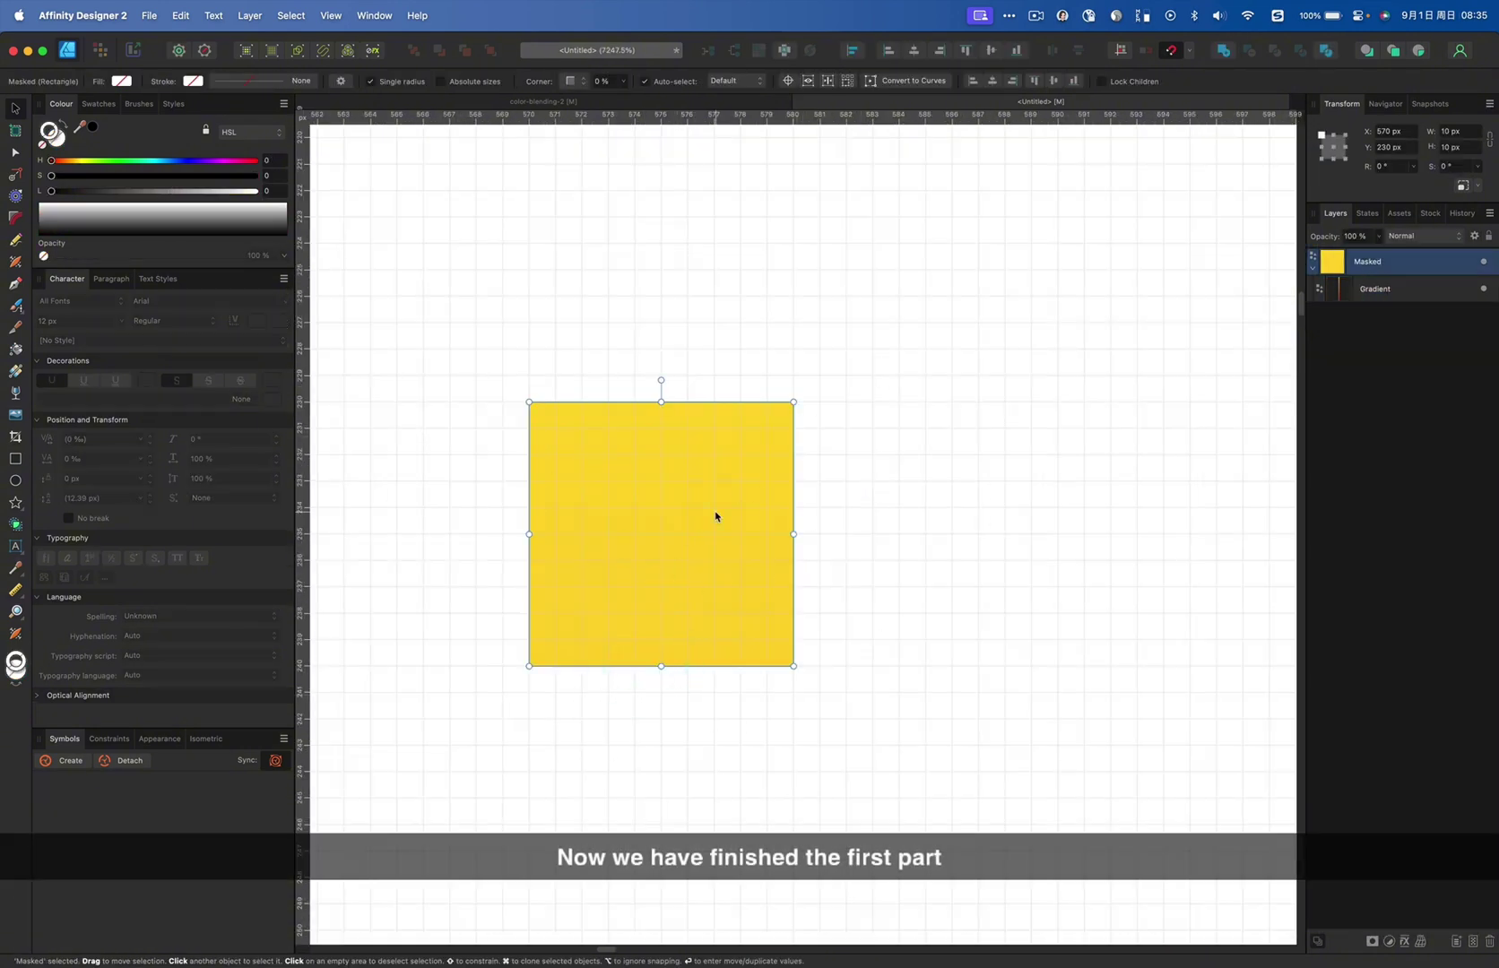
Add an art text object reading "AFans" beside the yellow Masked square
scroll(869, 513, right, 3)
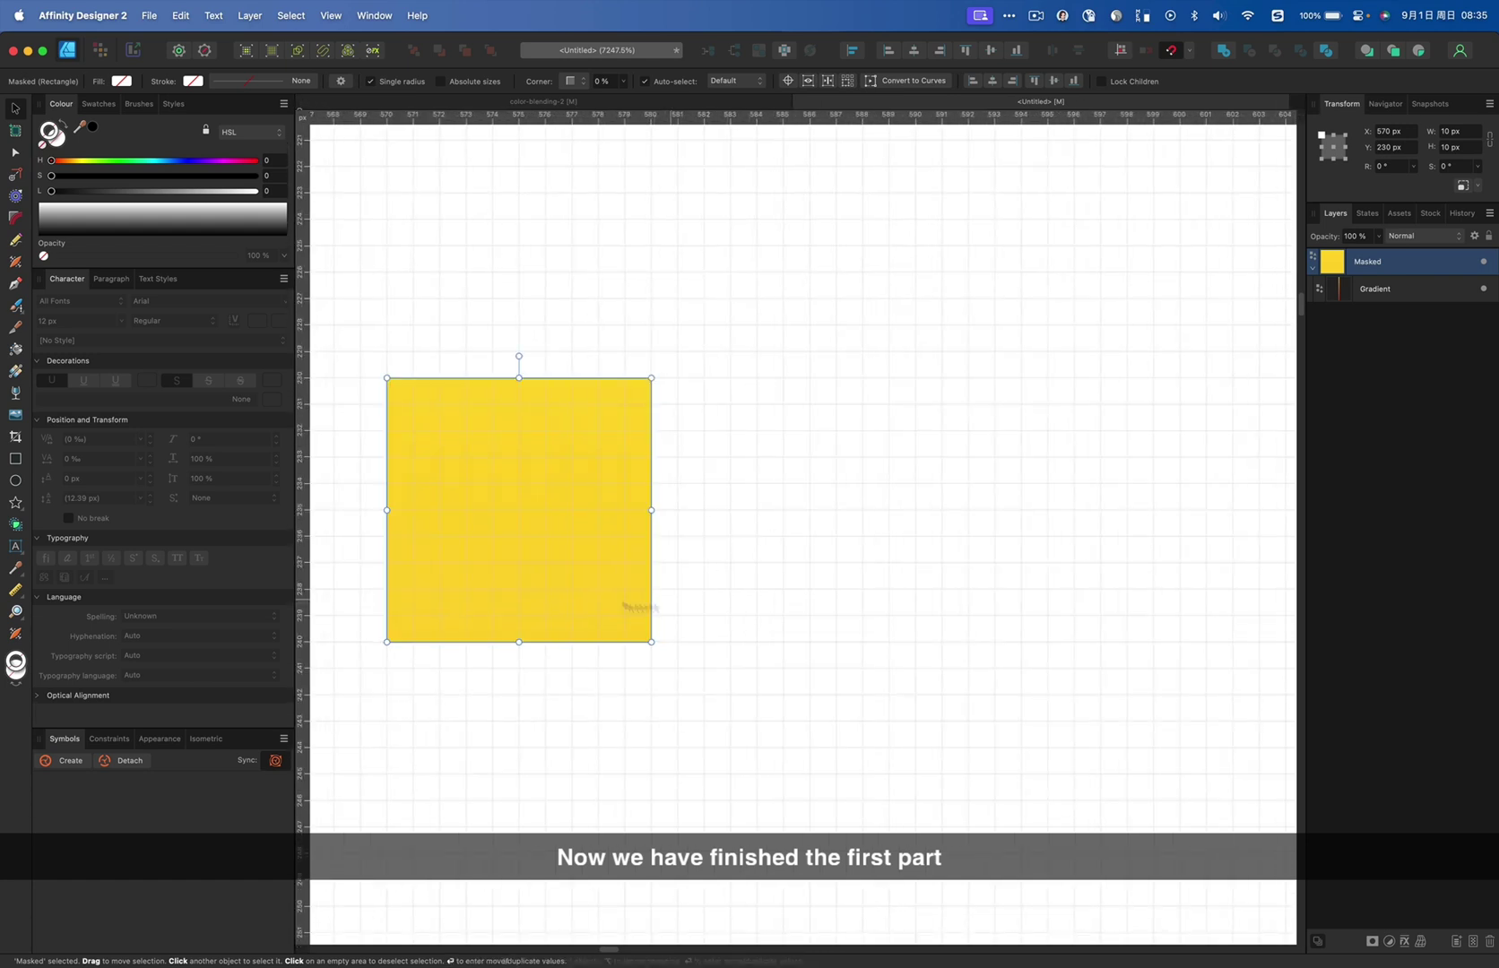
key(t)
drag(730, 443, 876, 603)
text(AFans)
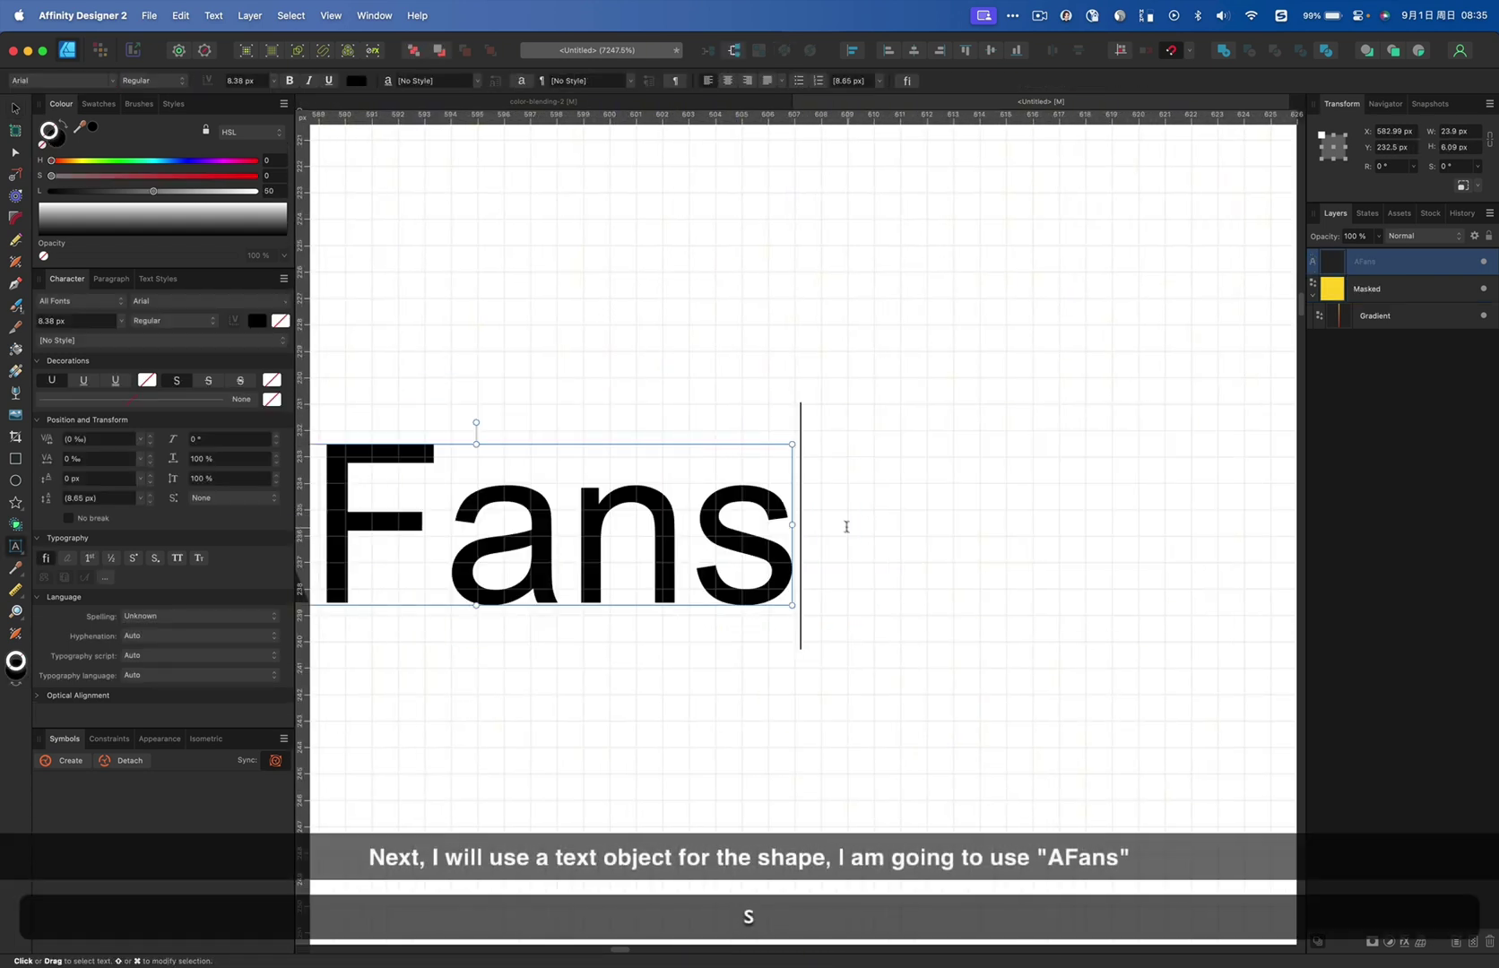
click(860, 481)
scroll(1003, 417, down, 5)
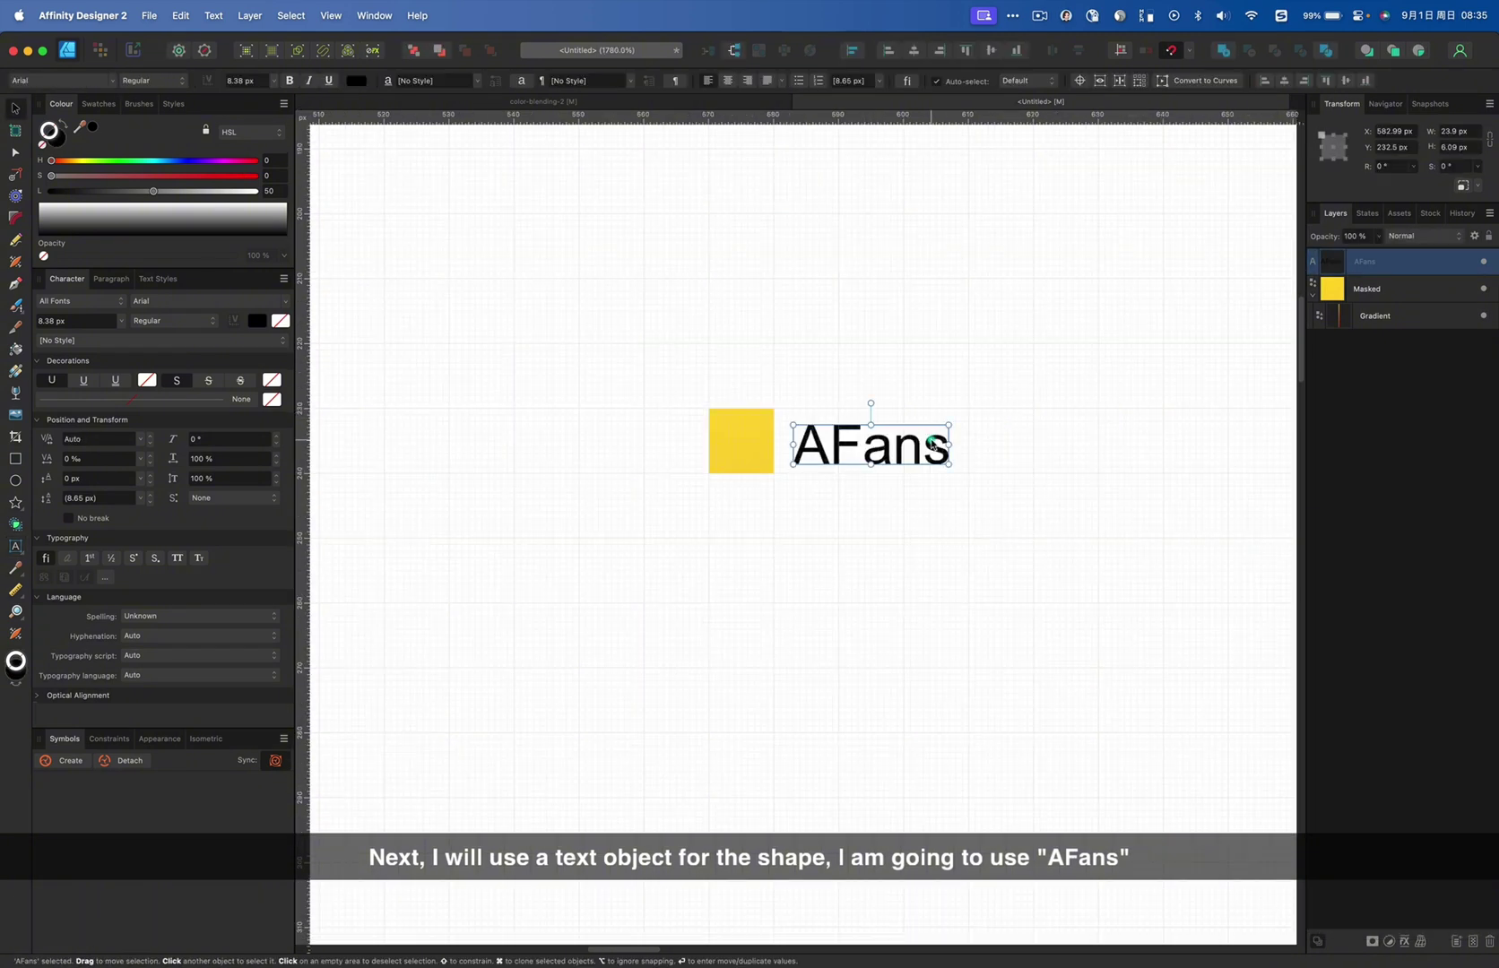
Change the AFans text's font to 演示创黑FLY
key(v)
click(111, 80)
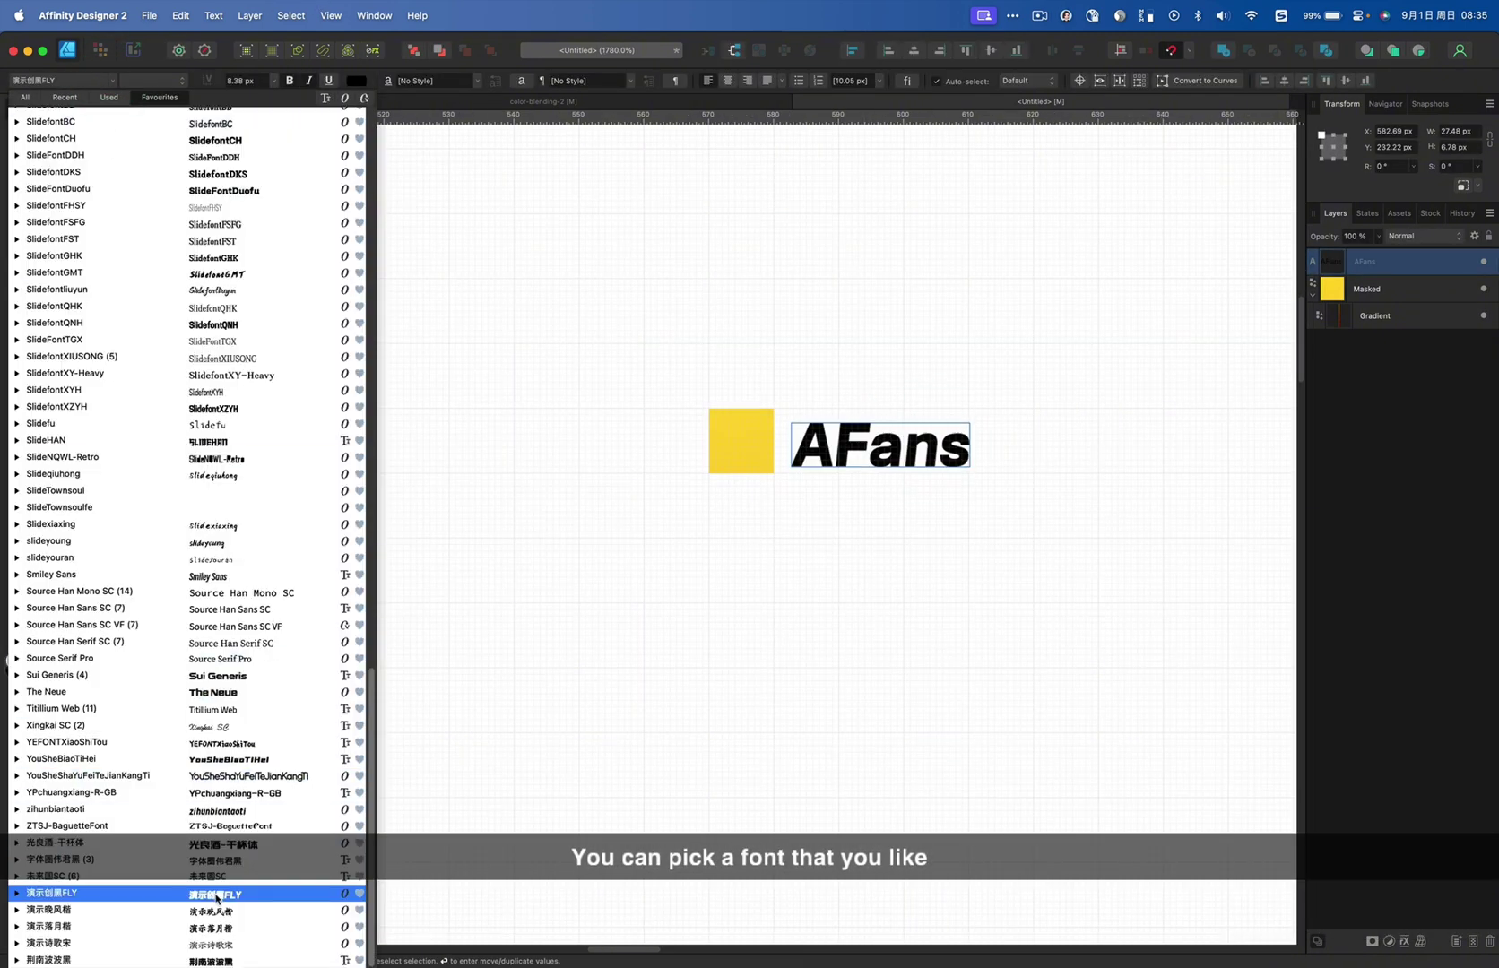
click(54, 893)
scroll(904, 406, up, 5)
scroll(950, 643, down, 5)
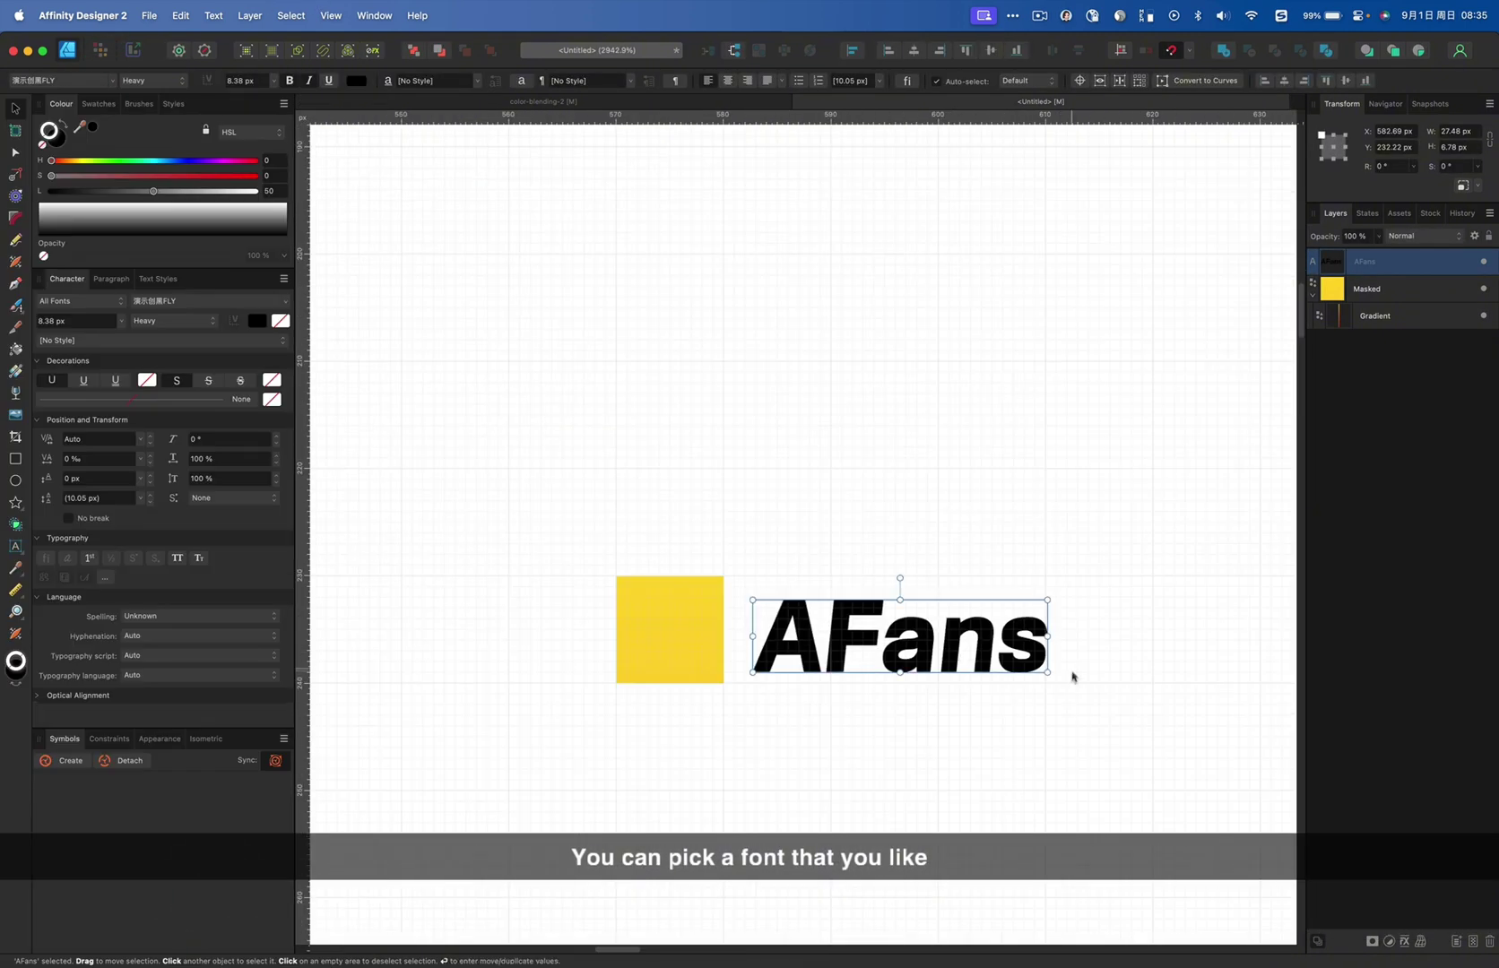
Scale the AFans text down to about 12.81 × 3.16 px and shift it slightly lower beside the square
drag(1067, 686, 883, 645)
scroll(799, 625, up, 5)
scroll(799, 625, down, 3)
scroll(799, 625, left, 3)
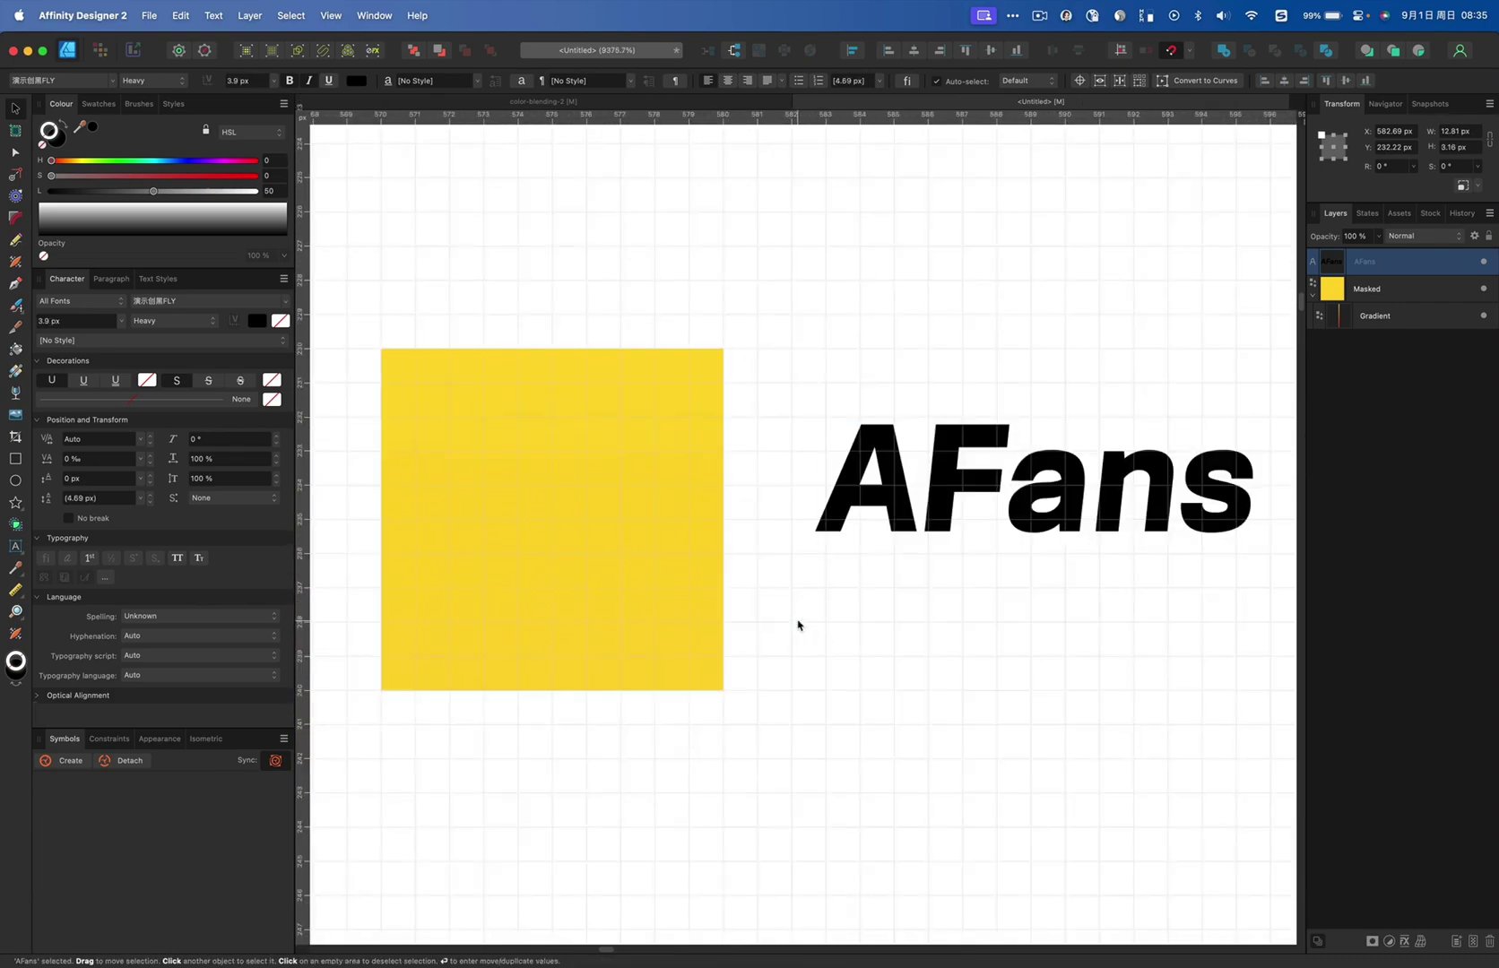
drag(977, 492, 976, 537)
scroll(976, 536, right, 3)
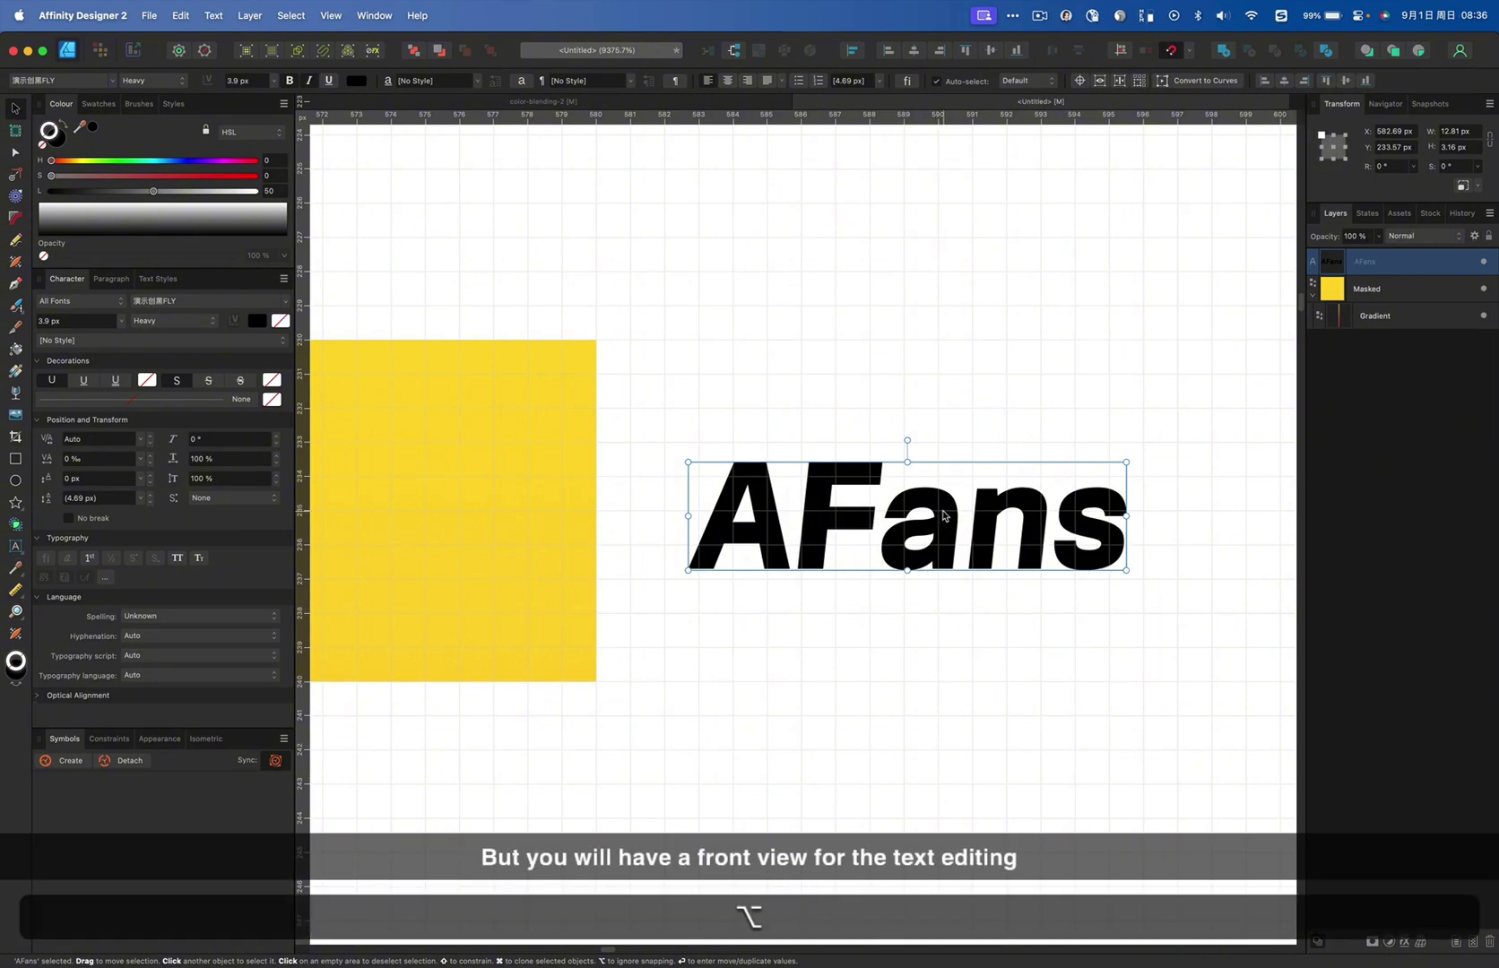
Try an AFans duplicate below the original, compare it with the Main Object artboard in color-blending-2, and remove the duplicate
alt+drag(937, 520, 930, 818)
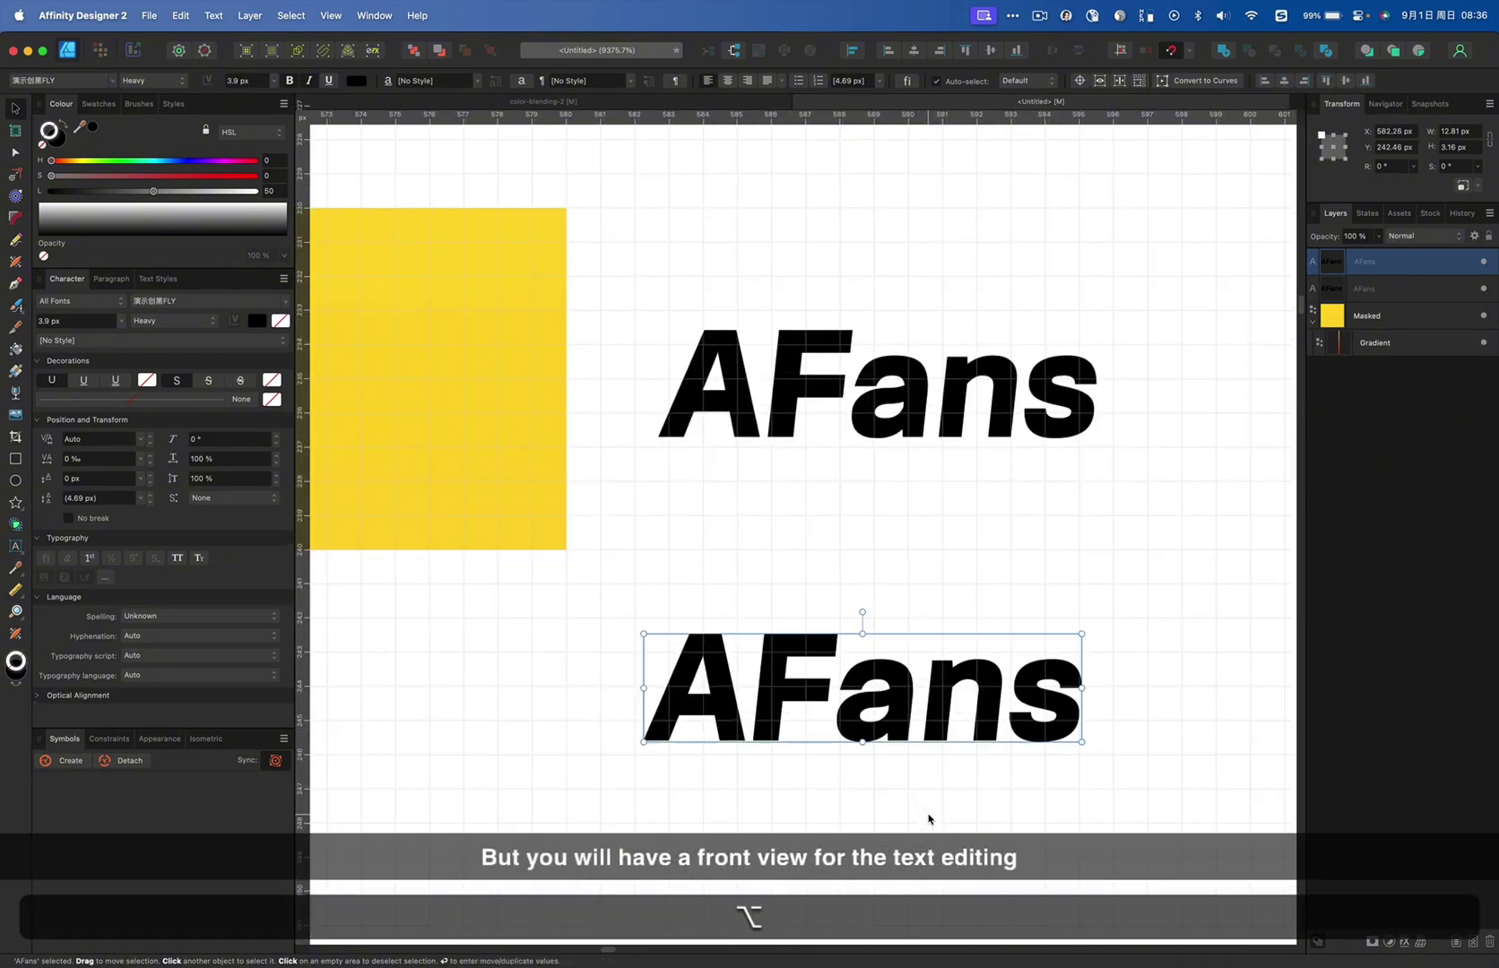
click(603, 101)
scroll(699, 579, down, 6)
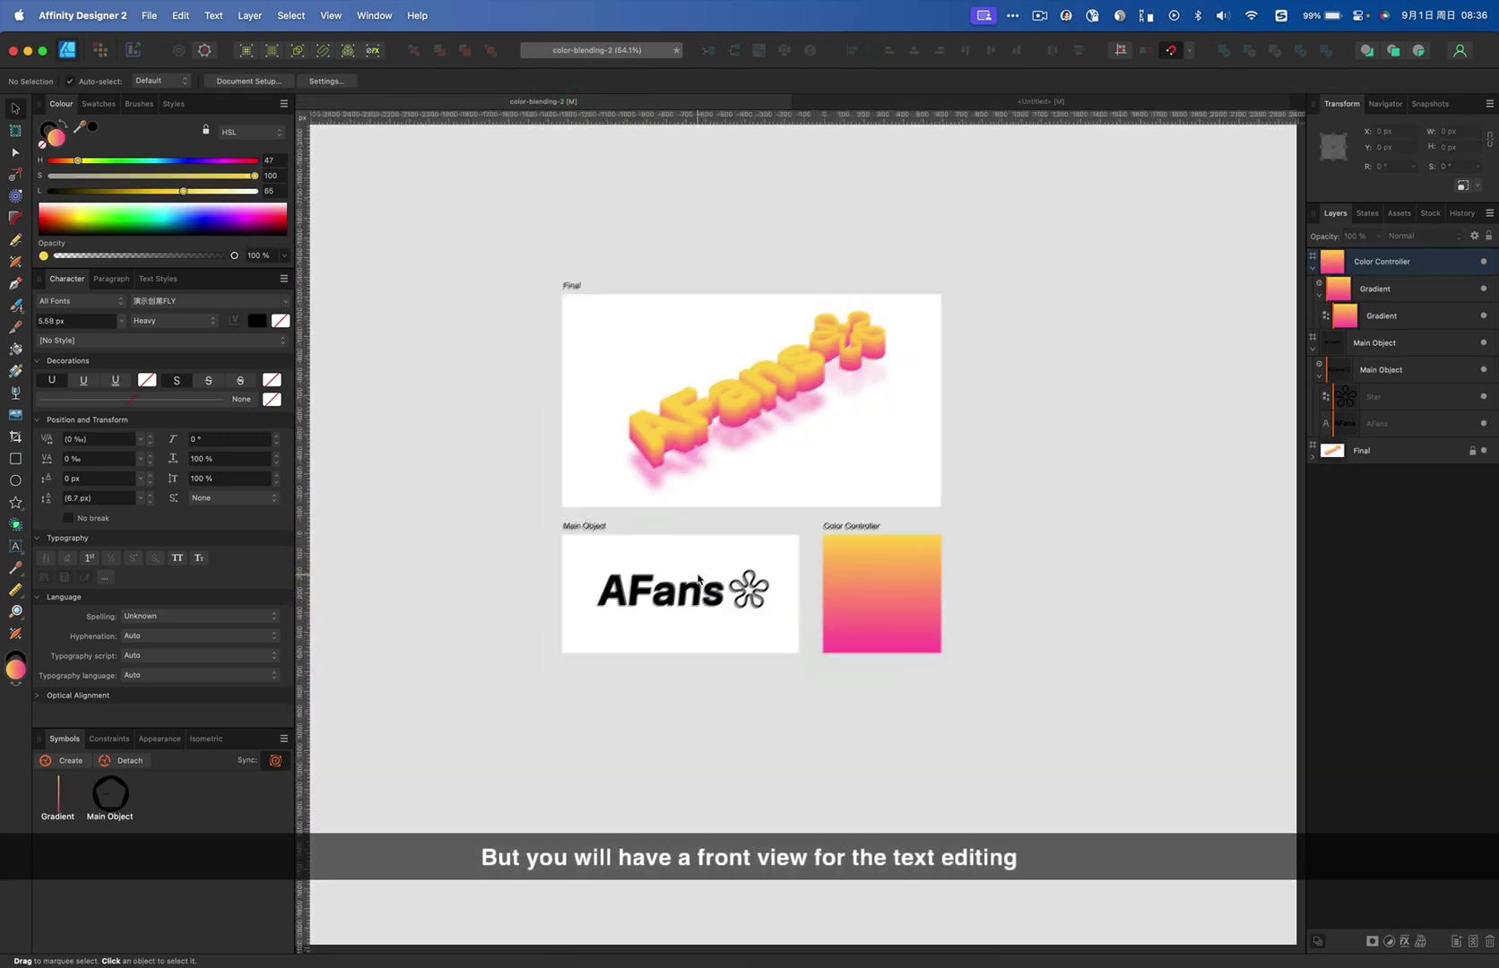
scroll(676, 565, up, 5)
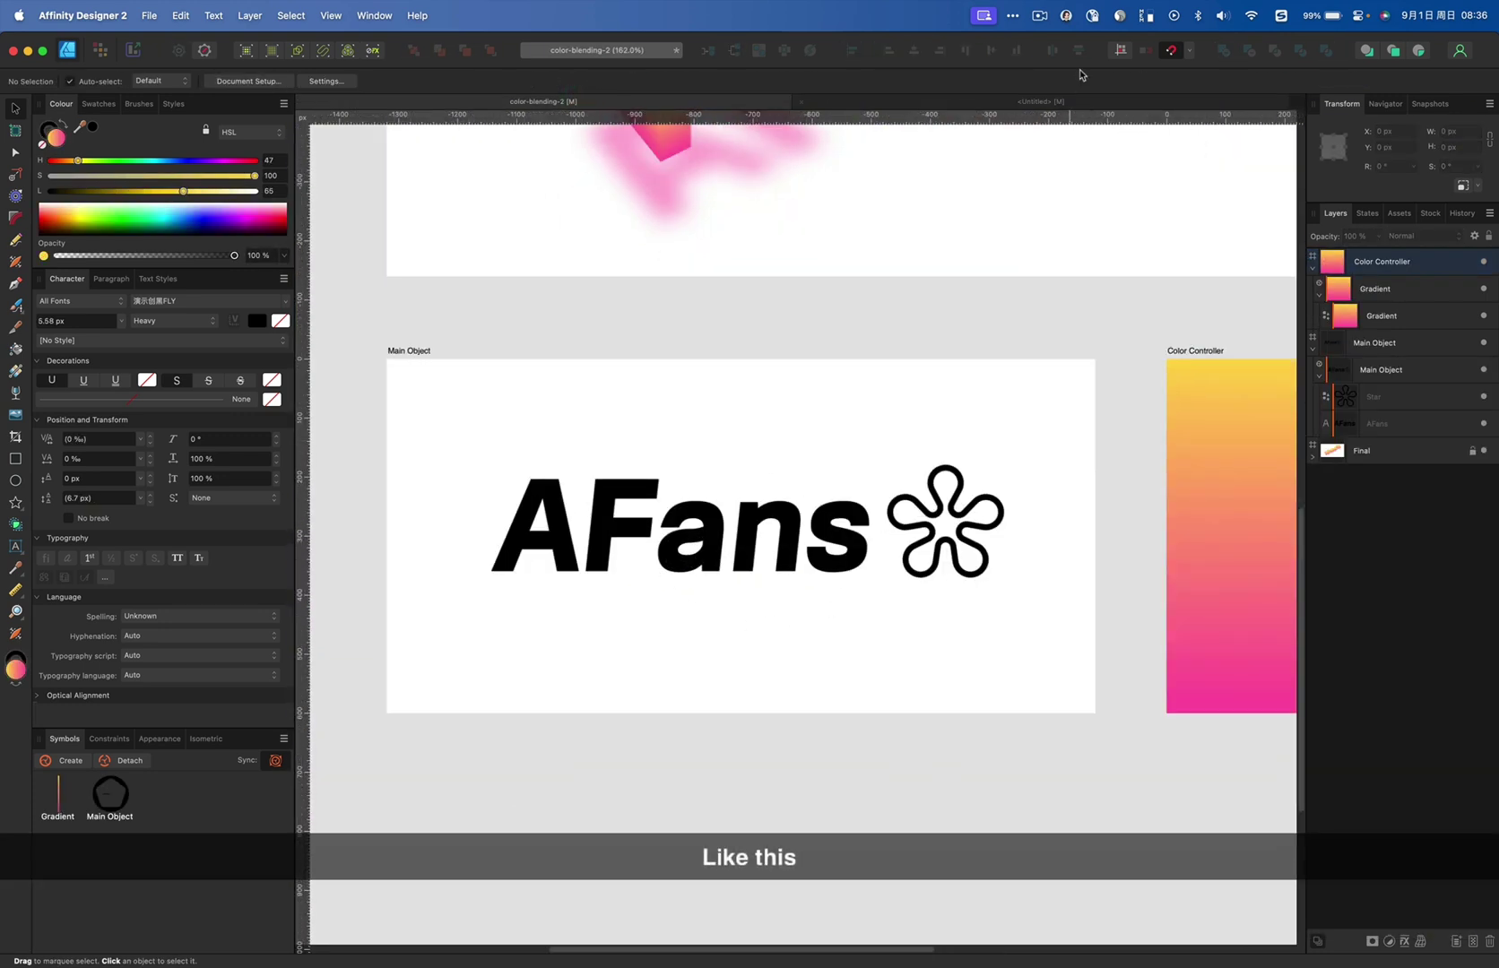
click(1074, 102)
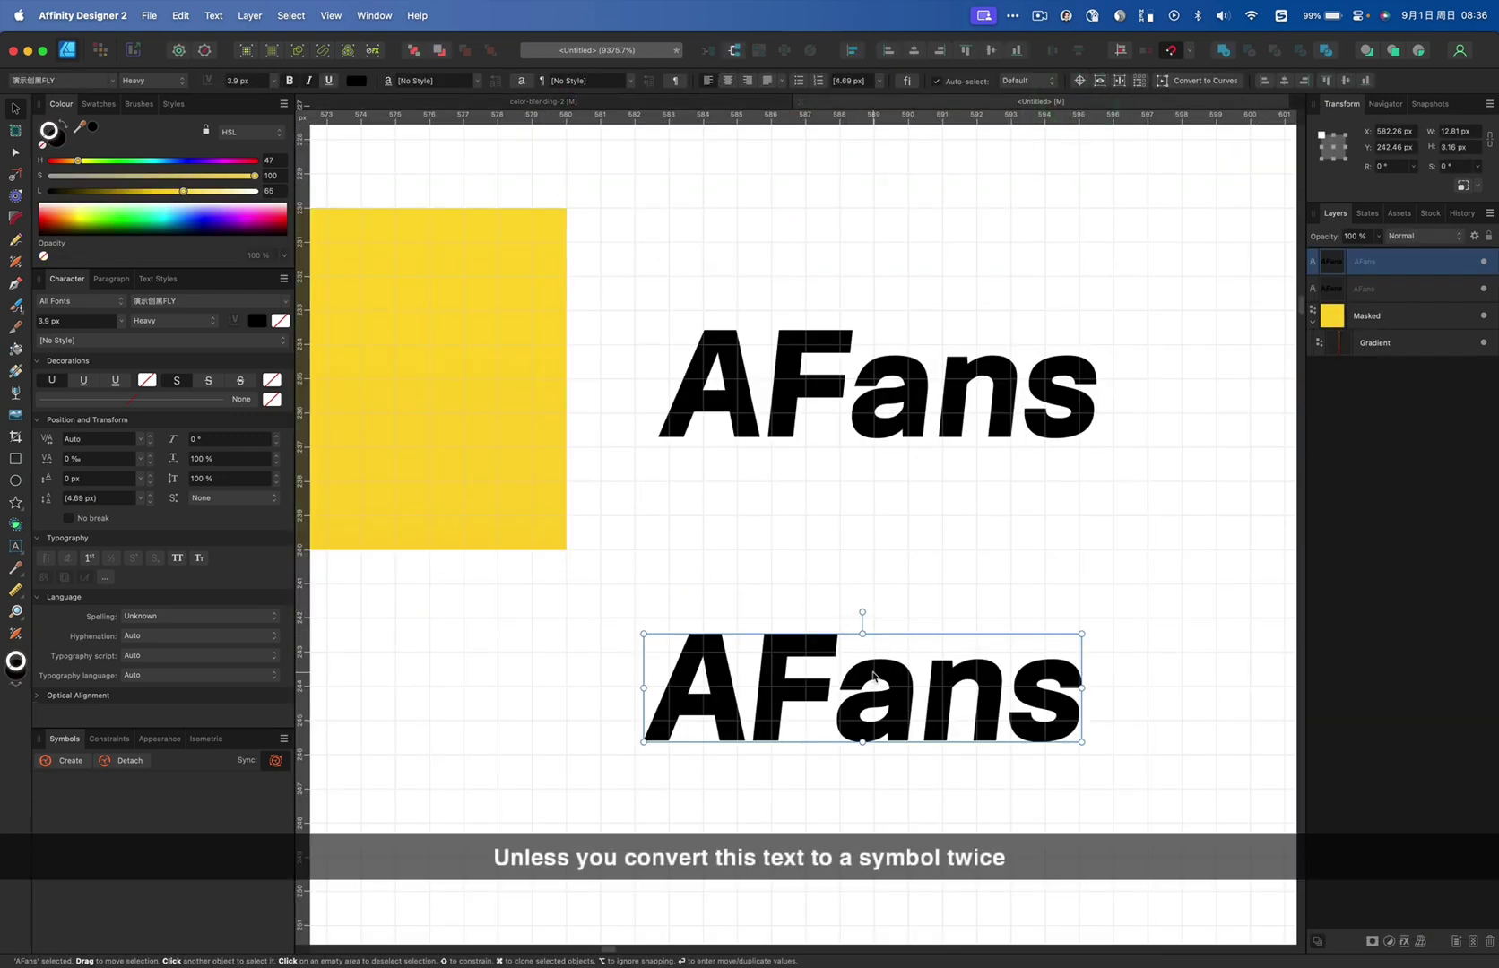
scroll(874, 676, left, 3)
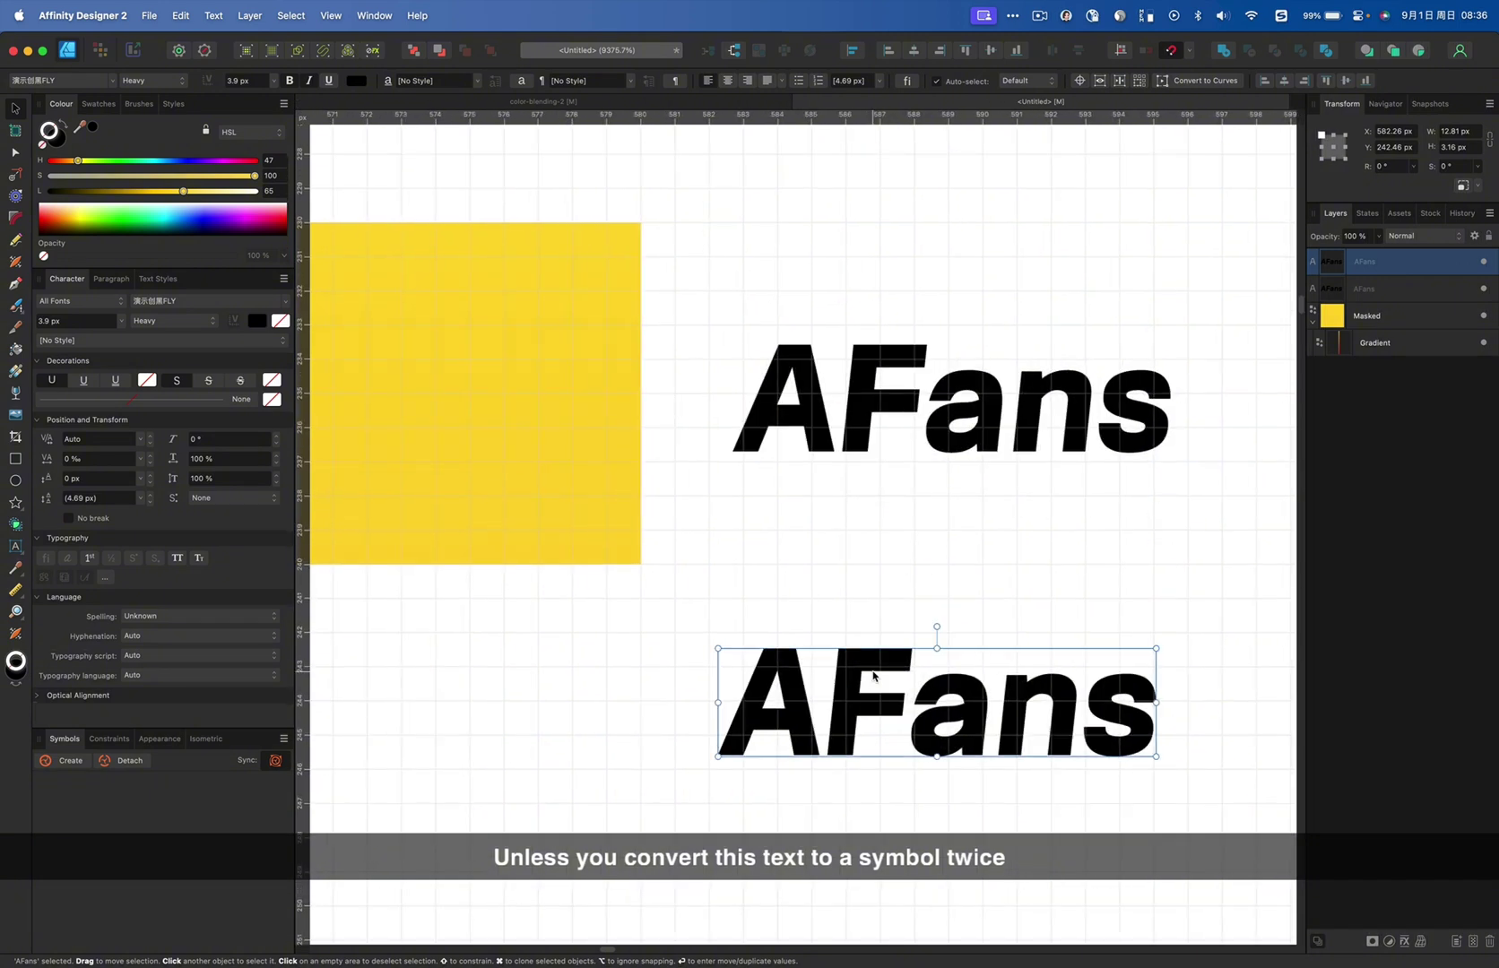
key(super+x)
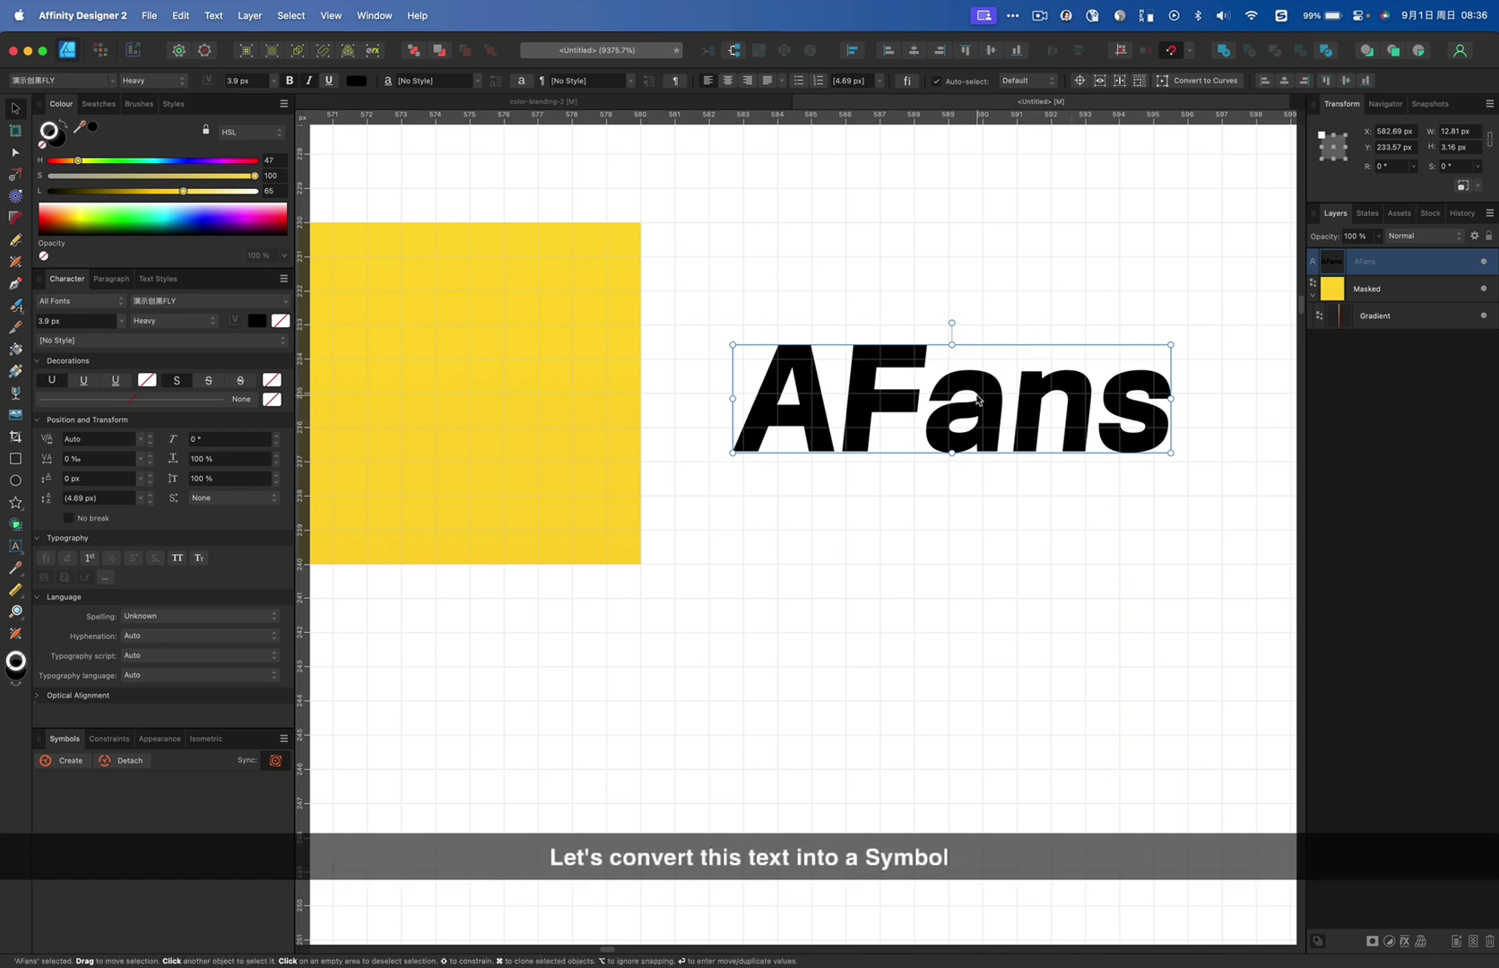
scroll(977, 400, up, 2)
scroll(977, 400, right, 2)
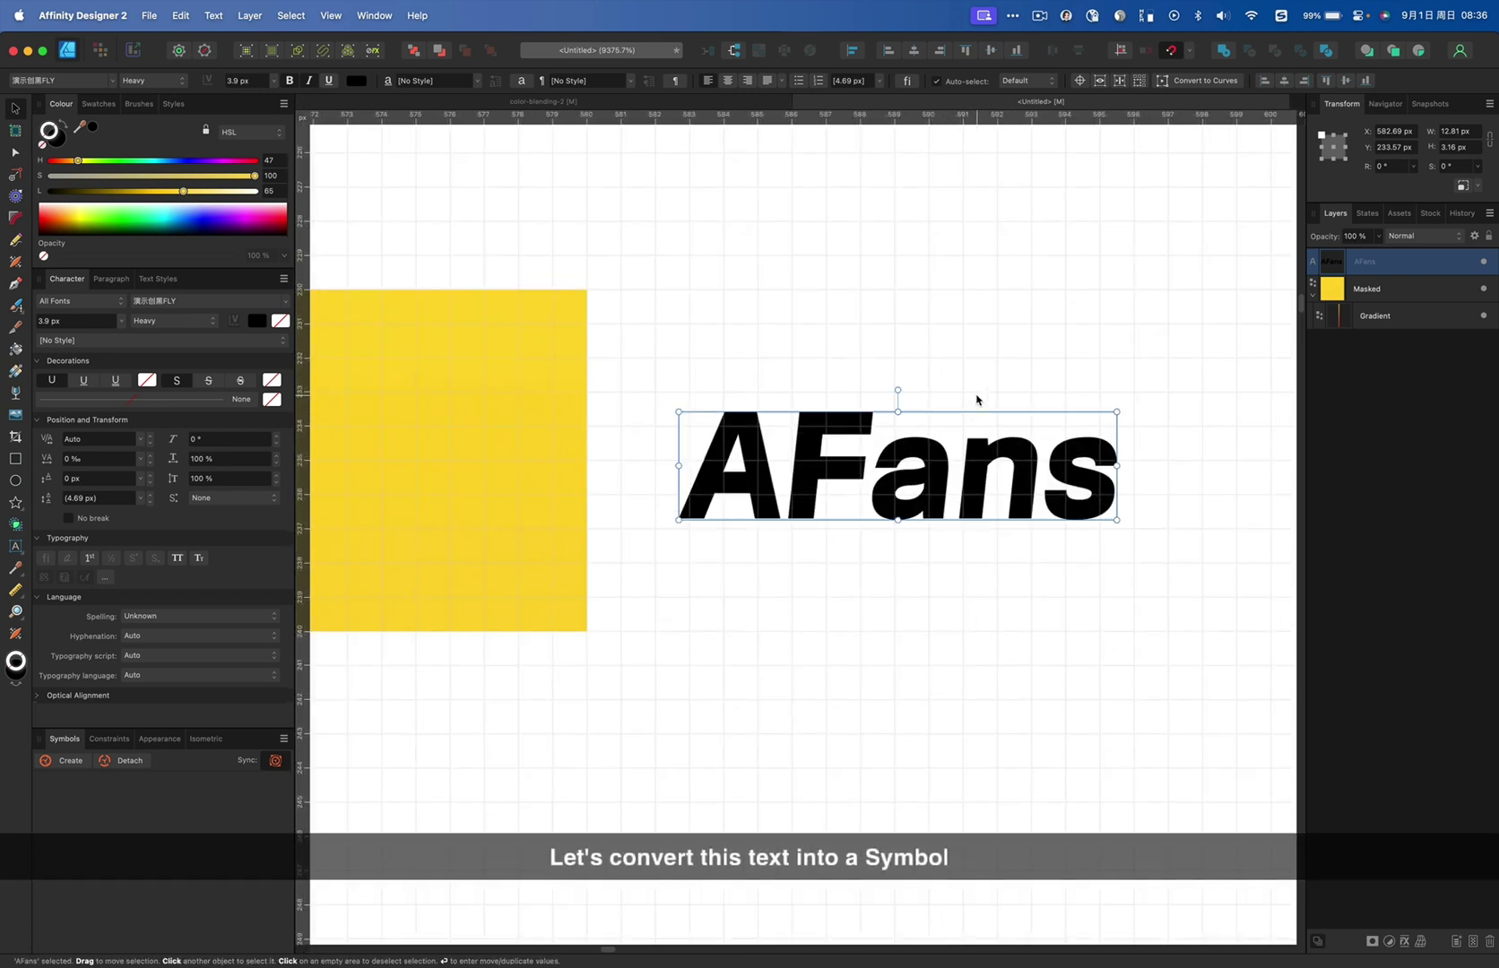
click(68, 760)
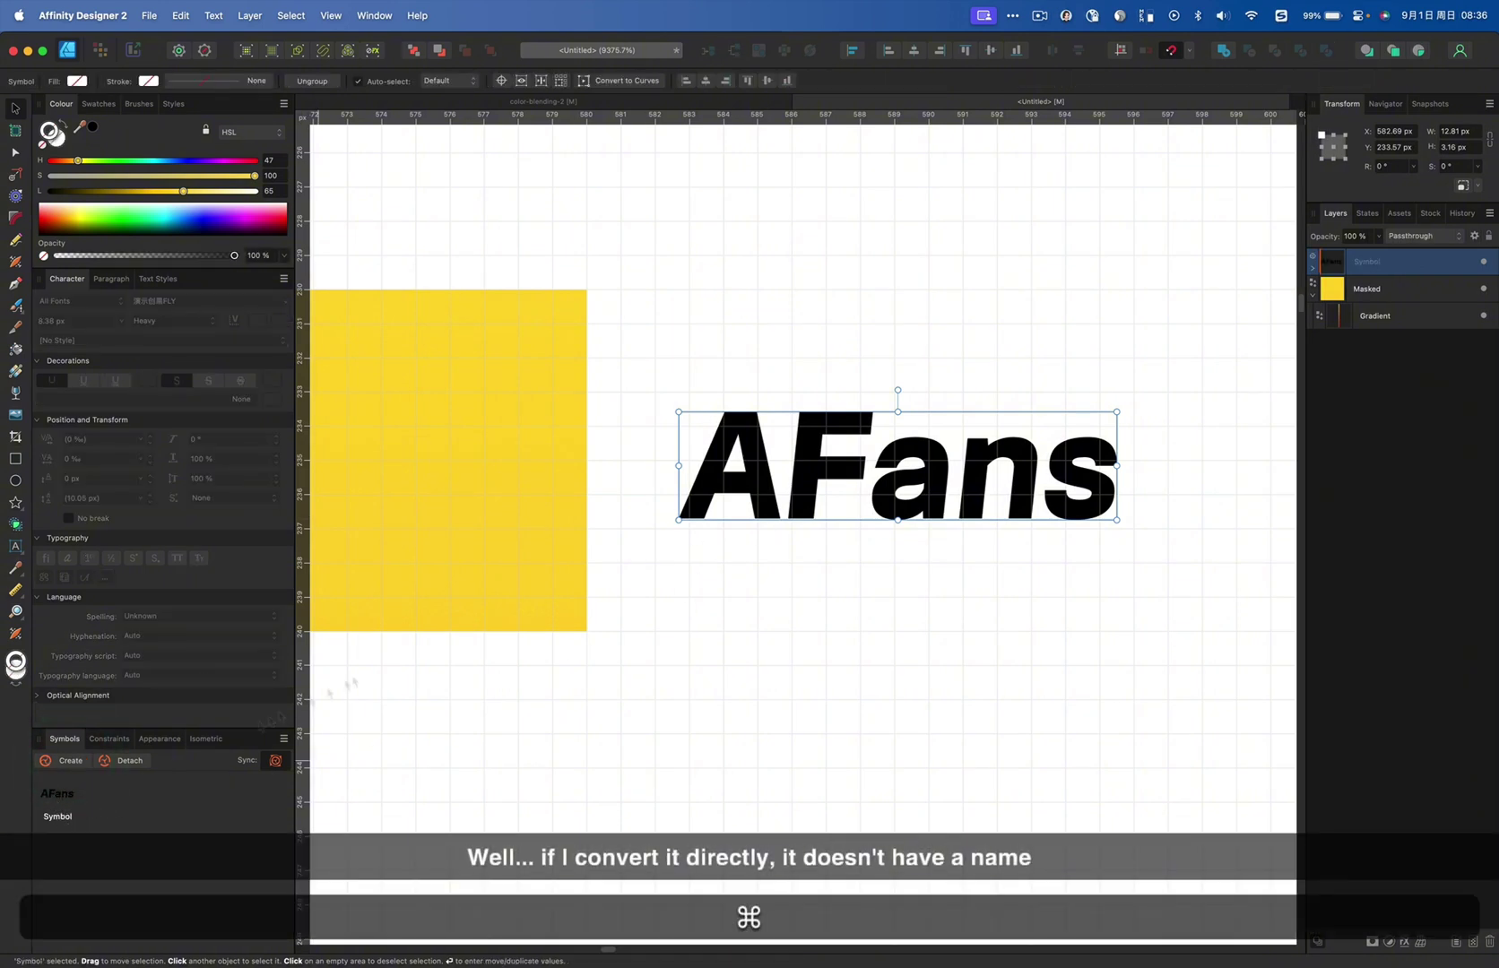
key(super+z)
Group the AFans text and rename the group as Main Object
key(super+g)
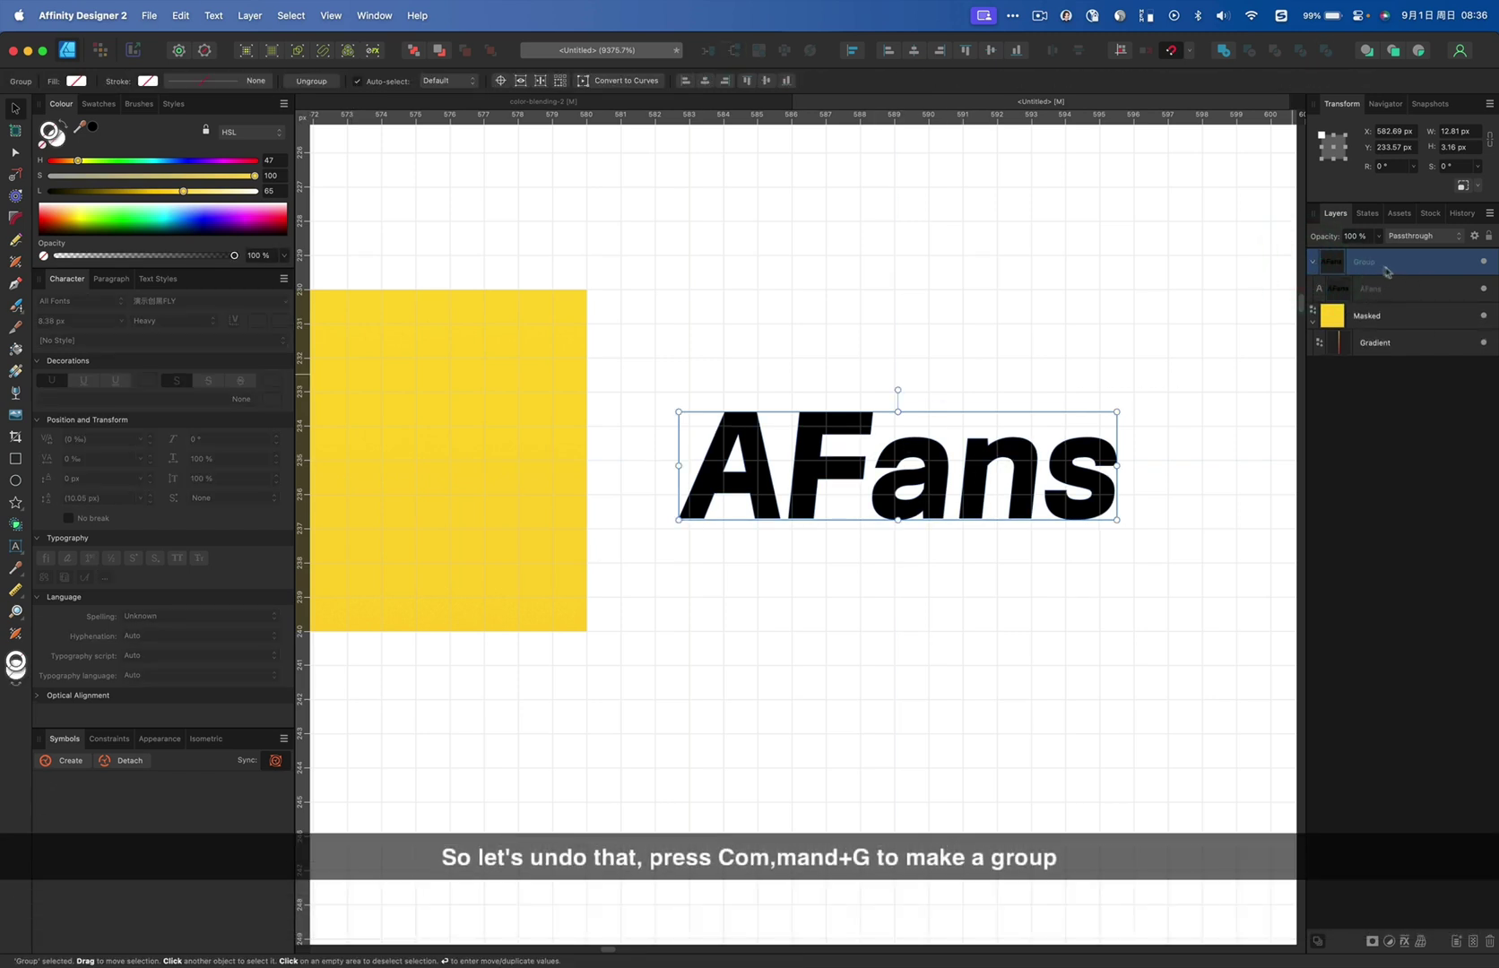
double_click(1368, 261)
text(Main)
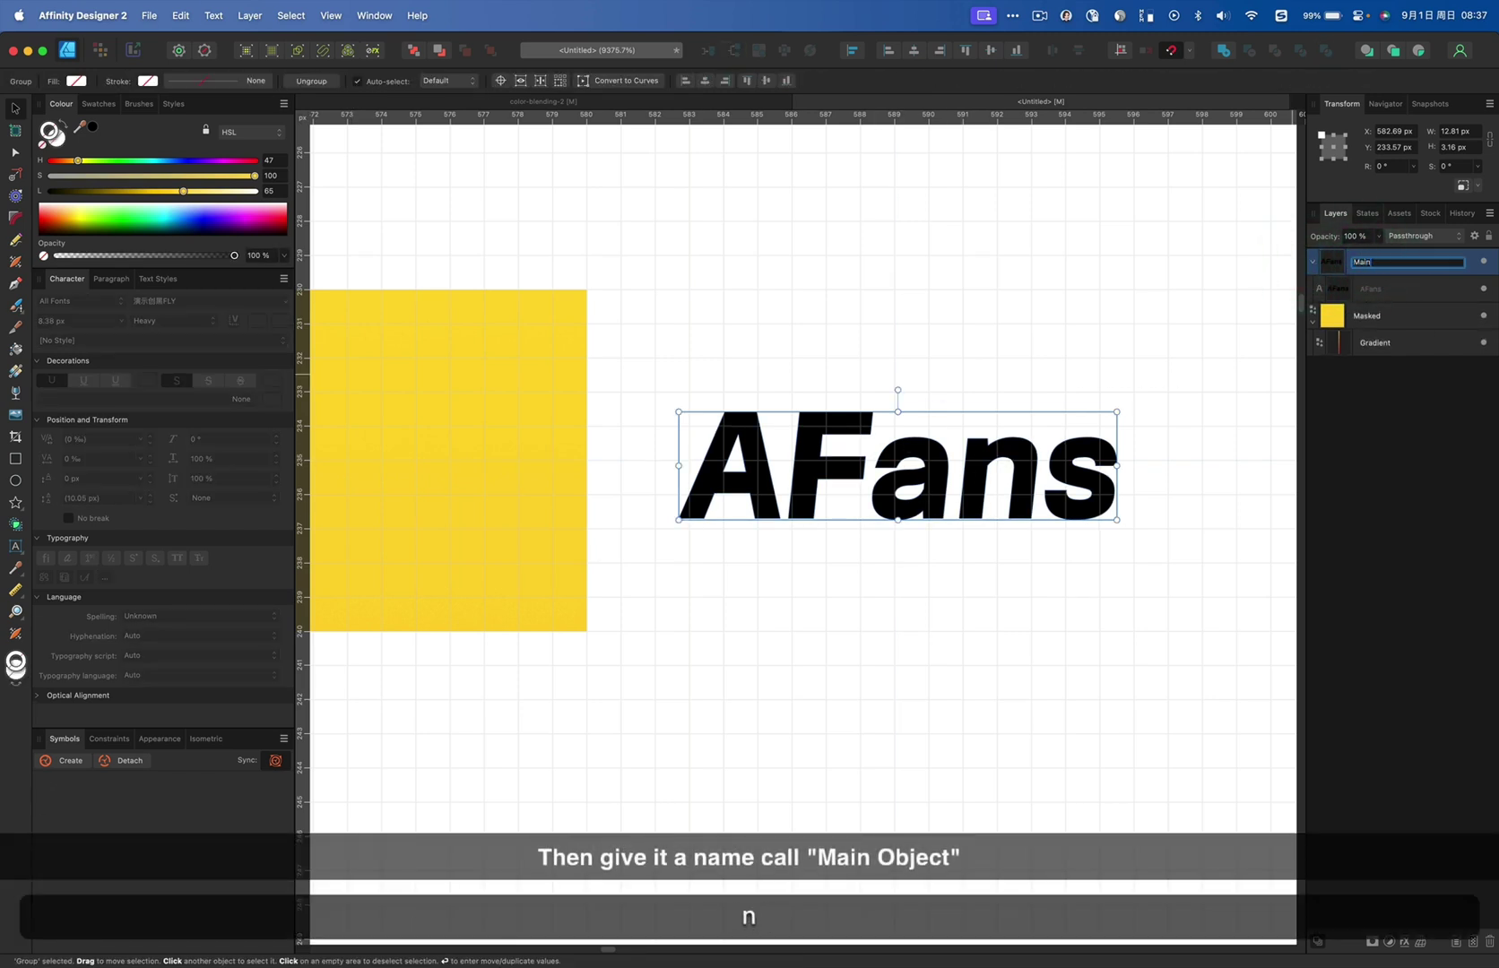
text( Object)
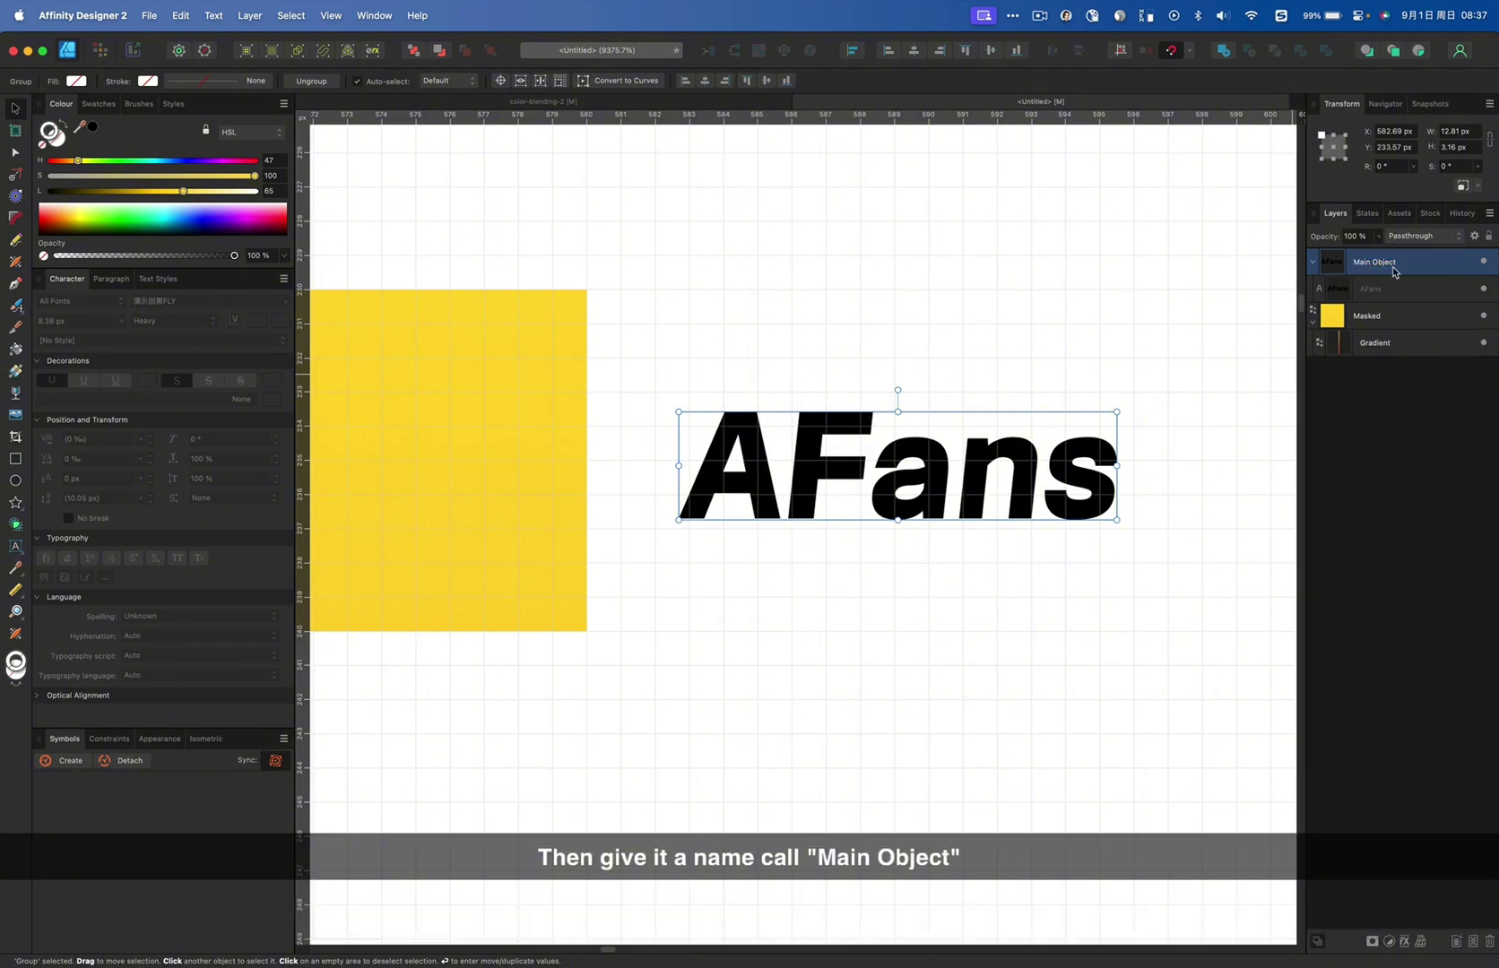
Convert the Main Object group into a symbol and expand it to check its nested AFans text
click(70, 761)
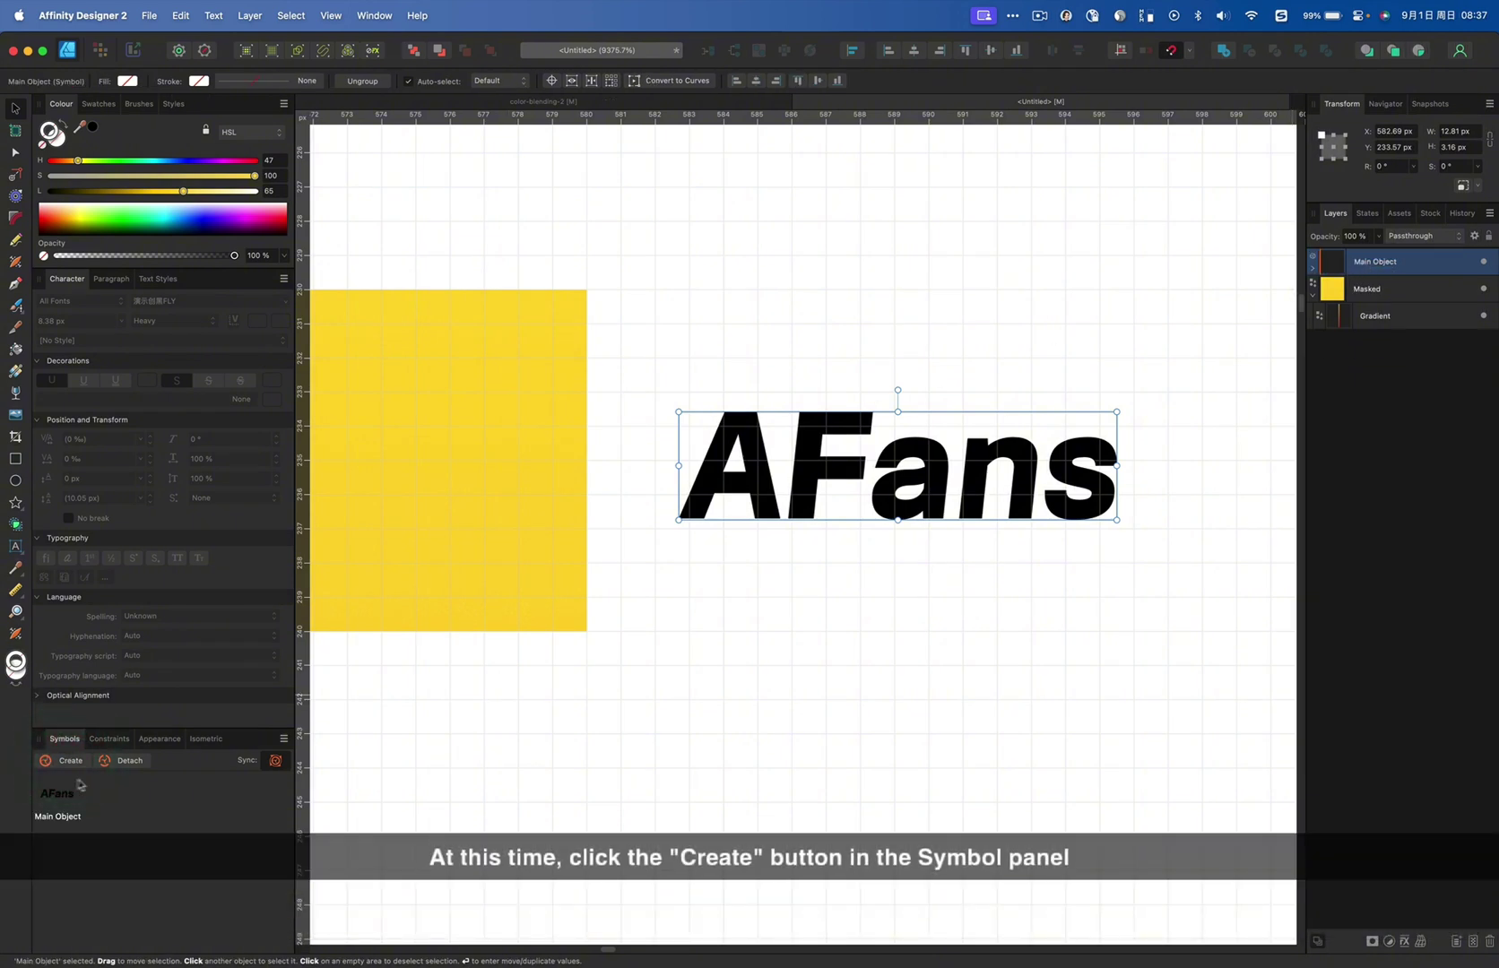
click(1313, 269)
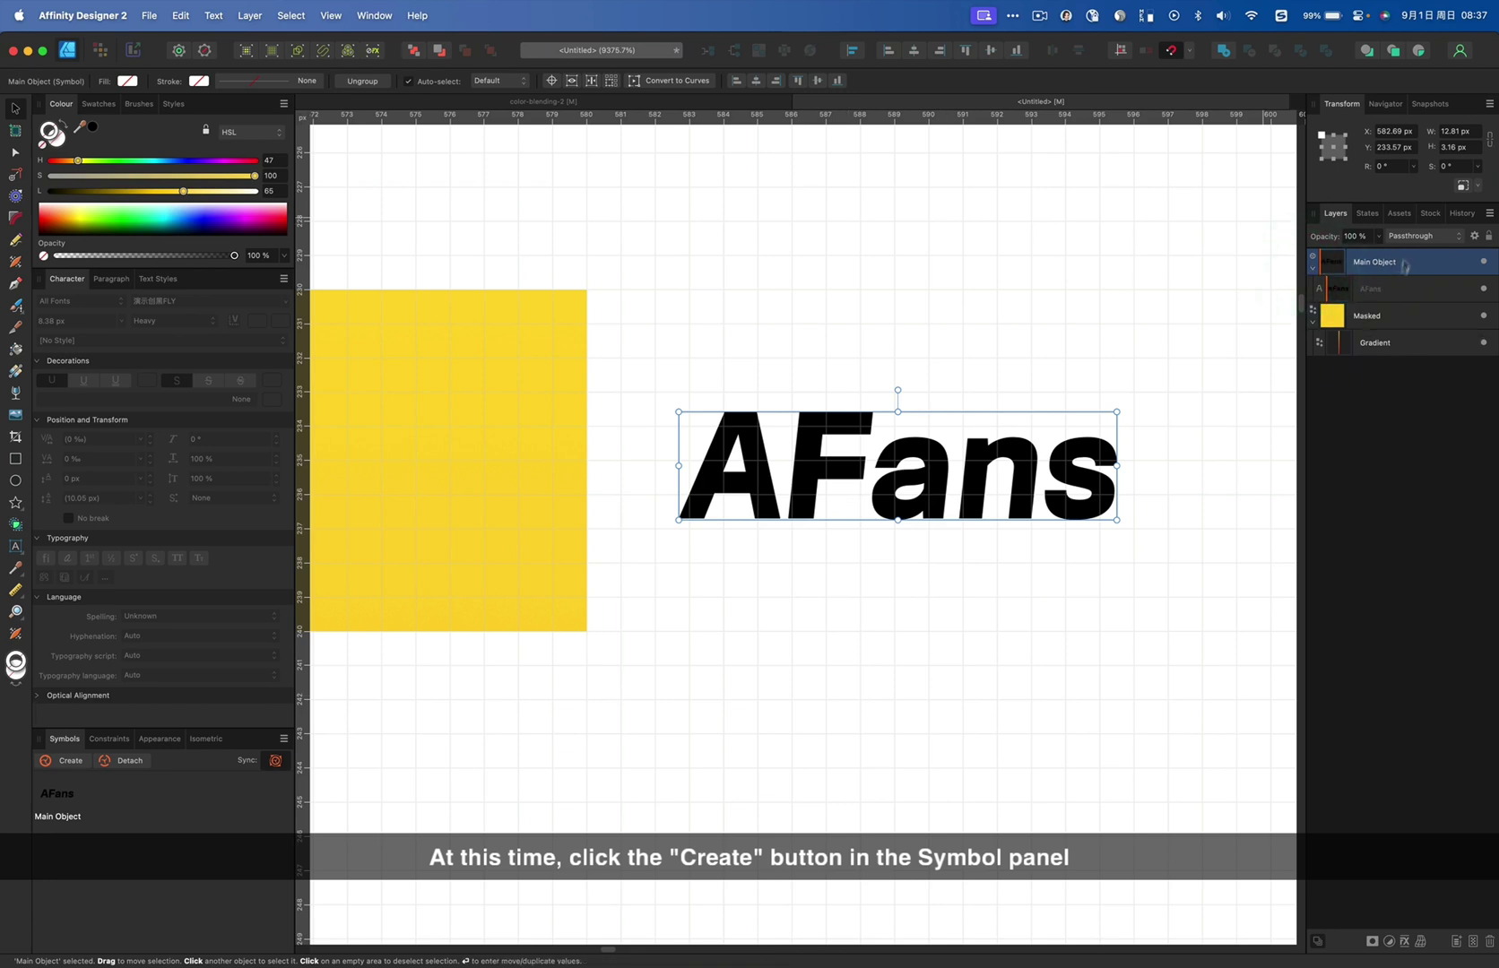
click(1389, 287)
click(1201, 414)
click(1033, 486)
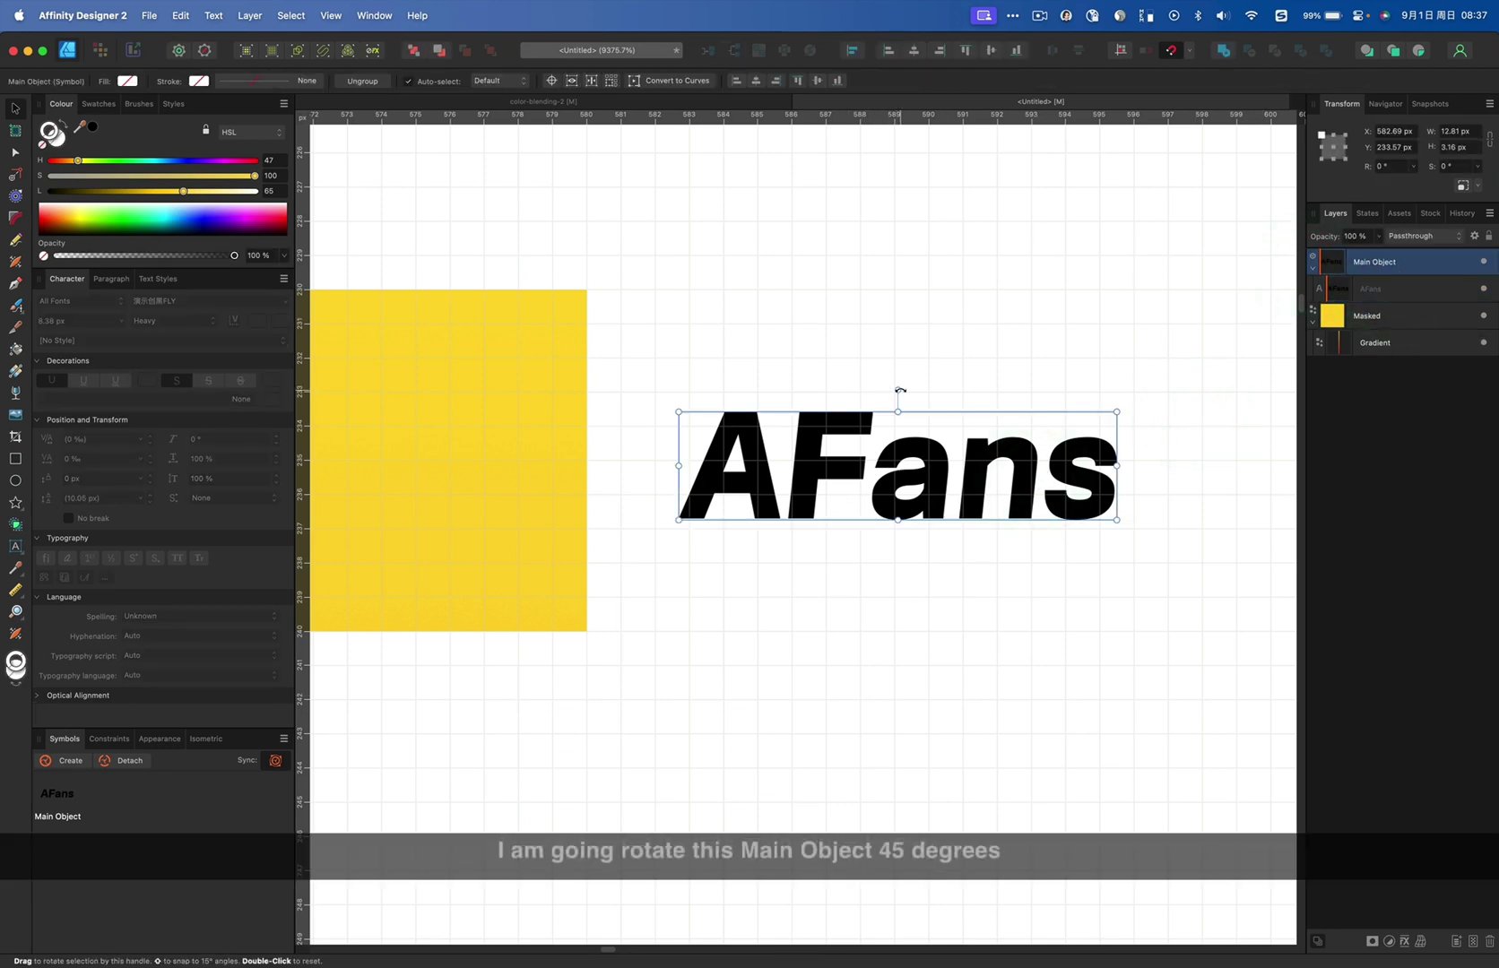
Rotate the Main Object symbol counterclockwise to 45 degrees
drag(897, 389, 817, 384)
click(1385, 166)
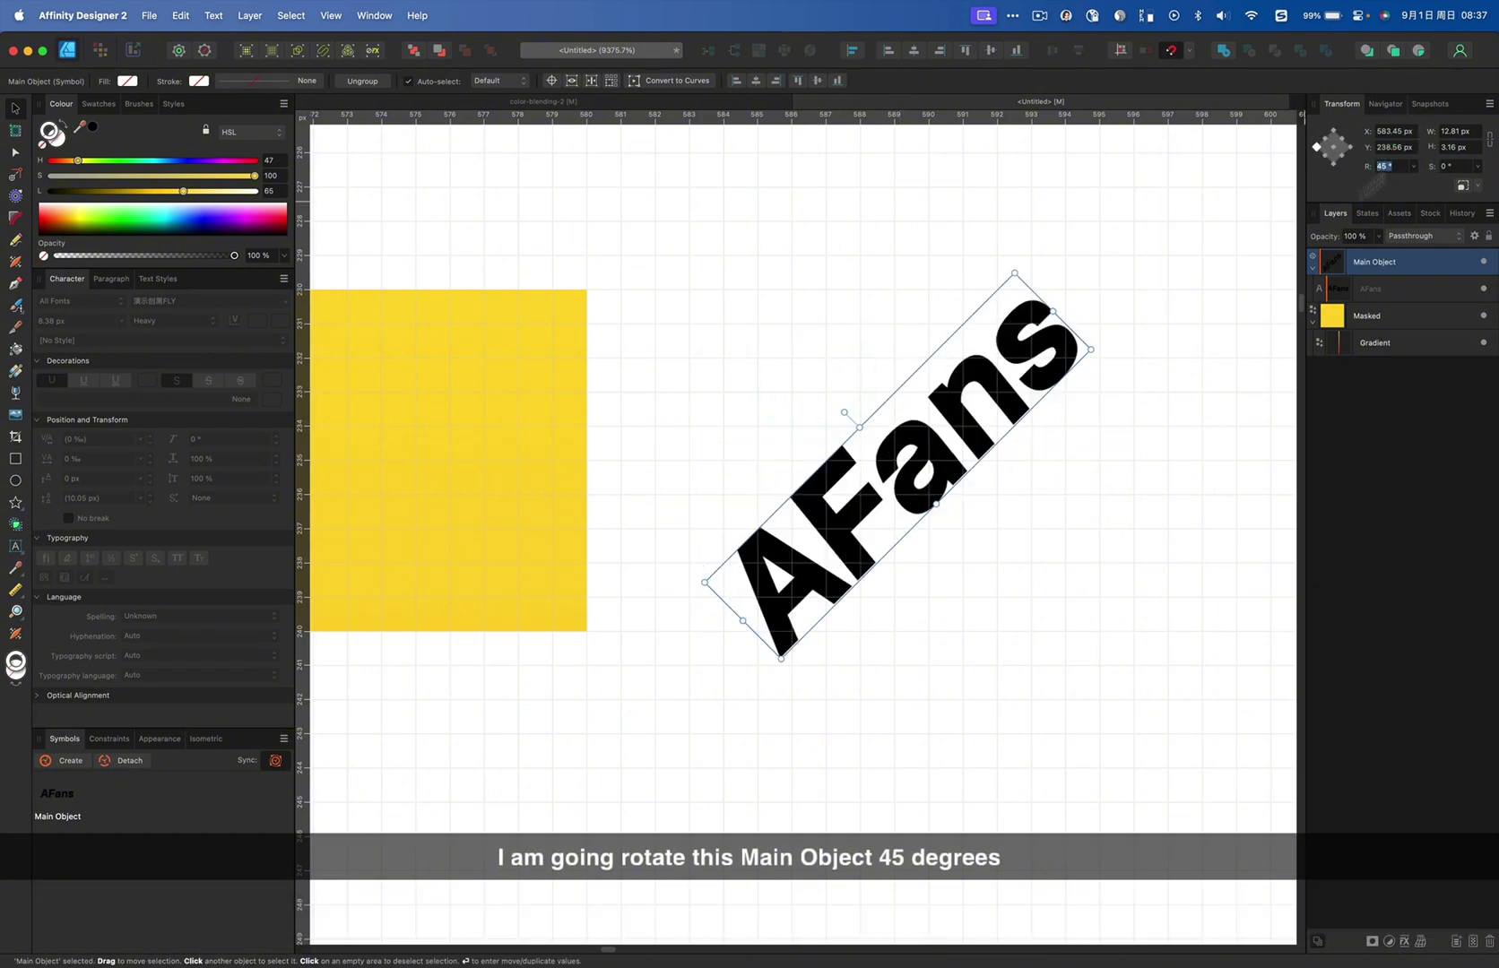
drag(1101, 409, 672, 814)
Wrap the rotated Main Object in a group and flatten the group to about 4.8 px high
key(super+g)
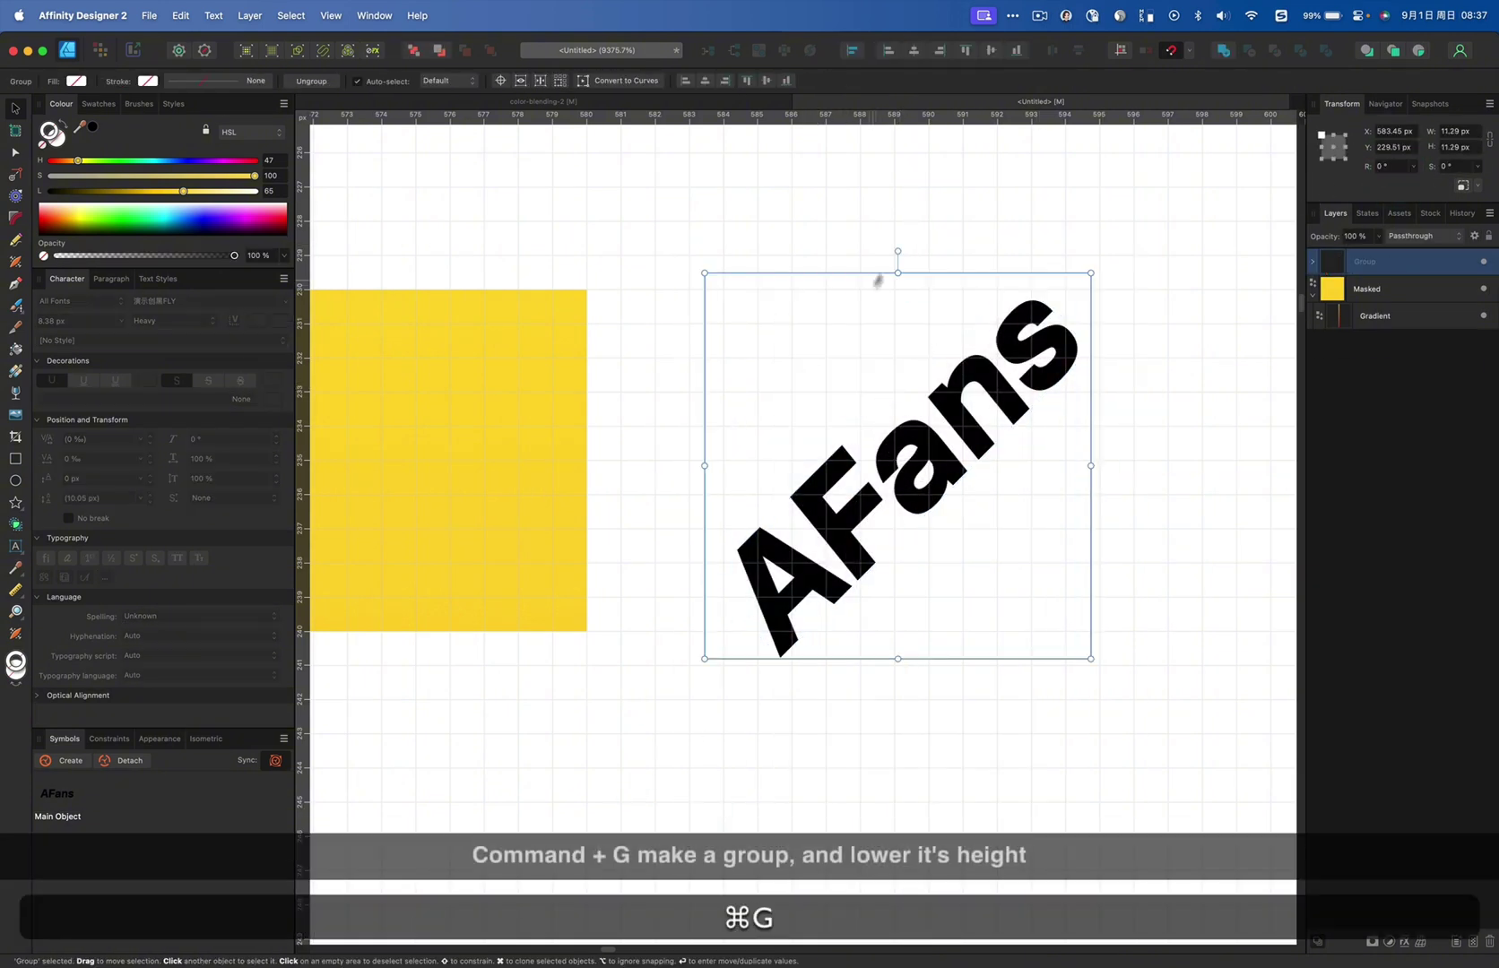
drag(897, 272, 897, 494)
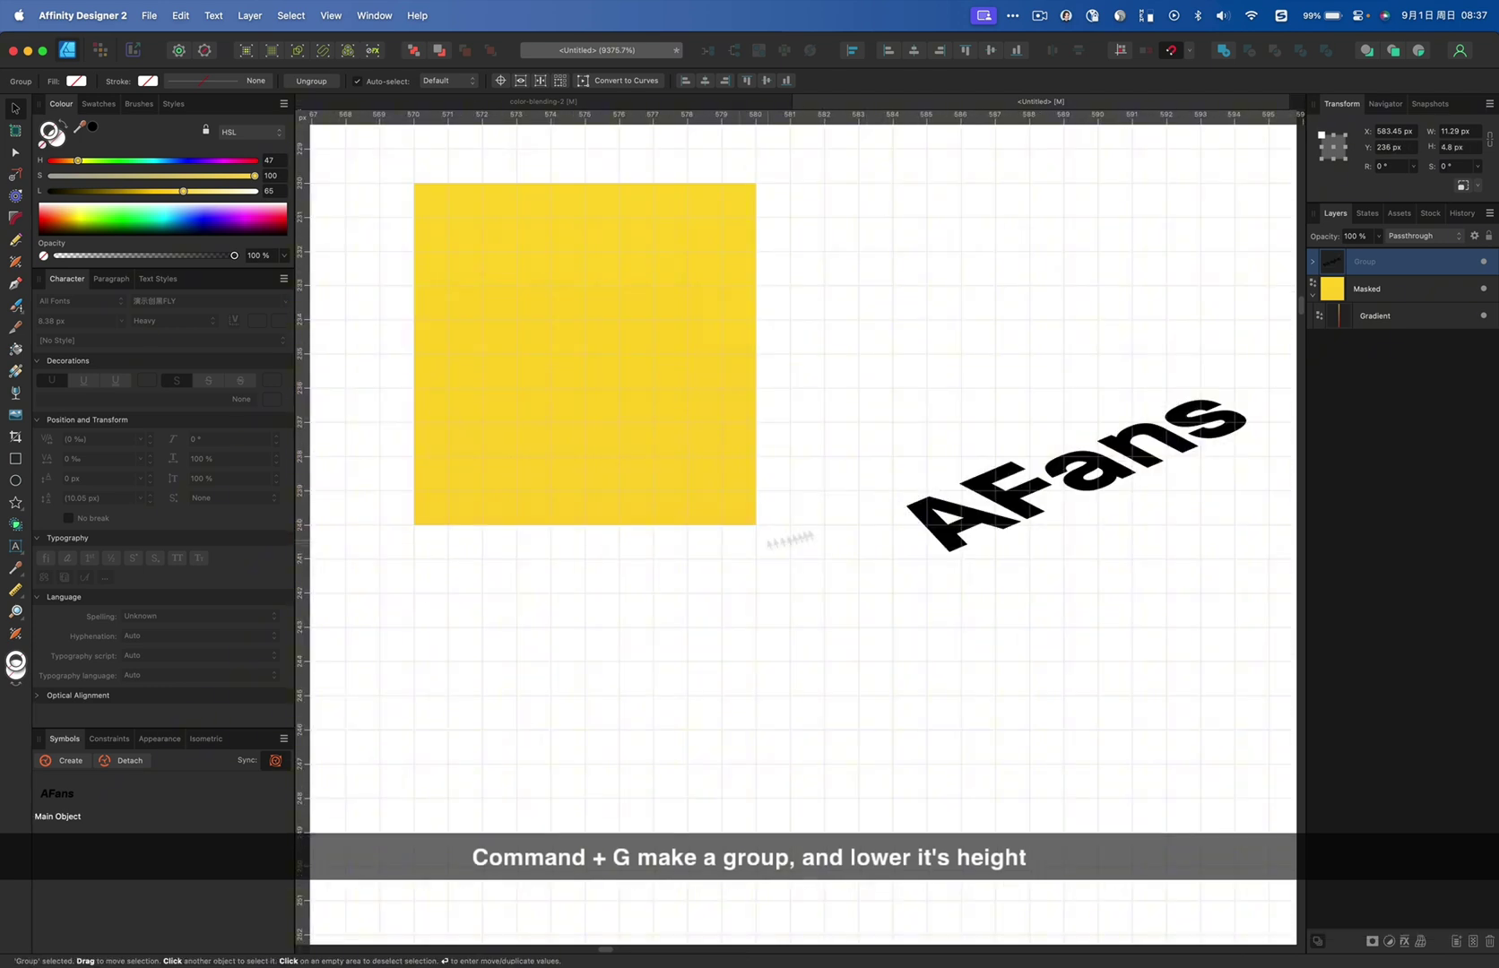
Move the flattened text group onto the Masked square and scale it down to about 1.97 × 0.84 px
drag(1084, 435, 602, 330)
scroll(601, 330, left, 2)
drag(832, 298, 653, 361)
scroll(633, 373, up, 4)
scroll(649, 349, down, 3)
scroll(657, 356, up, 4)
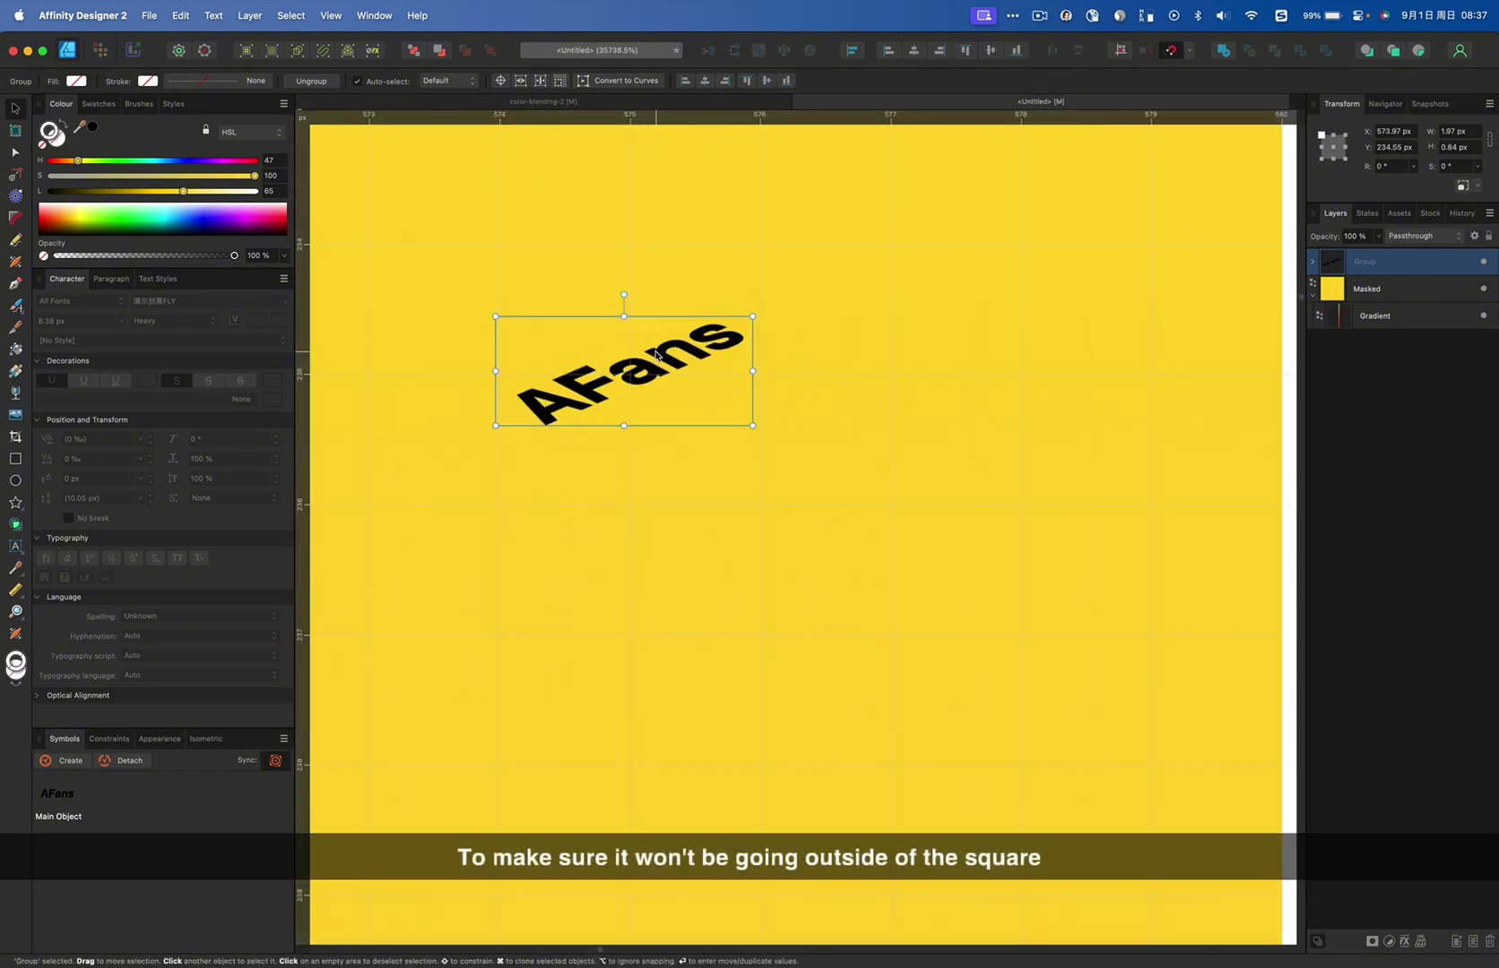
scroll(740, 370, down, 5)
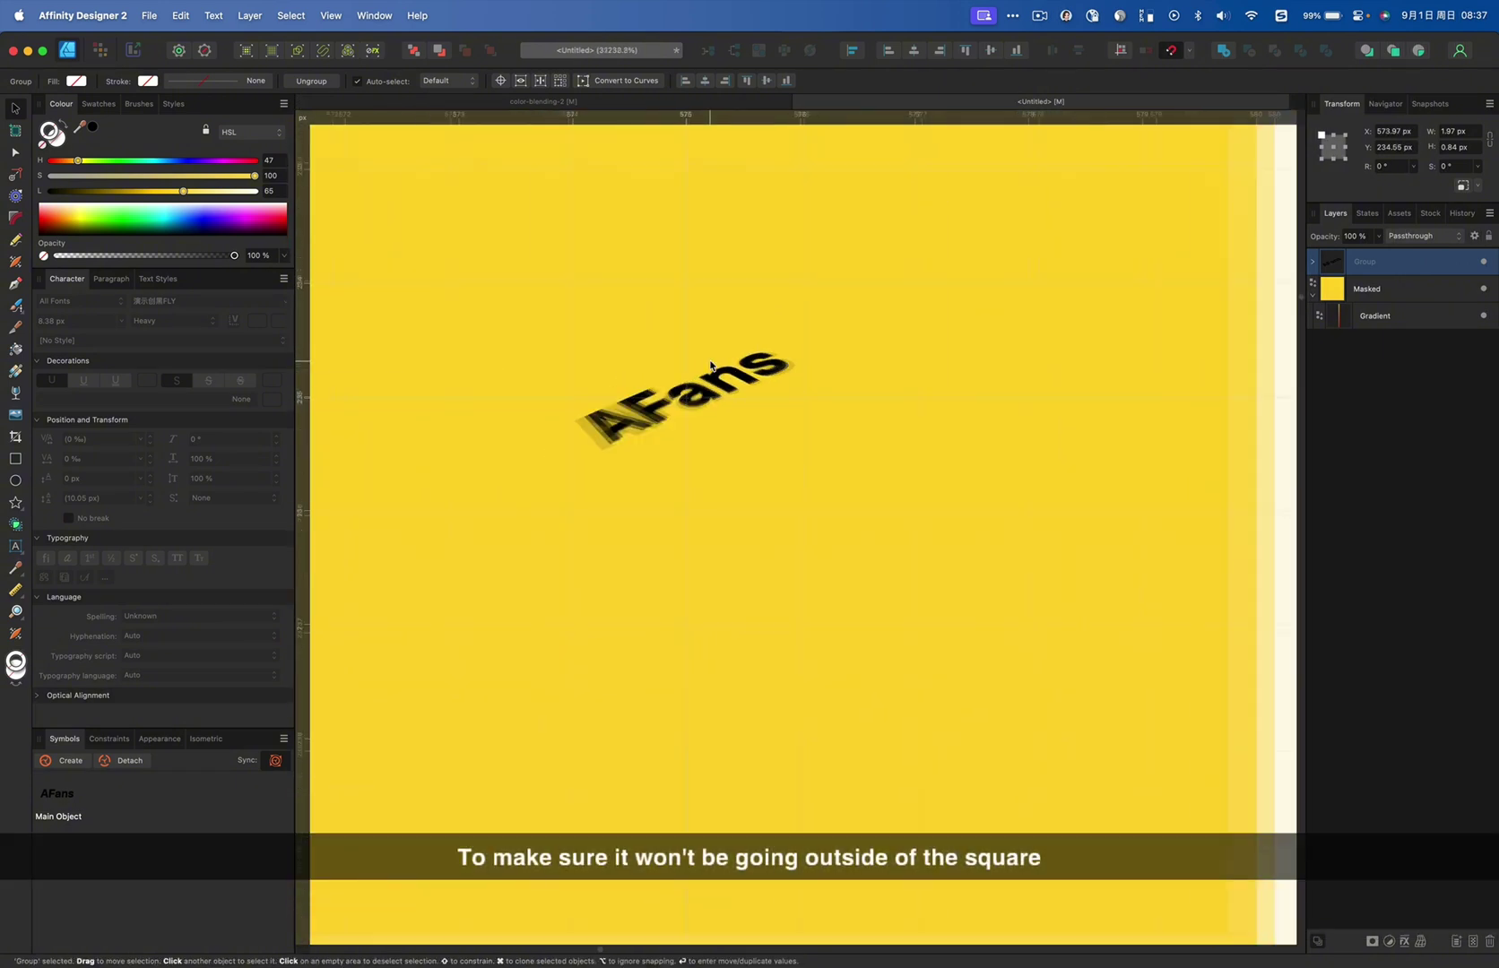
Centre the text group horizontally and vertically on the Masked square and reselect the group alone
shift+click(853, 366)
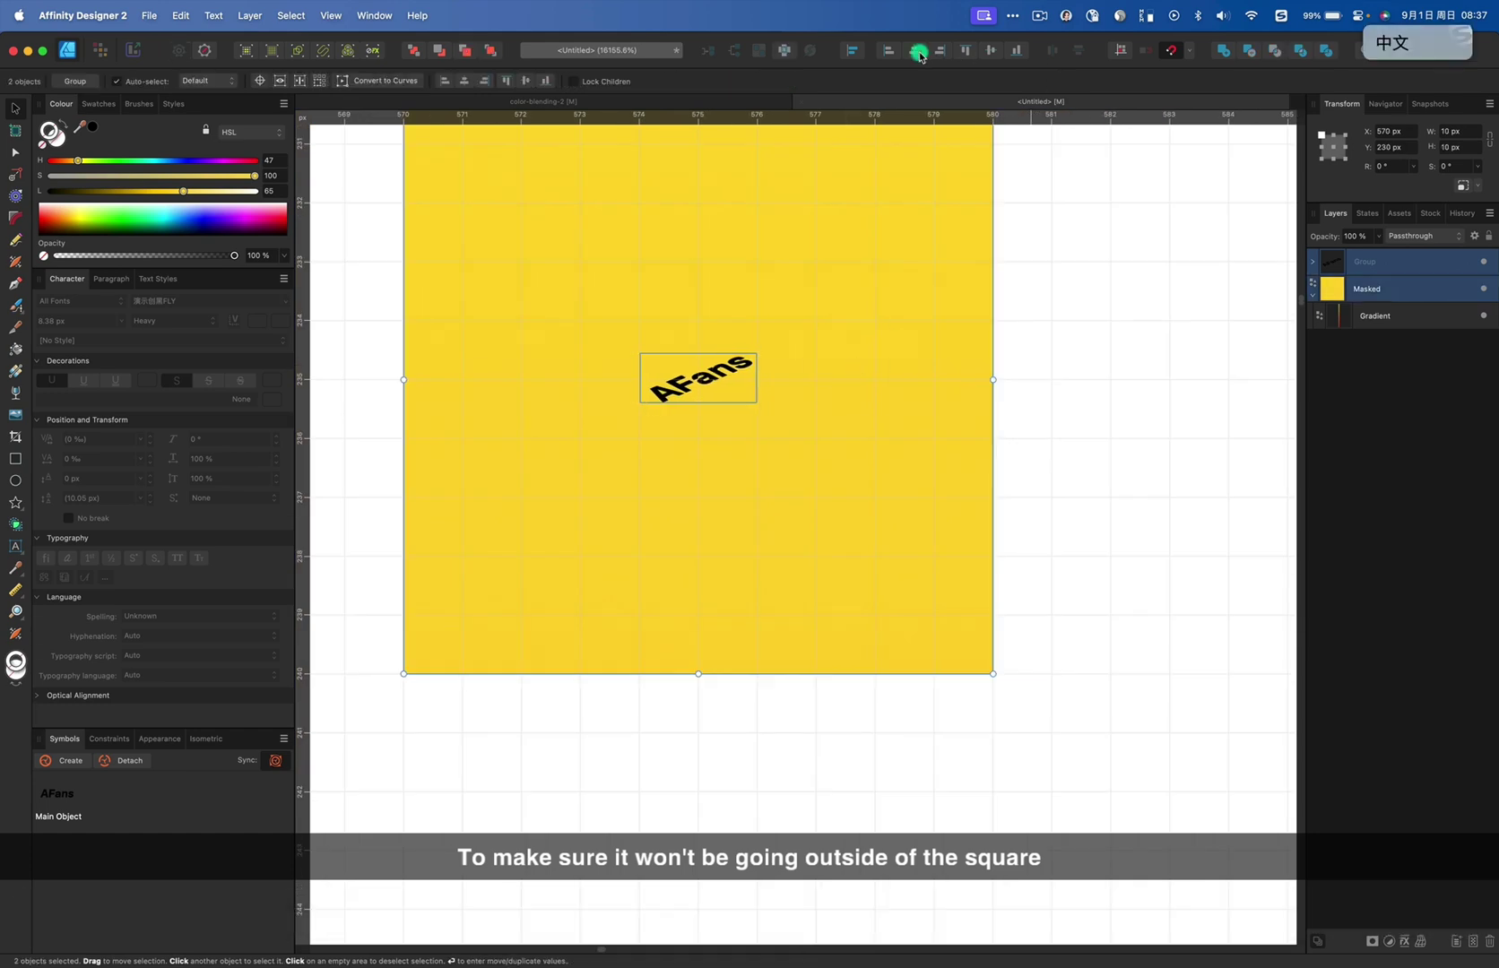
click(1022, 426)
click(734, 363)
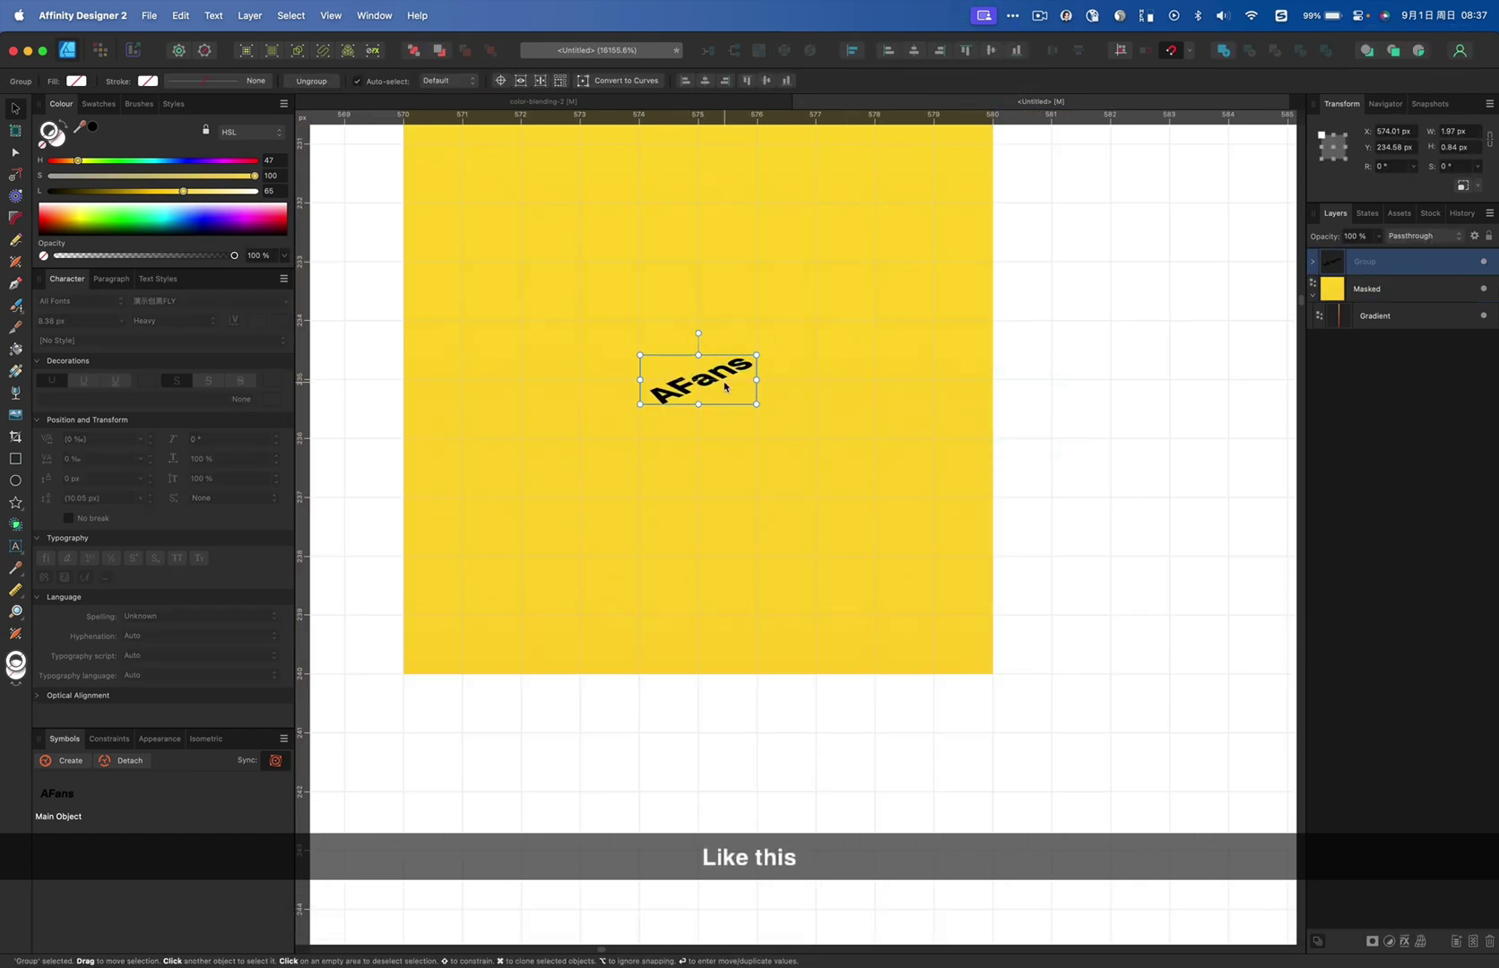
Ungroup the text group and set the AFans text inside the Main Object symbol to centre alignment
key(shift+super+g)
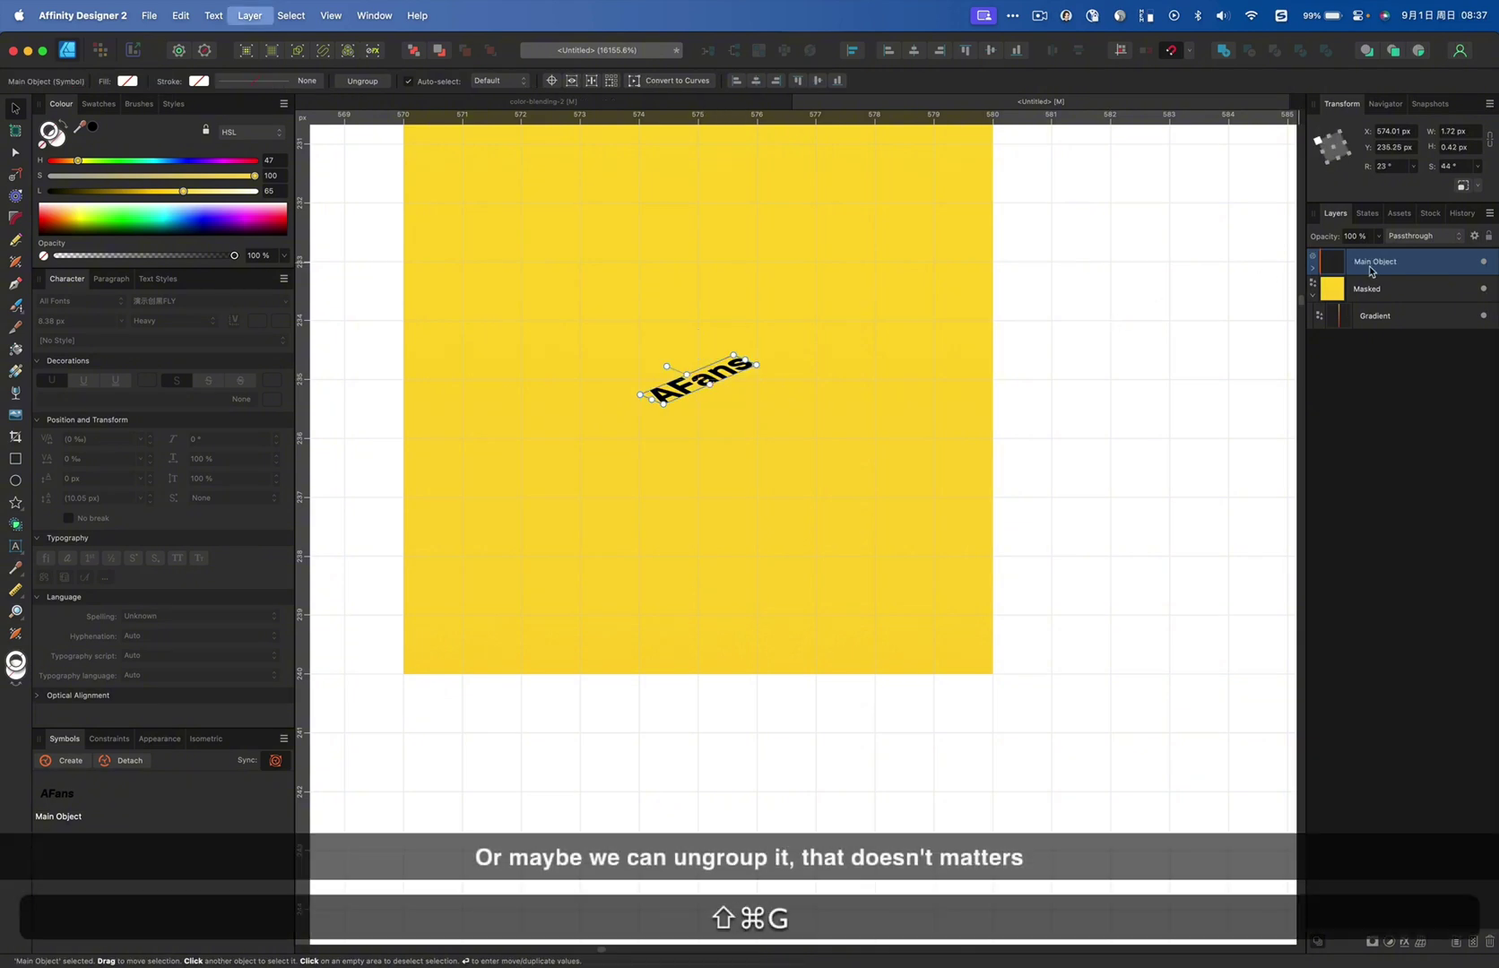
super+click(713, 381)
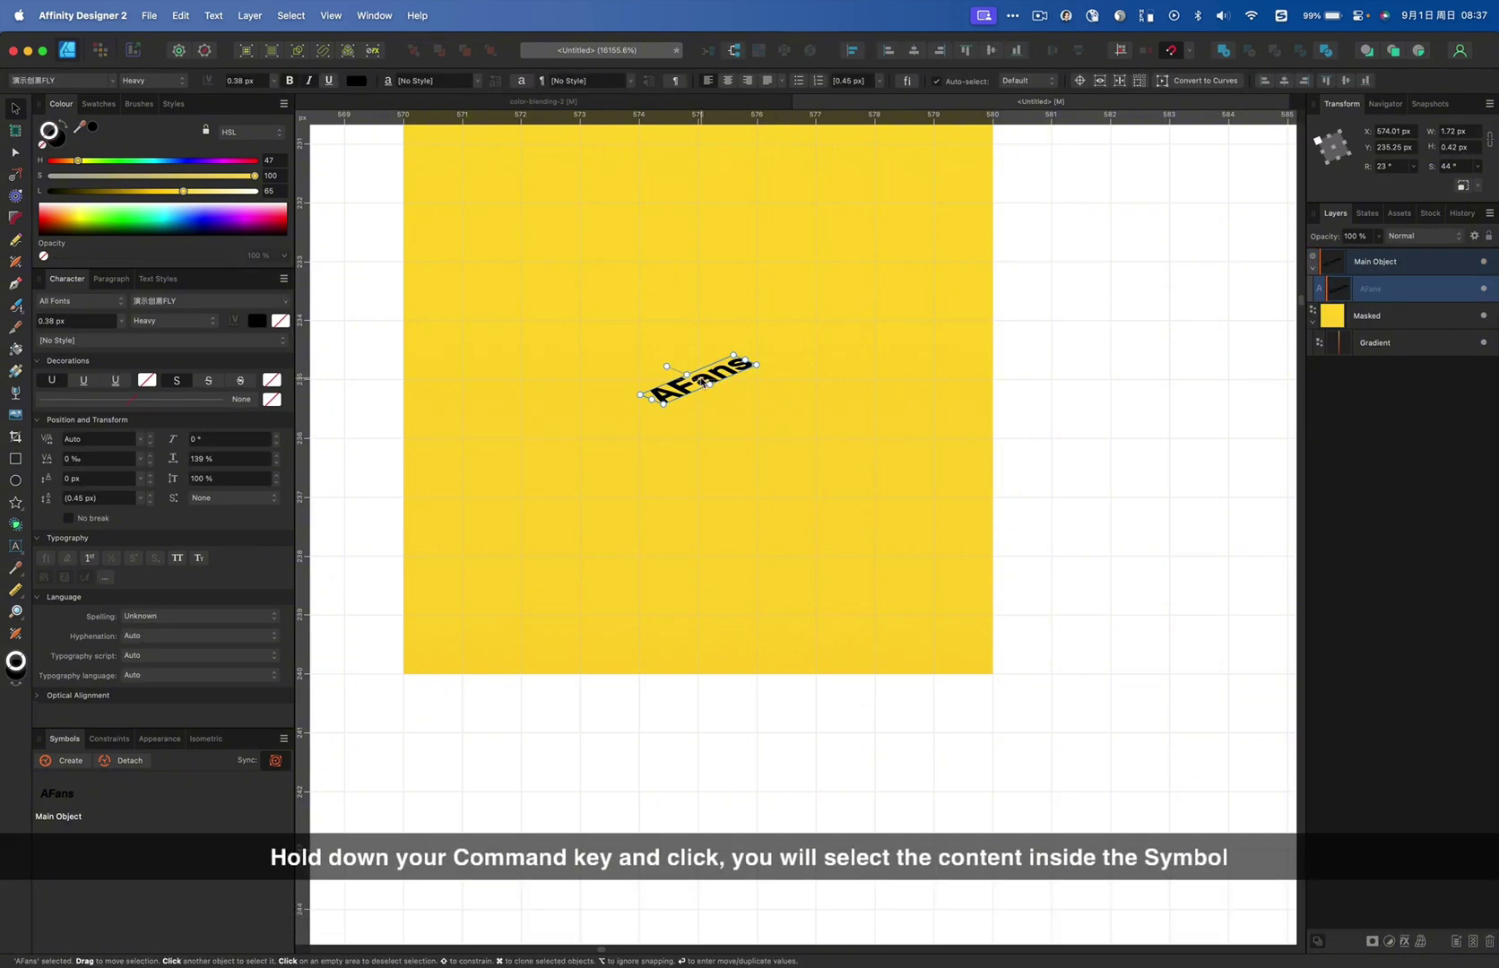
click(728, 81)
Test the centred alignment by replacing the text with a long string, restore it to AFans, and reselect Main Object
double_click(715, 373)
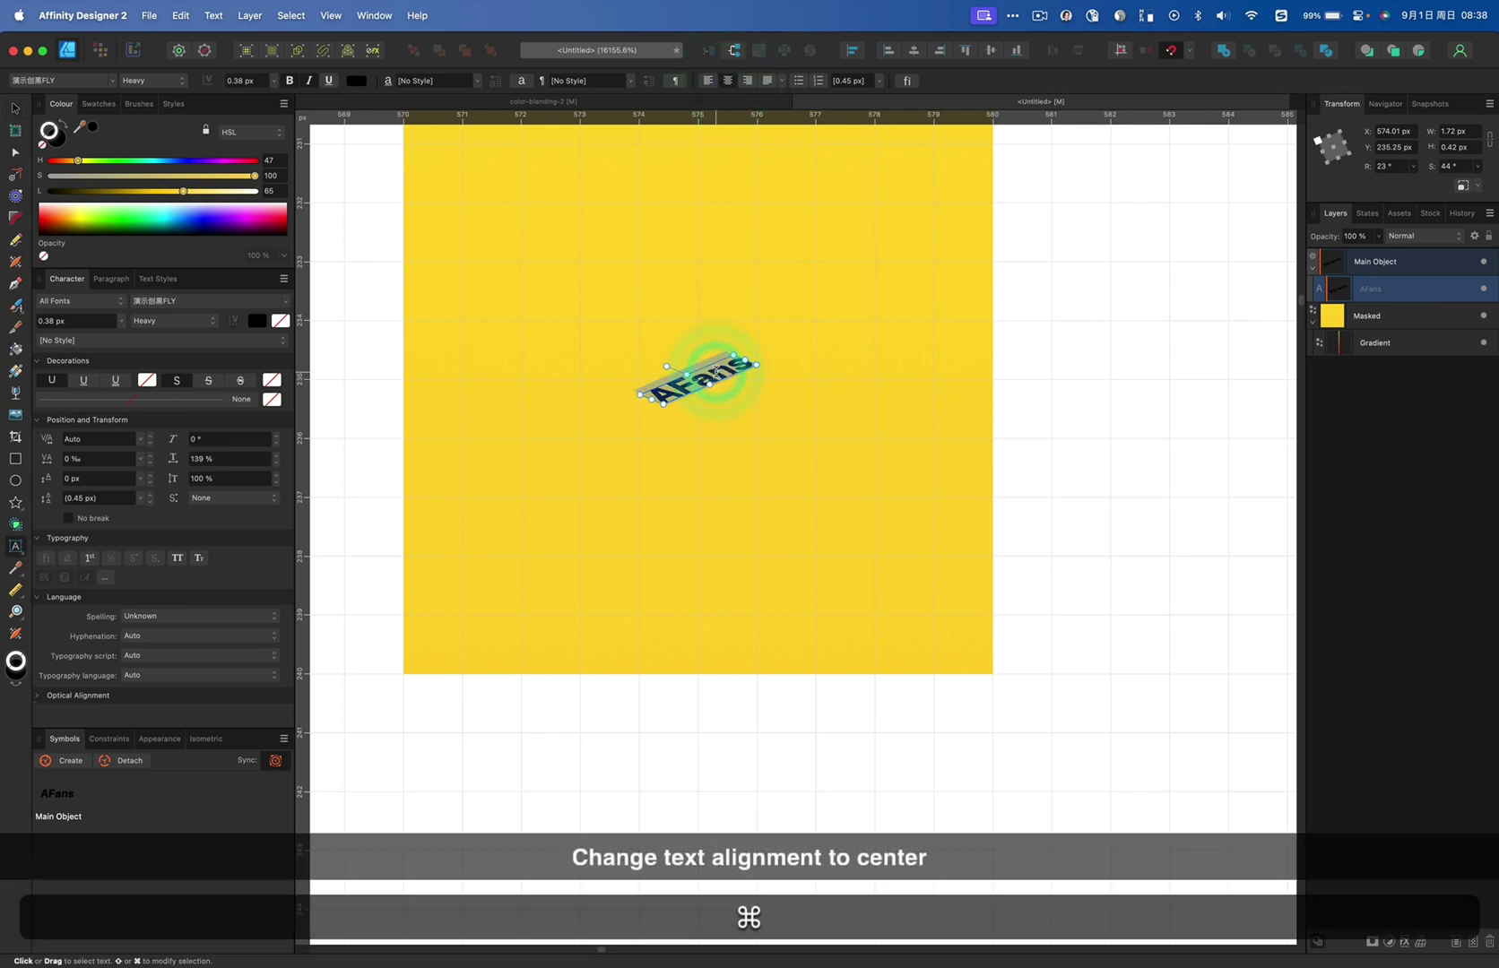
key(super+a)
text(SLDFM 《SLDMFMS 《MDFN)
key(shift)
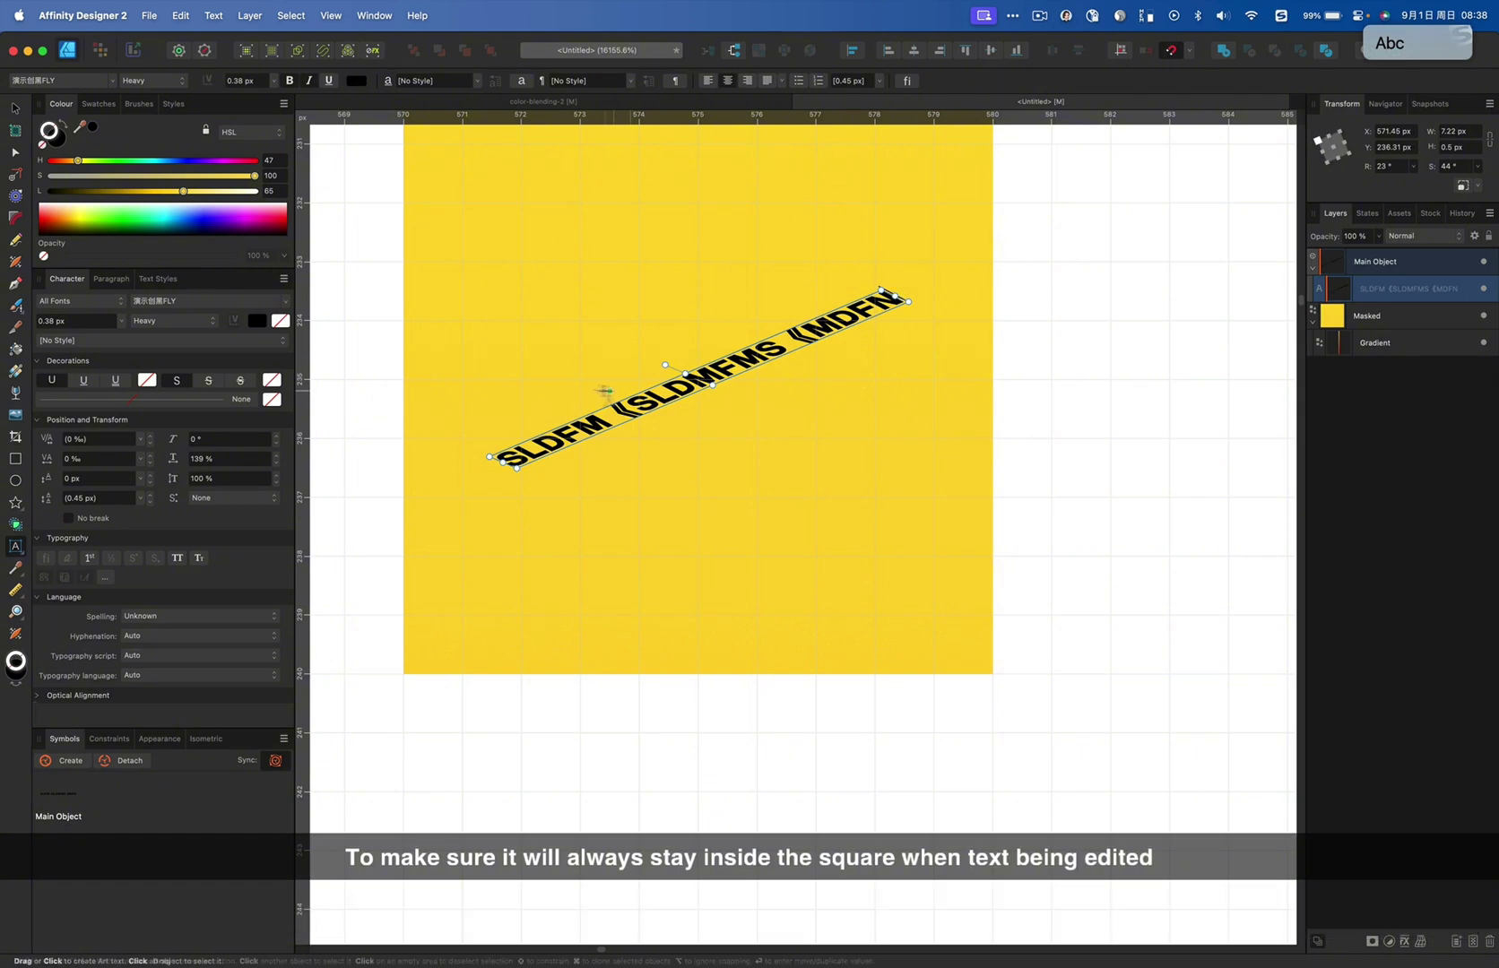
key(cmd+a)
text(AFans)
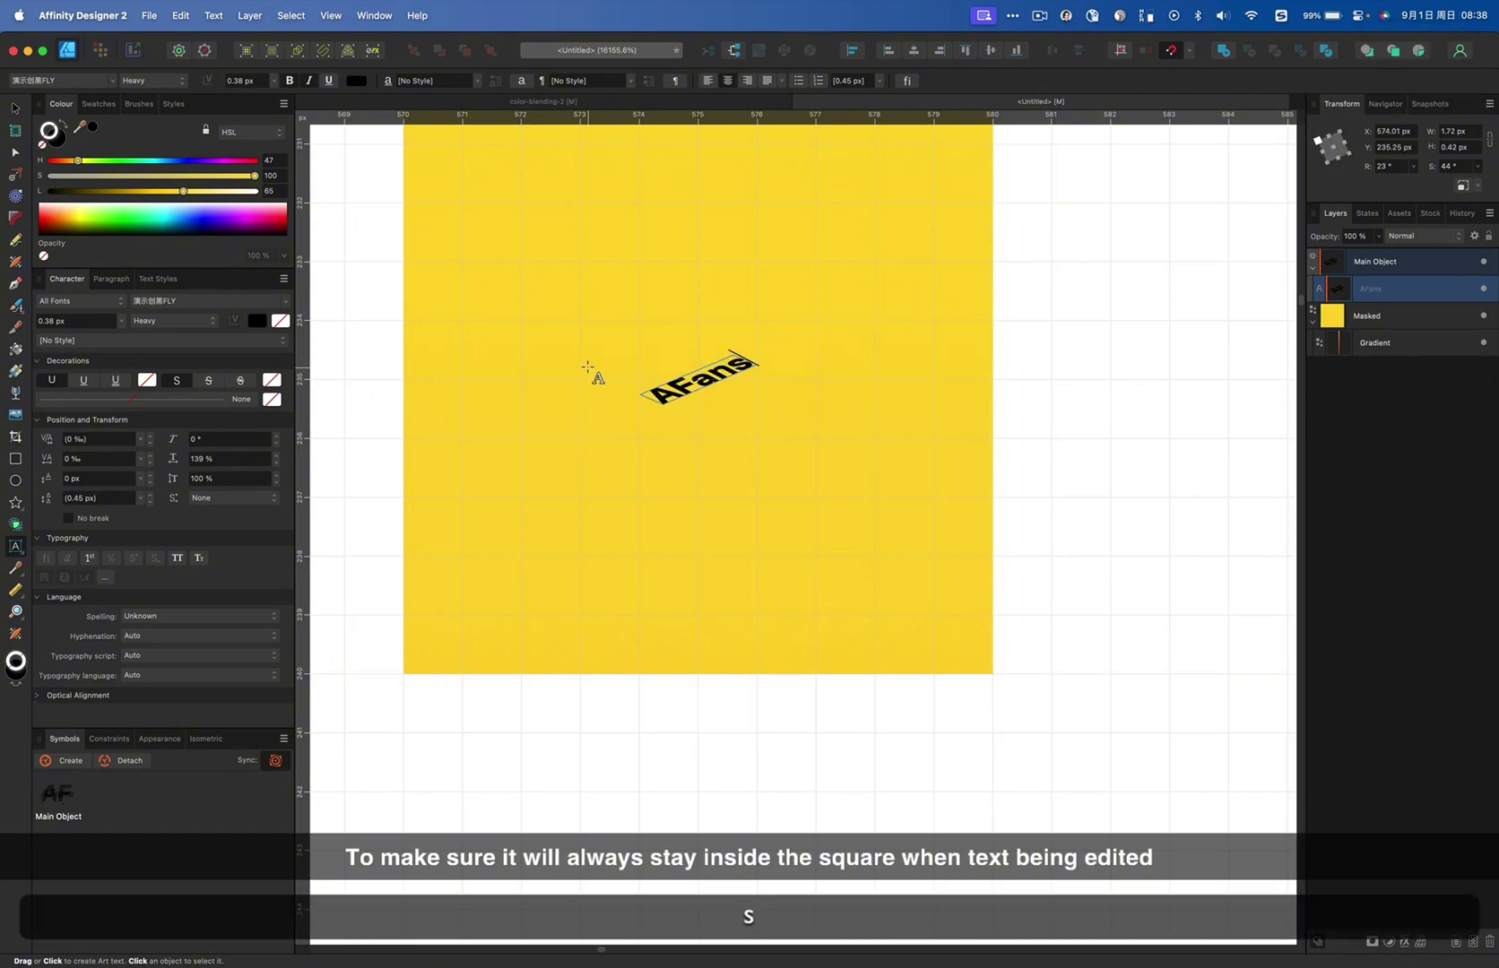
key(Escape)
key(v)
click(1037, 431)
click(713, 386)
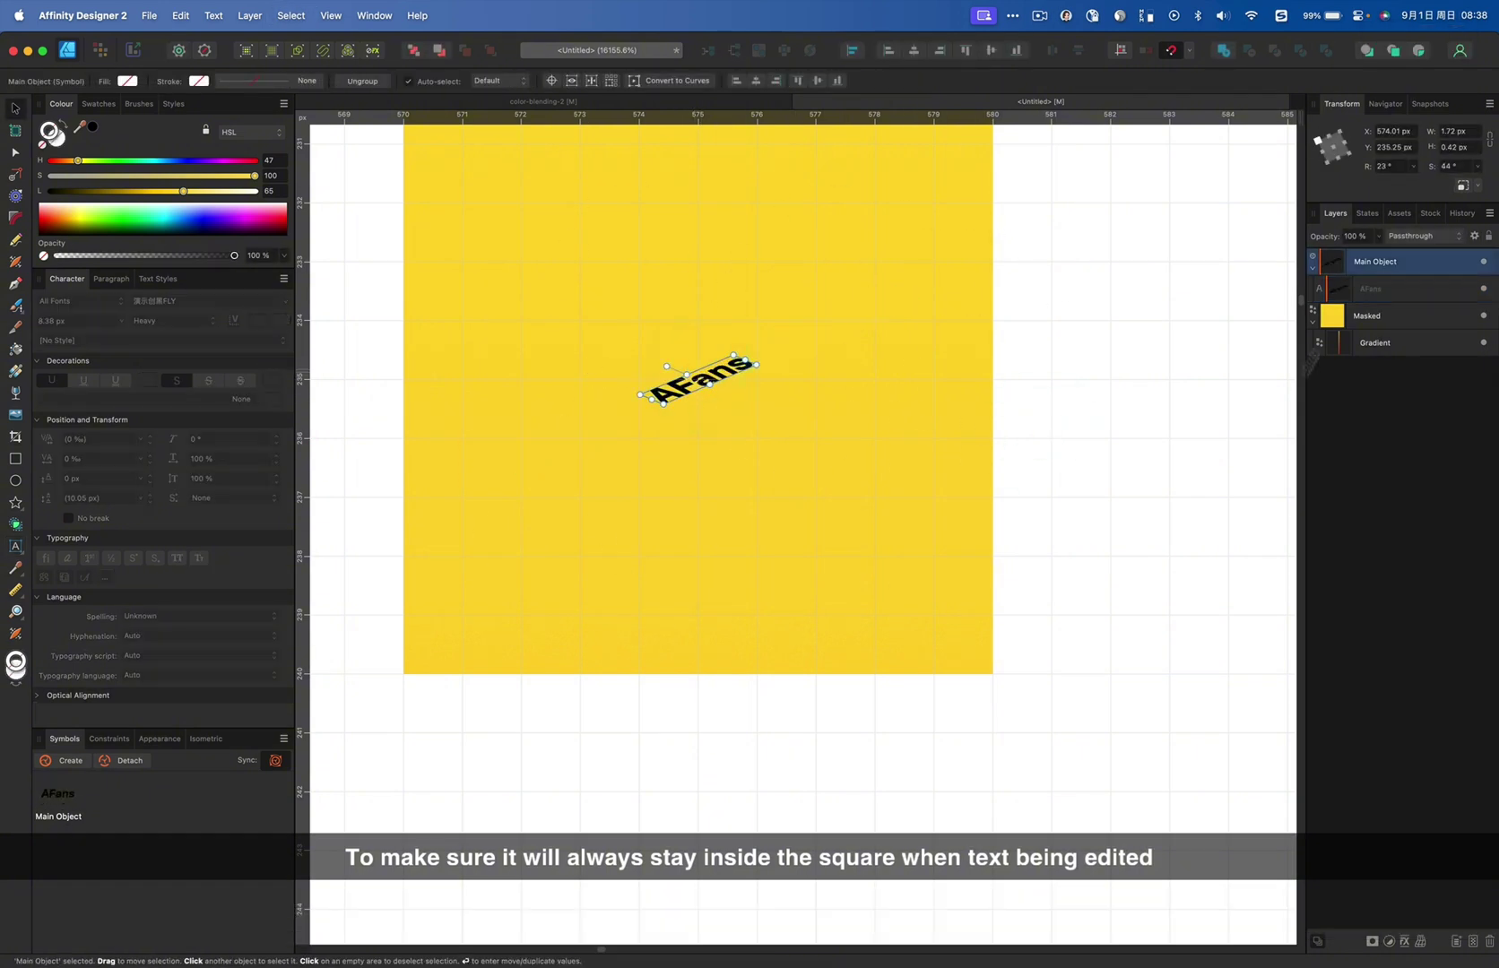
Create a symbol from the Gradient object inside Masked and check where the Symbols panel can be enabled
click(1313, 268)
click(1313, 295)
click(1312, 295)
click(1384, 318)
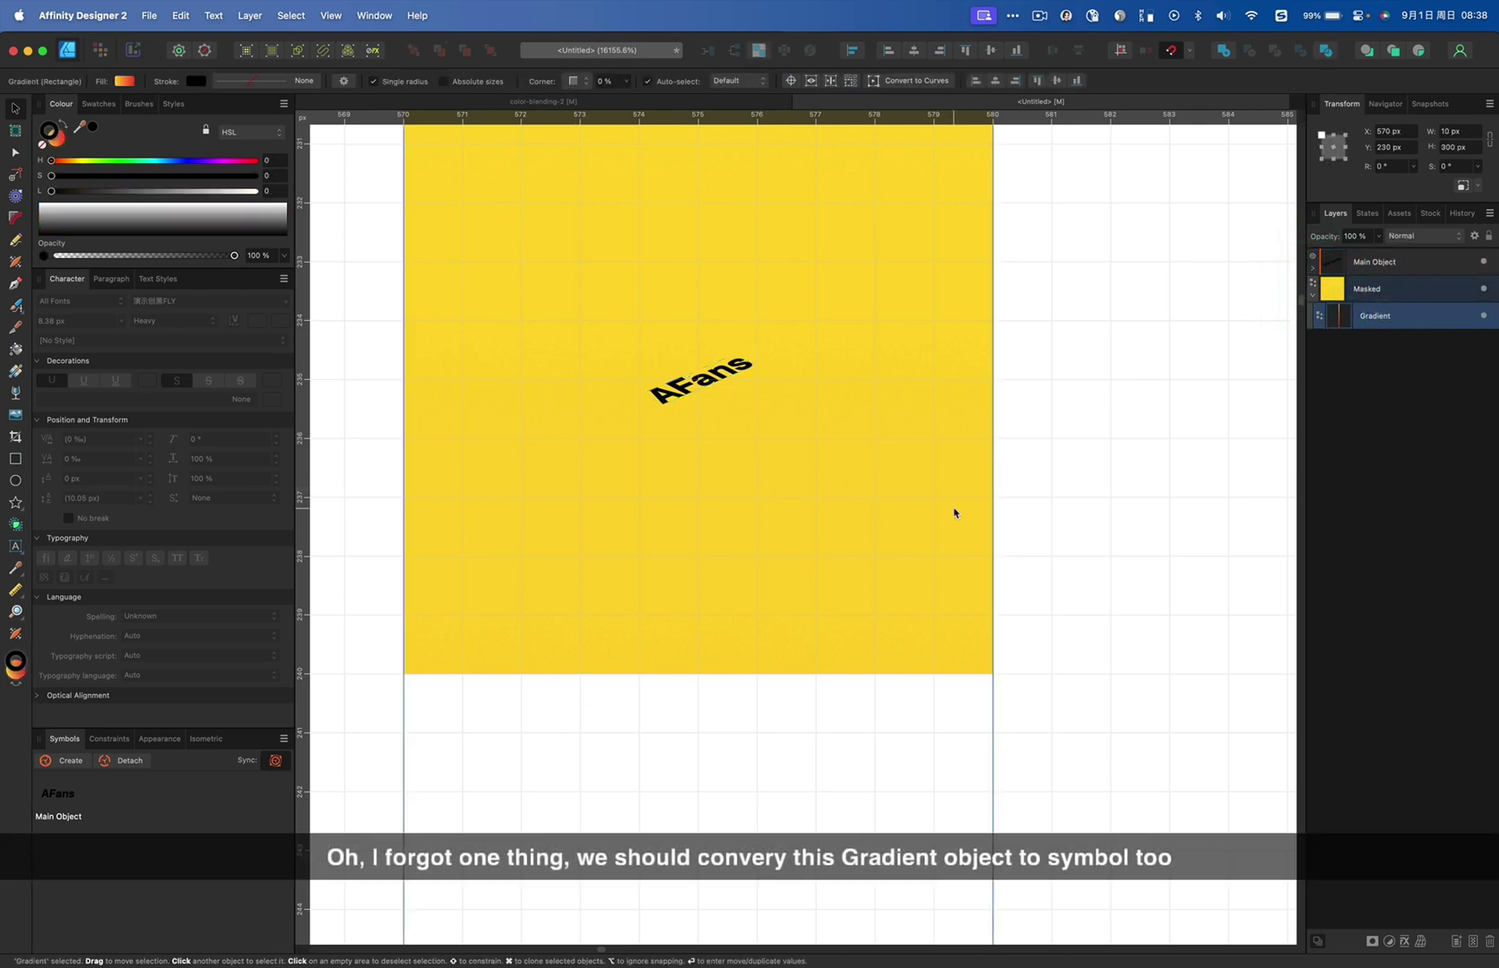
click(72, 761)
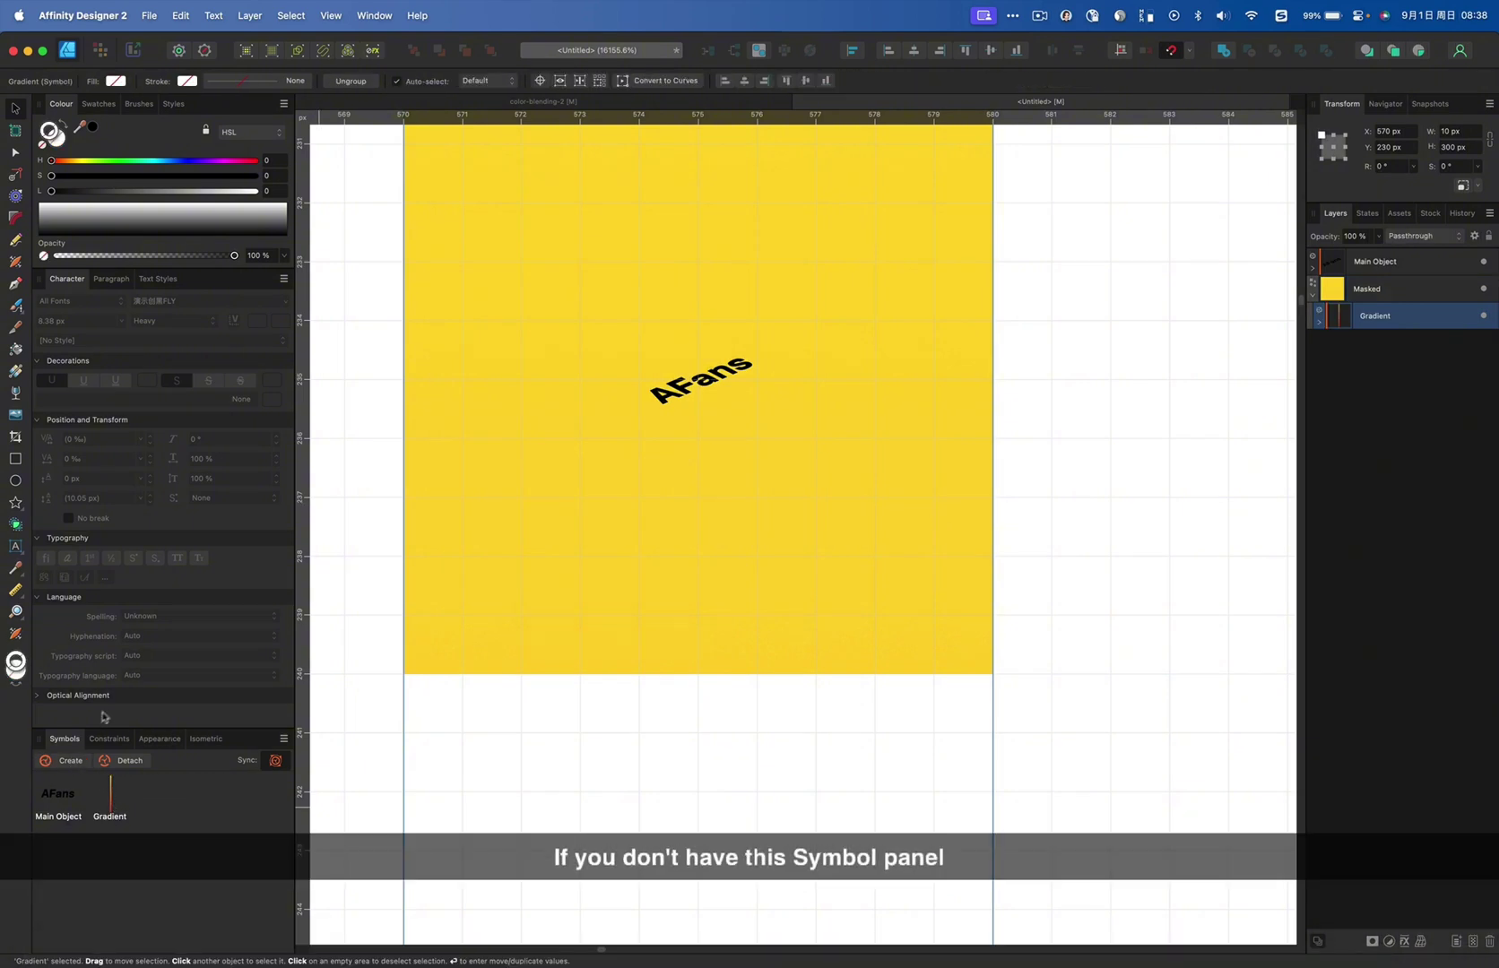
click(374, 15)
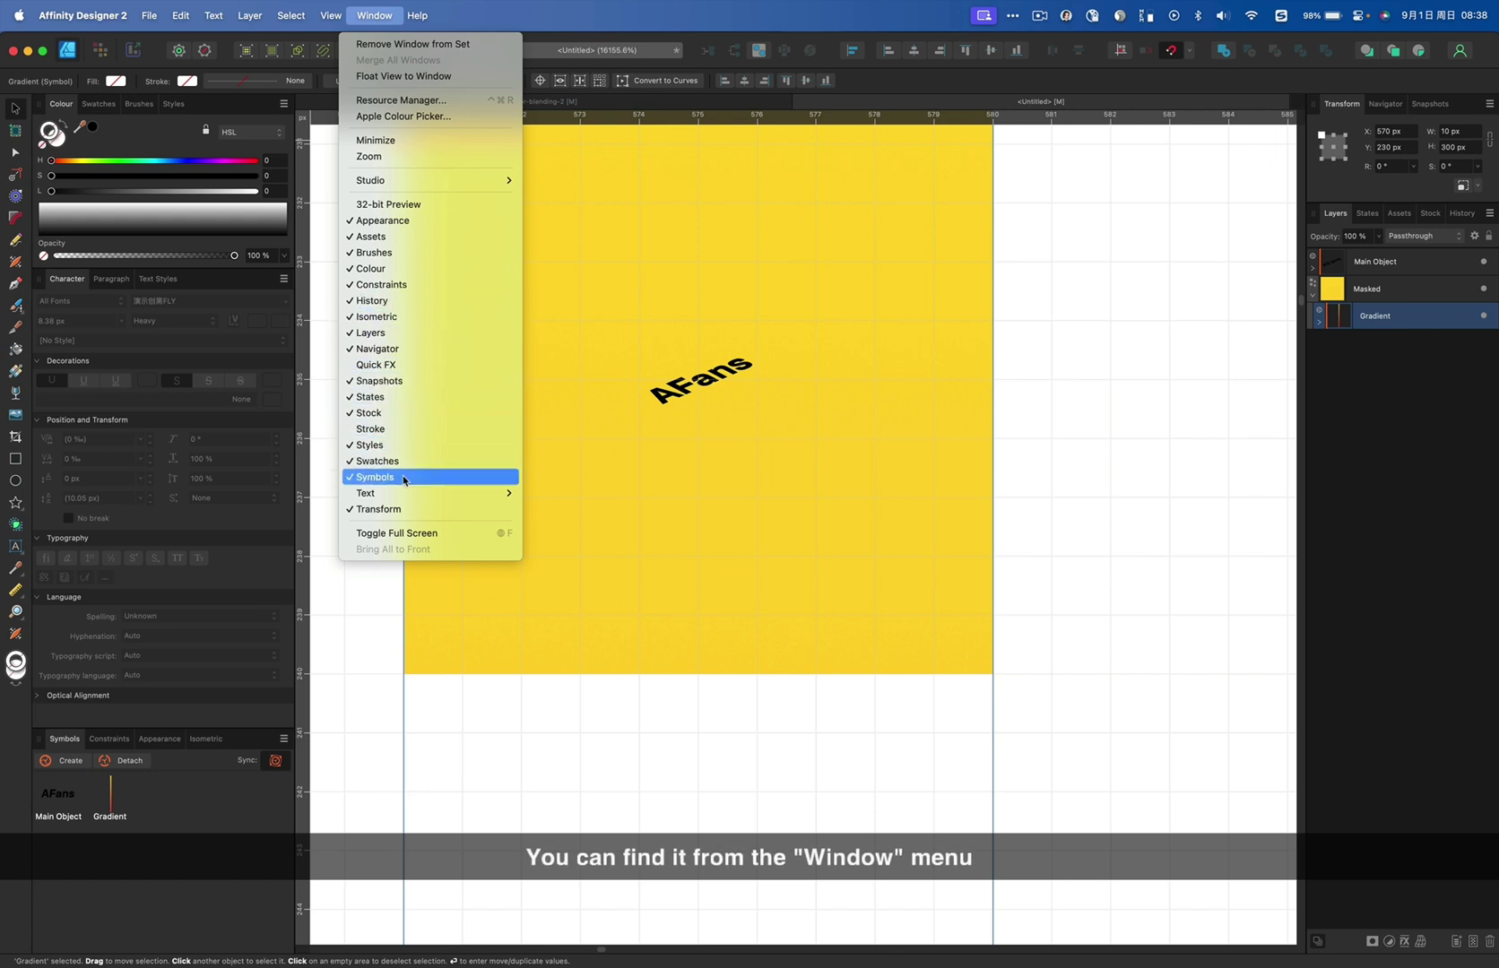
click(1137, 425)
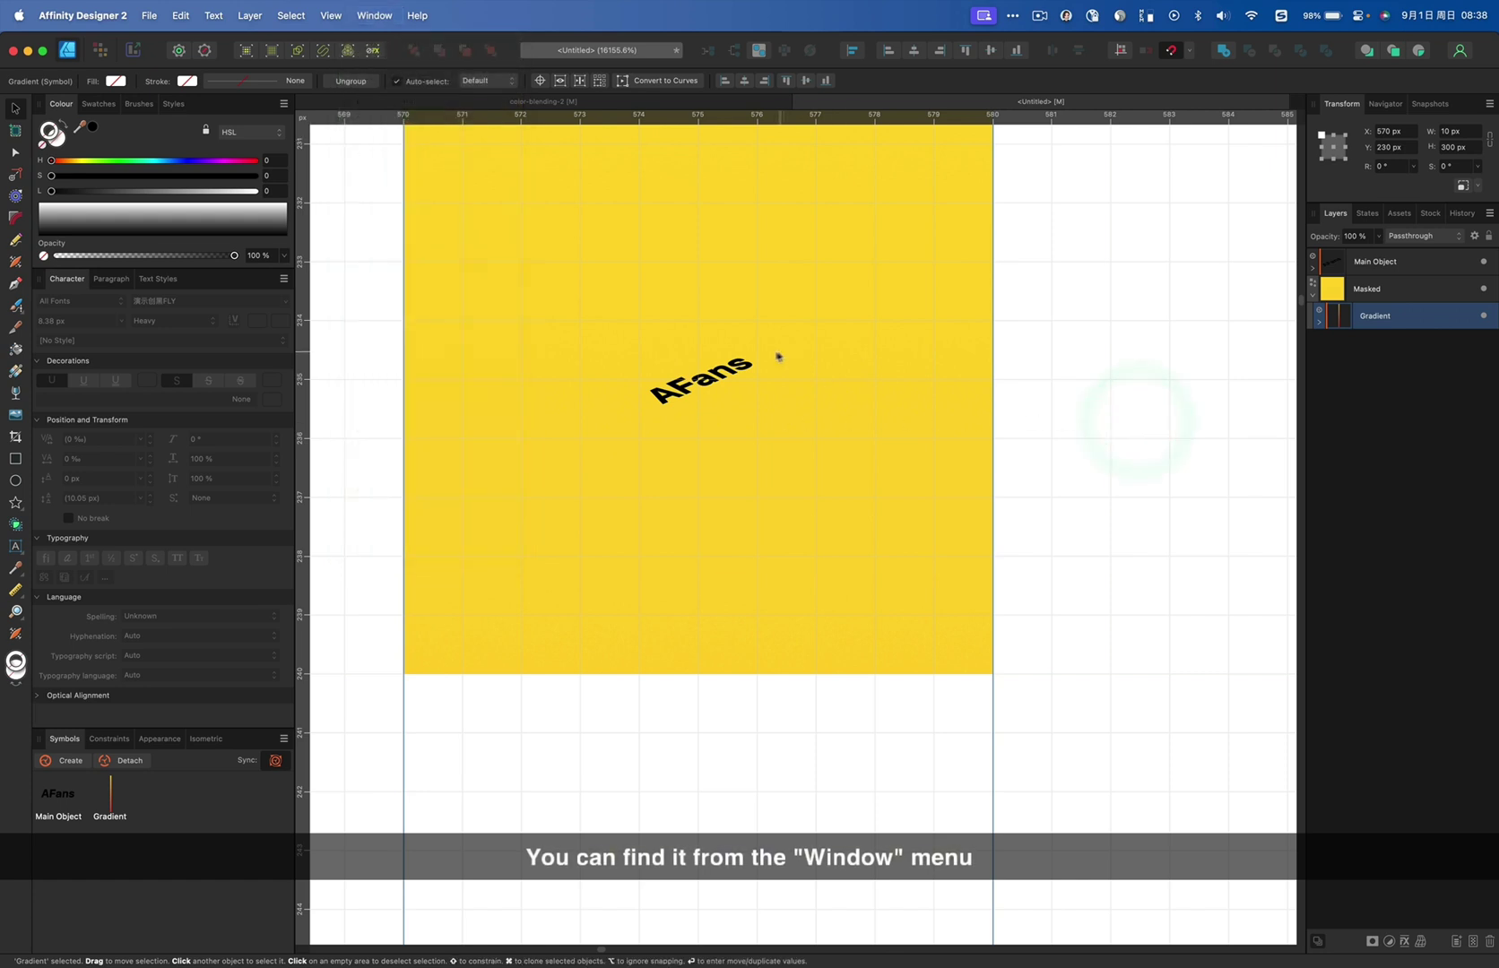
Apply the Main Object text symbol as a mask on the Masked square
click(728, 370)
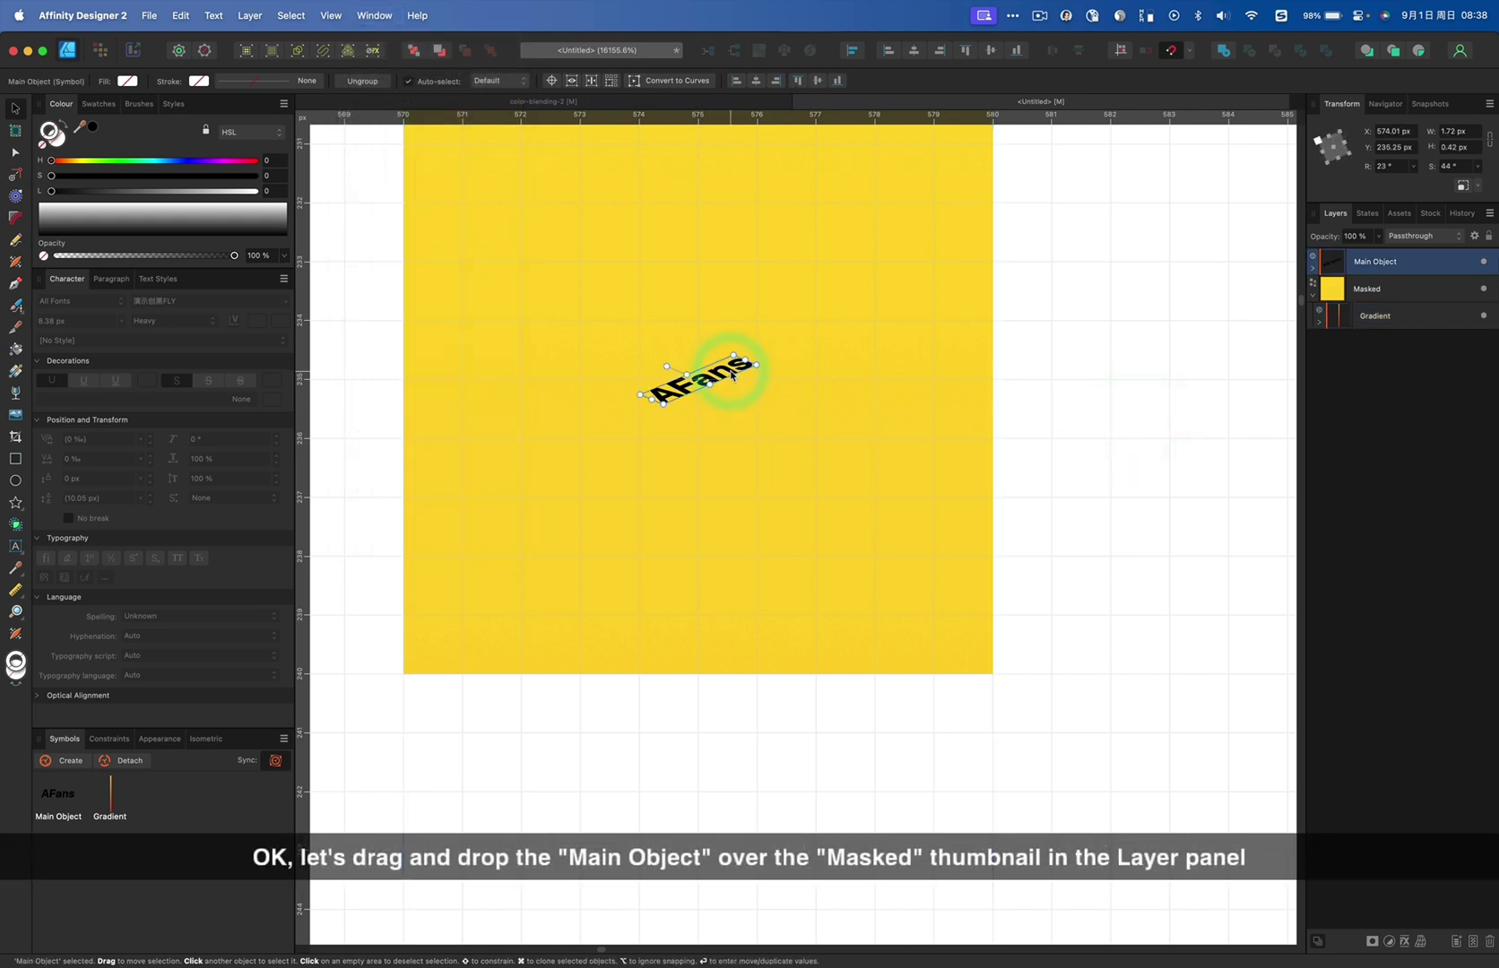
click(1312, 295)
drag(1333, 264, 1331, 296)
click(1311, 271)
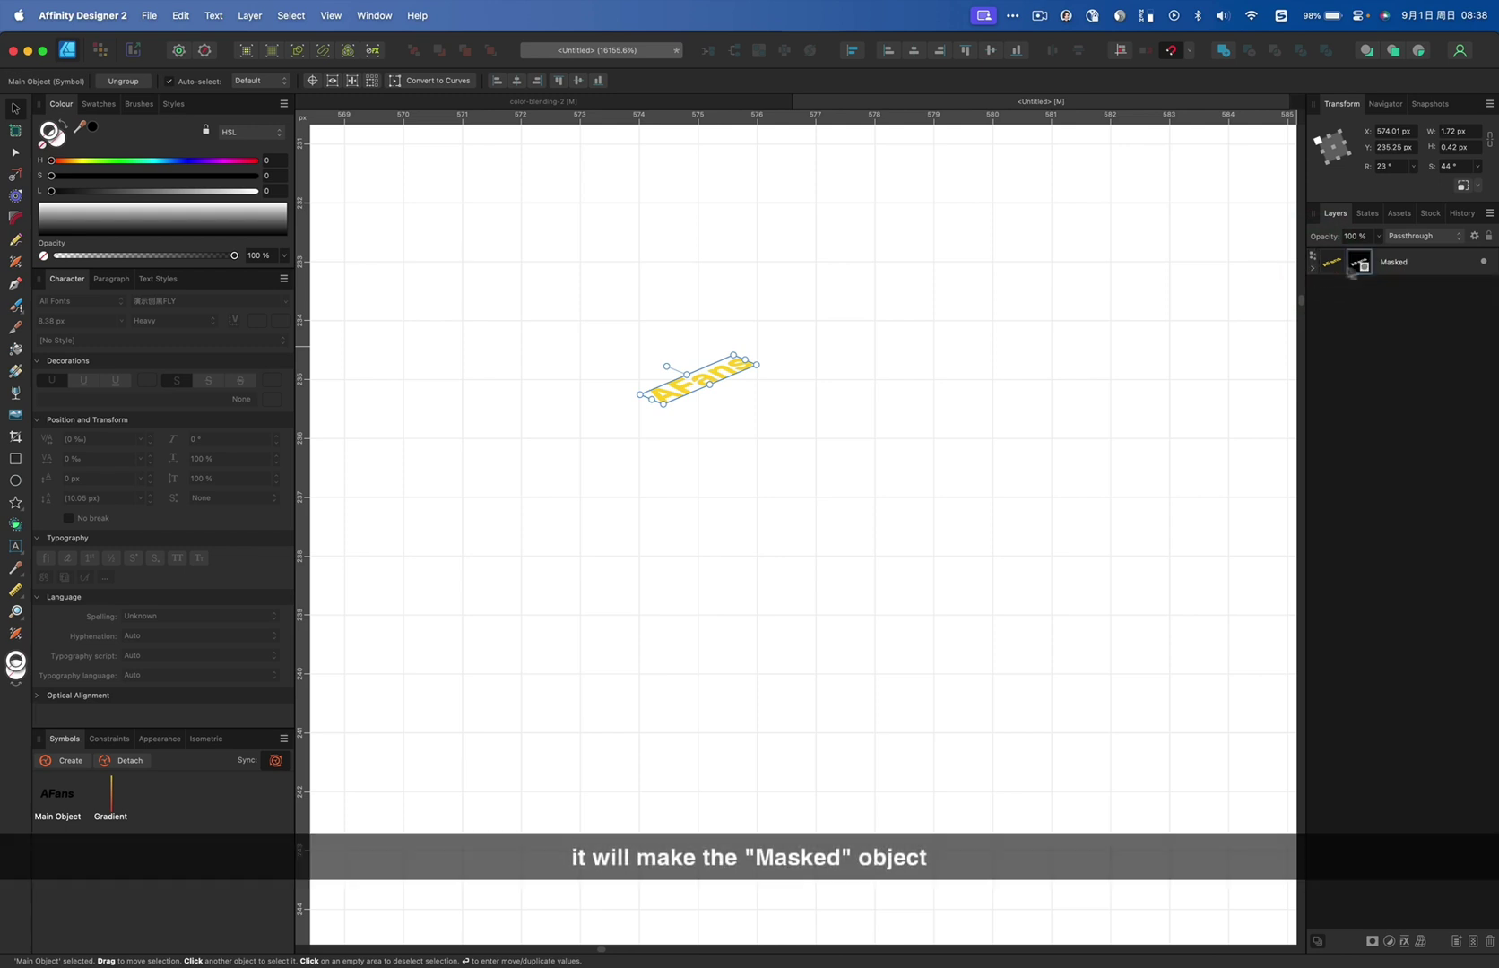
Select the Masked object and set a vertical offset of 10 px for it in Move / Duplicate
click(990, 446)
click(1168, 388)
click(686, 378)
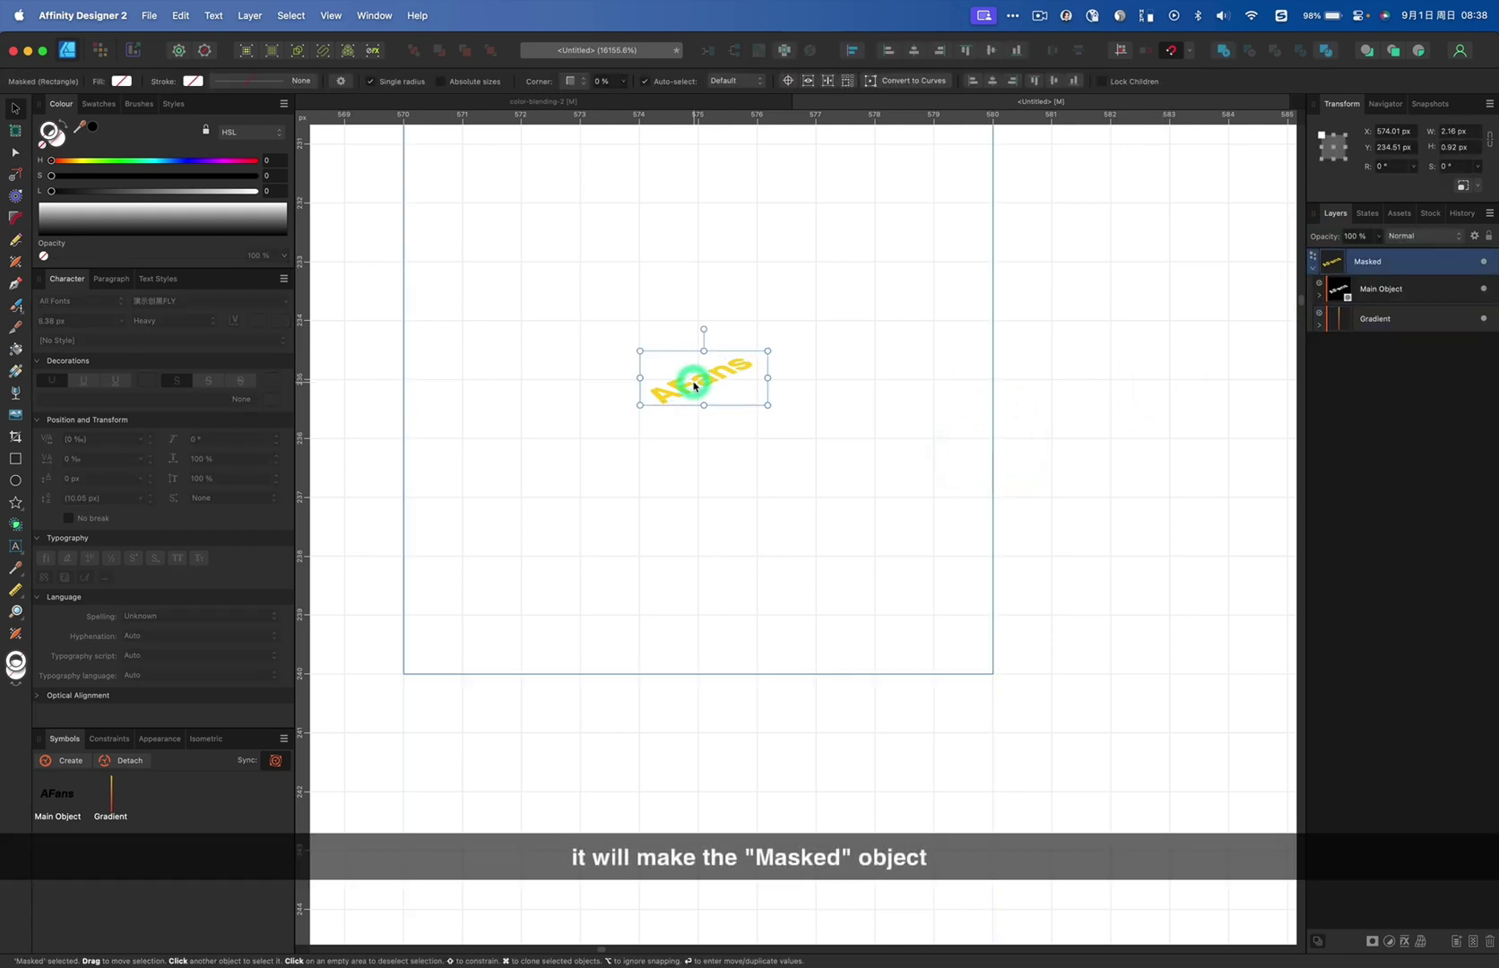
scroll(695, 399, down, 3)
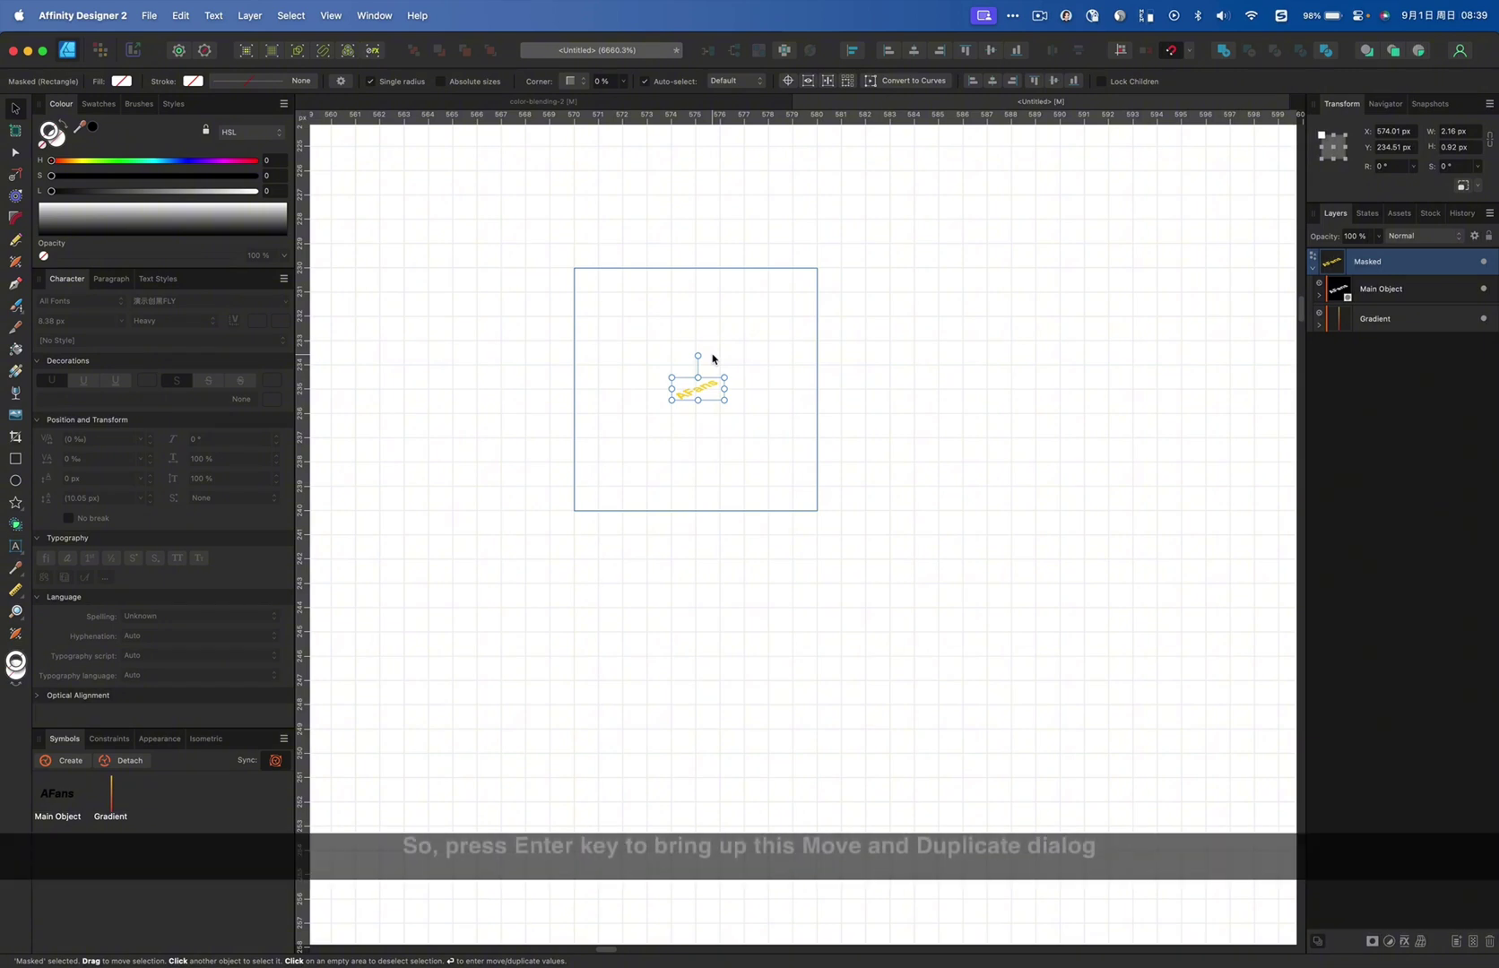
key(Return)
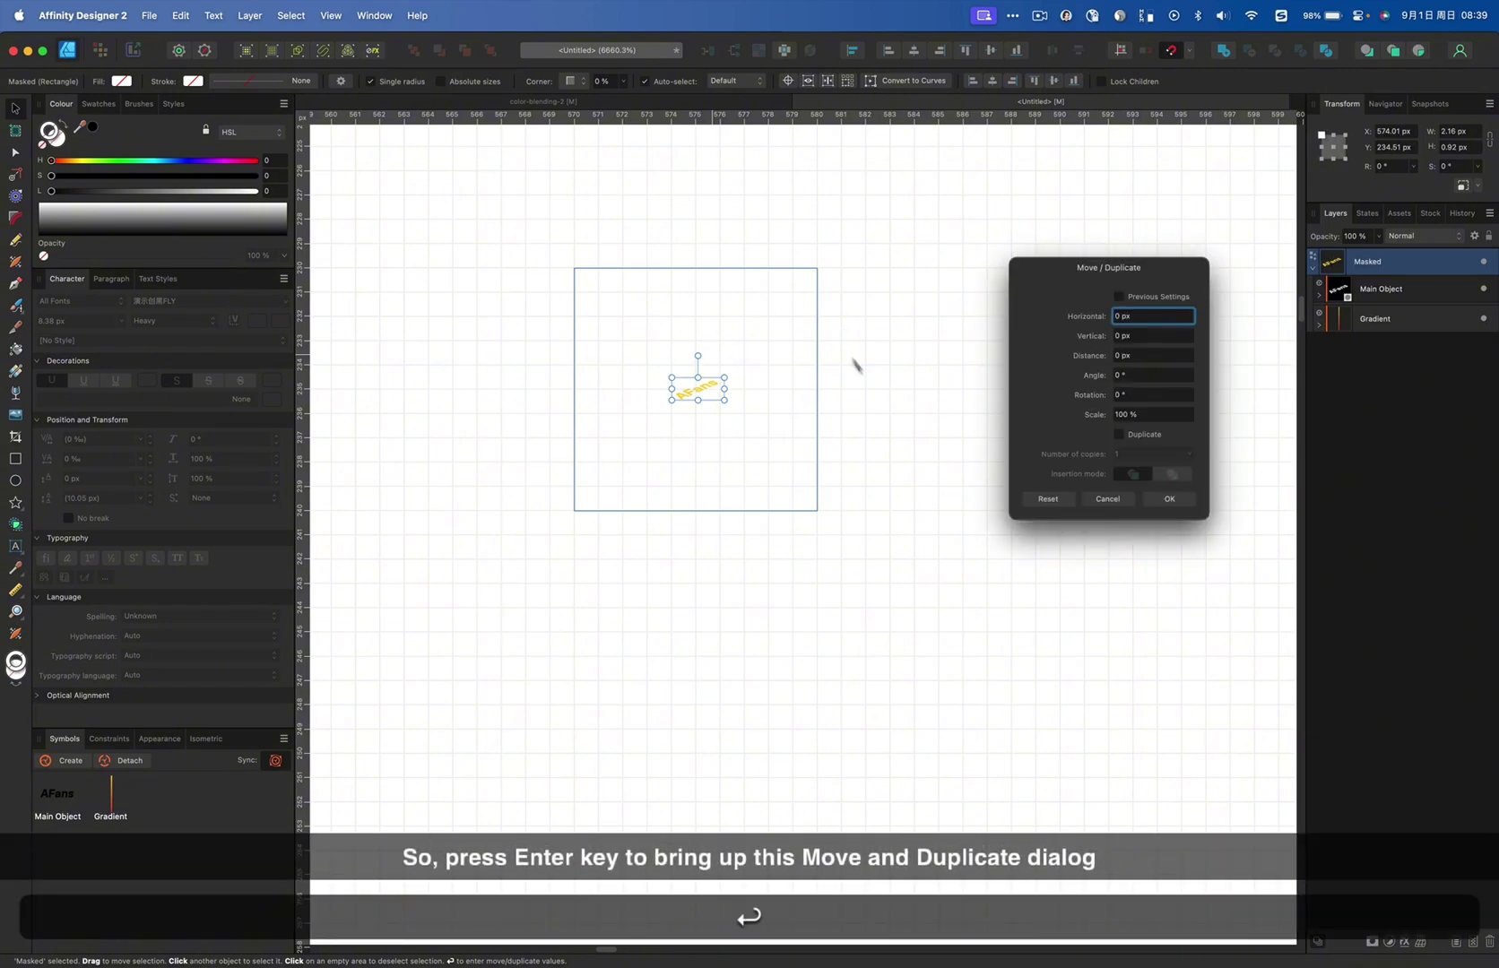
drag(1035, 256, 933, 275)
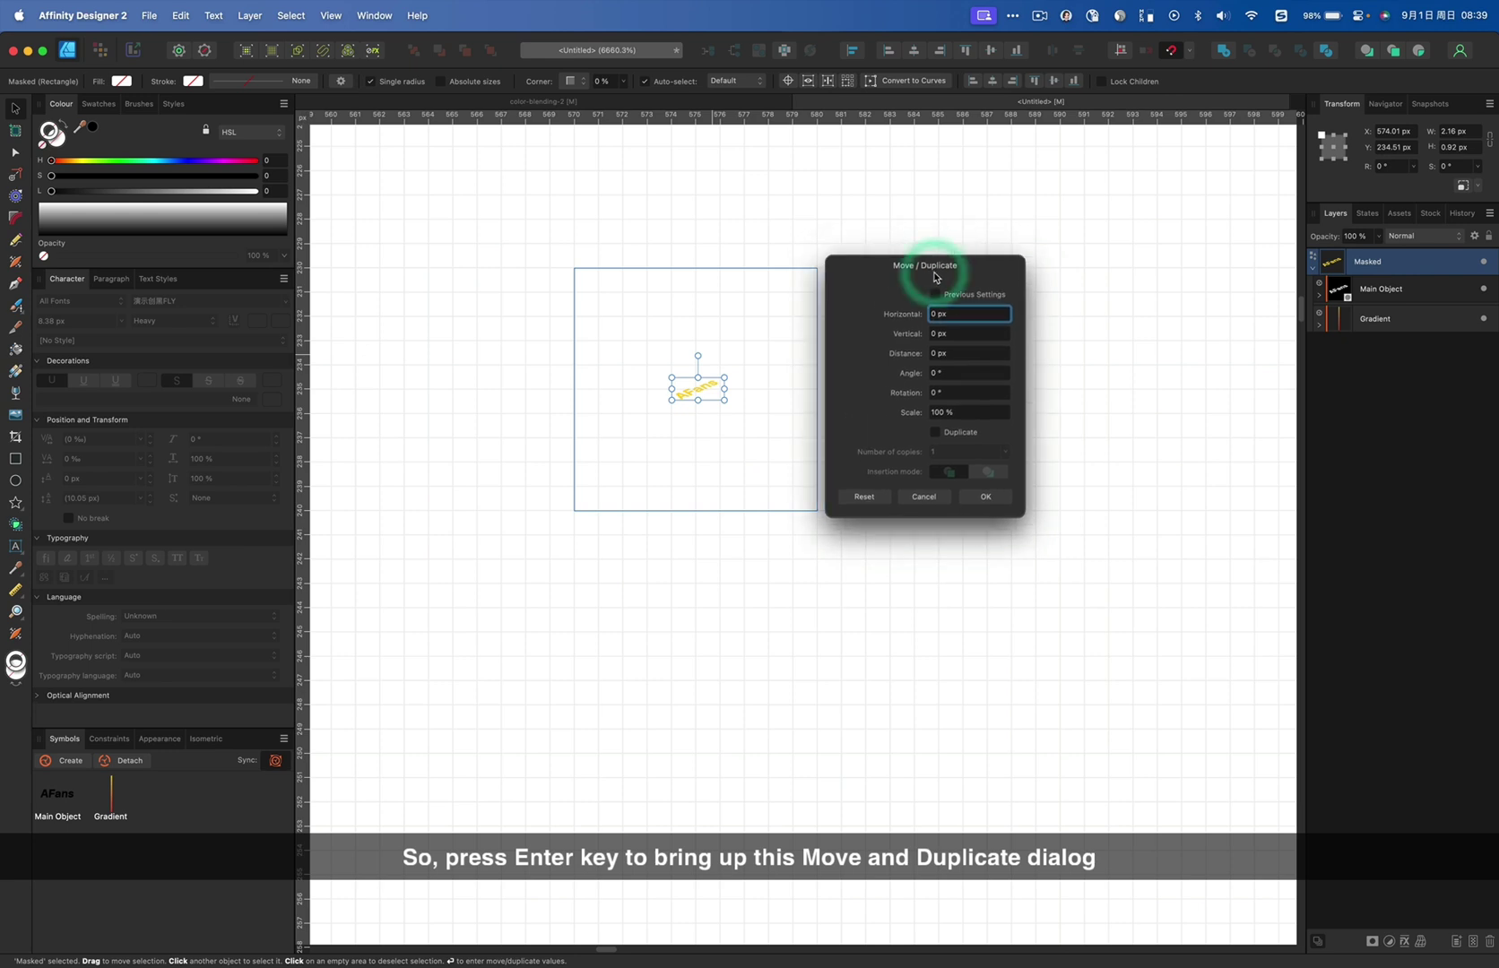
click(951, 315)
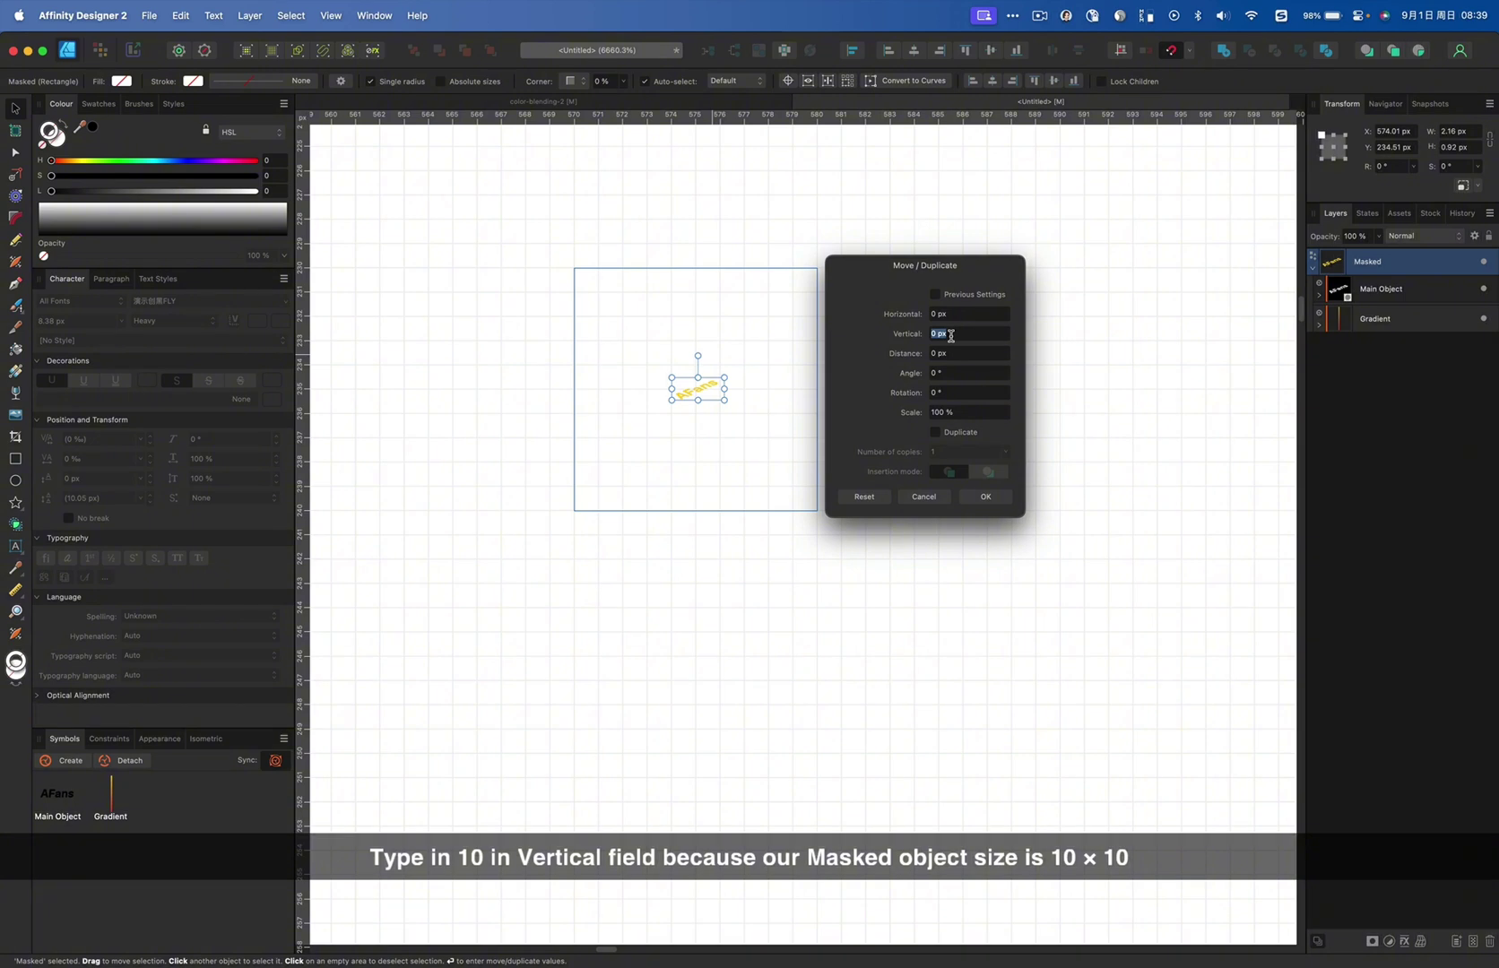
text(10)
Enable duplication with 29 copies, insert the new items behind, and apply the Move / Duplicate settings
click(954, 411)
click(953, 436)
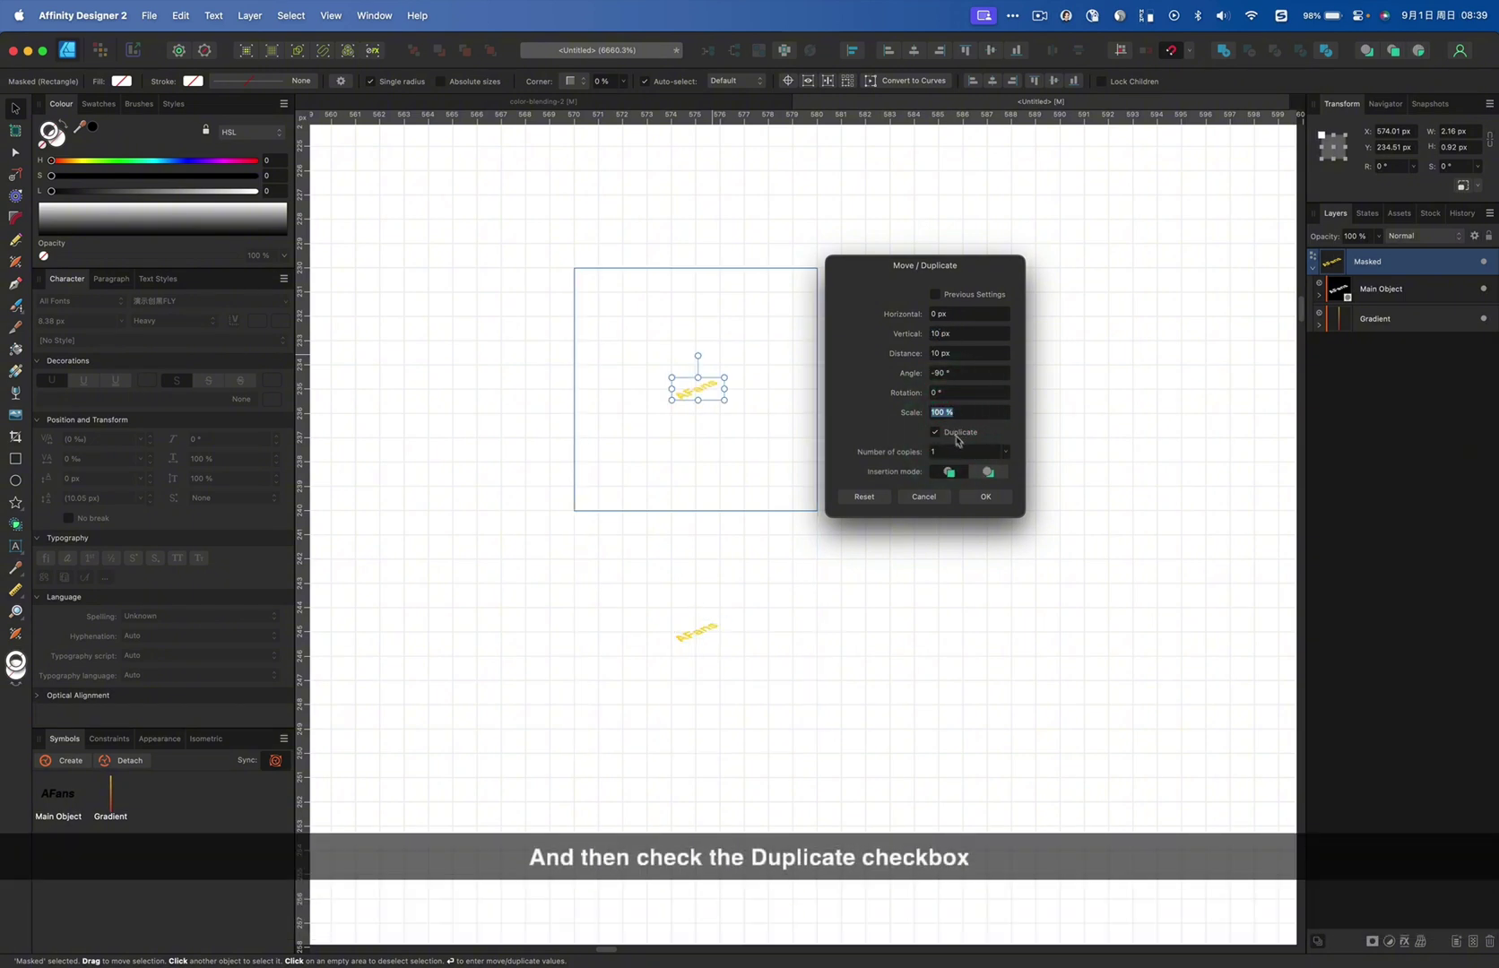
text(29)
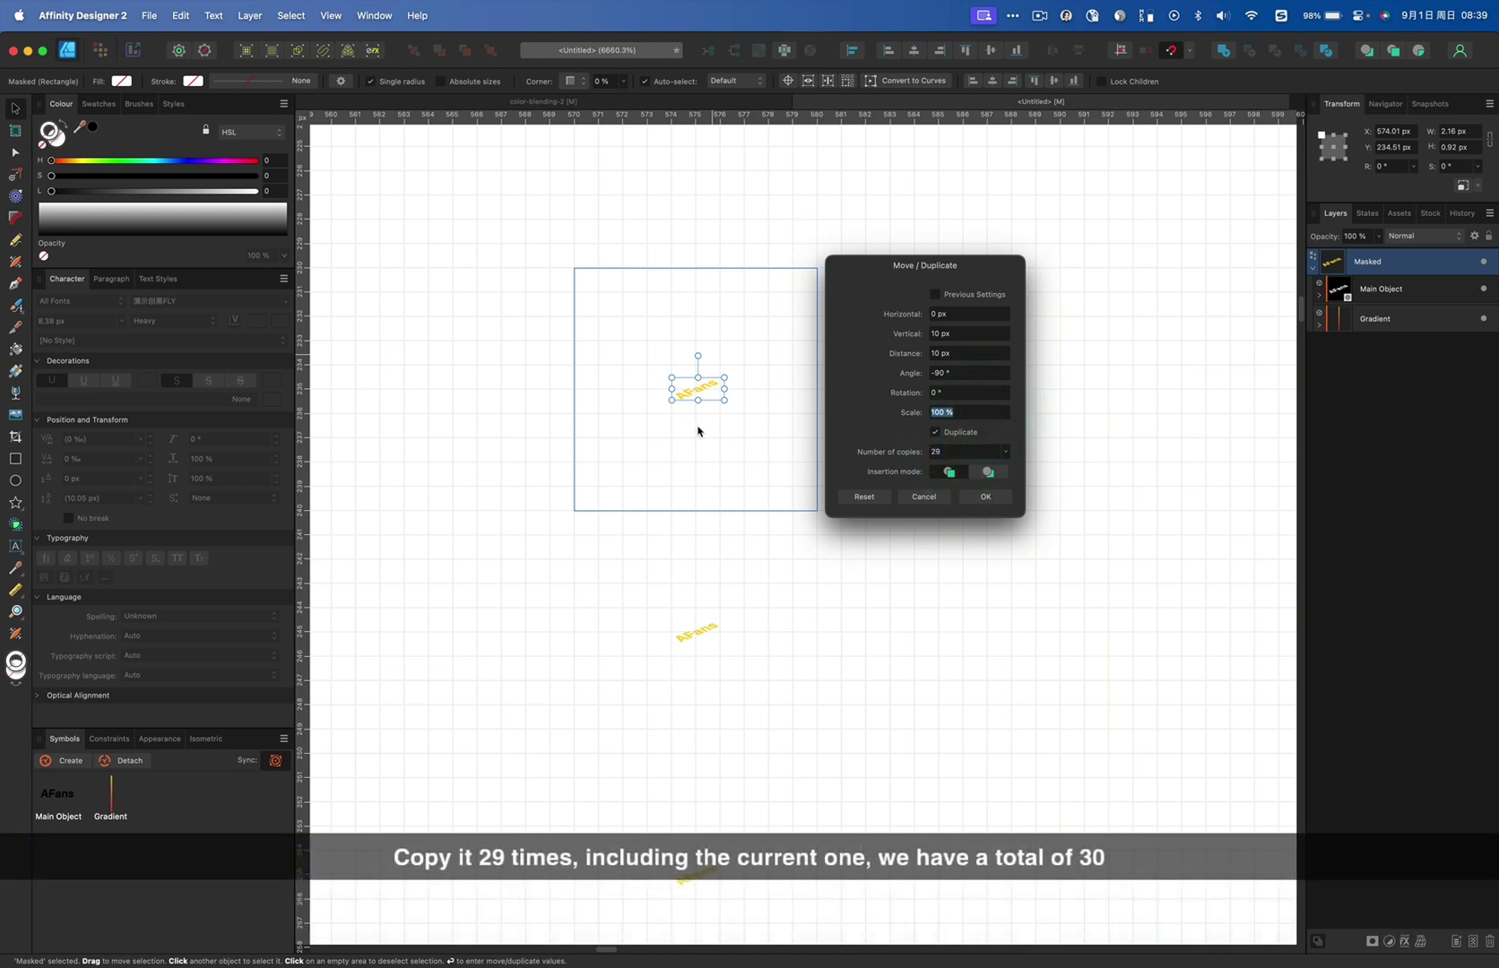
click(993, 475)
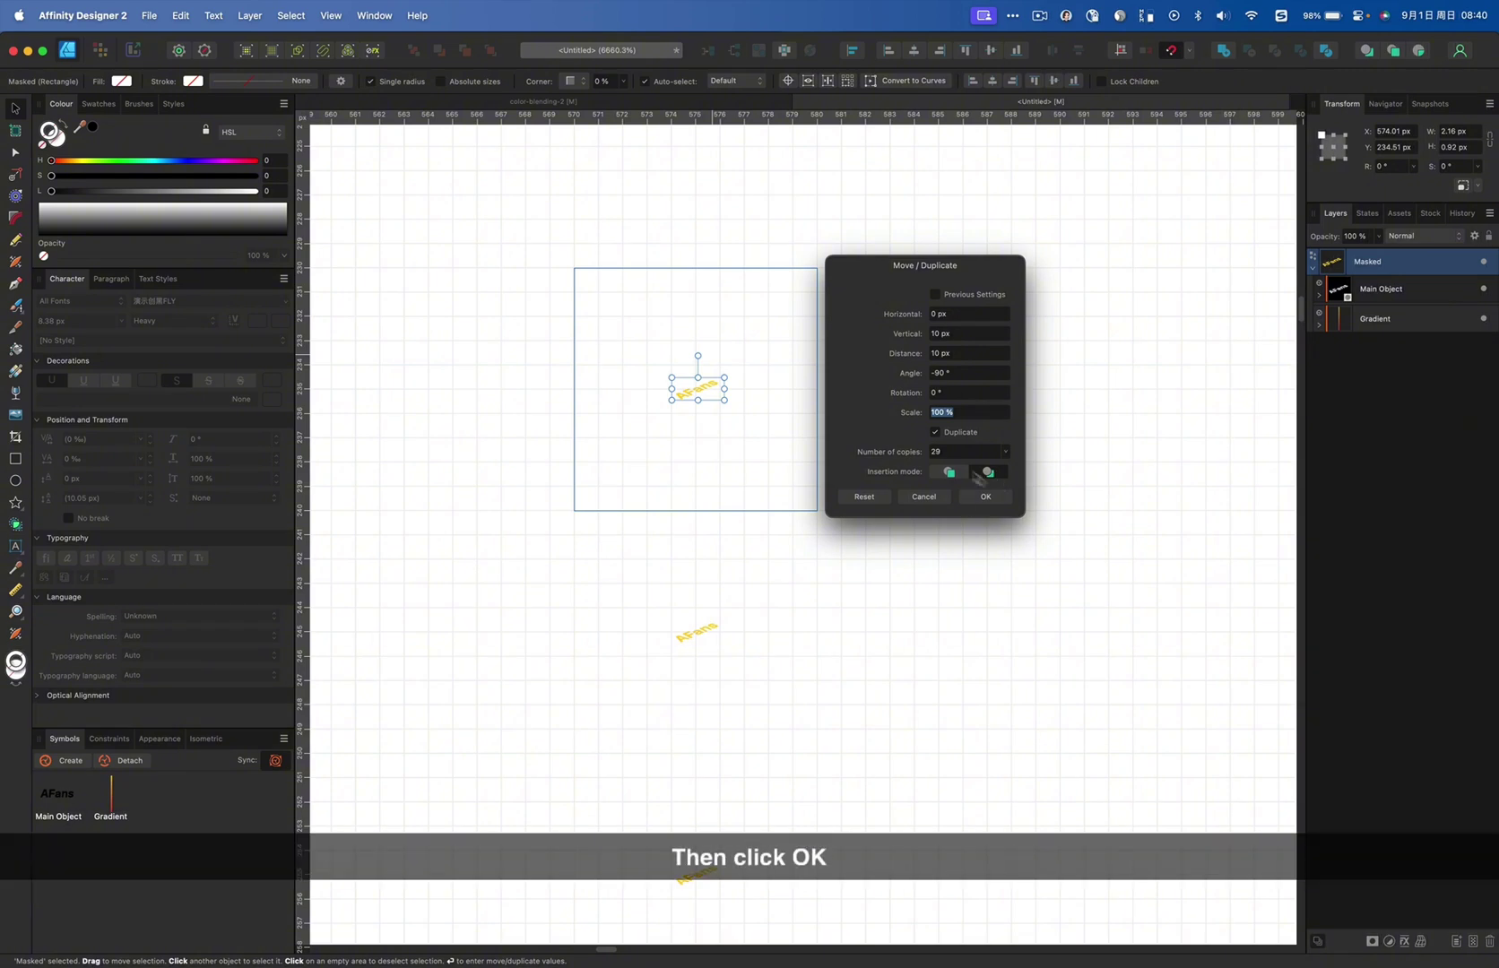
click(987, 498)
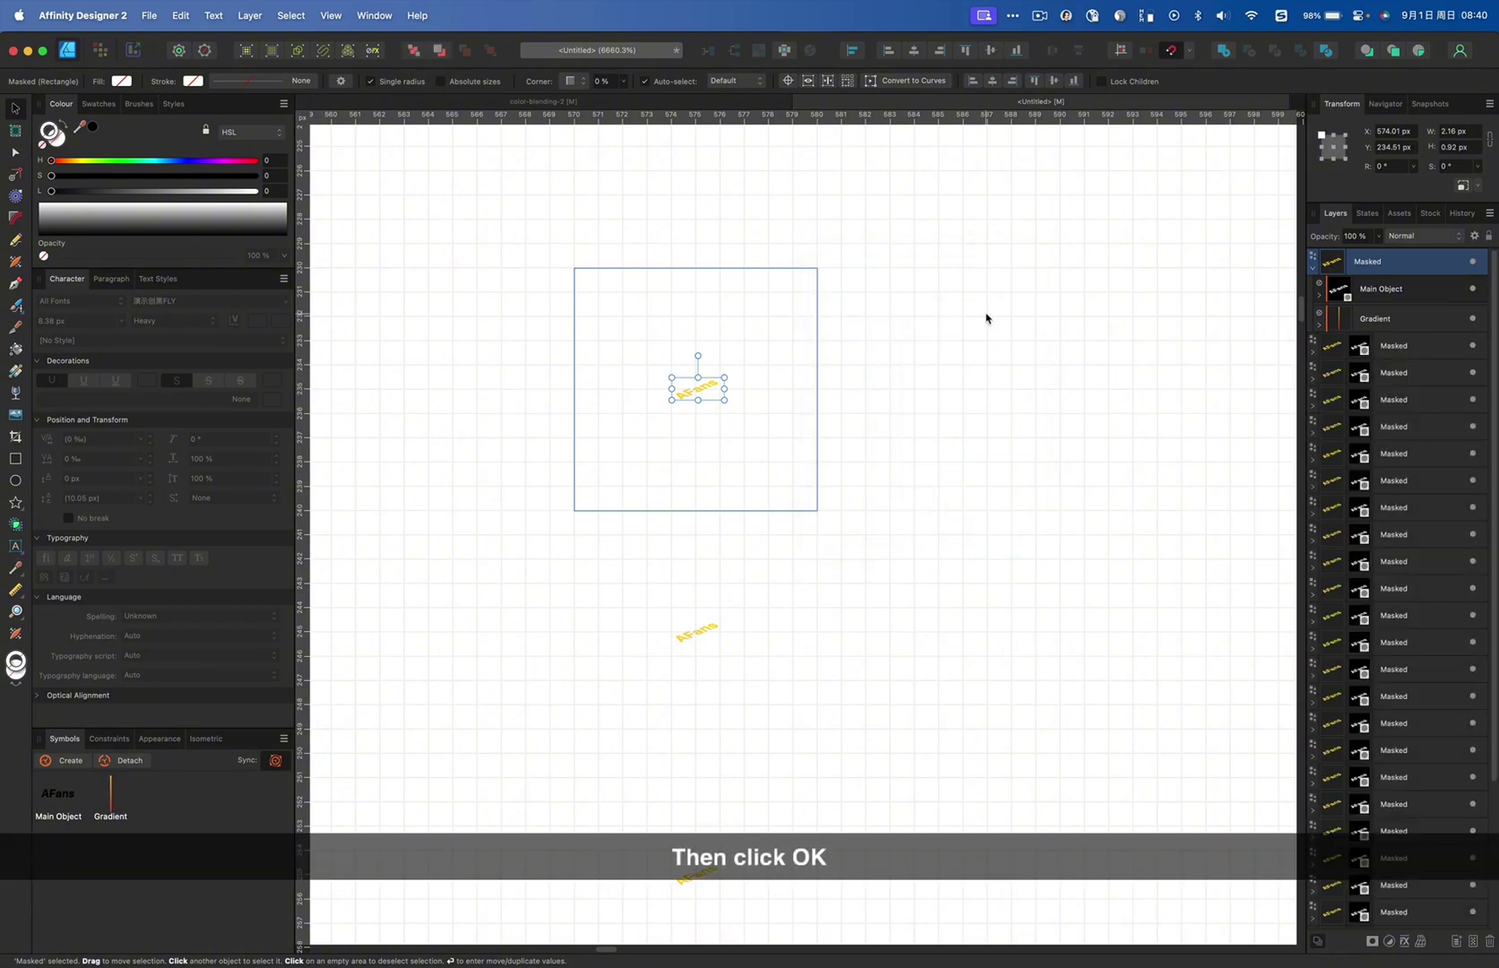
Collapse the first Masked layer, select the whole stack of Masked layers to check their count, and reselect the first
click(1313, 269)
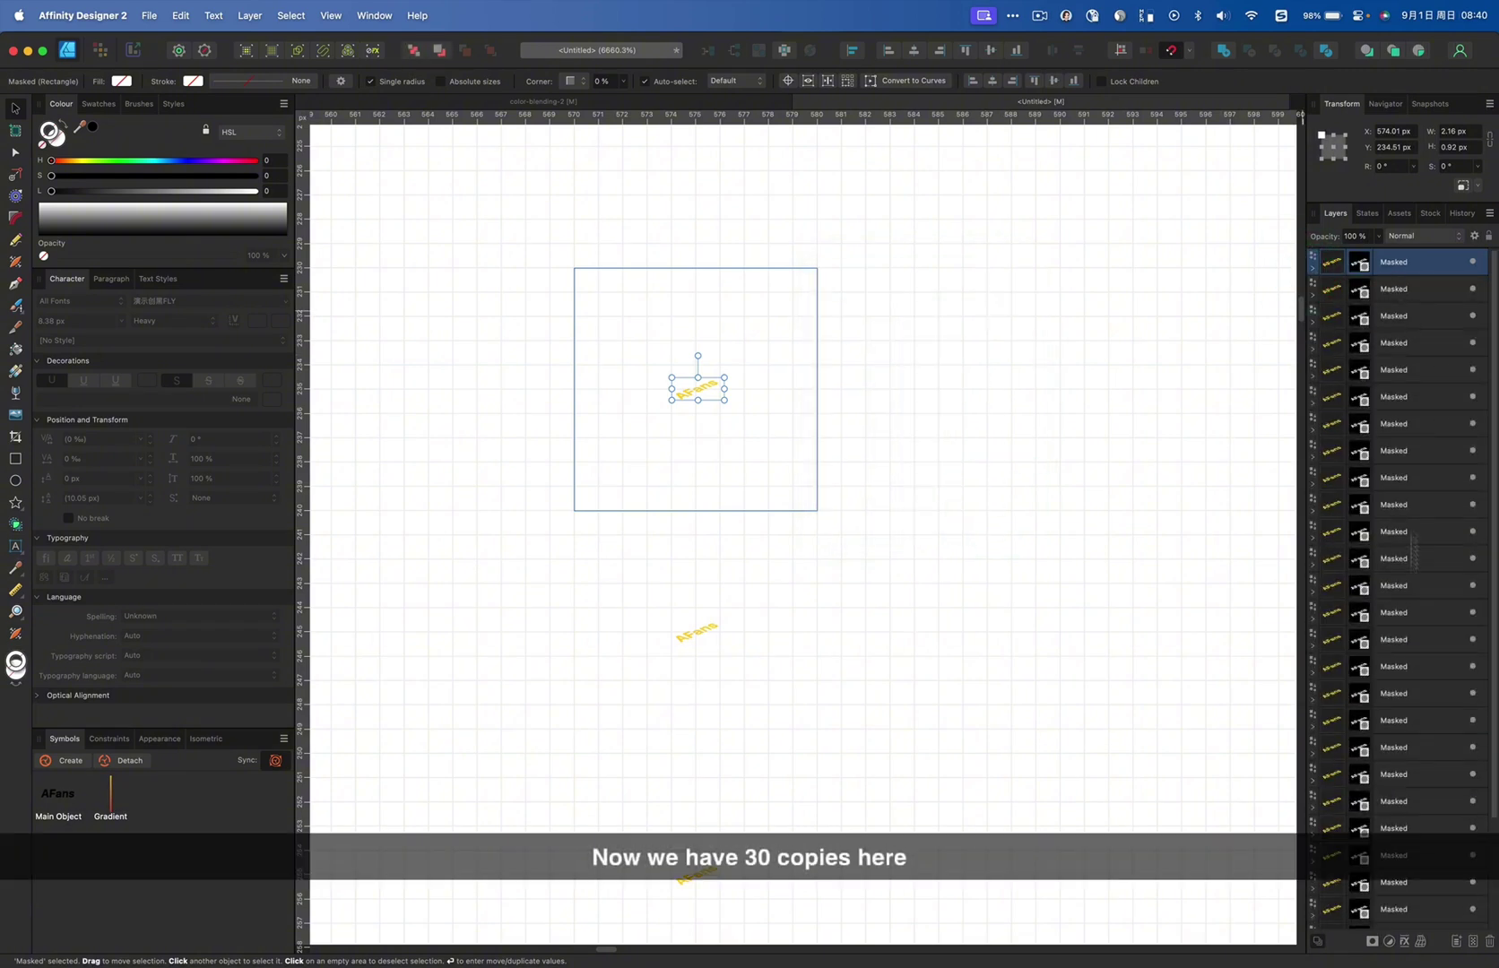
scroll(1426, 859, down, 3)
scroll(1423, 858, up, 3)
scroll(1435, 724, down, 3)
shift+click(1418, 918)
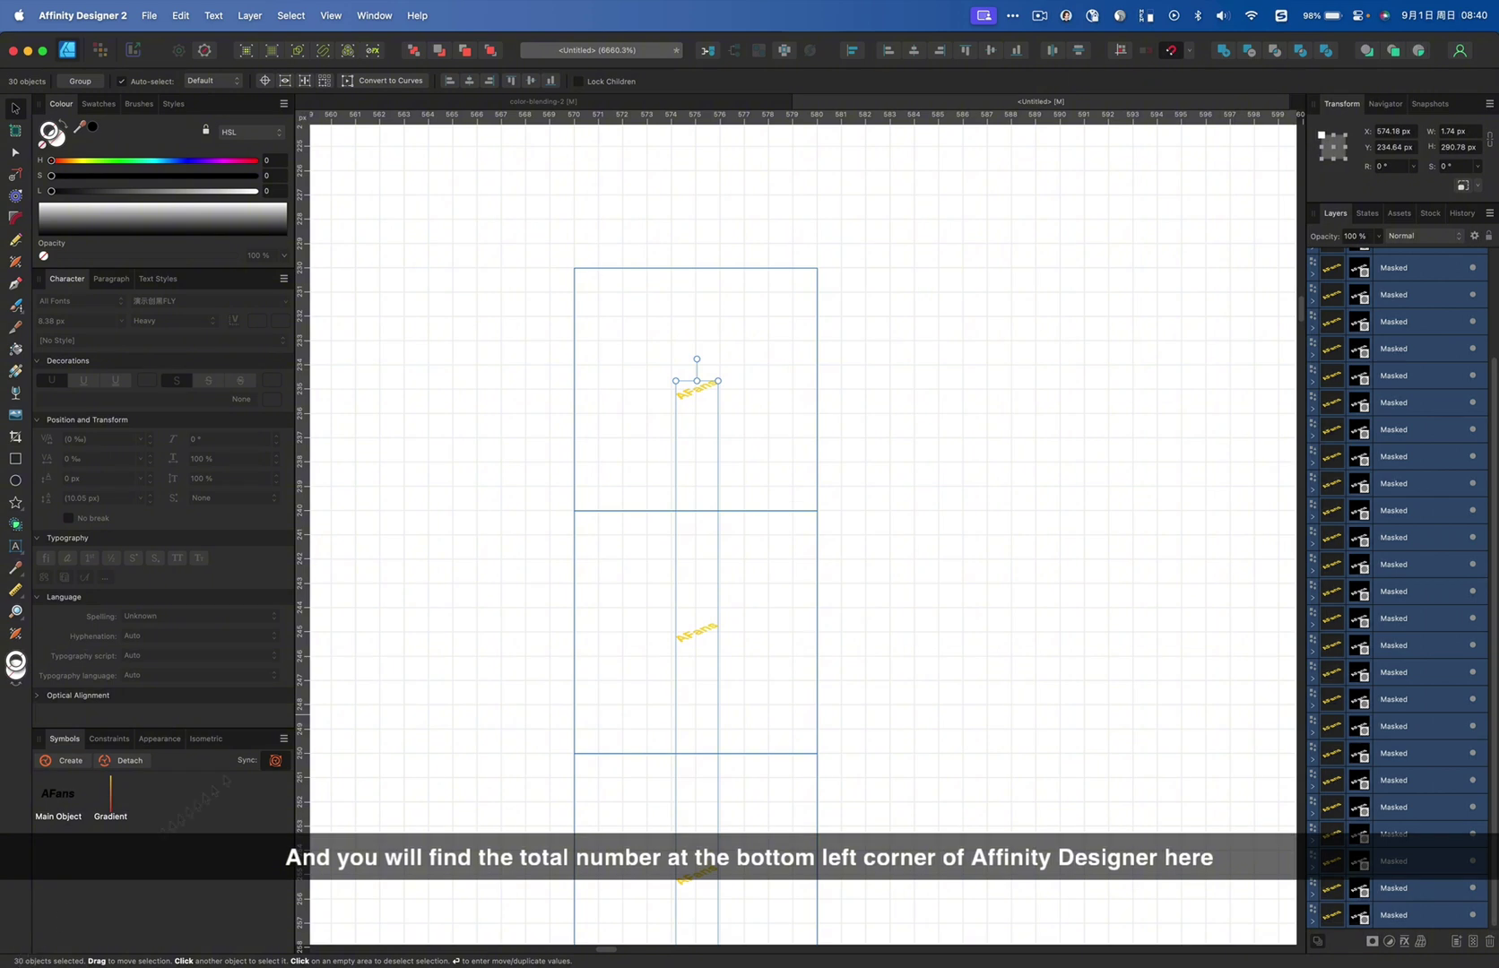
click(1051, 379)
click(642, 505)
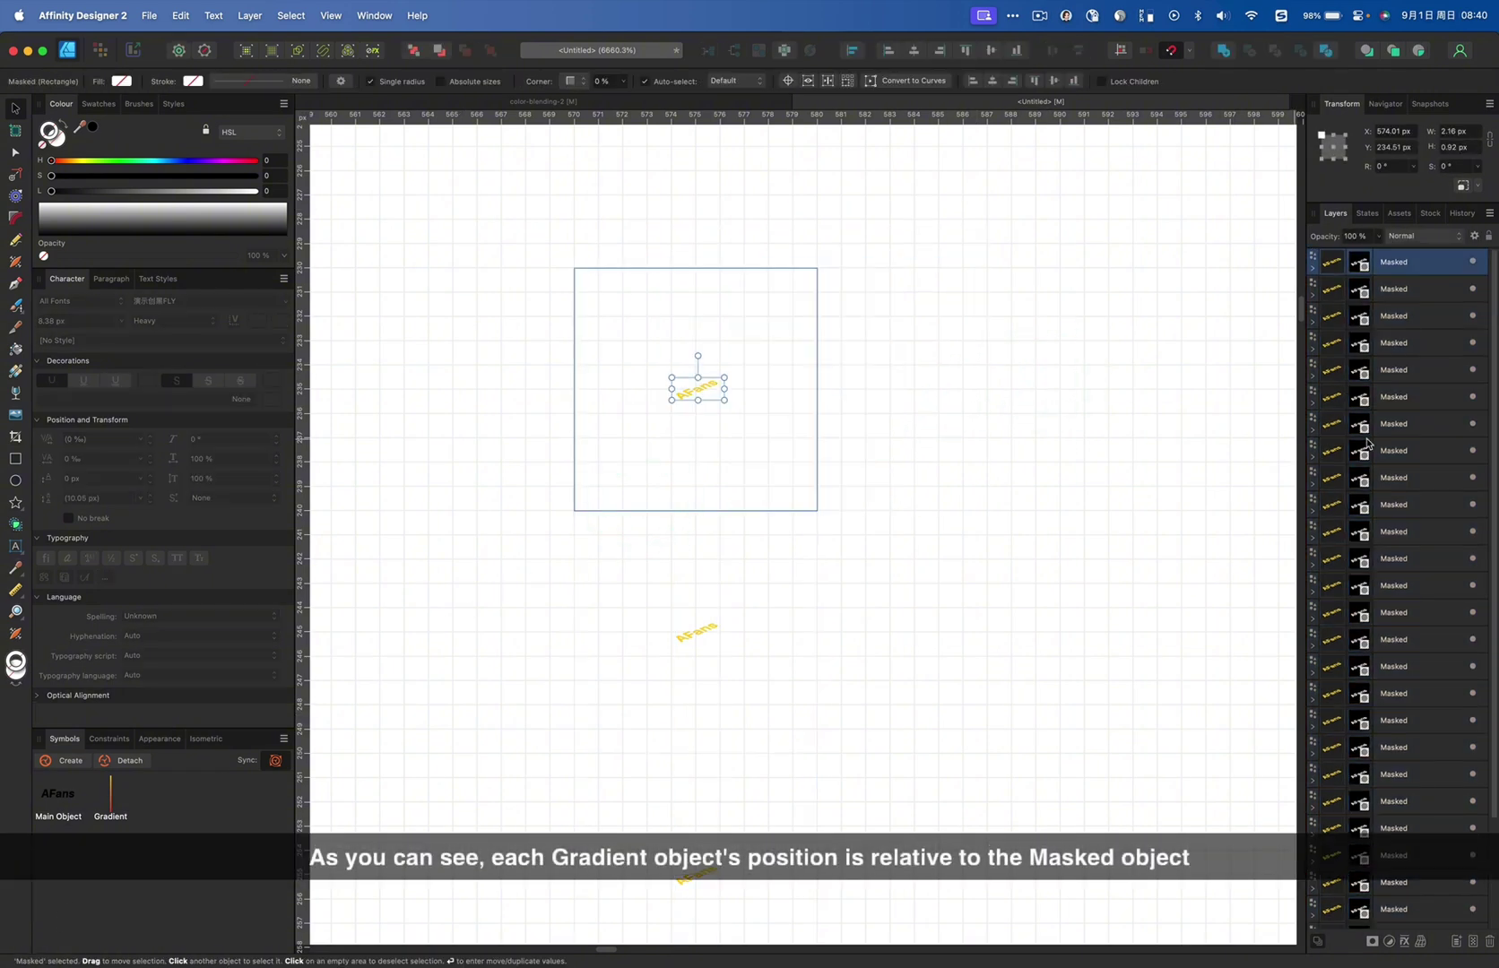
Compare the positions of the Gradient objects inside the first and second Masked layers
click(1314, 269)
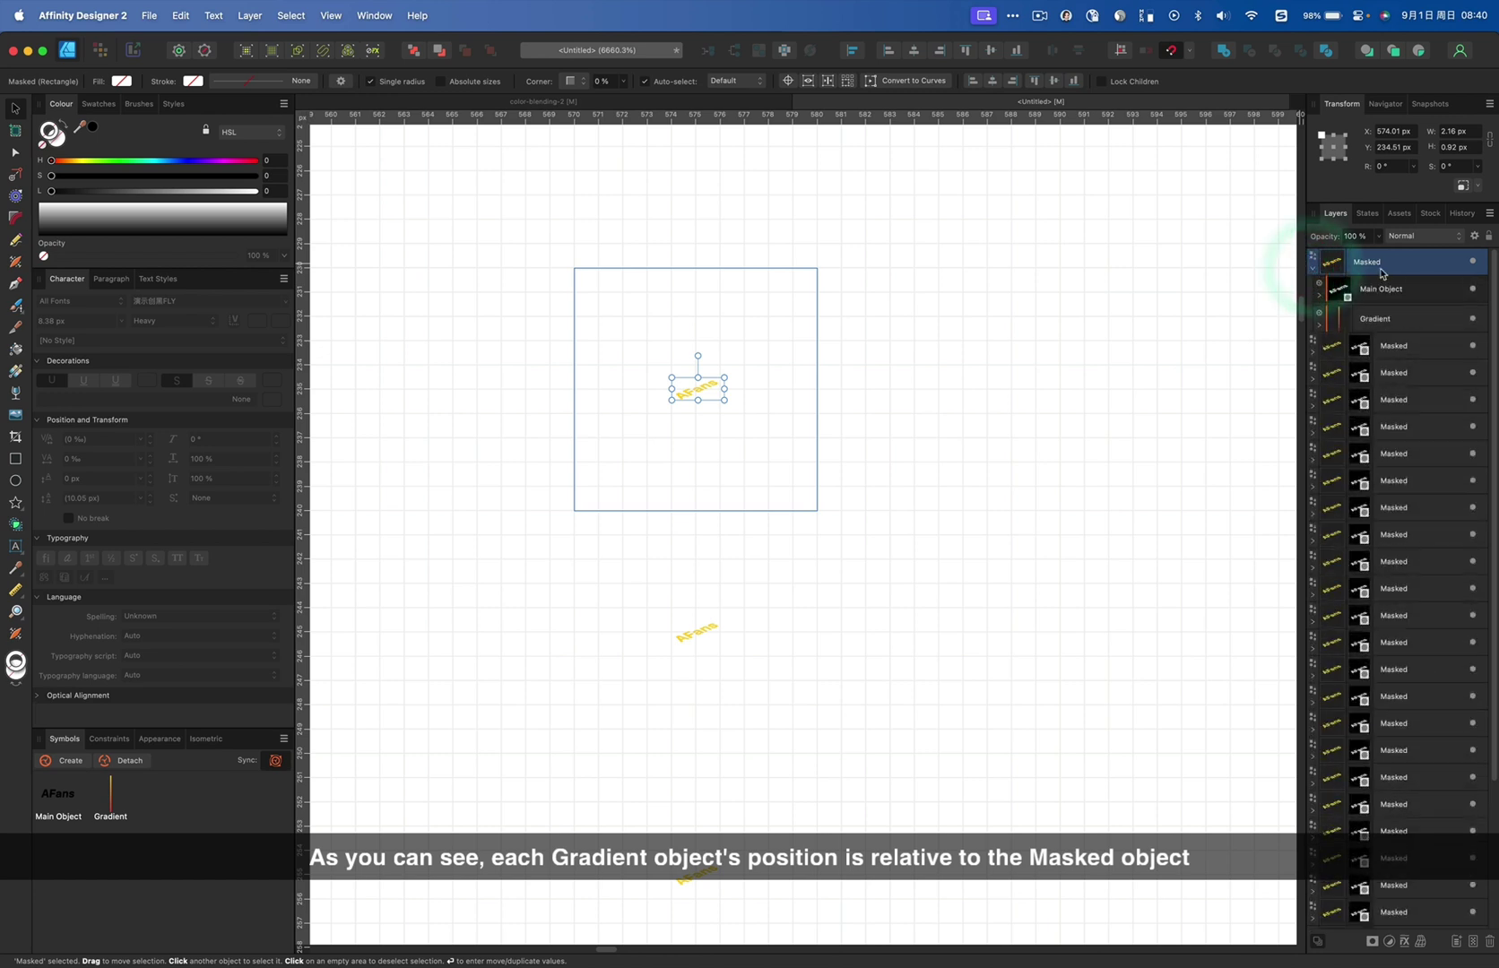
click(1391, 322)
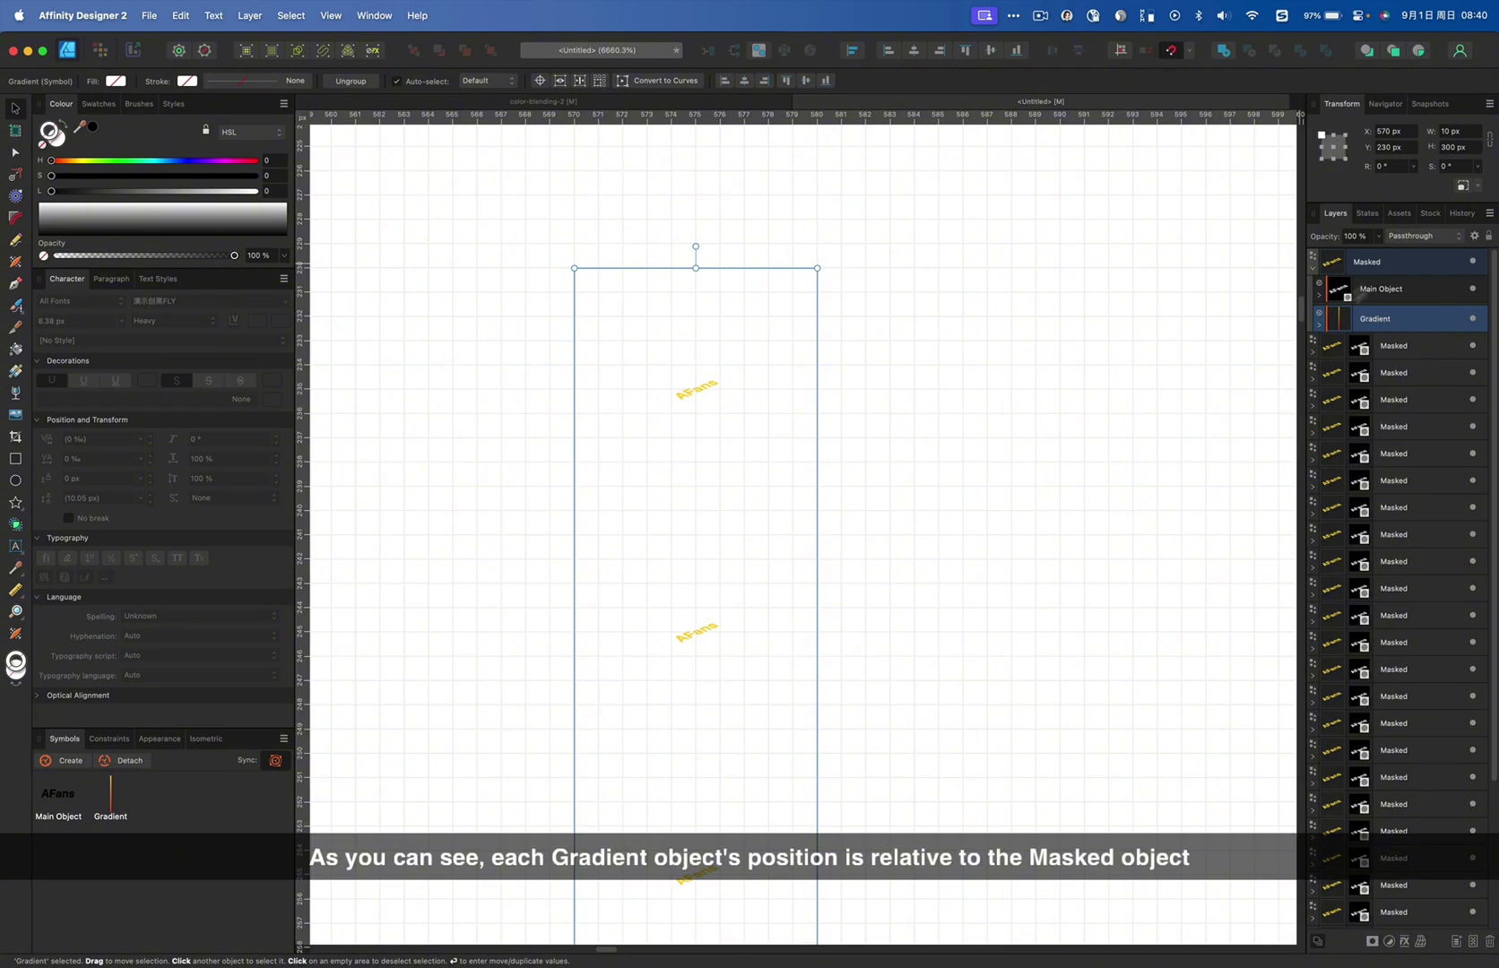
click(1313, 353)
click(1392, 405)
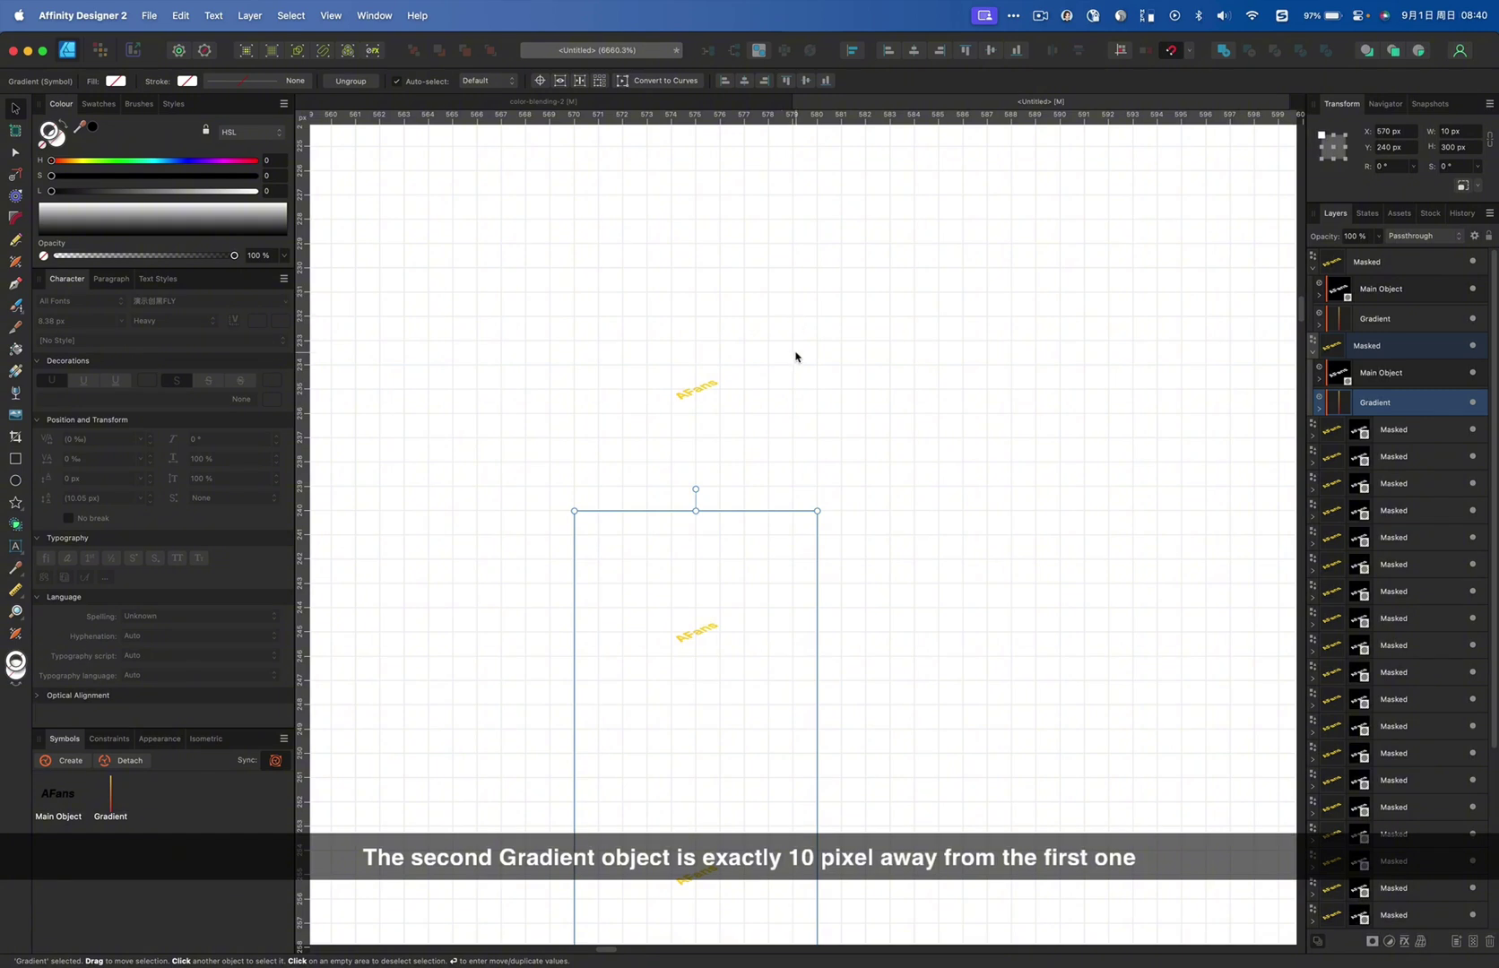
Select all objects with the same name as the first Gradient and align their top edges
click(1403, 316)
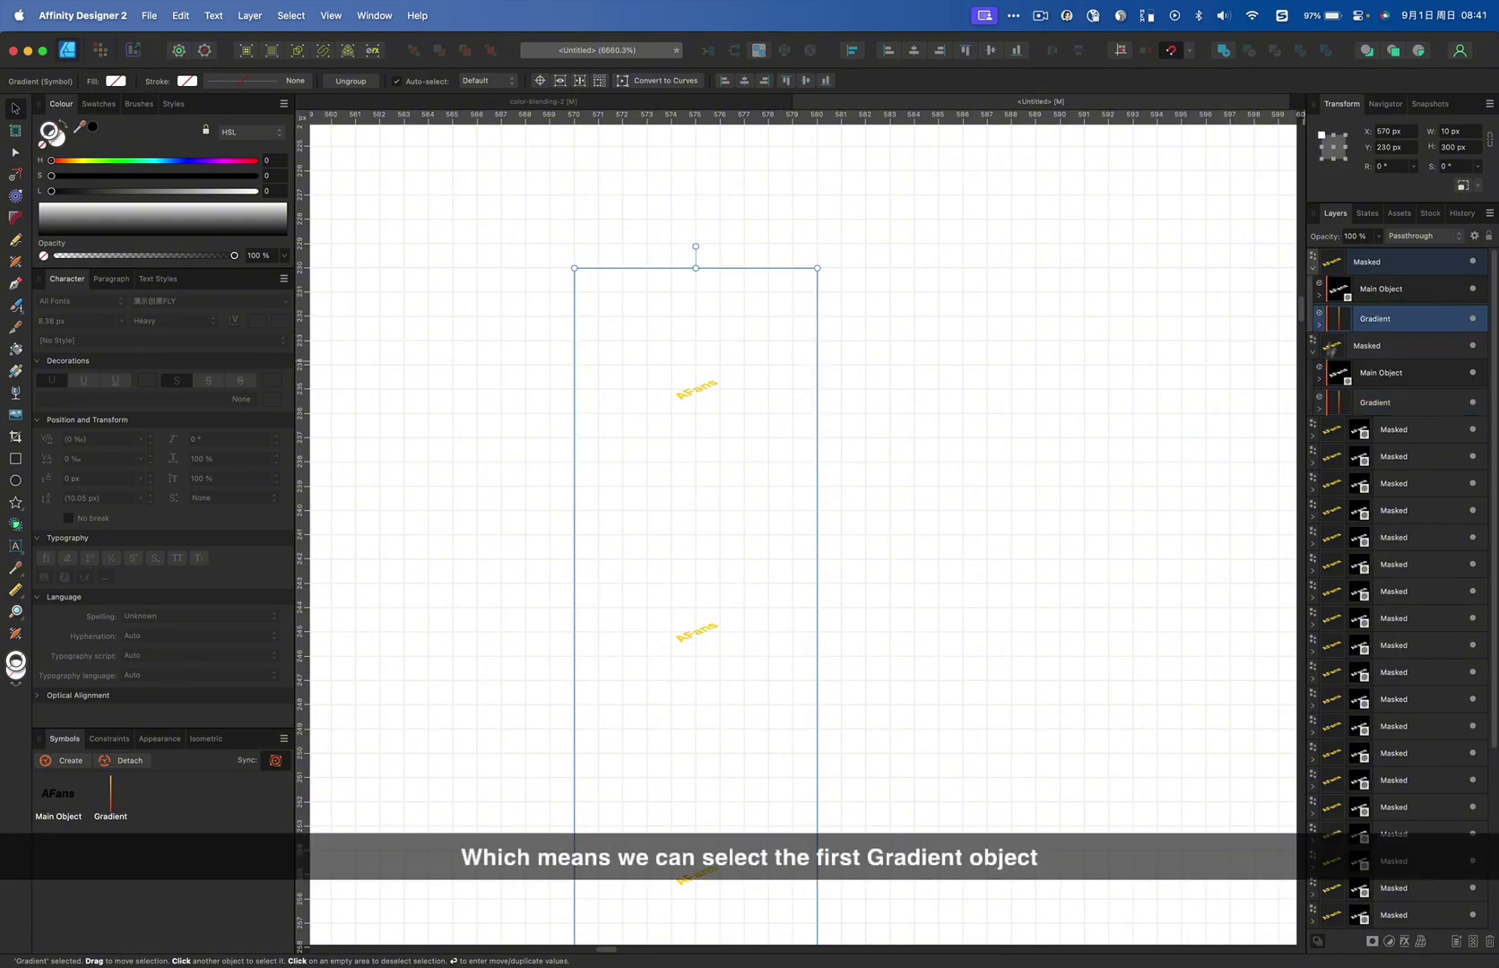
click(1311, 353)
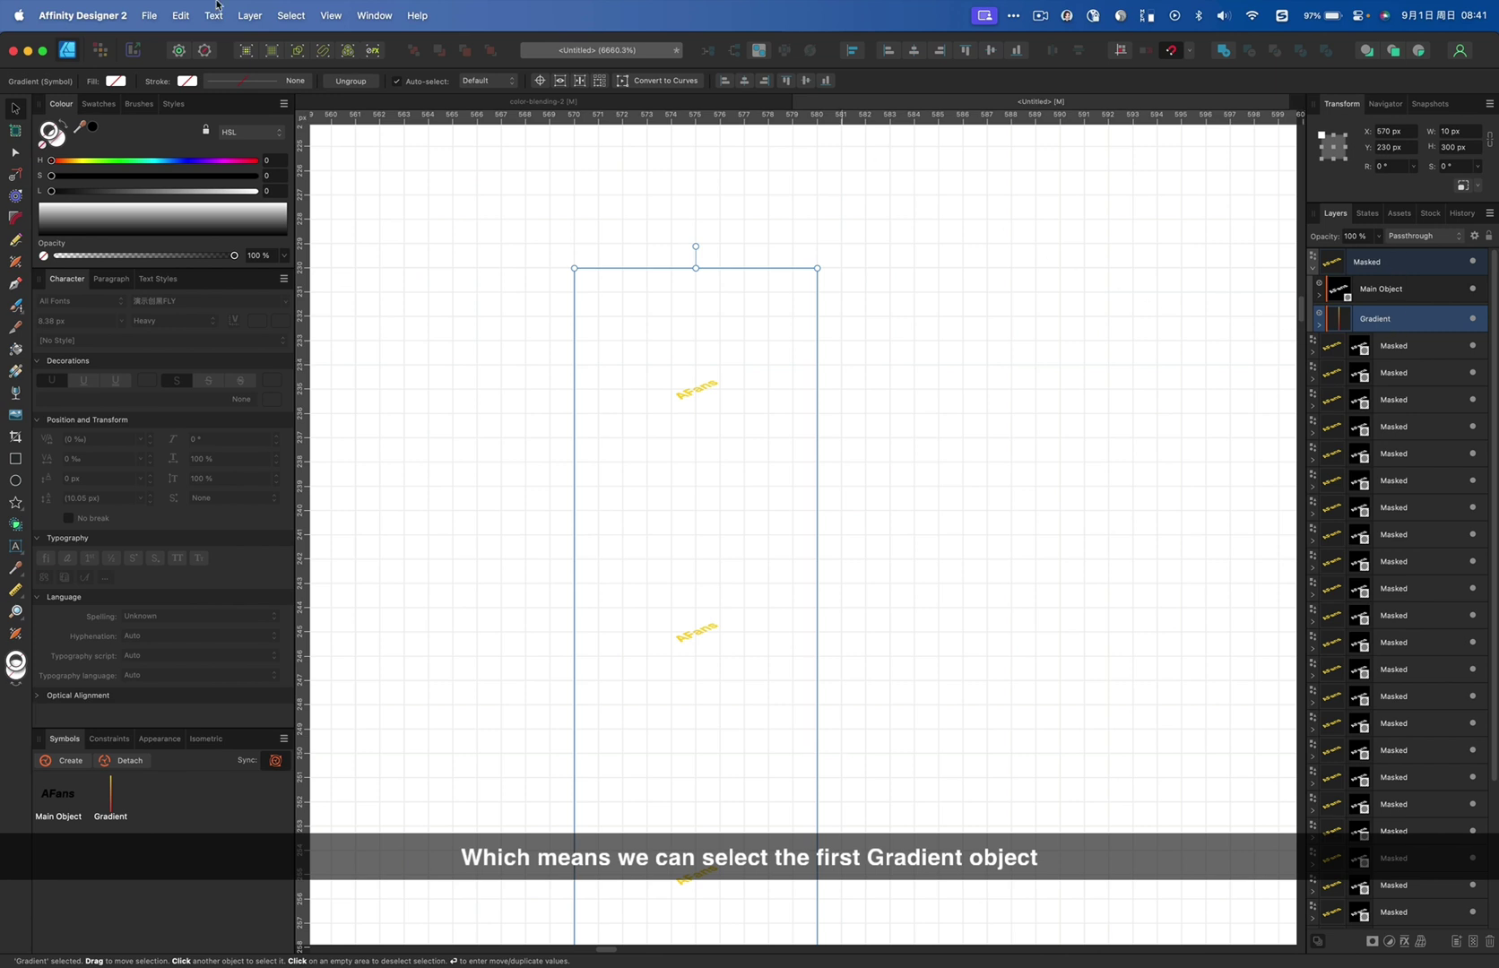
click(296, 17)
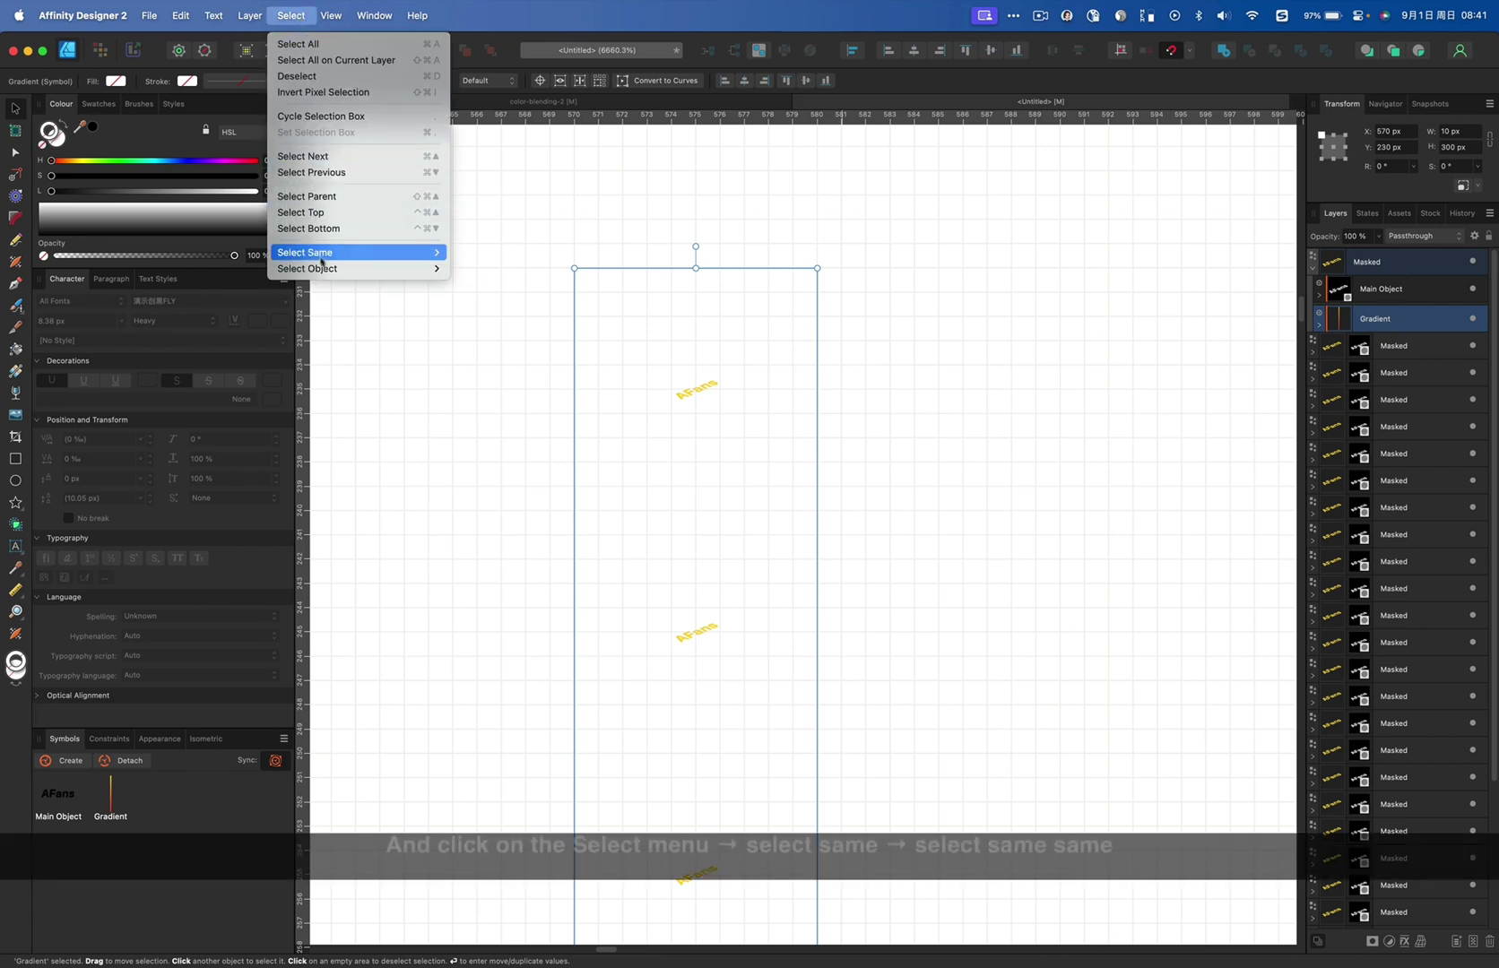
mouse_move(329, 258)
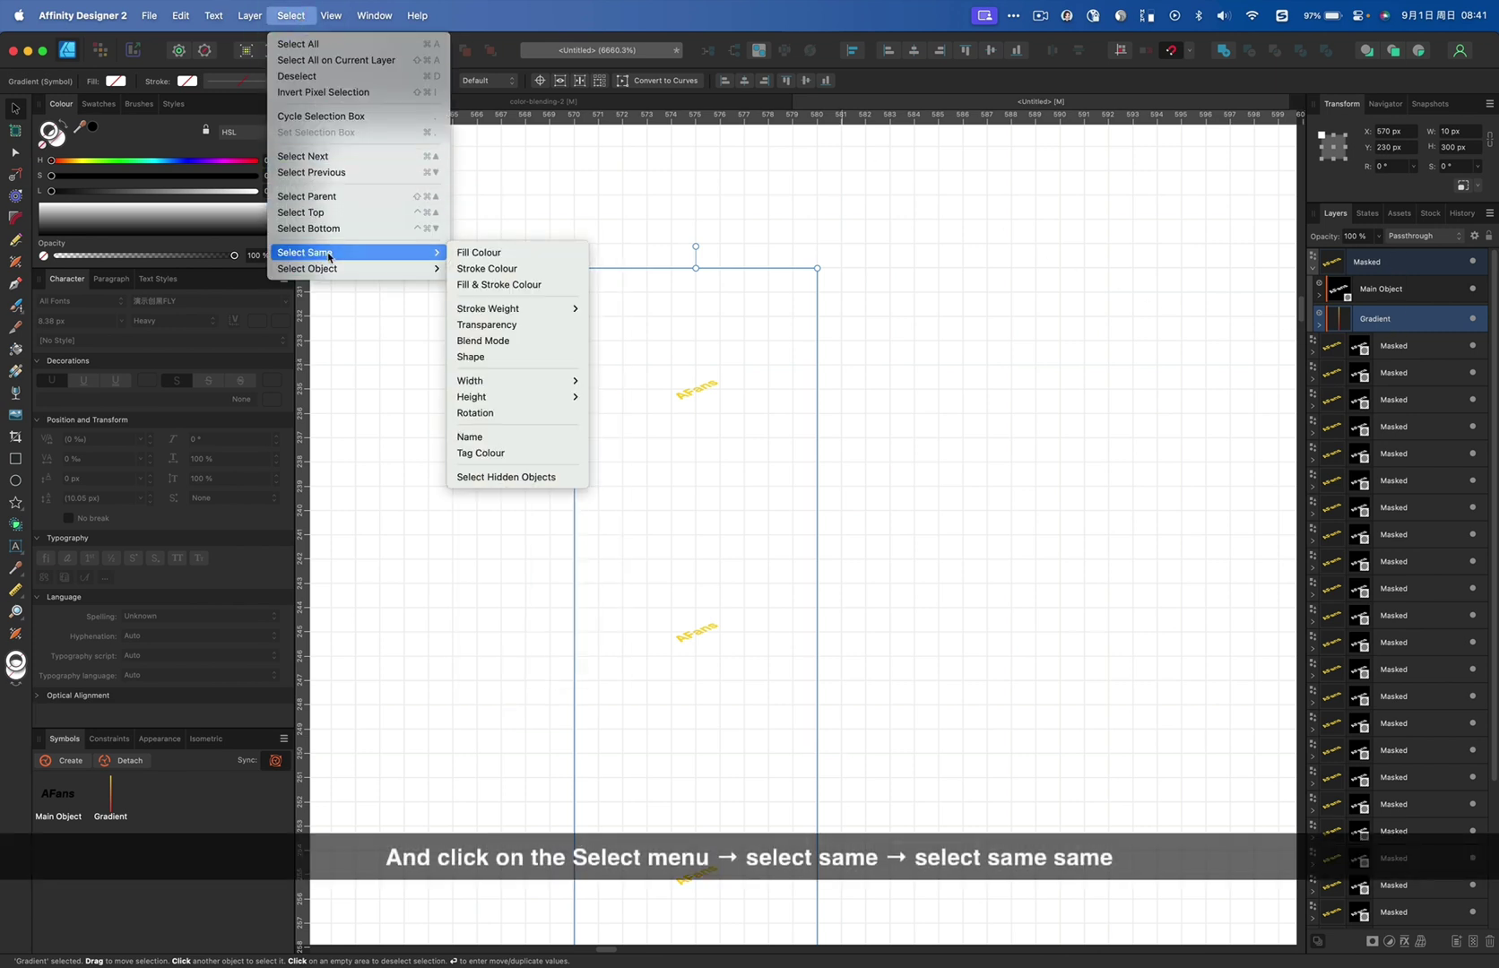
click(469, 437)
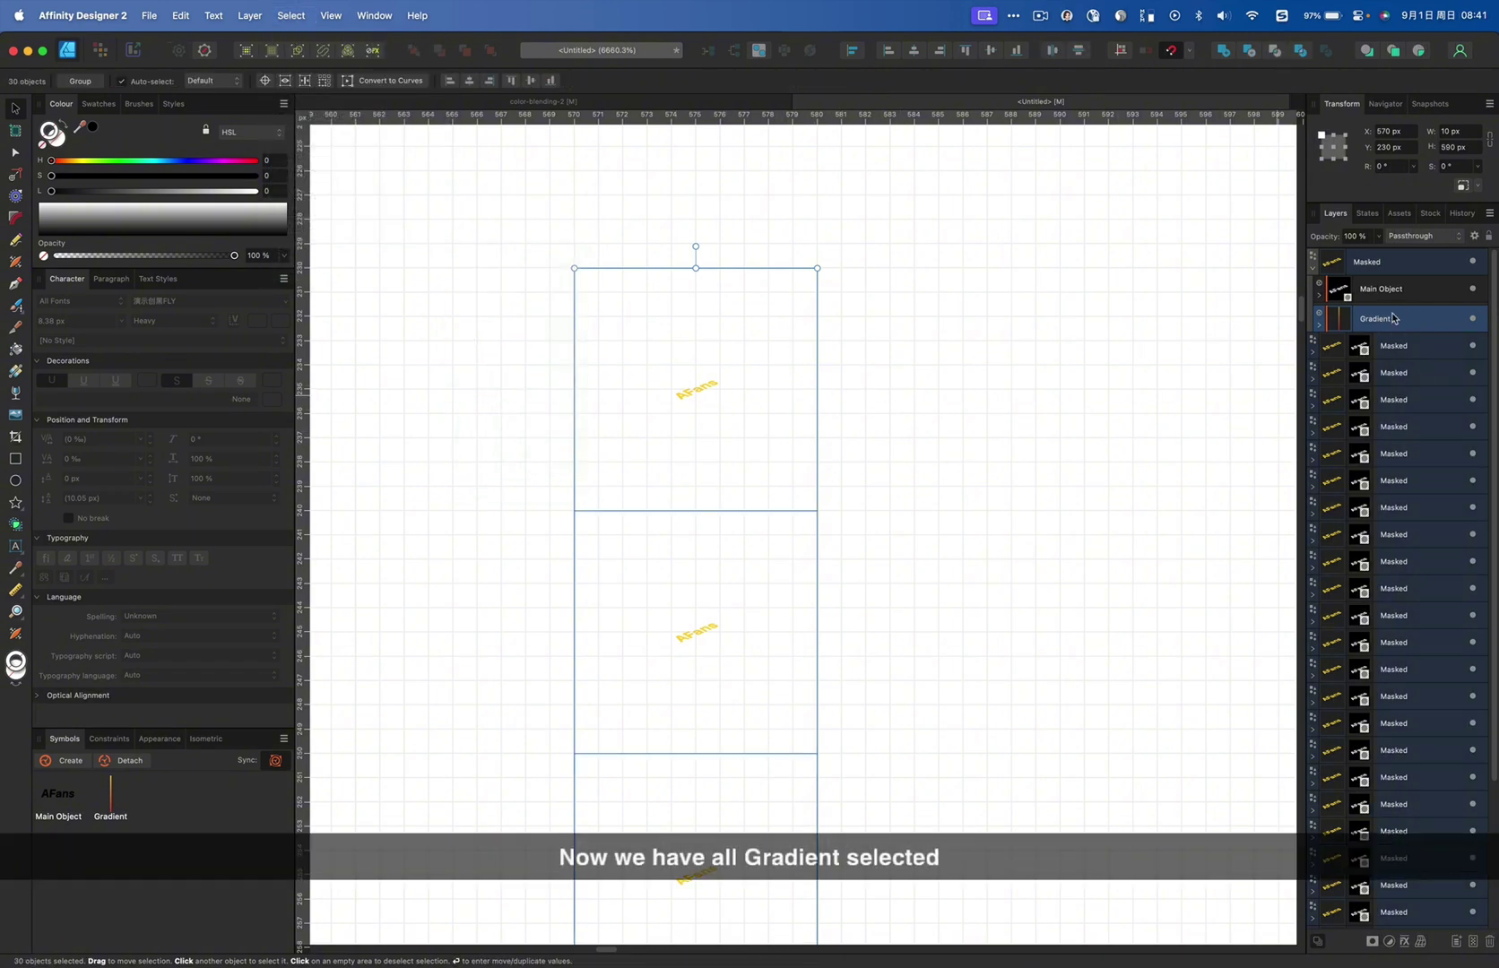
click(967, 51)
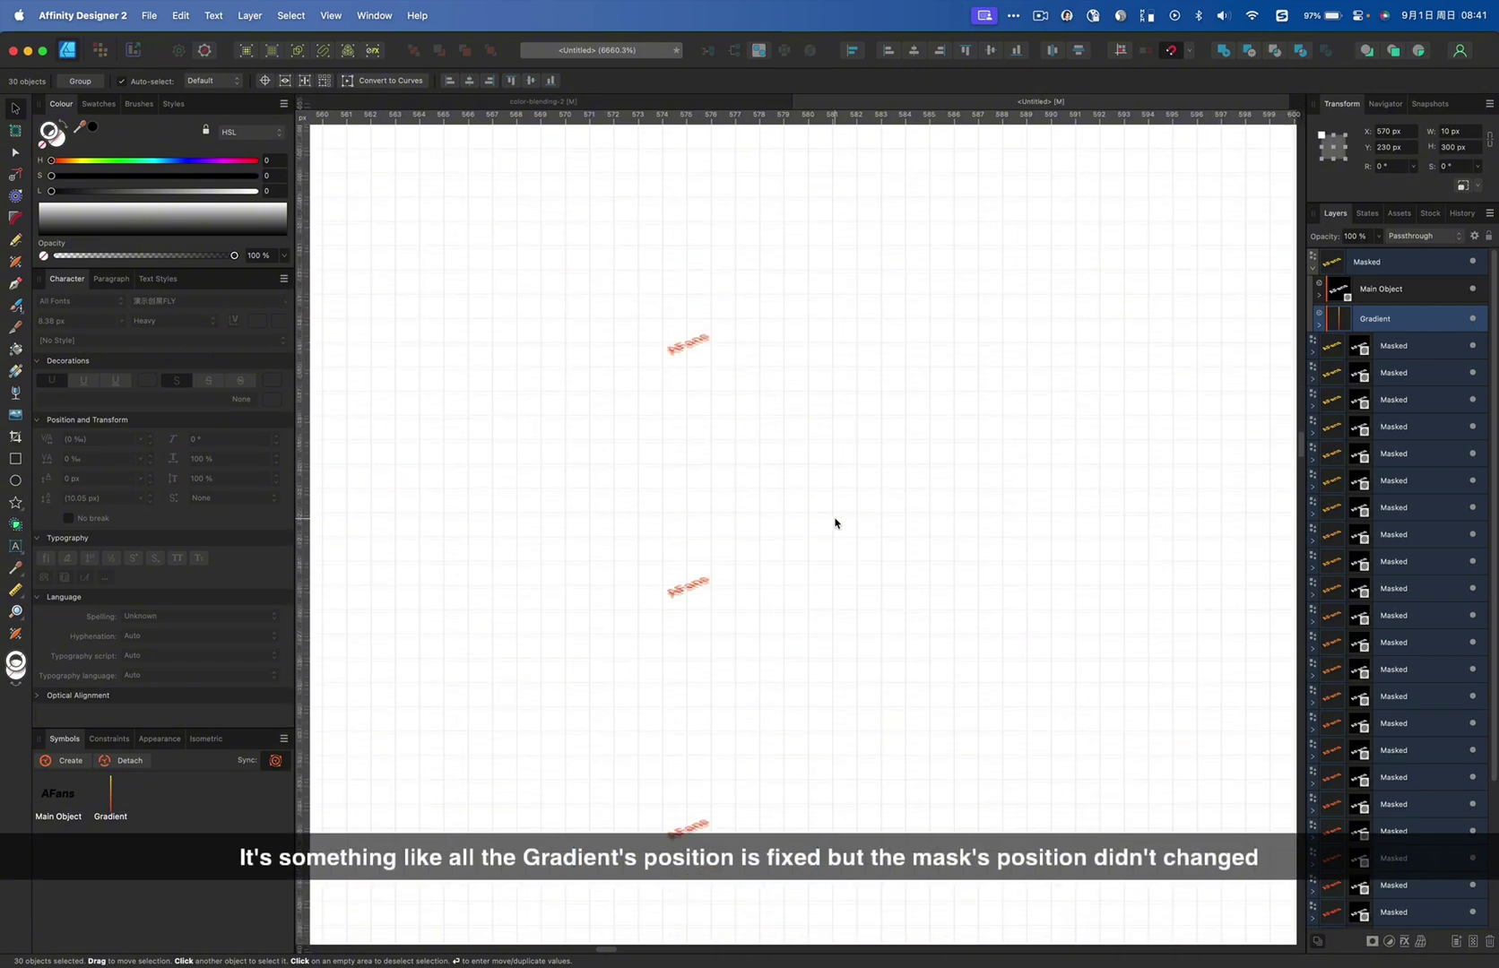
Deselect everything and inspect the colours of the individual AFans copies down the column
click(1074, 420)
scroll(784, 642, up, 8)
scroll(785, 642, down, 5)
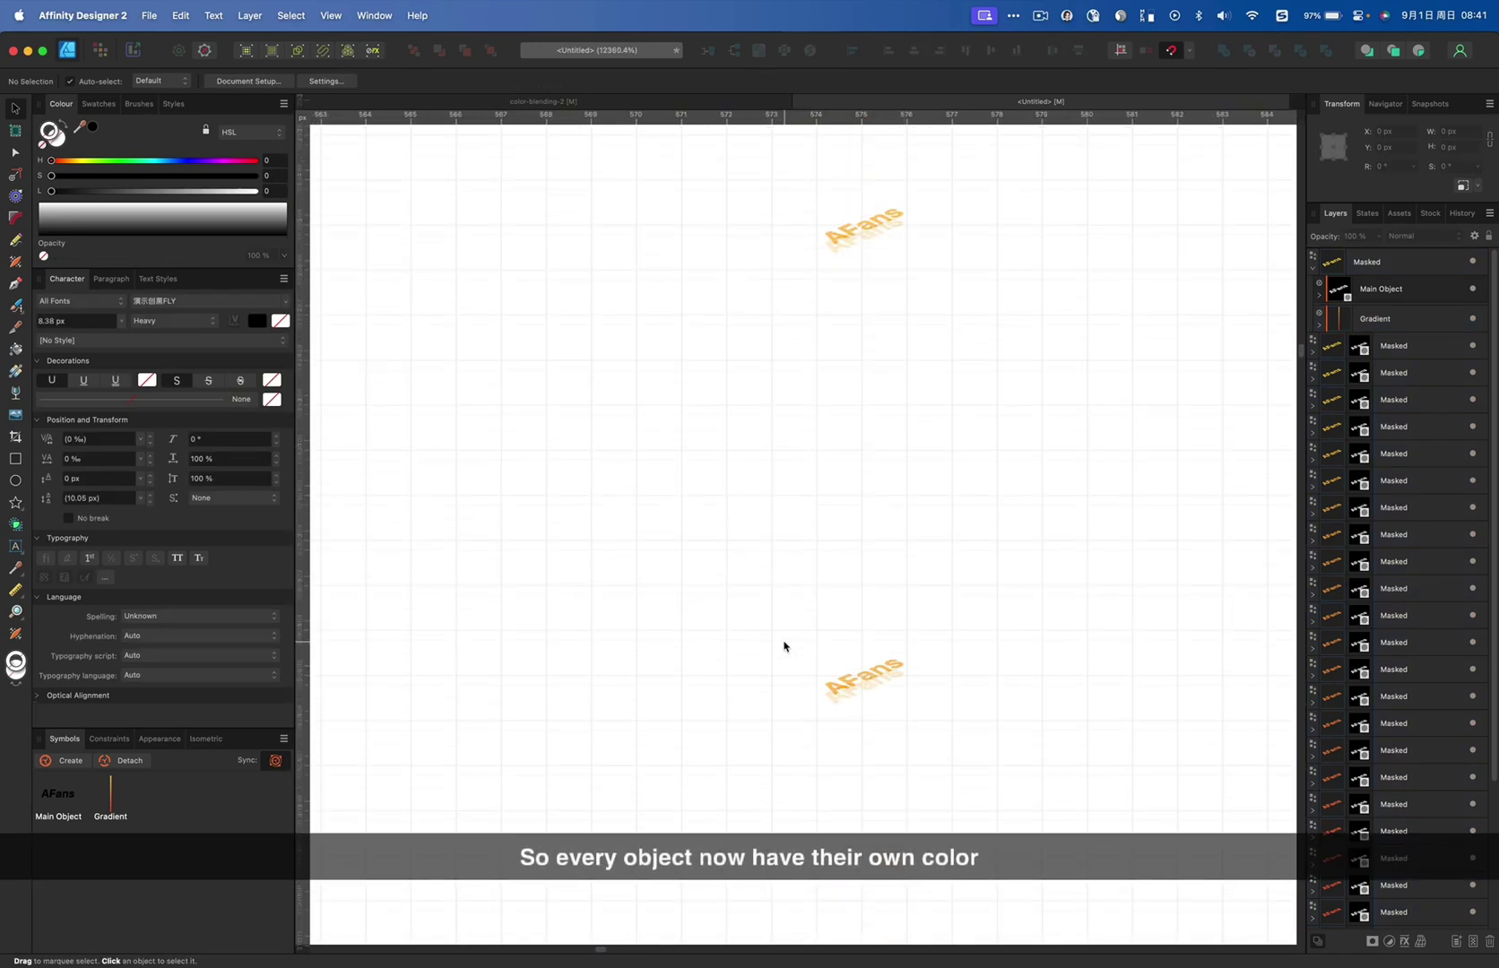
scroll(783, 648, down, 5)
scroll(837, 374, down, 2)
Select all 30 Masked objects in the column
drag(876, 202, 617, 932)
scroll(628, 922, down, 3)
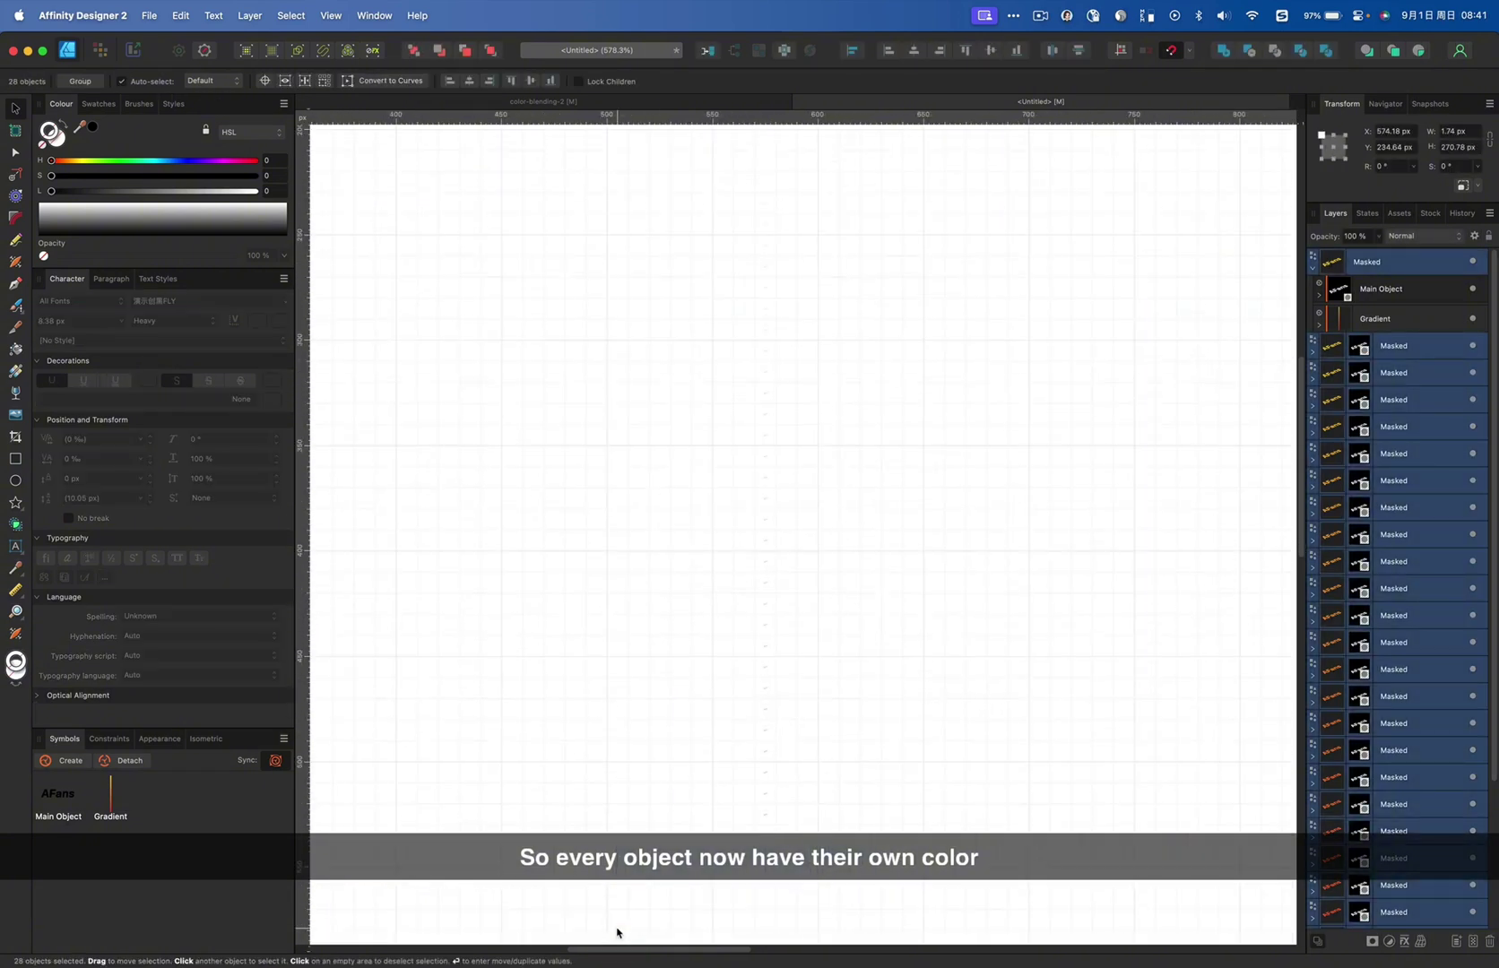
scroll(776, 472, up, 6)
scroll(776, 472, up, 10)
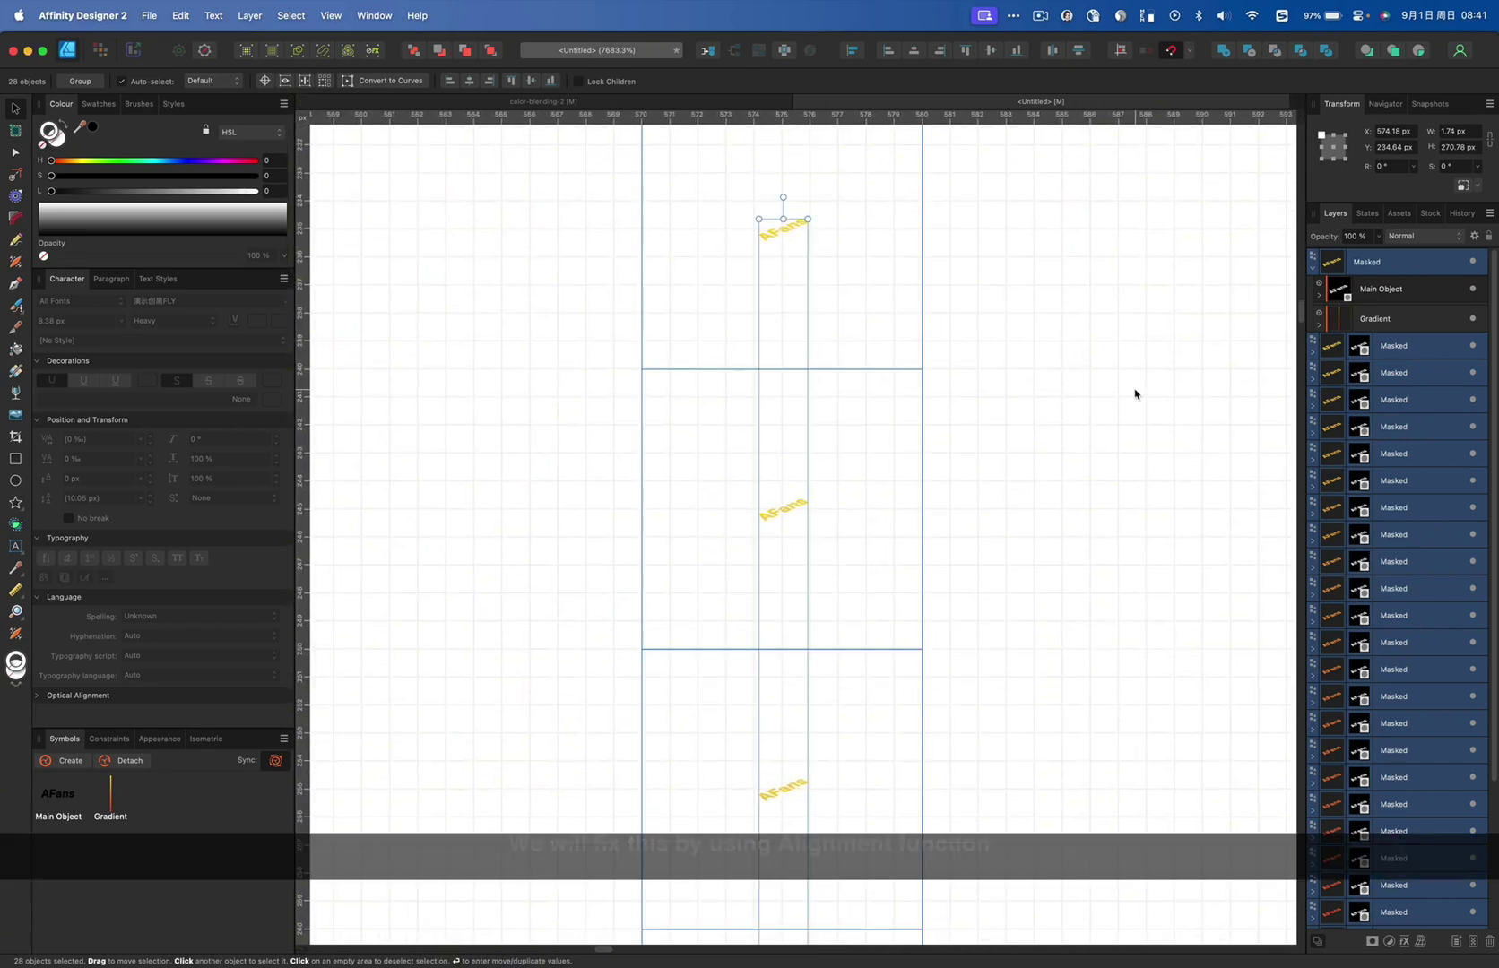
click(1313, 261)
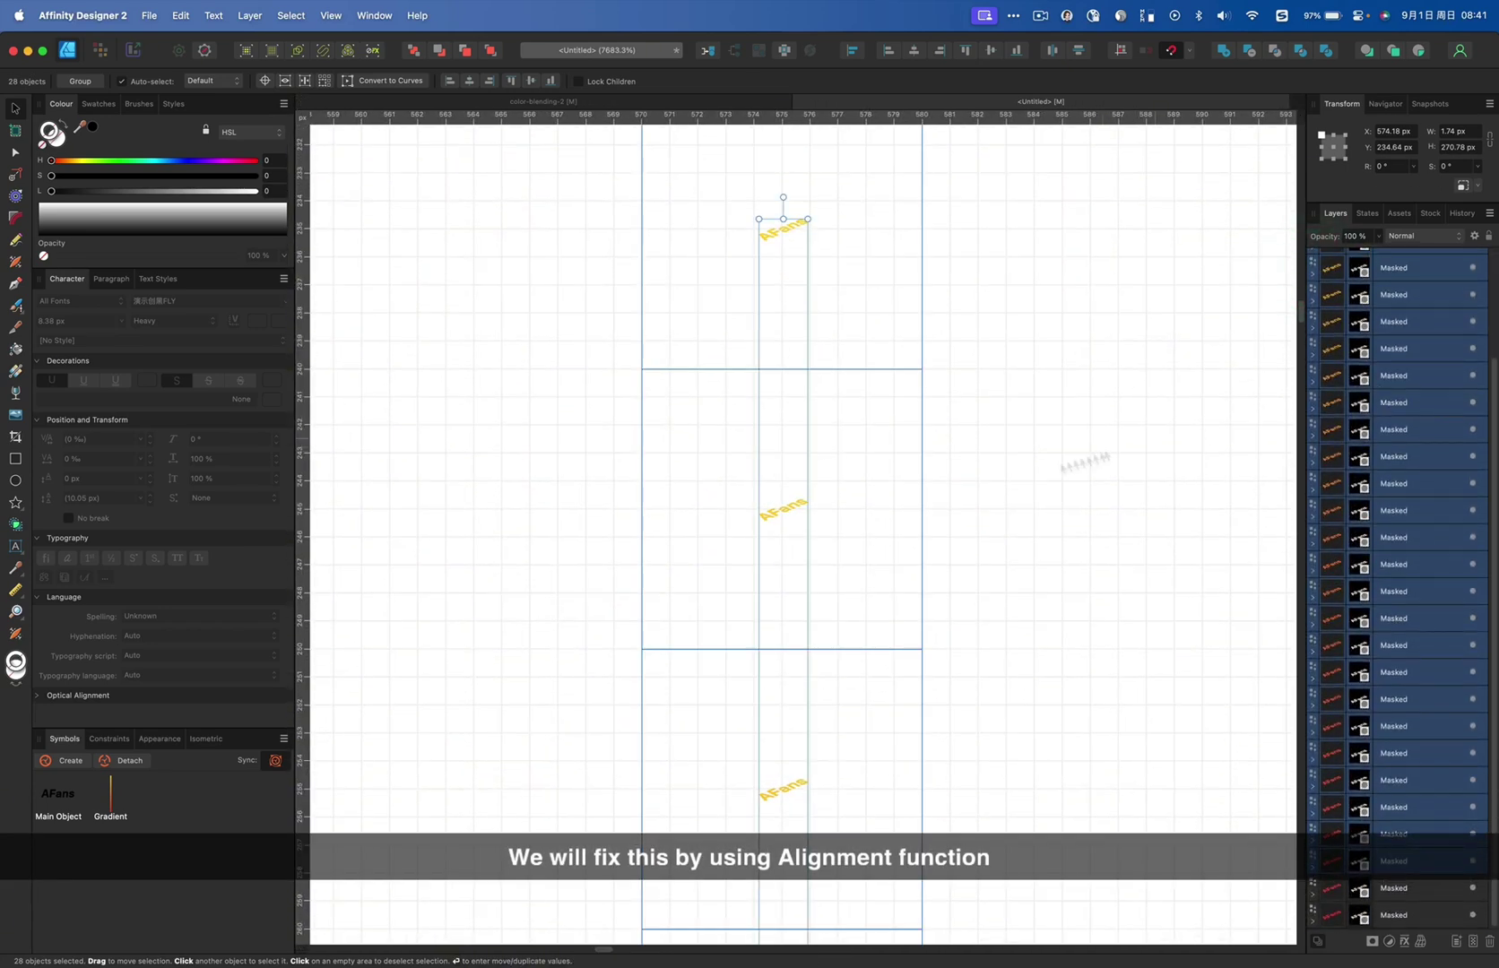
key(super+a)
scroll(978, 363, up, 3)
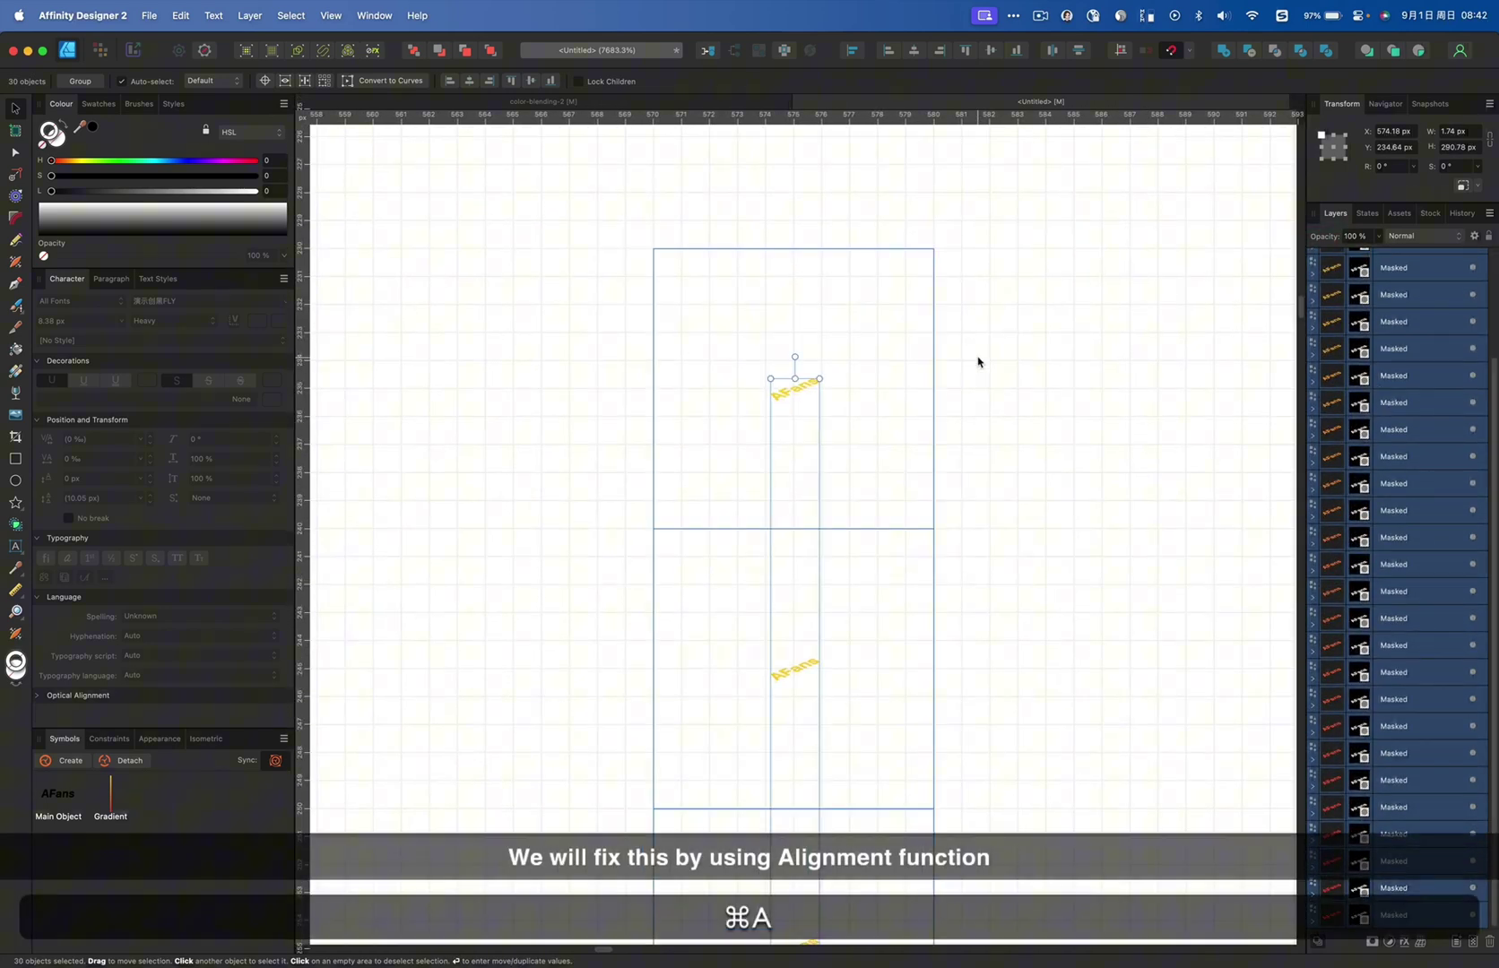
View the available items in the toolbar customisation, including Alignment, and close it without changes
right_click(834, 53)
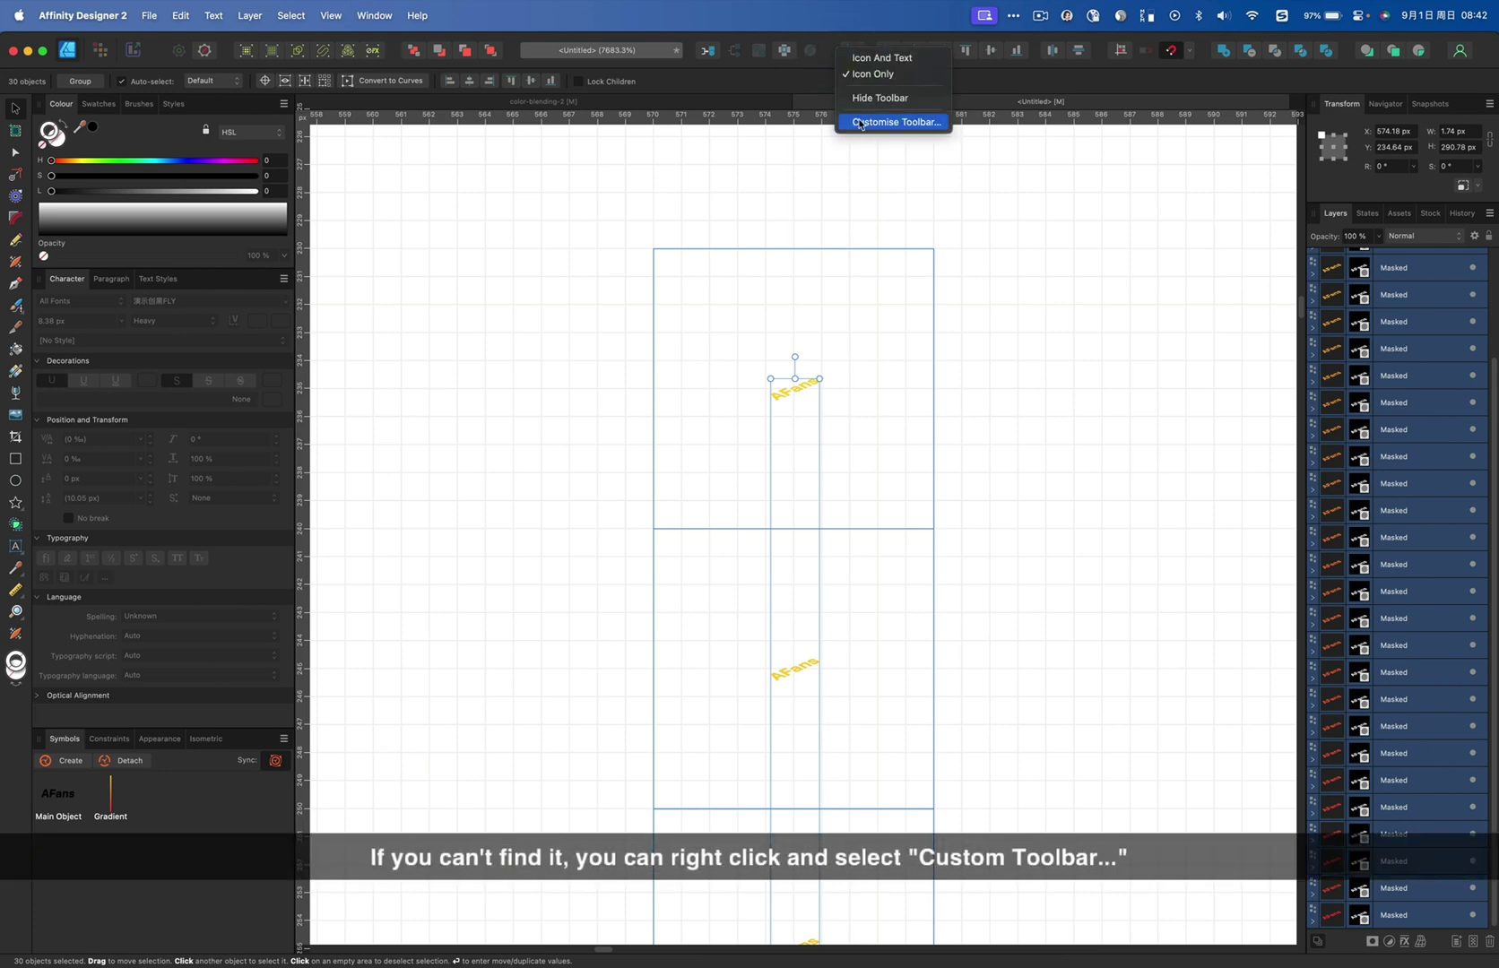
click(876, 123)
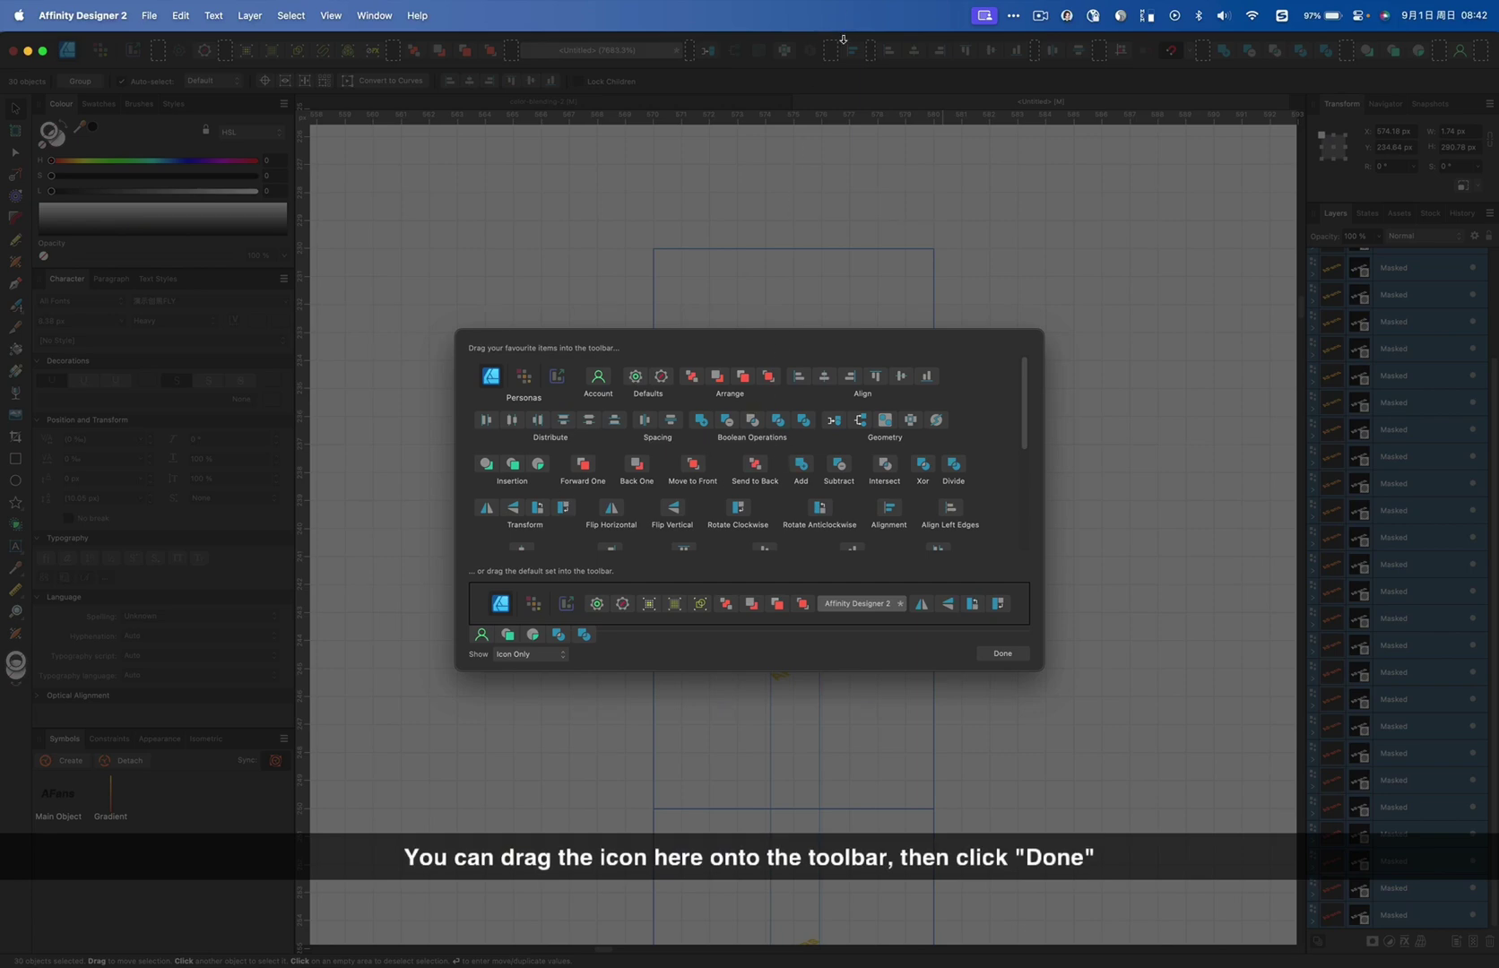
click(1005, 656)
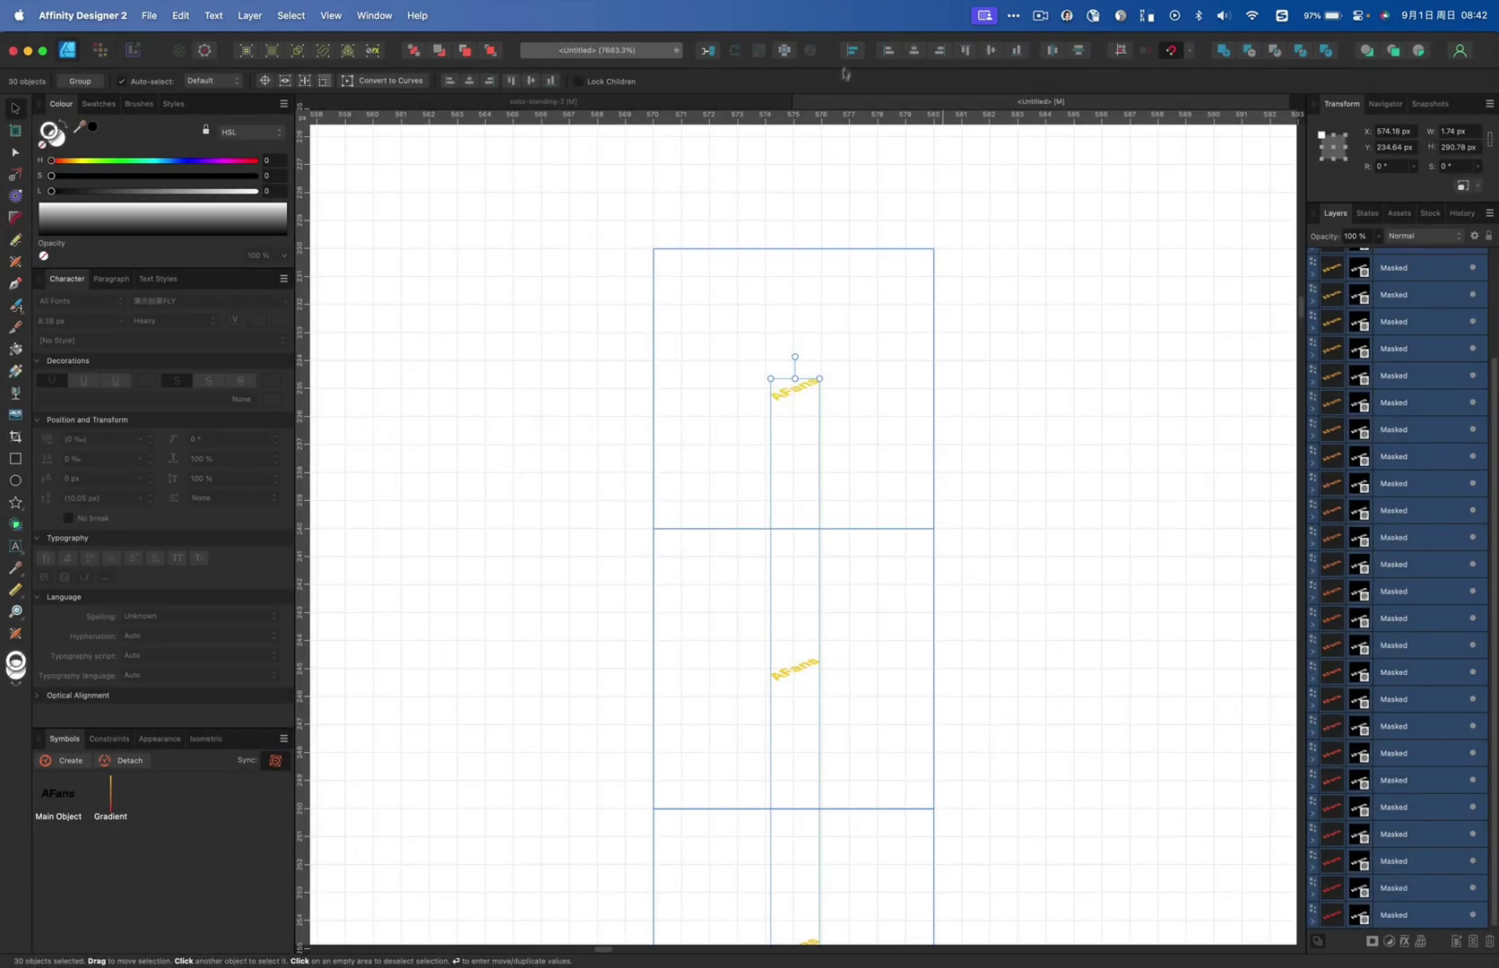
Space the 30 selected Masked objects vertically with Auto Distribute turned off
click(852, 49)
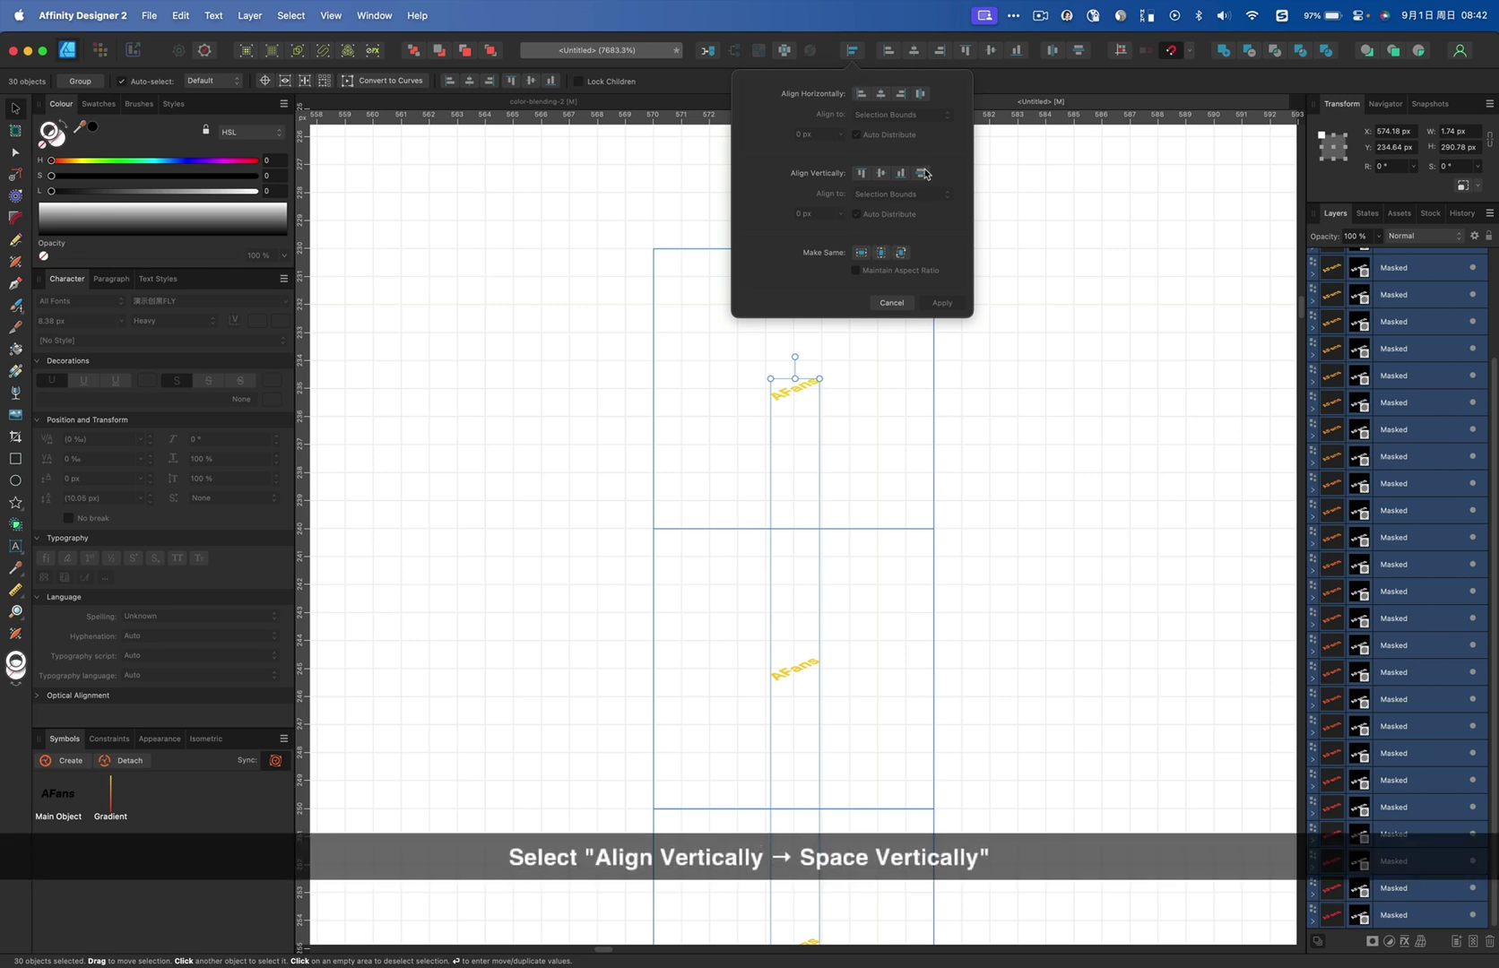
scroll(826, 378, right, 3)
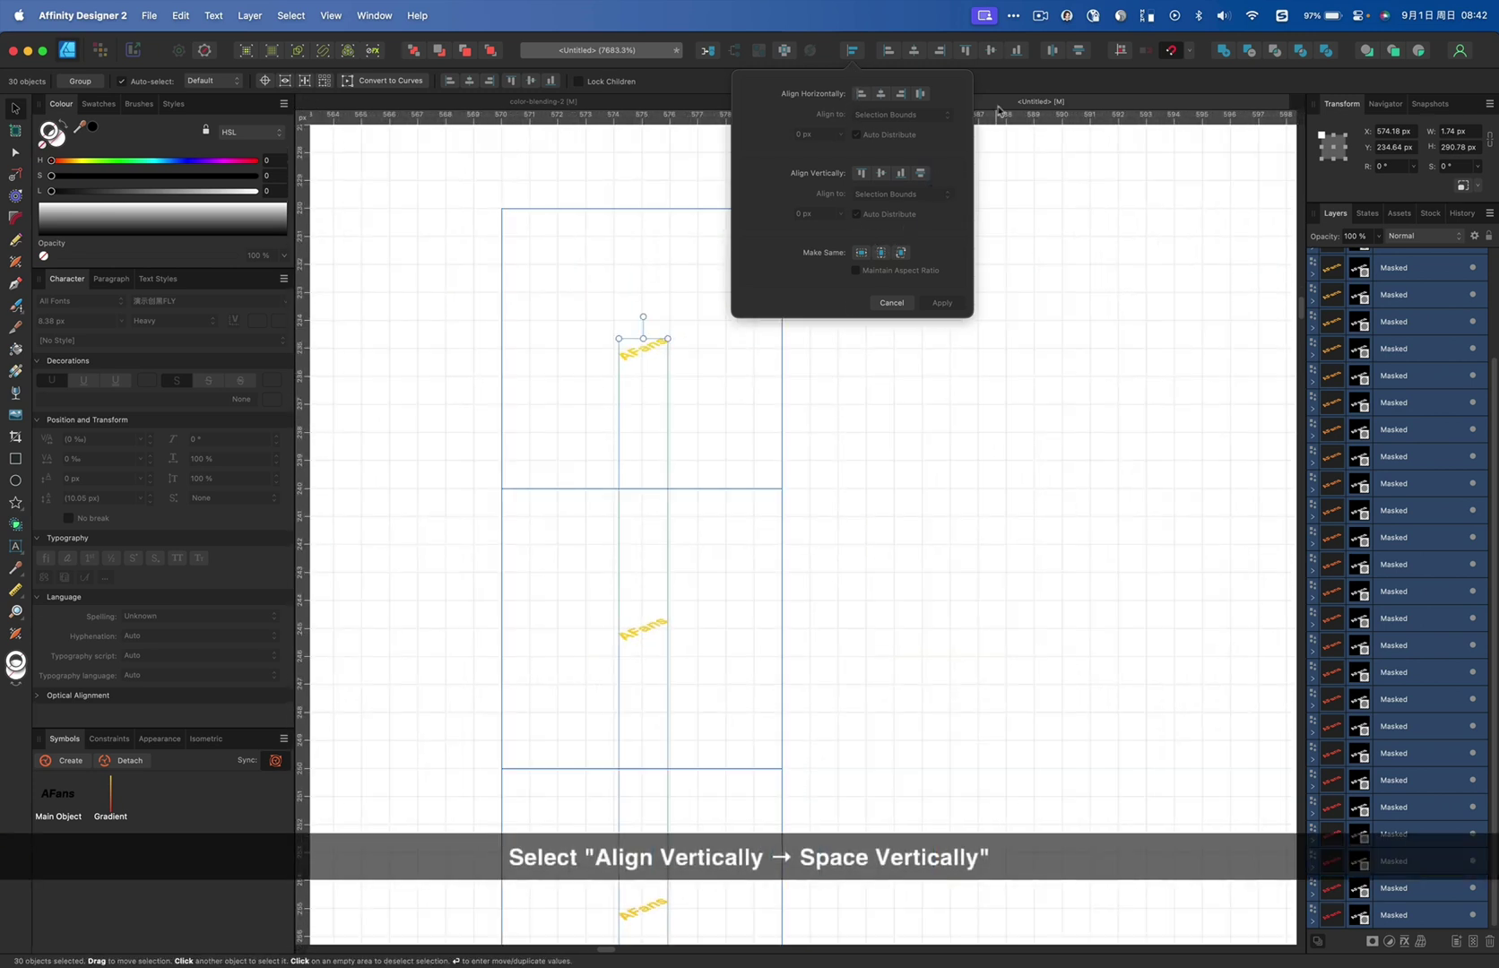
click(919, 176)
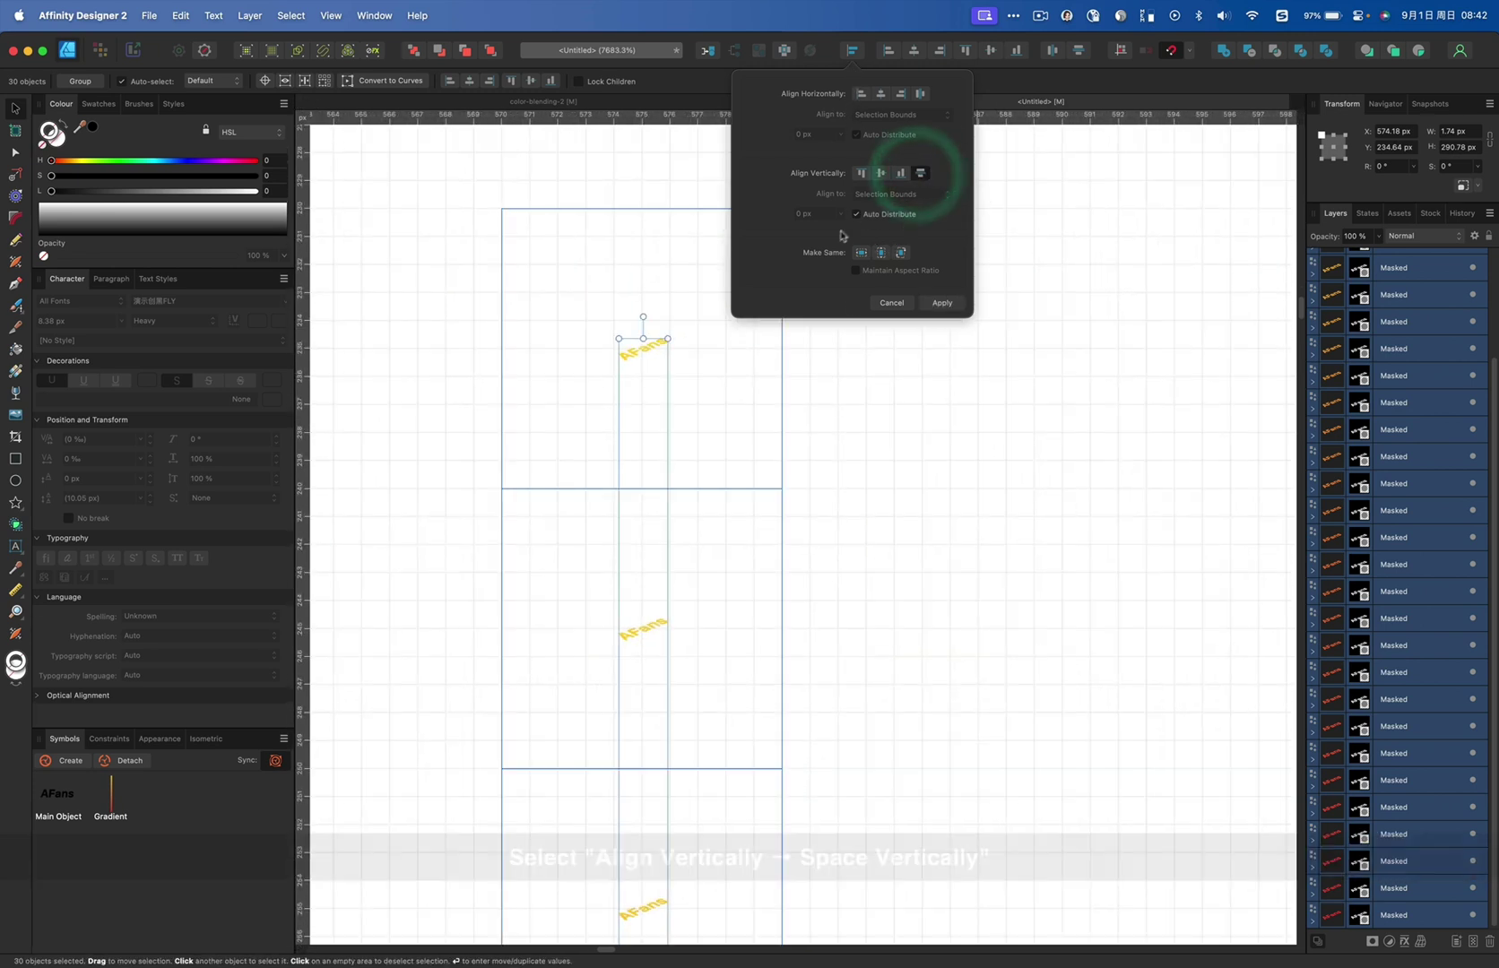
click(881, 216)
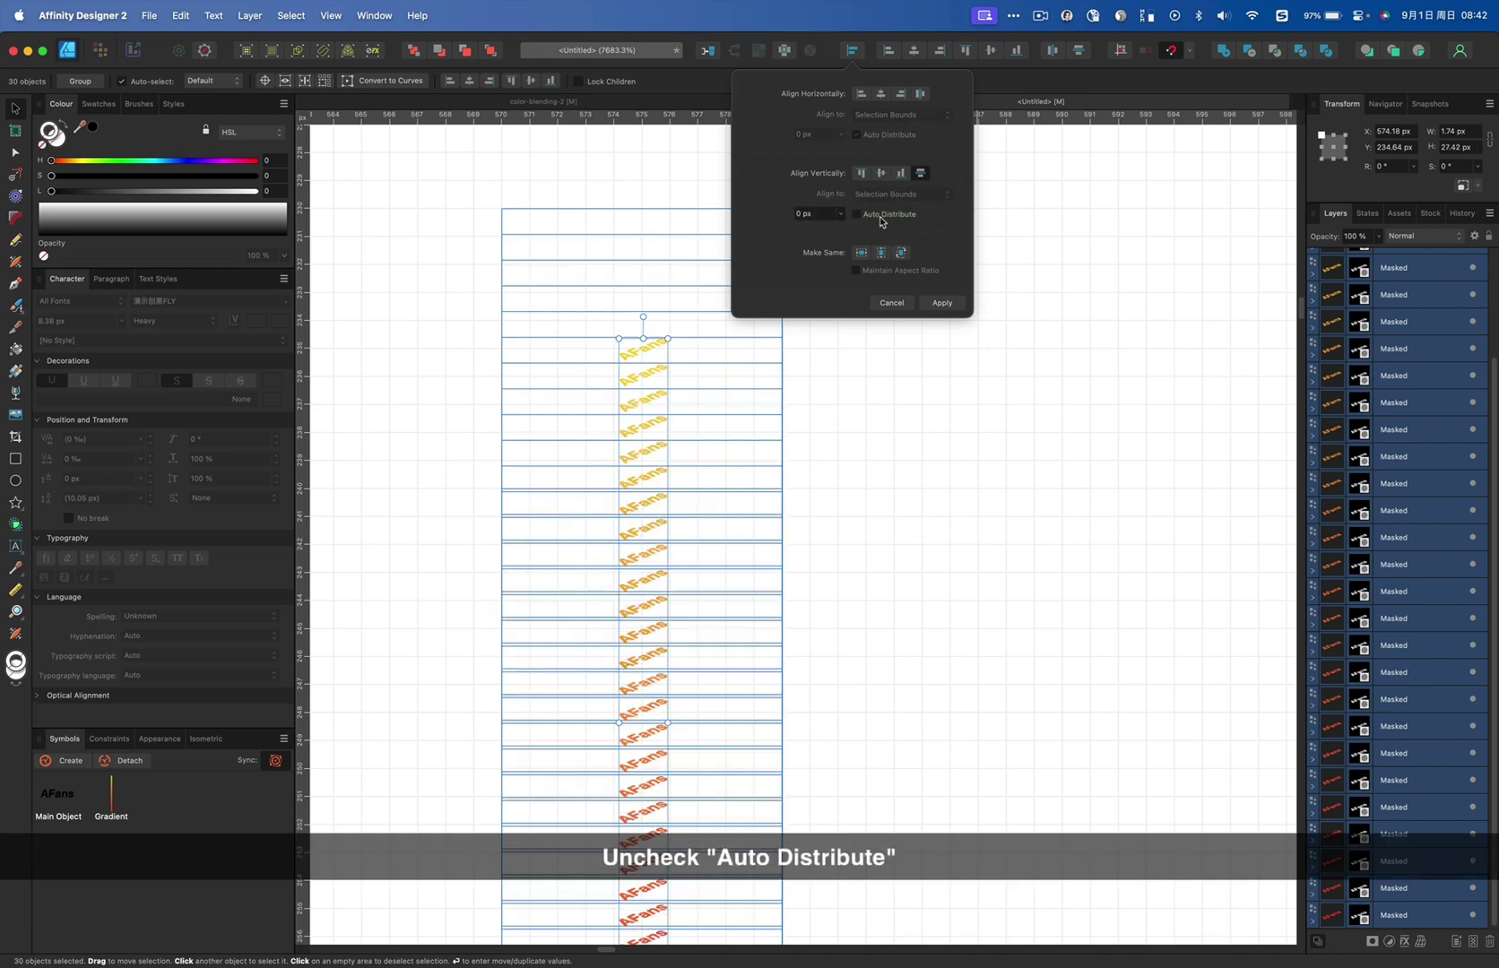
Set the vertical spacing between the Masked objects to -0.9 px and apply the alignment
click(841, 216)
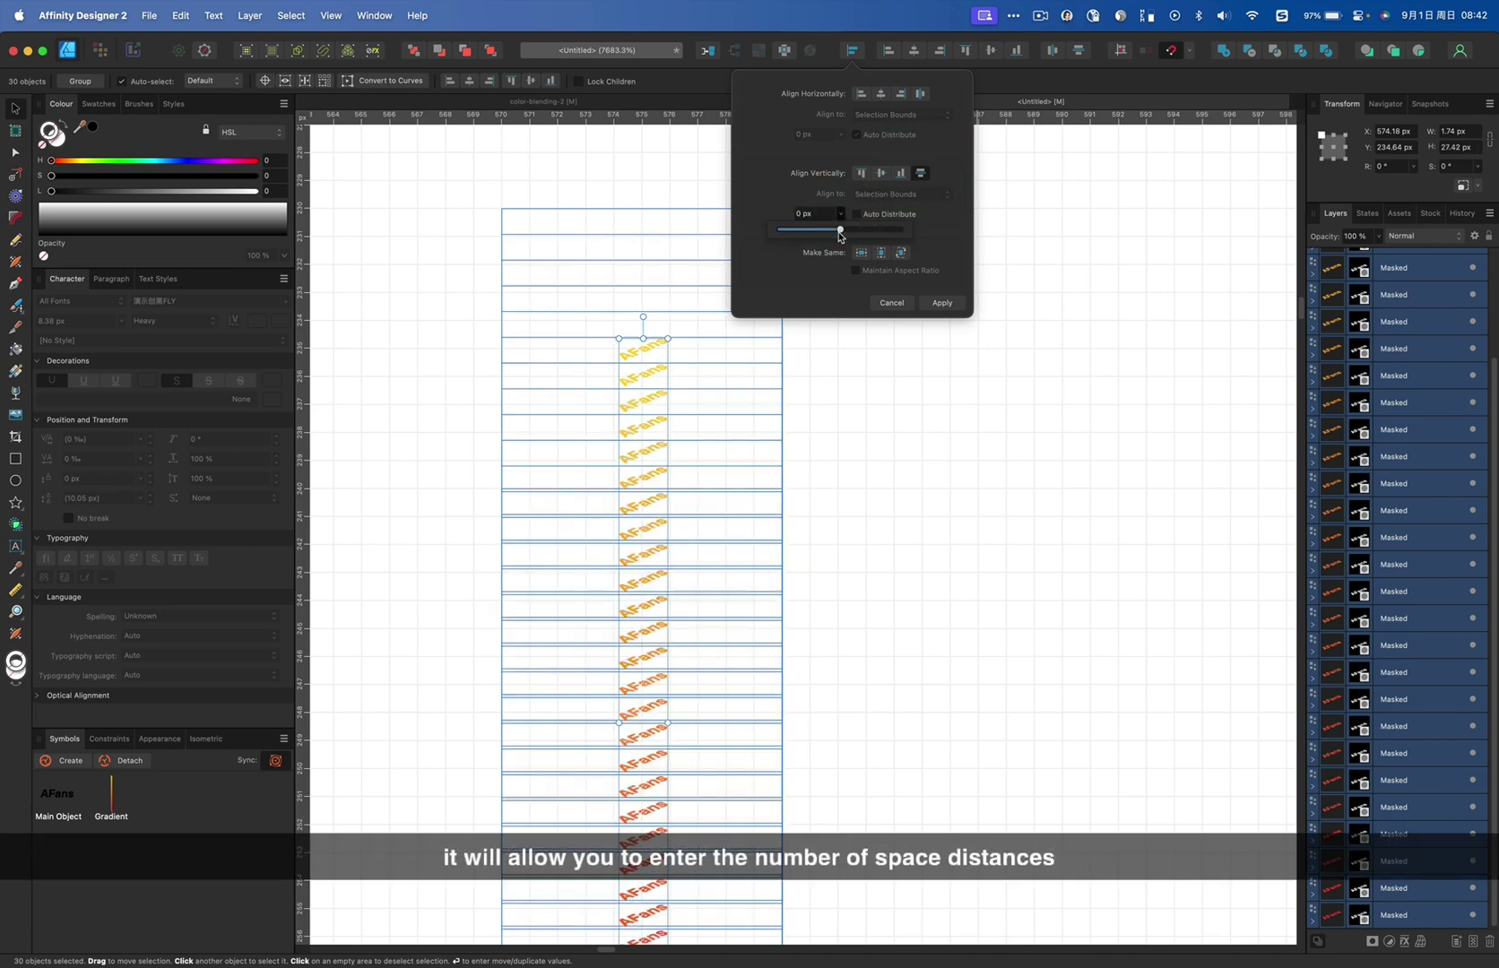
scroll(826, 219, down, 3)
scroll(826, 219, up, 4)
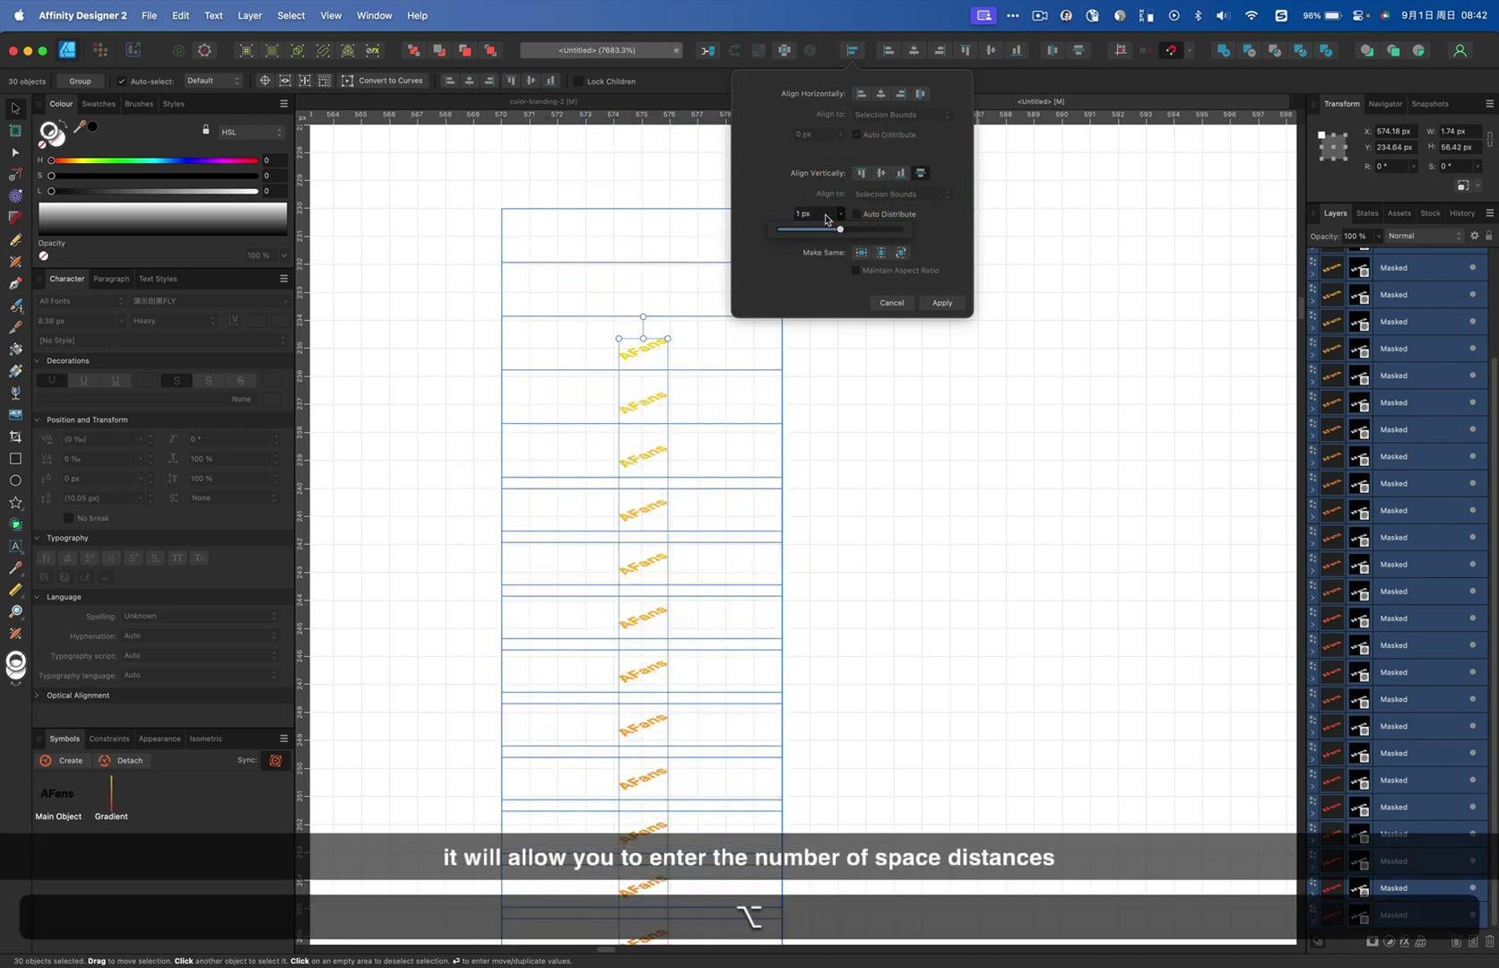
scroll(826, 219, down, 8)
scroll(826, 219, down, 10)
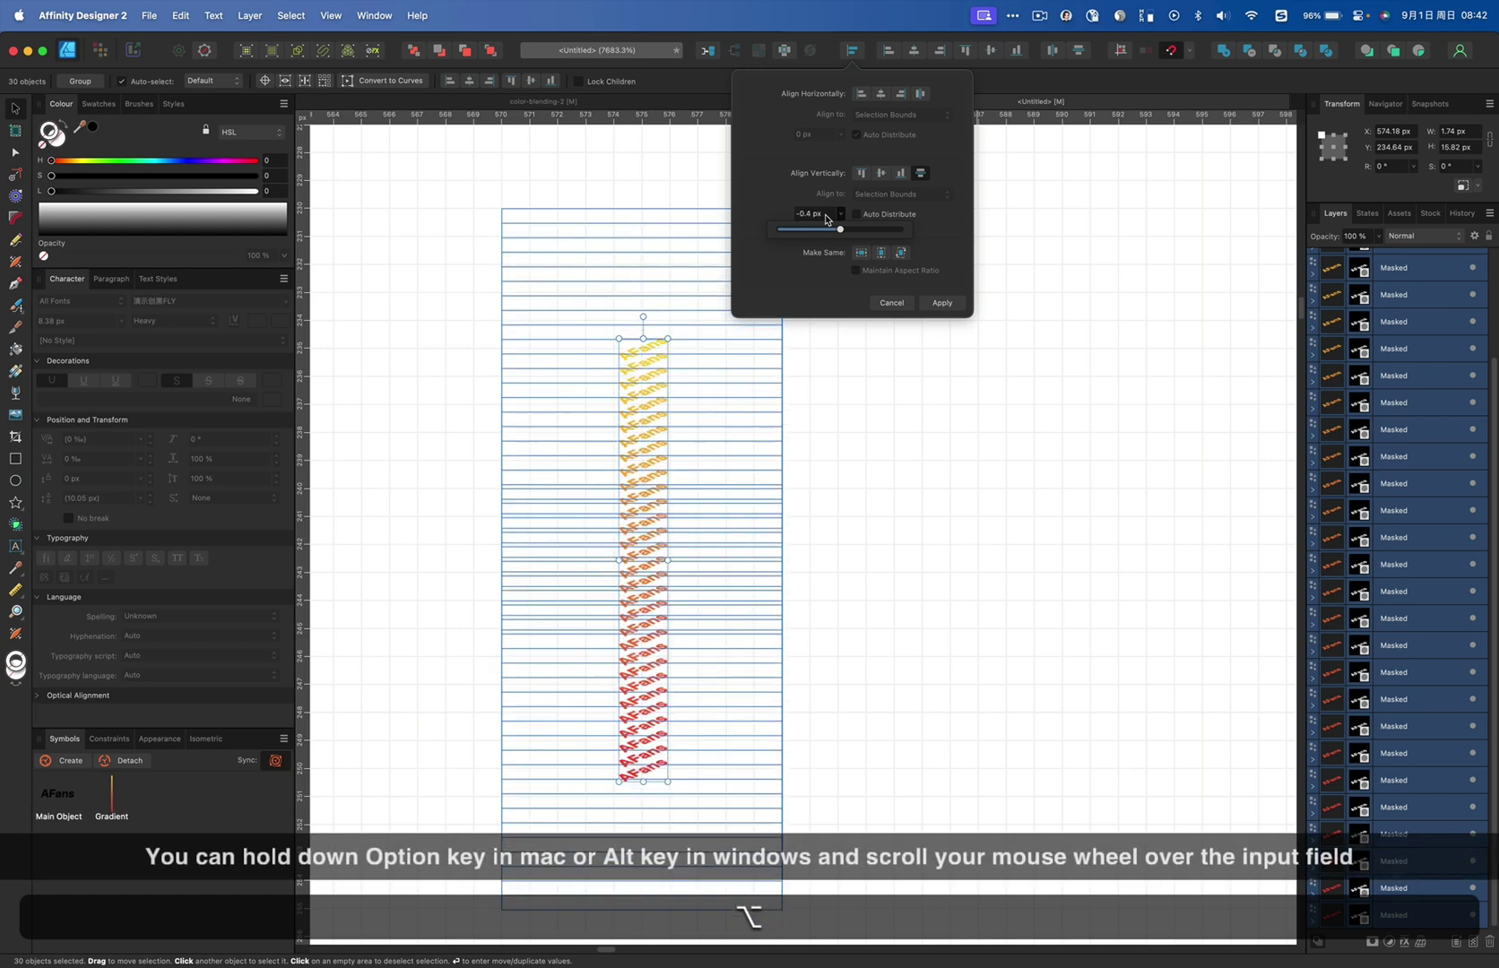
scroll(825, 219, down, 2)
scroll(826, 219, up, 2)
scroll(826, 219, up, 1)
scroll(826, 219, down, 1)
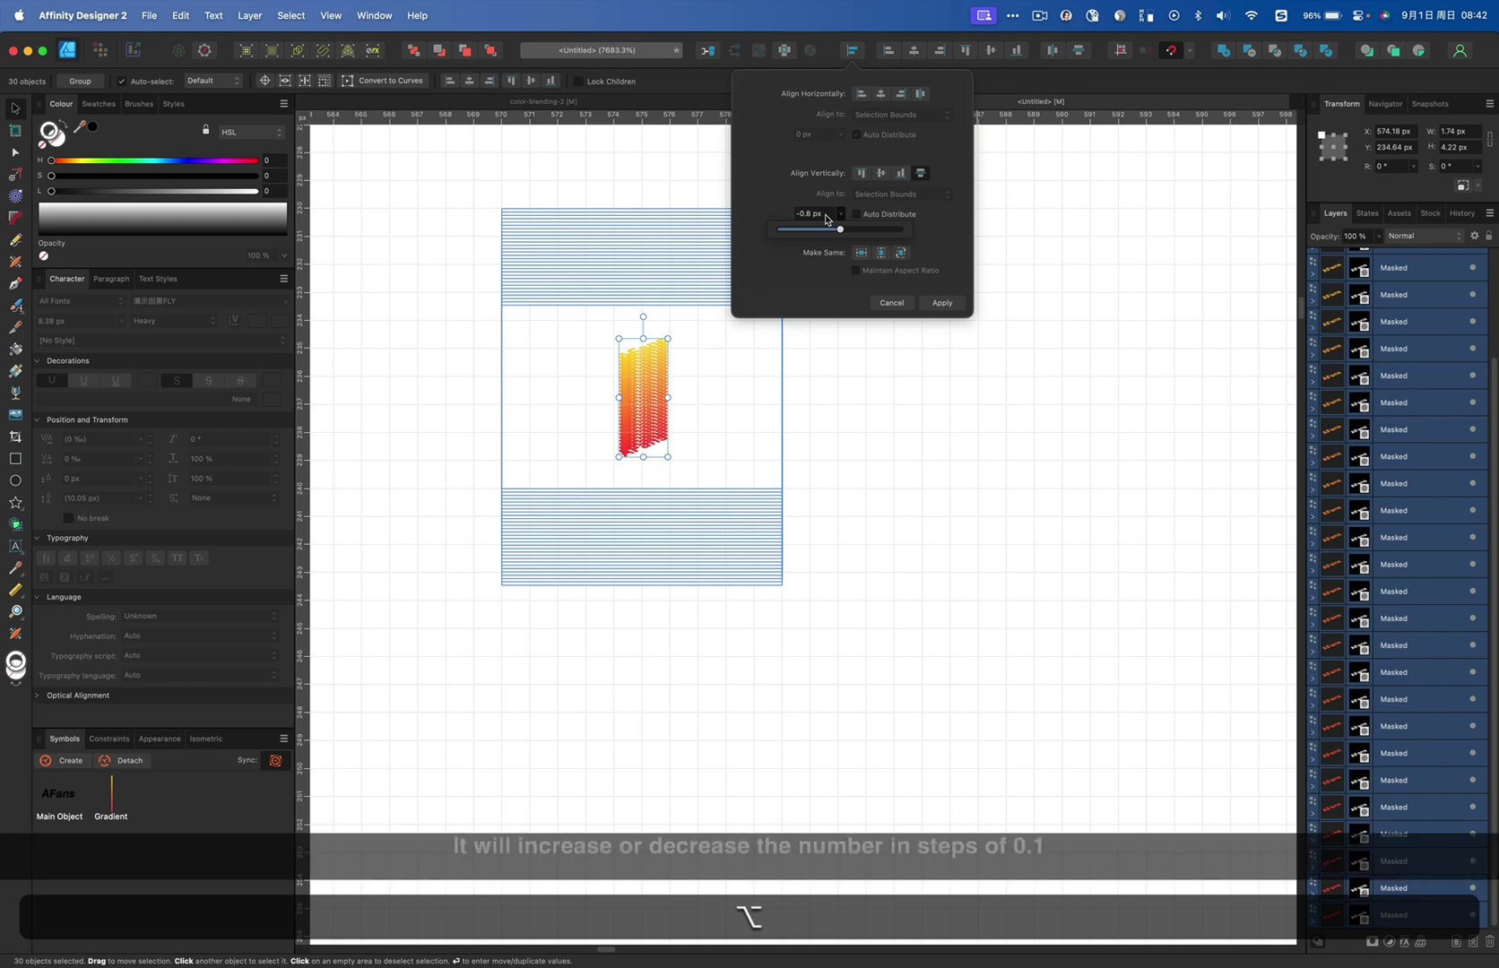
scroll(825, 219, down, 1)
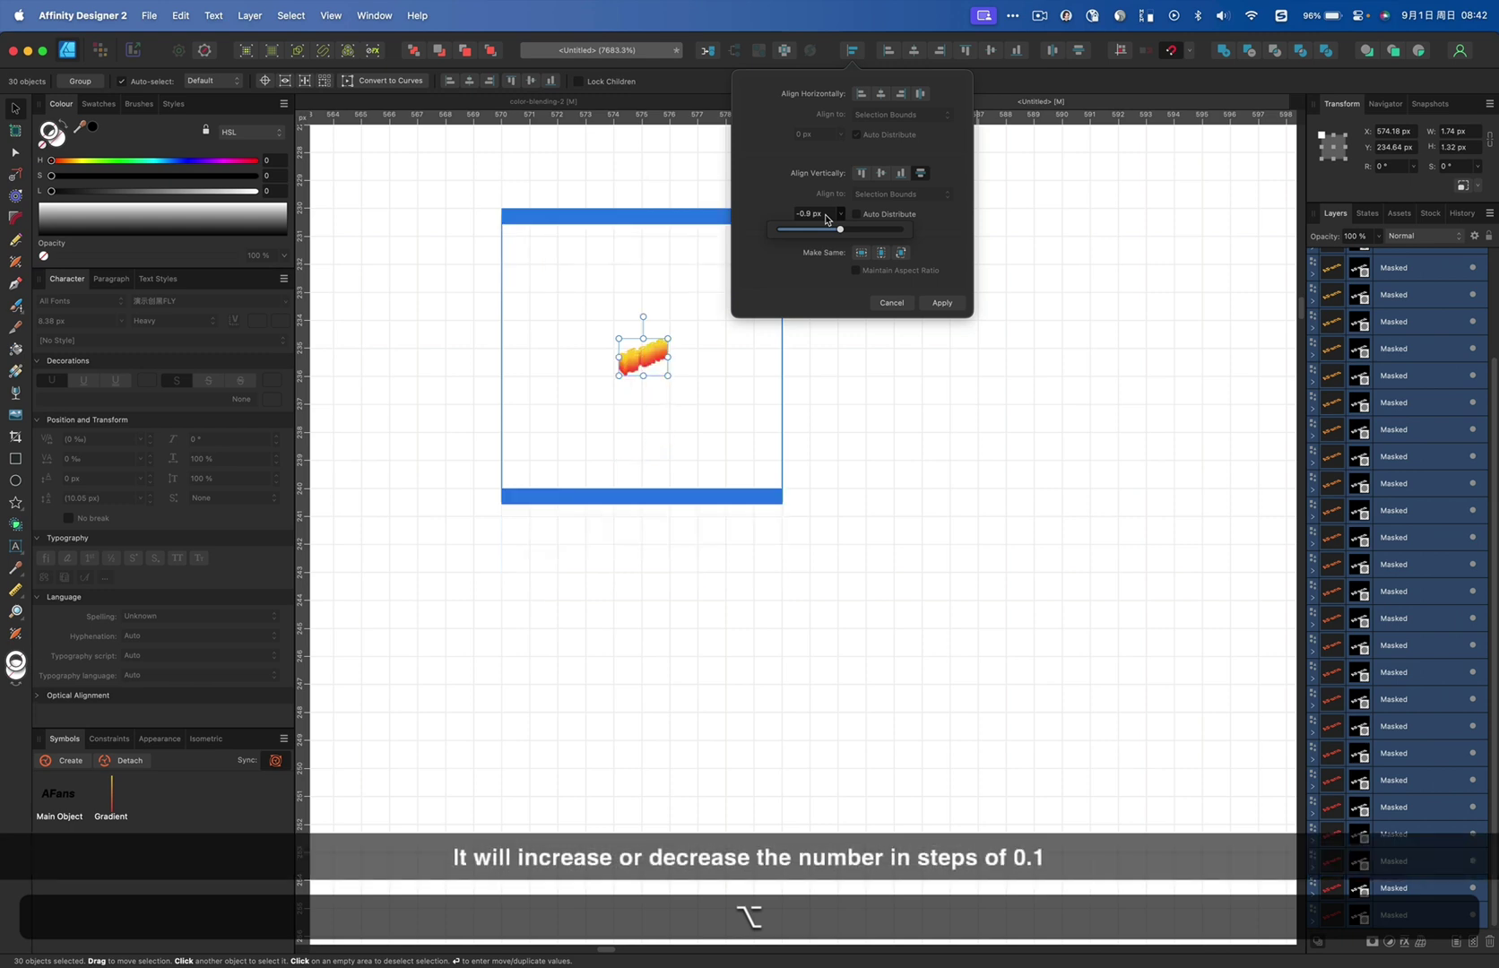
scroll(662, 433, up, 4)
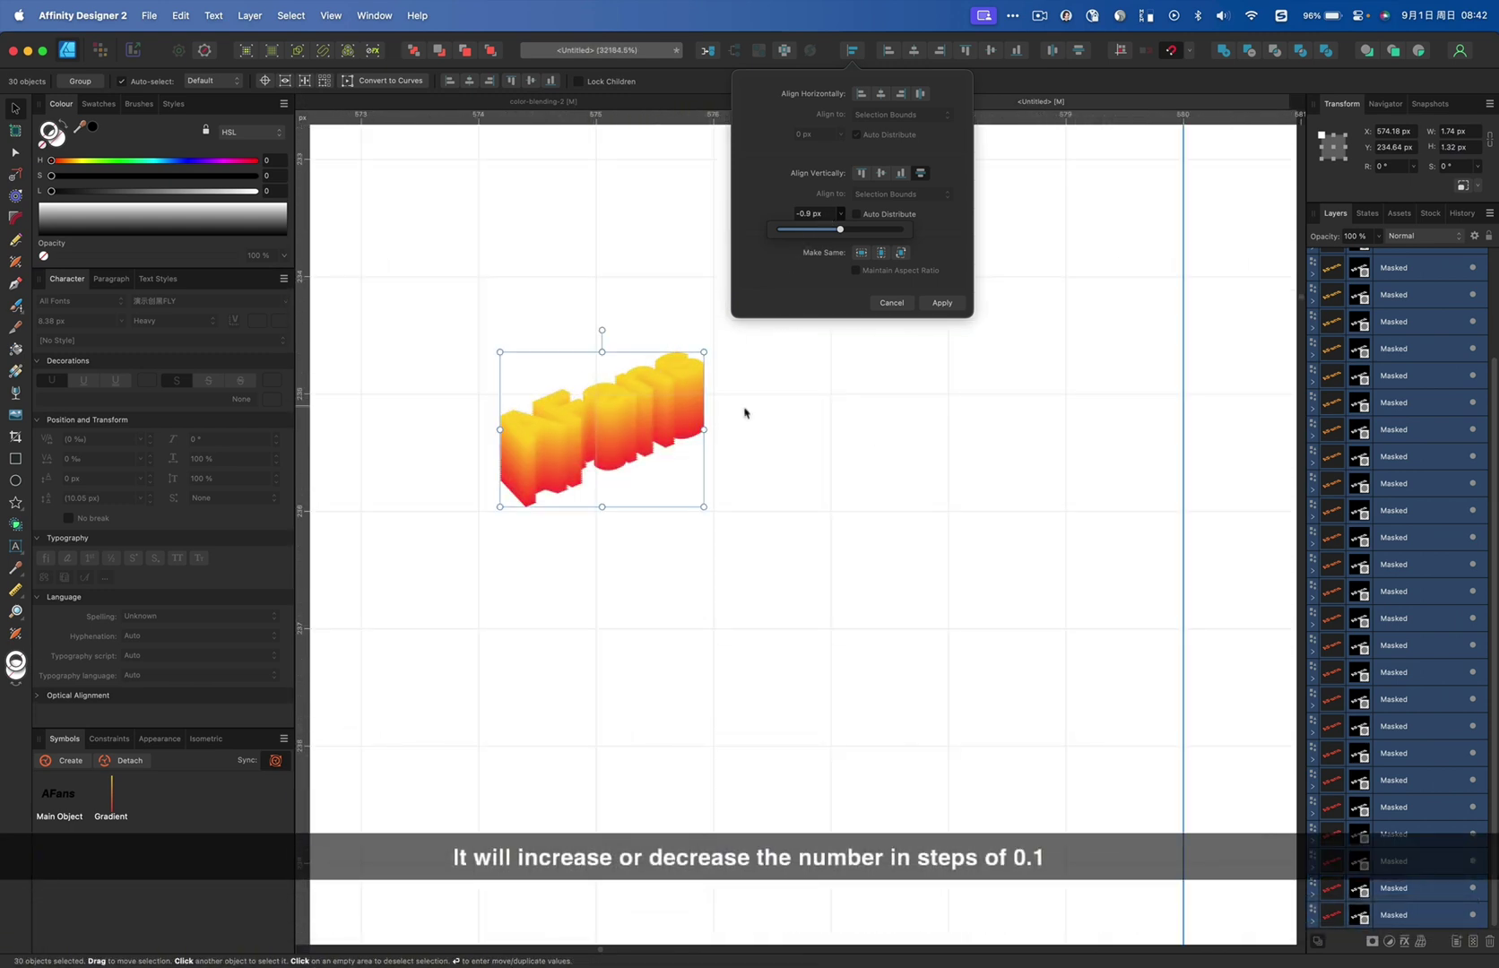
scroll(745, 415, up, 3)
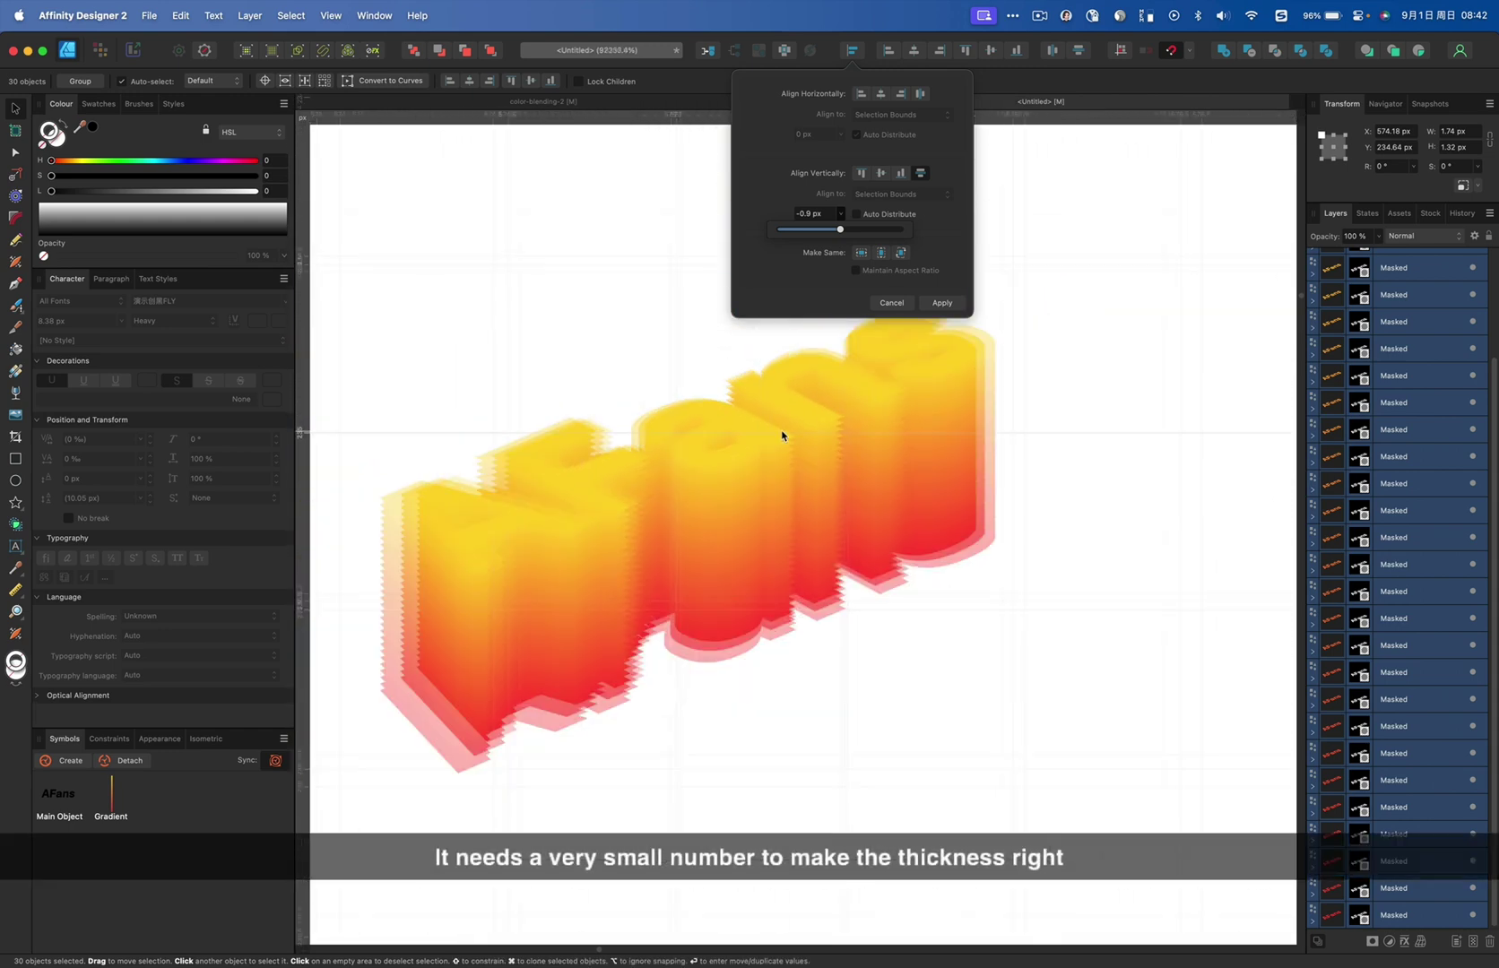
scroll(781, 436, down, 1)
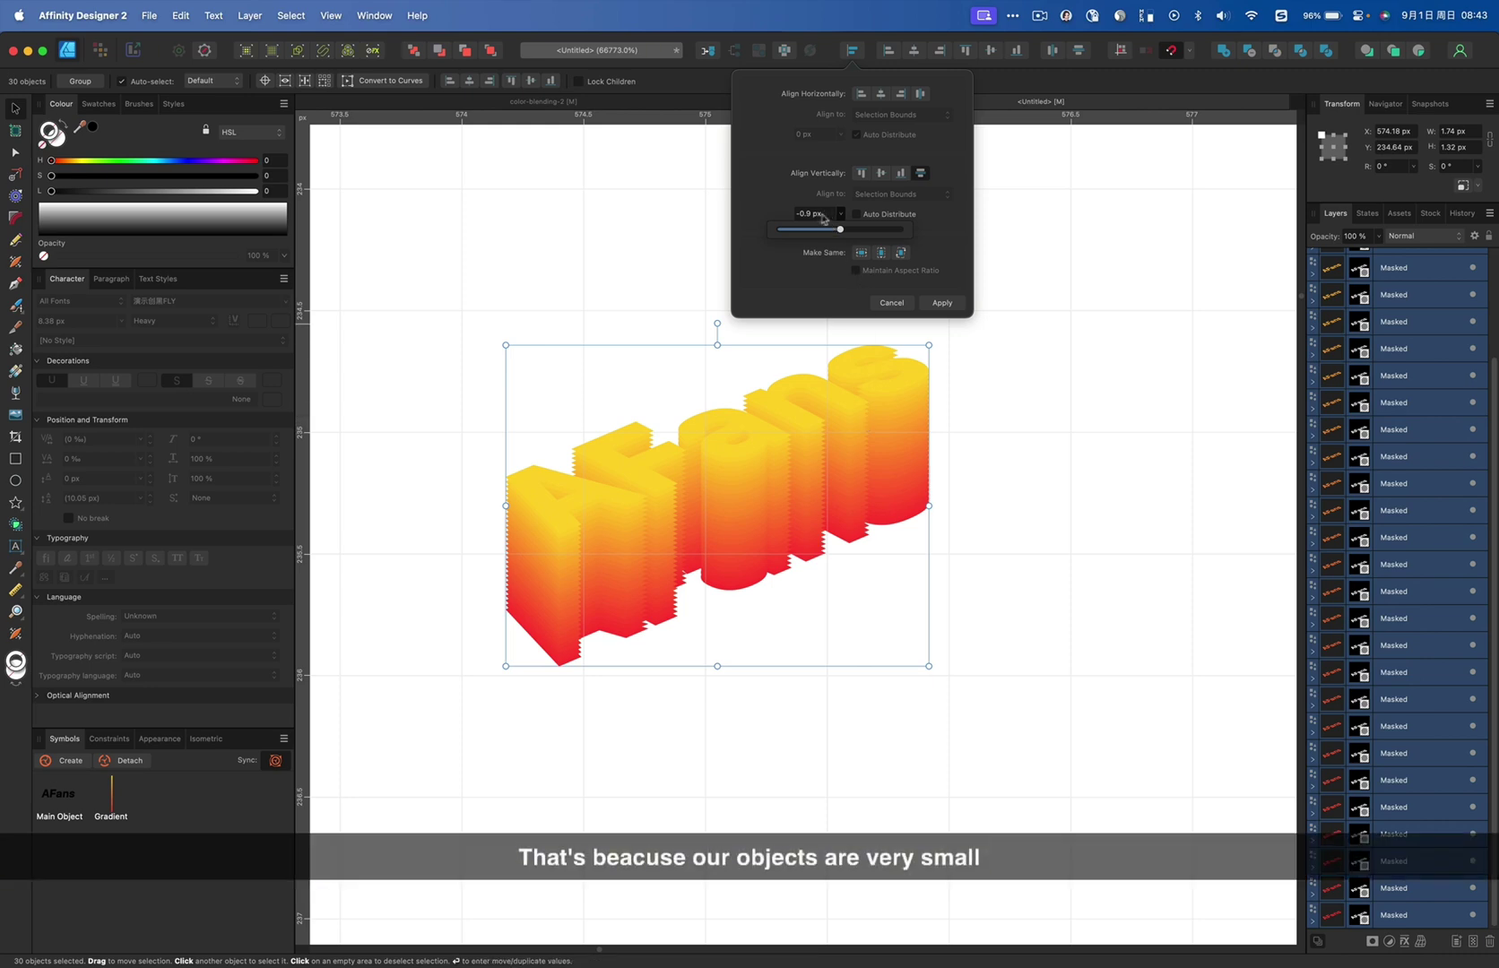
key(alt)
click(943, 304)
Group the 30 Masked objects and scale the group up to about 70 px wide by 47 px high
scroll(951, 377, down, 10)
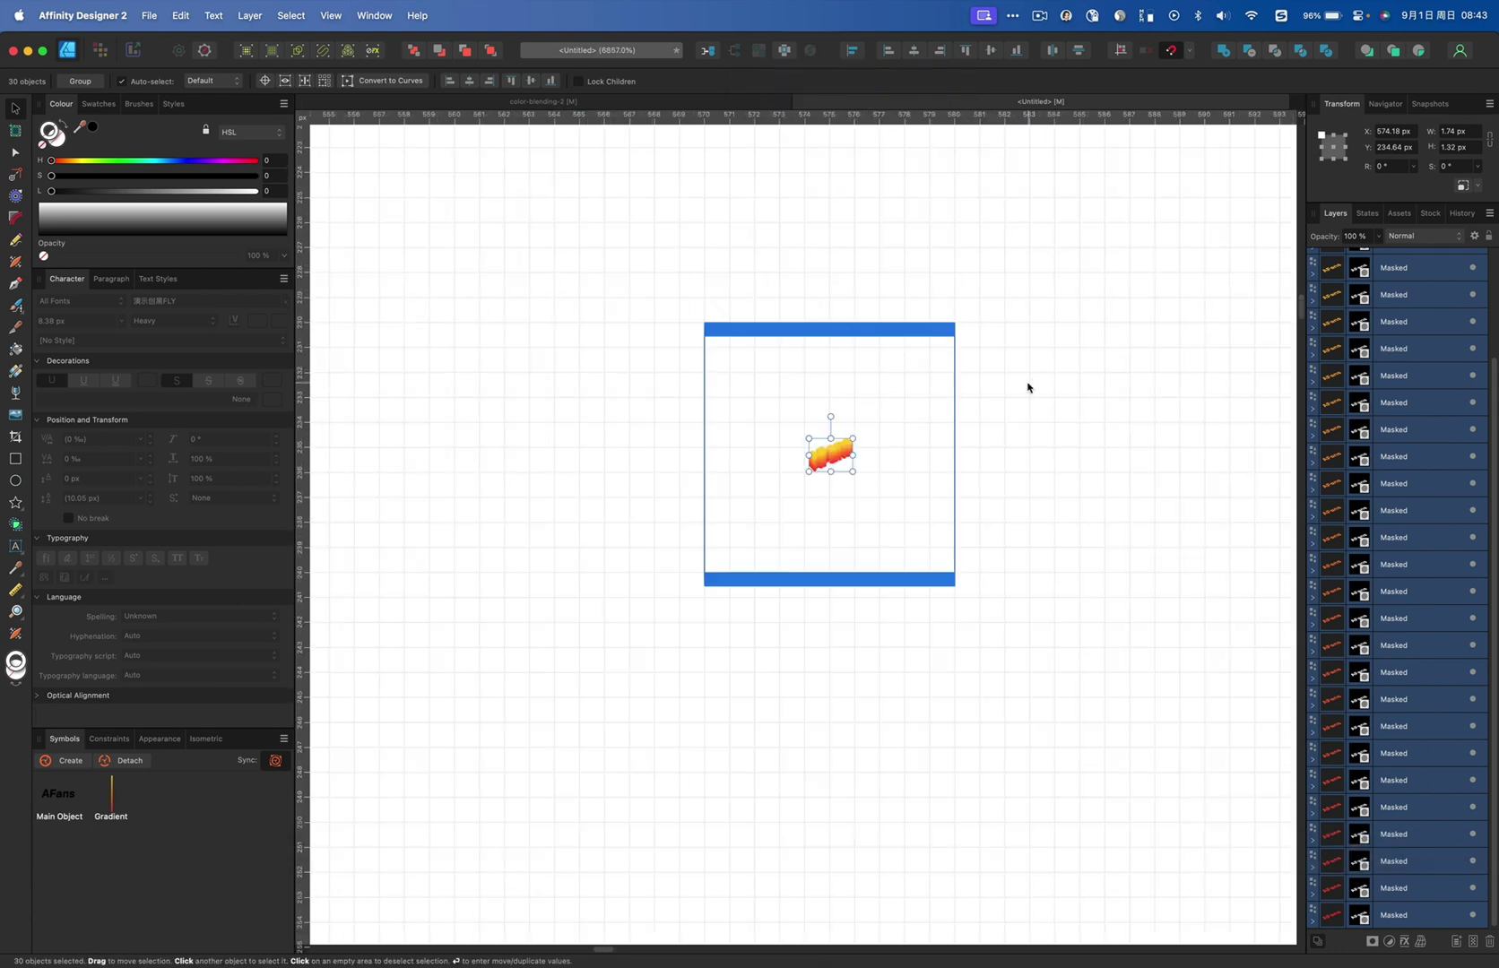
drag(1080, 351, 569, 588)
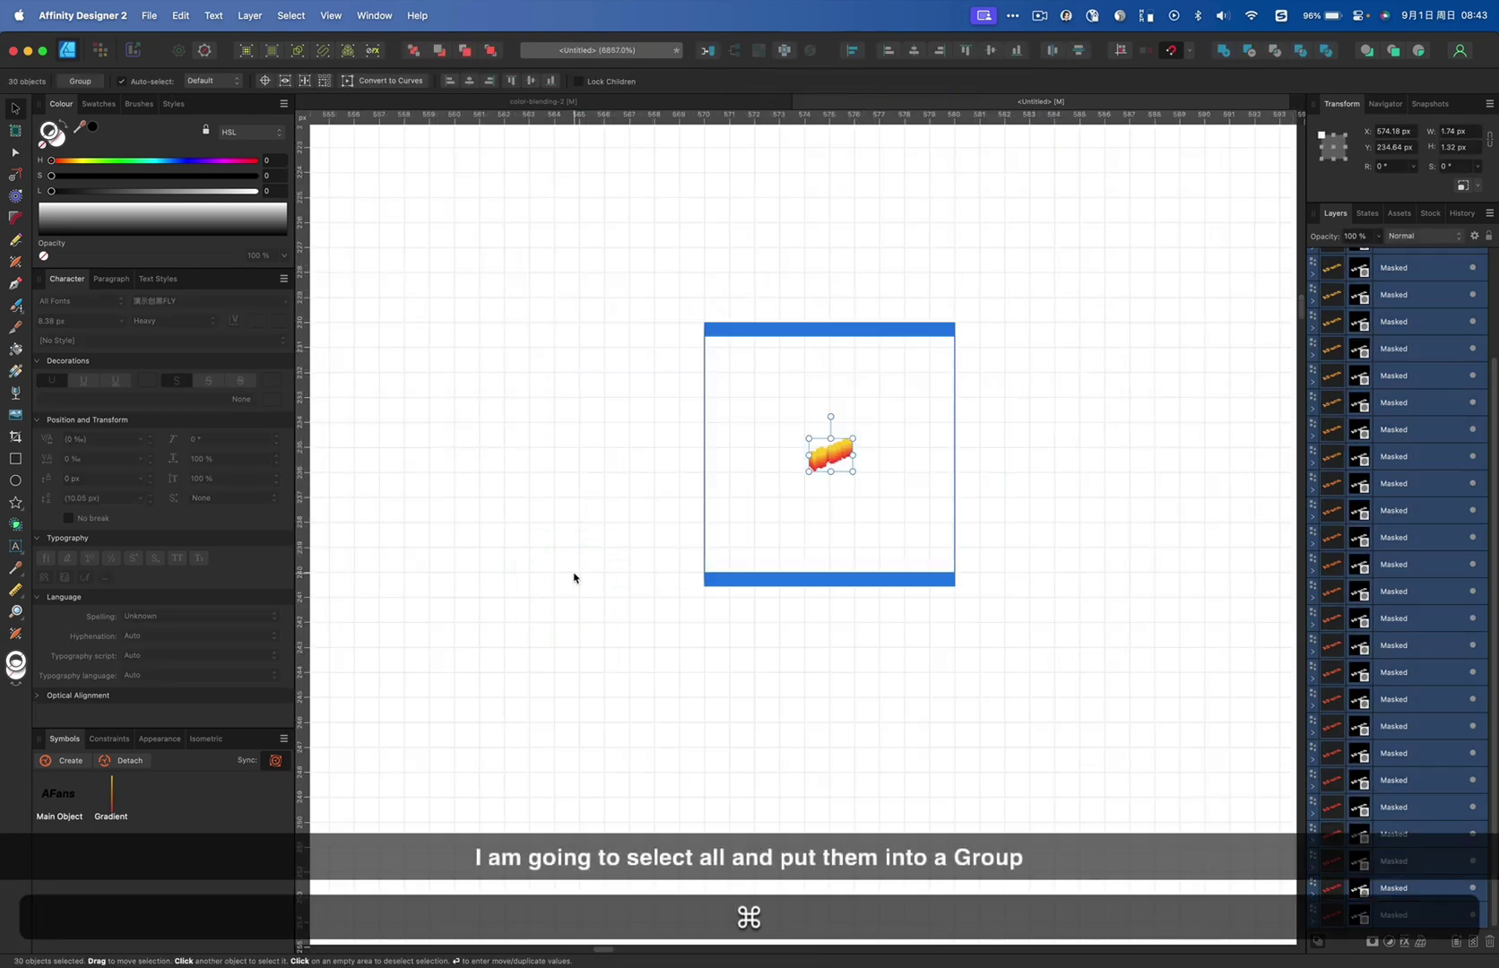
key(super+g)
scroll(583, 565, down, 3)
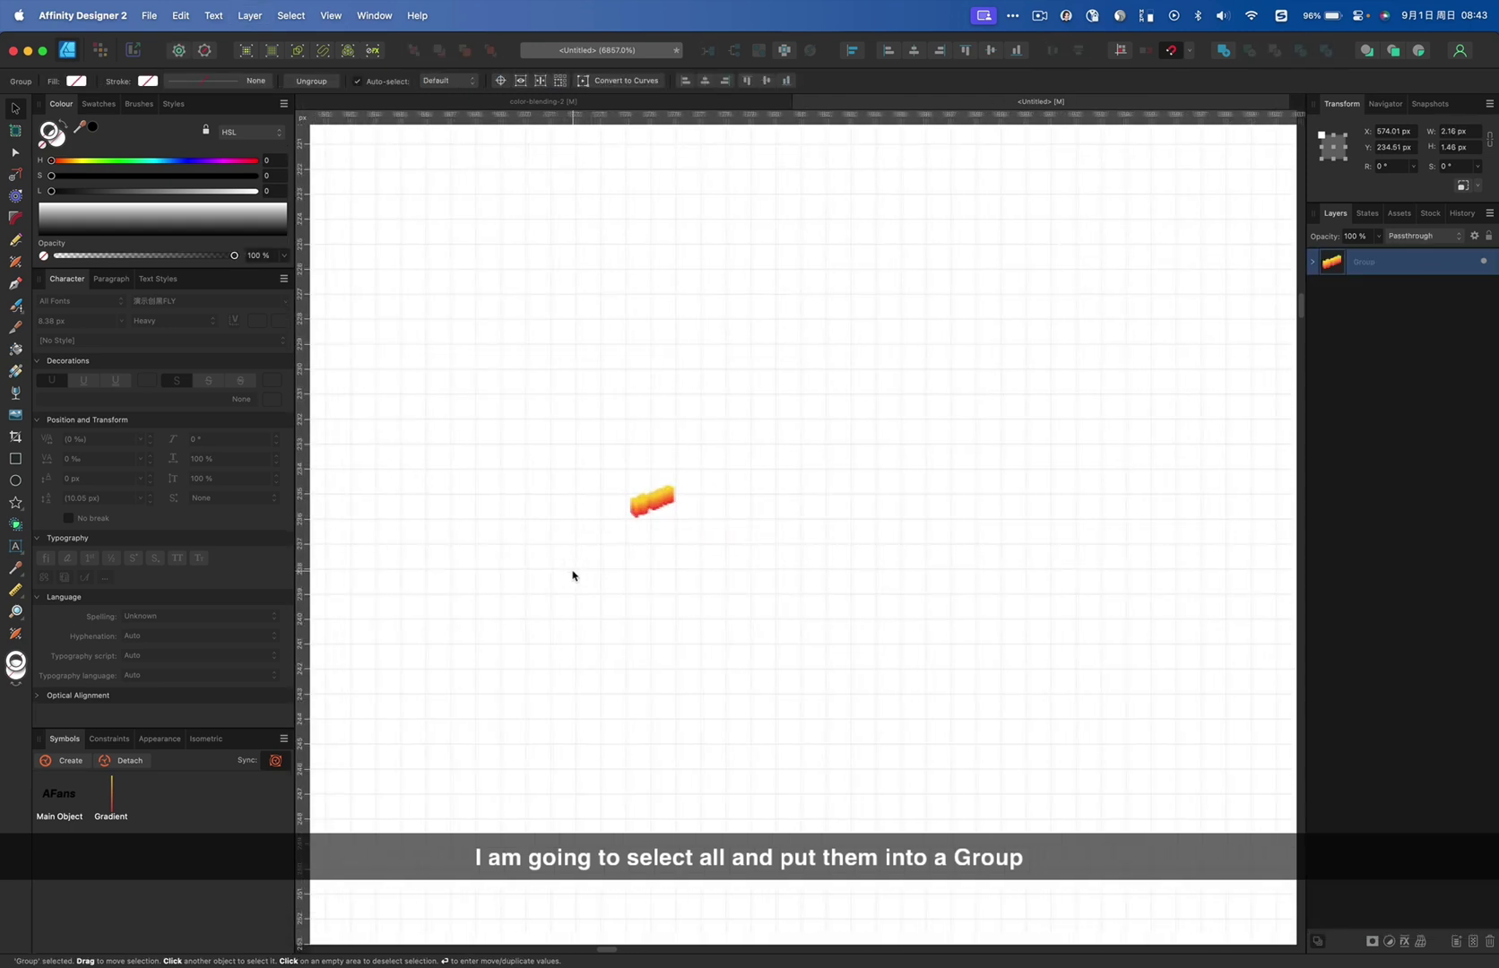
drag(615, 507, 1061, 228)
scroll(1061, 228, down, 5)
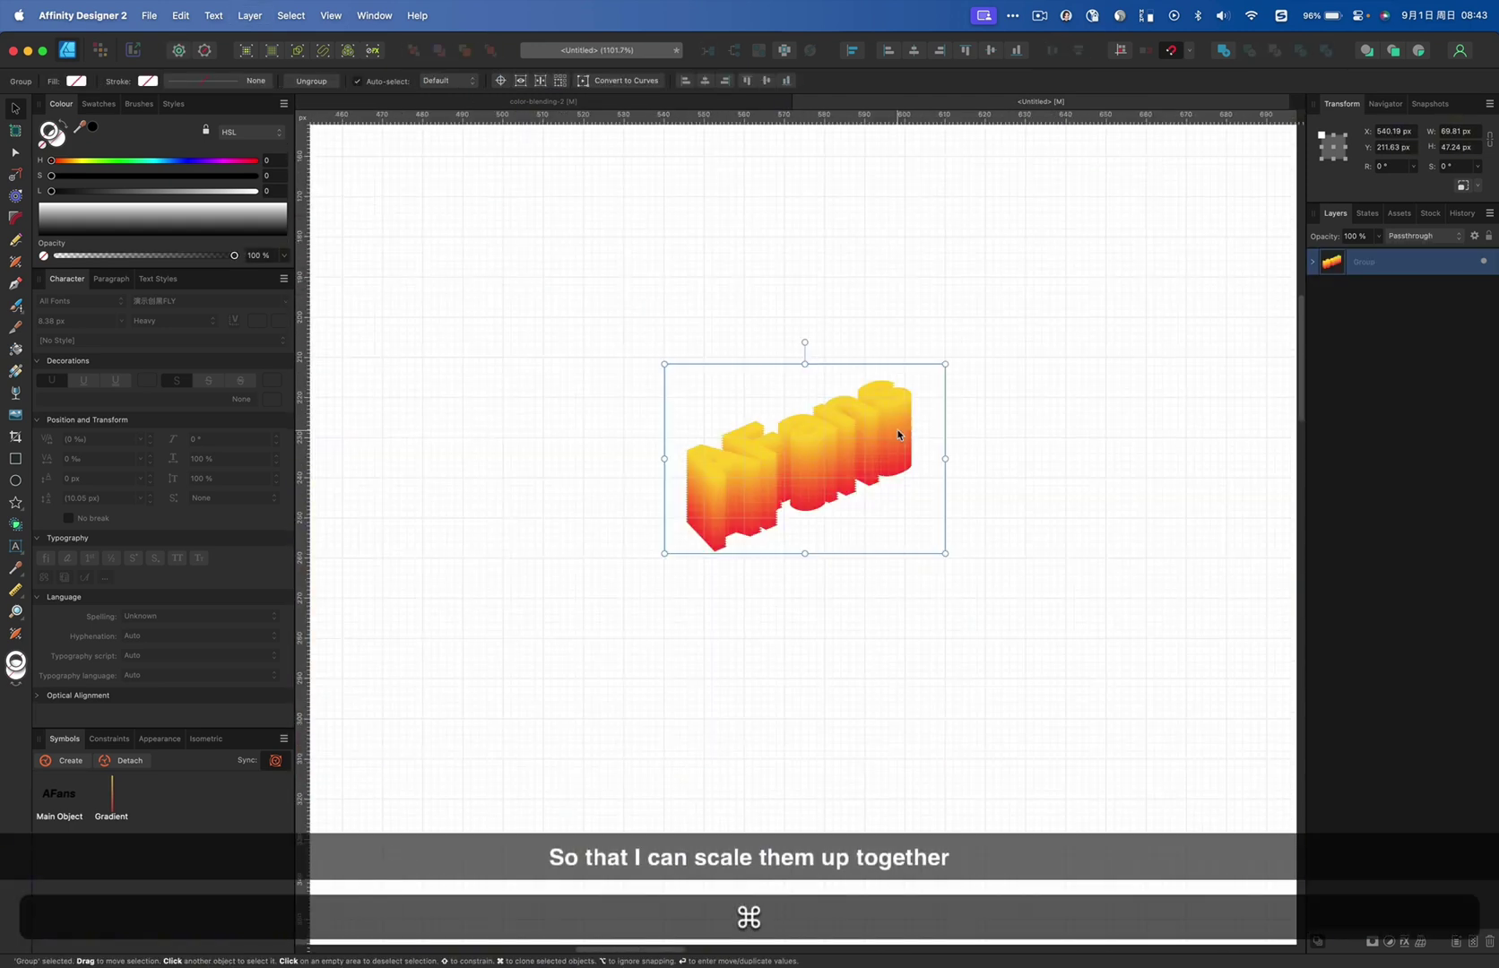
Expand the group's layers, reselect the whole group and scale it up to about 488 px wide by 330 px high
click(1310, 261)
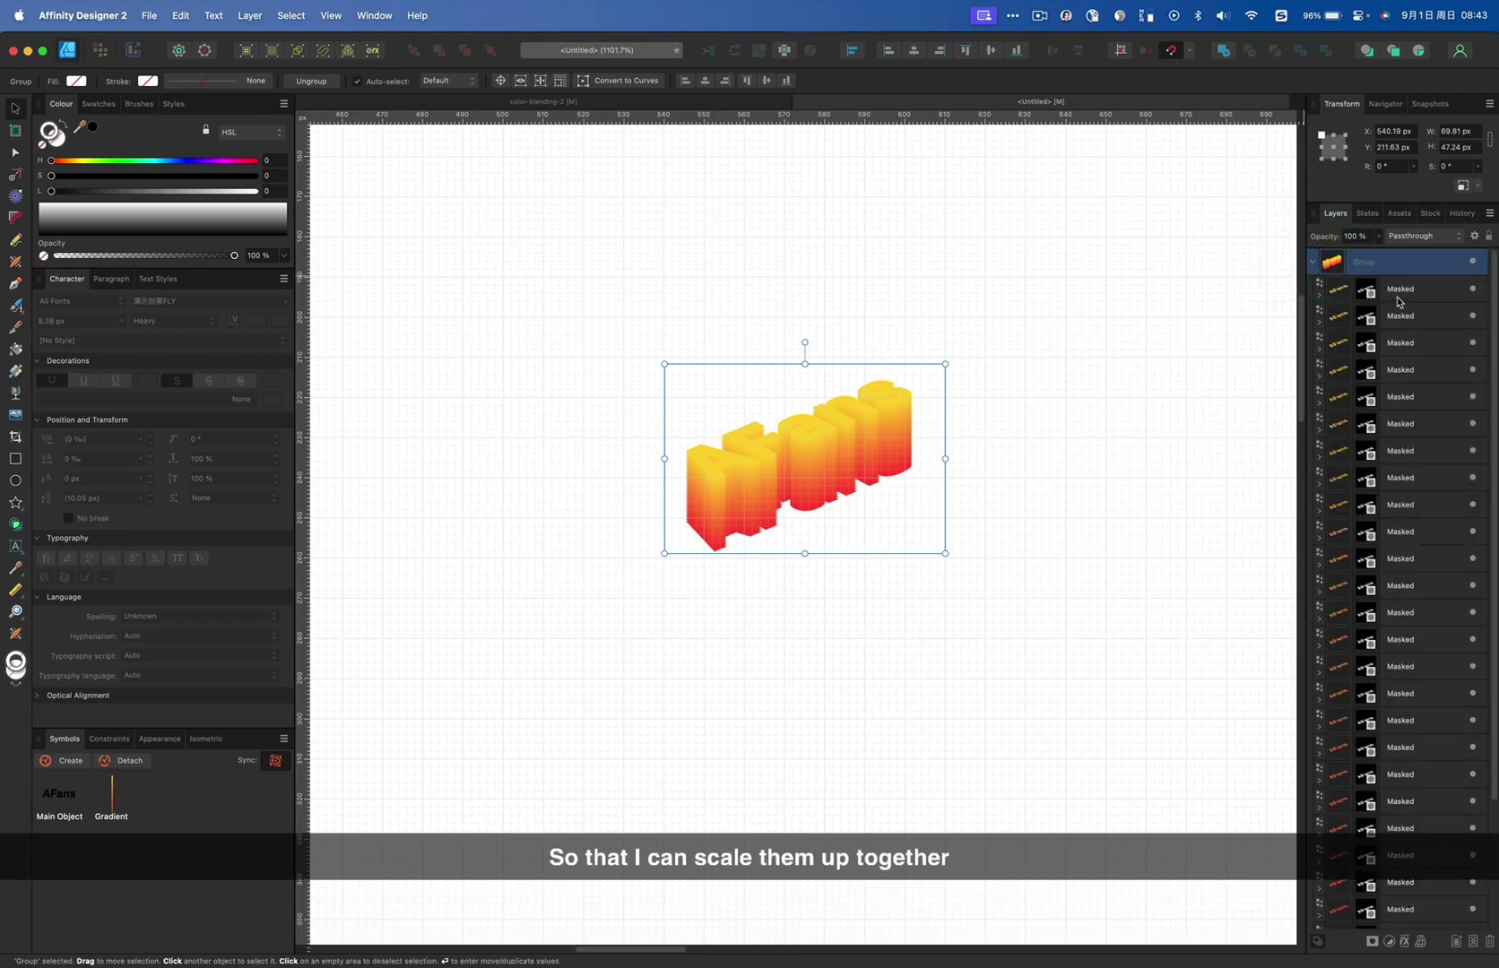
click(1399, 289)
click(1067, 344)
scroll(770, 597, down, 5)
click(934, 492)
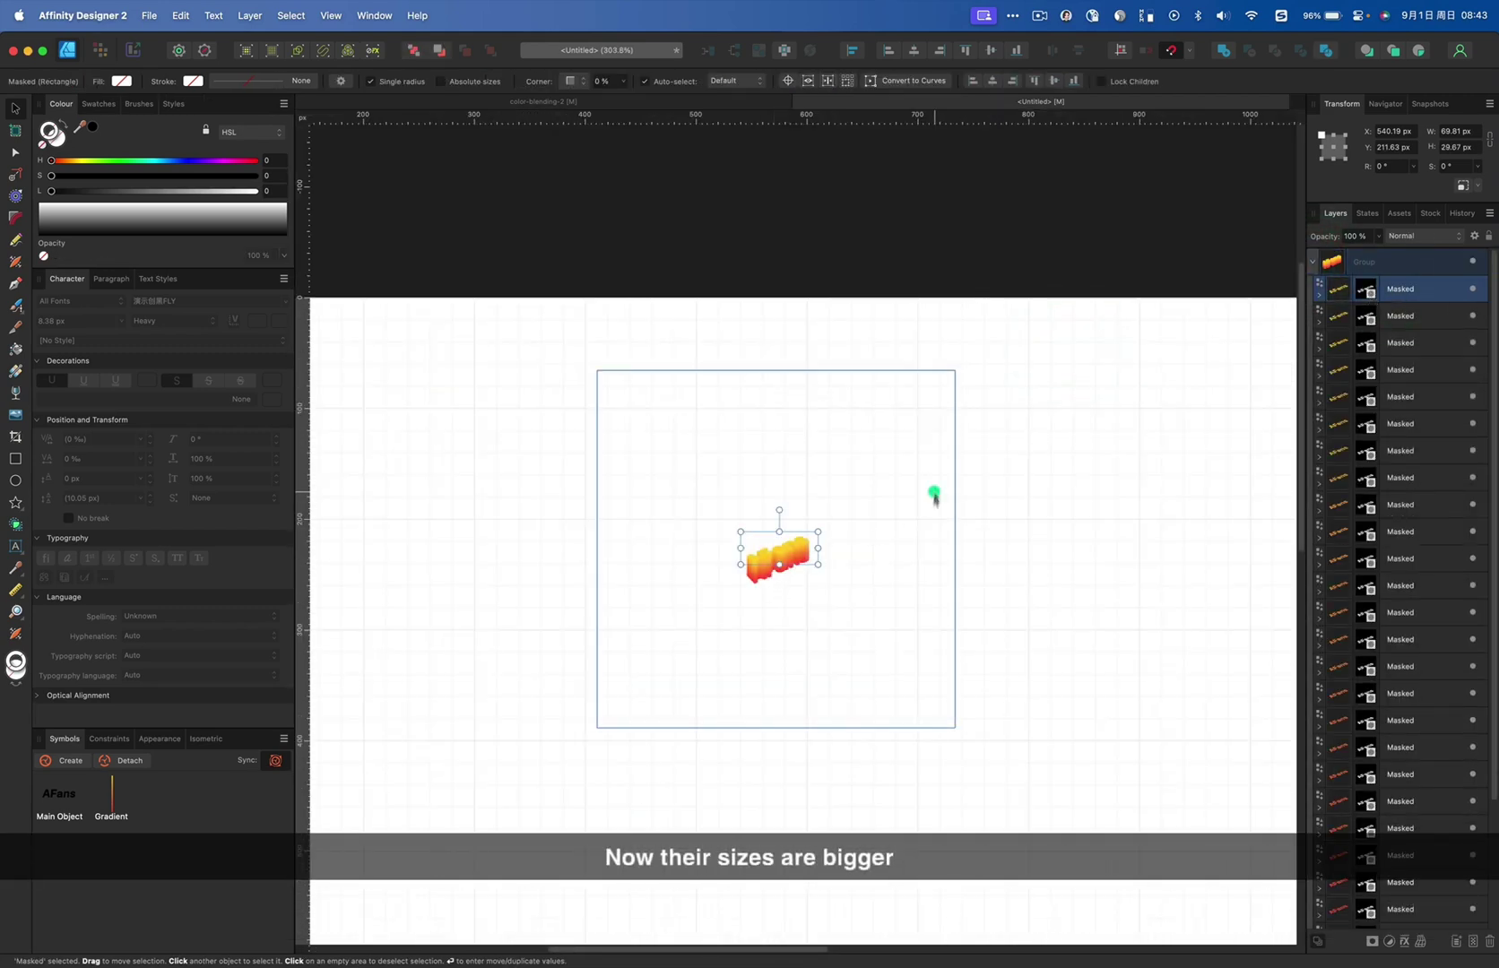
click(1131, 419)
drag(1095, 372, 575, 827)
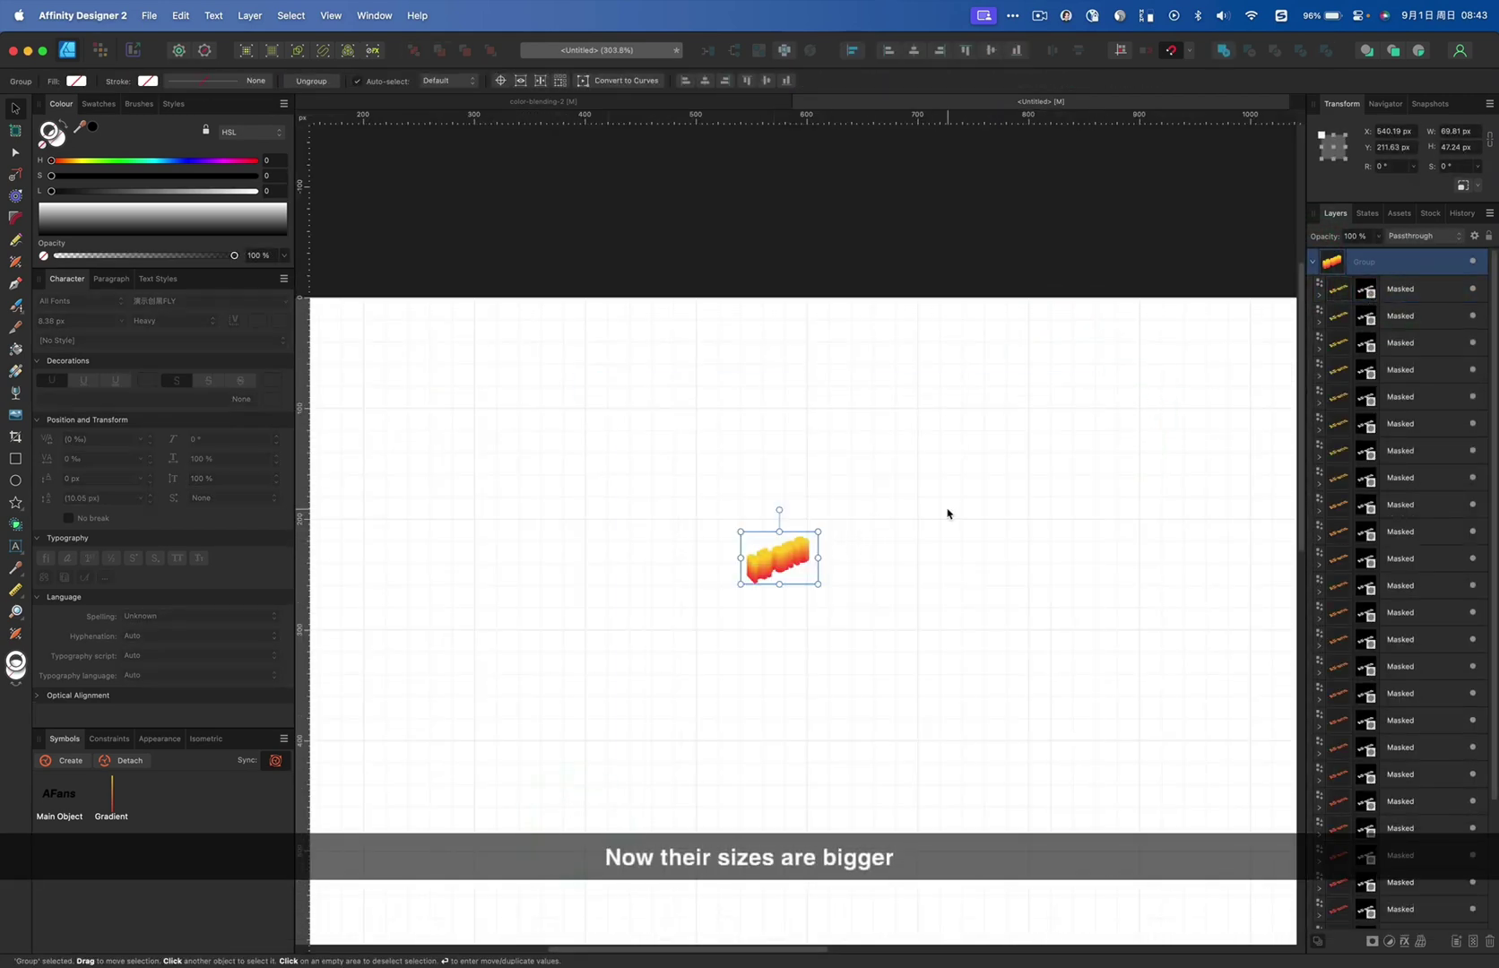
drag(819, 532, 1064, 398)
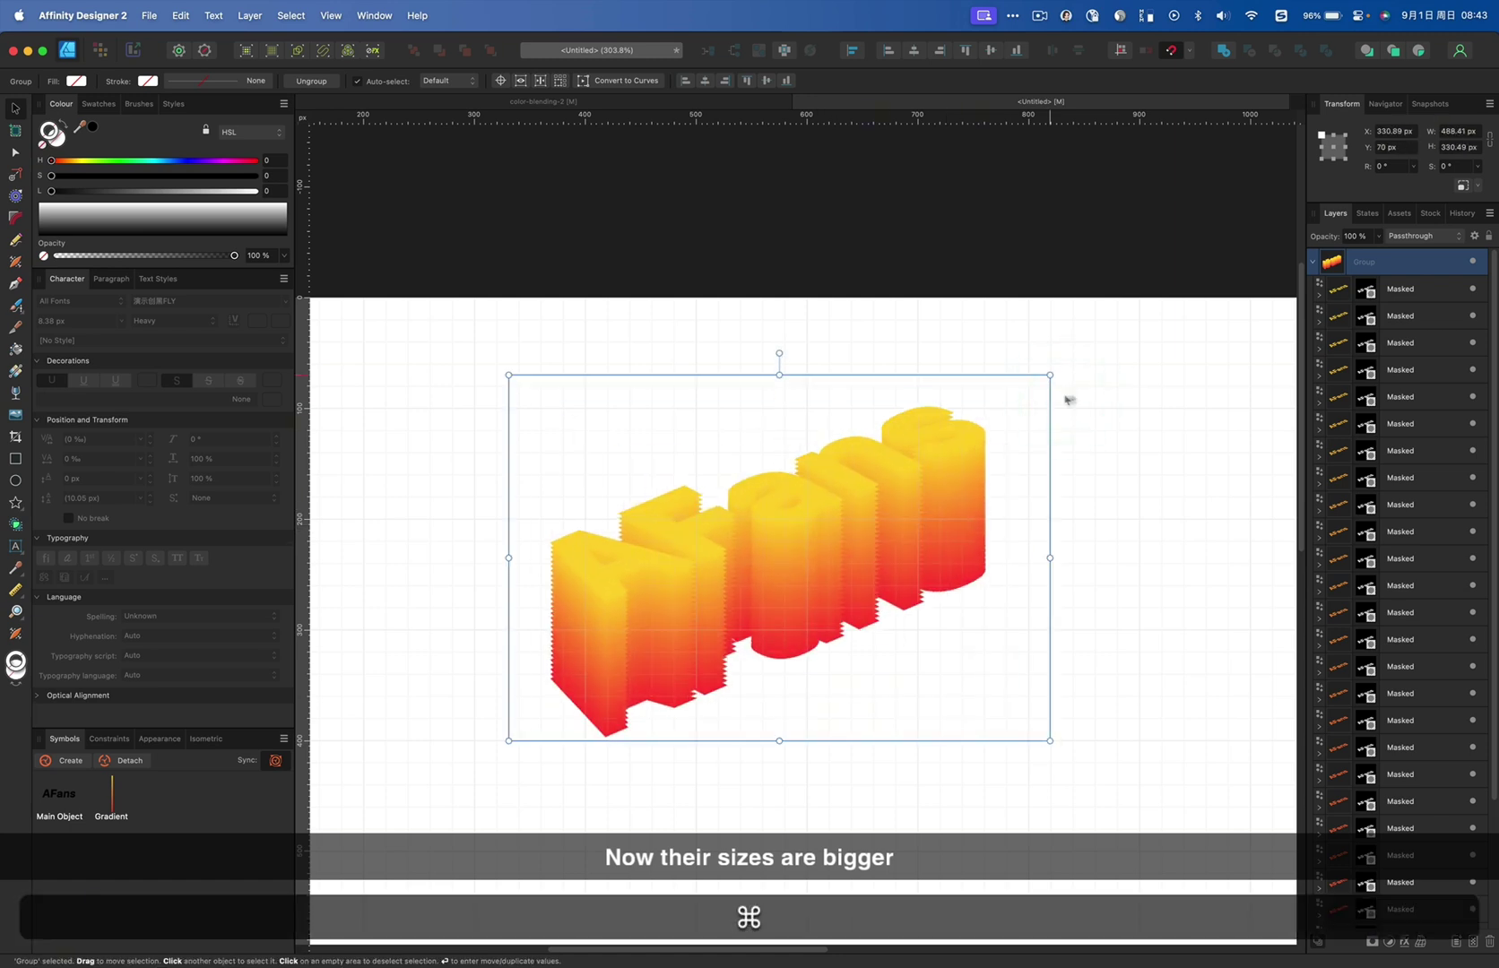
Select all 30 Masked objects inside the group and space them vertically without Auto Distribute
click(1425, 289)
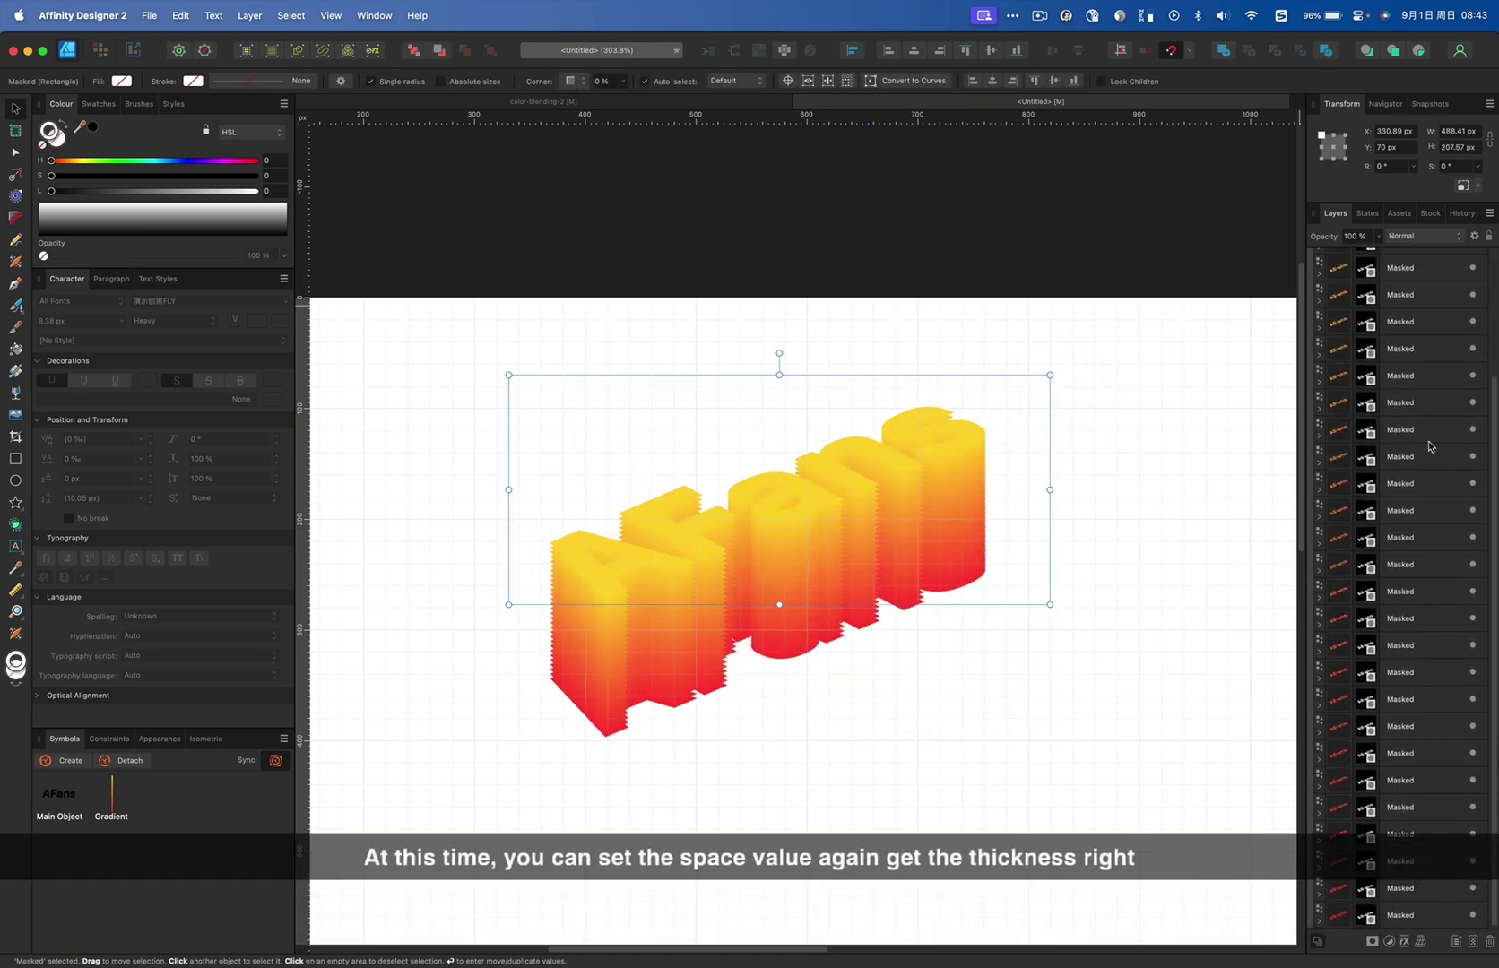
shift+click(1439, 915)
click(853, 50)
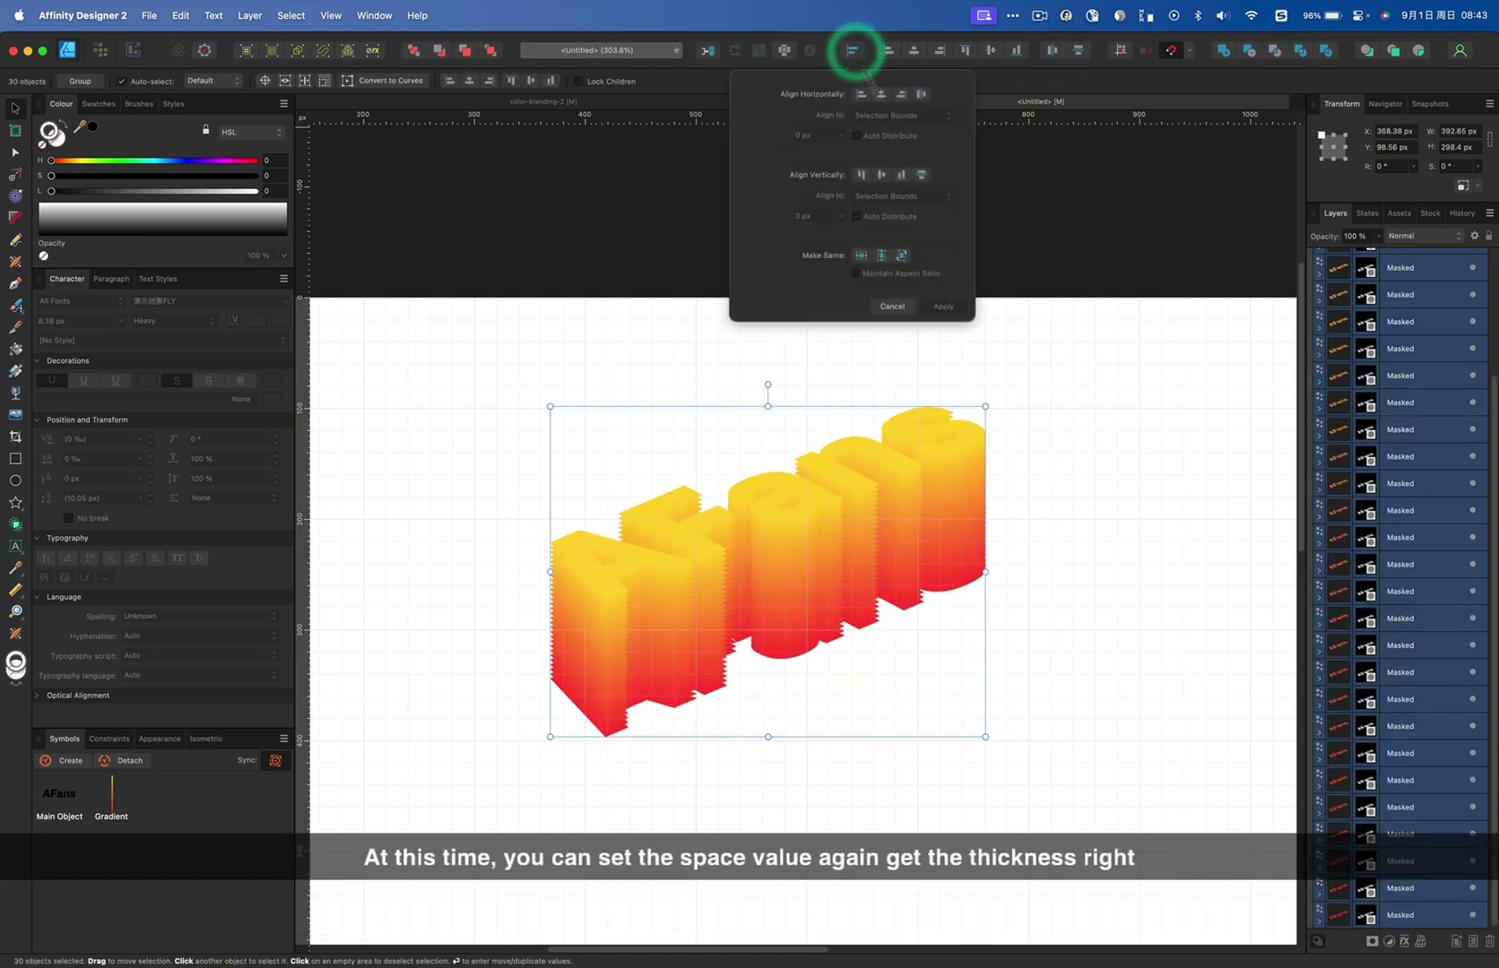
click(922, 170)
click(866, 213)
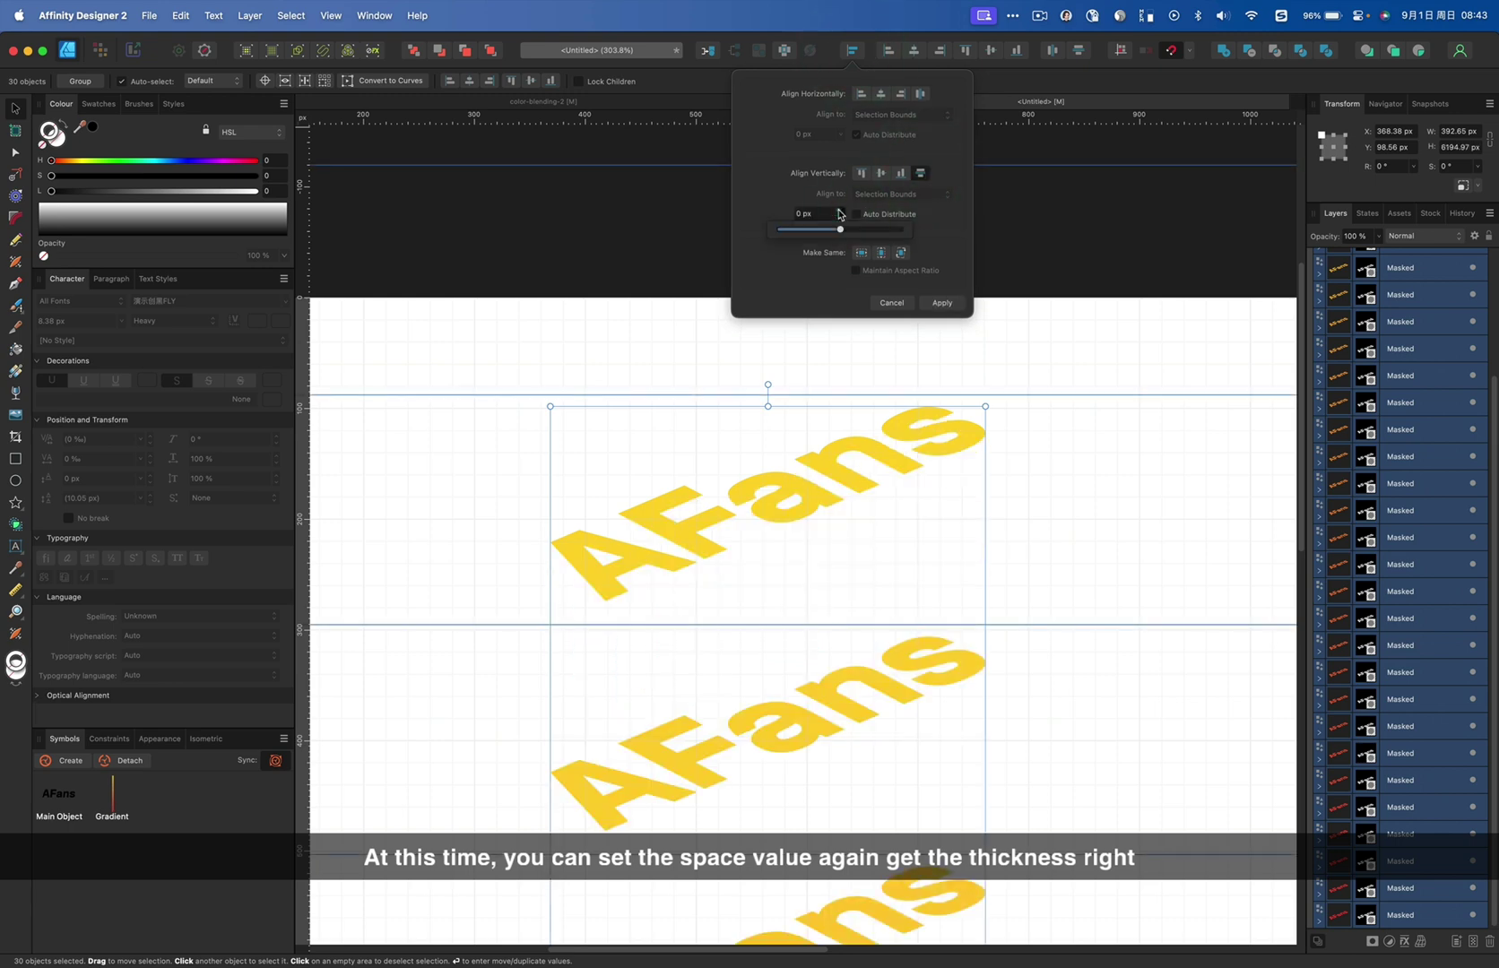
Fine-tune the negative vertical spacing until the extruded text is about 209 px high, and apply it
drag(840, 230, 815, 240)
scroll(806, 215, down, 4)
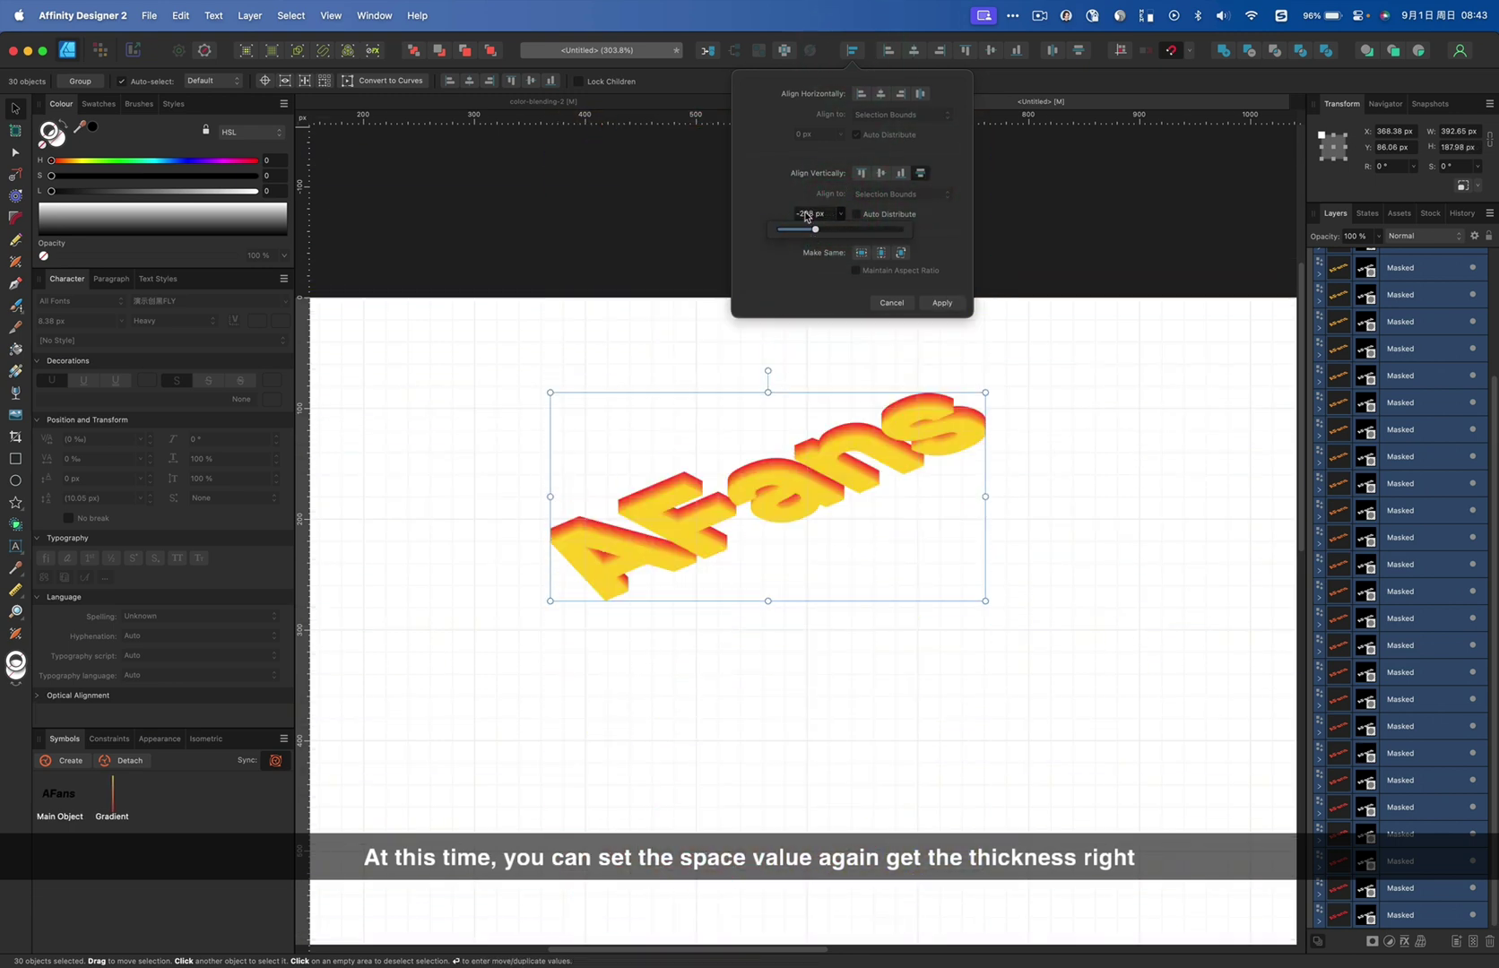
scroll(805, 215, up, 3)
scroll(805, 215, down, 1)
alt+scroll(805, 217, down, 6)
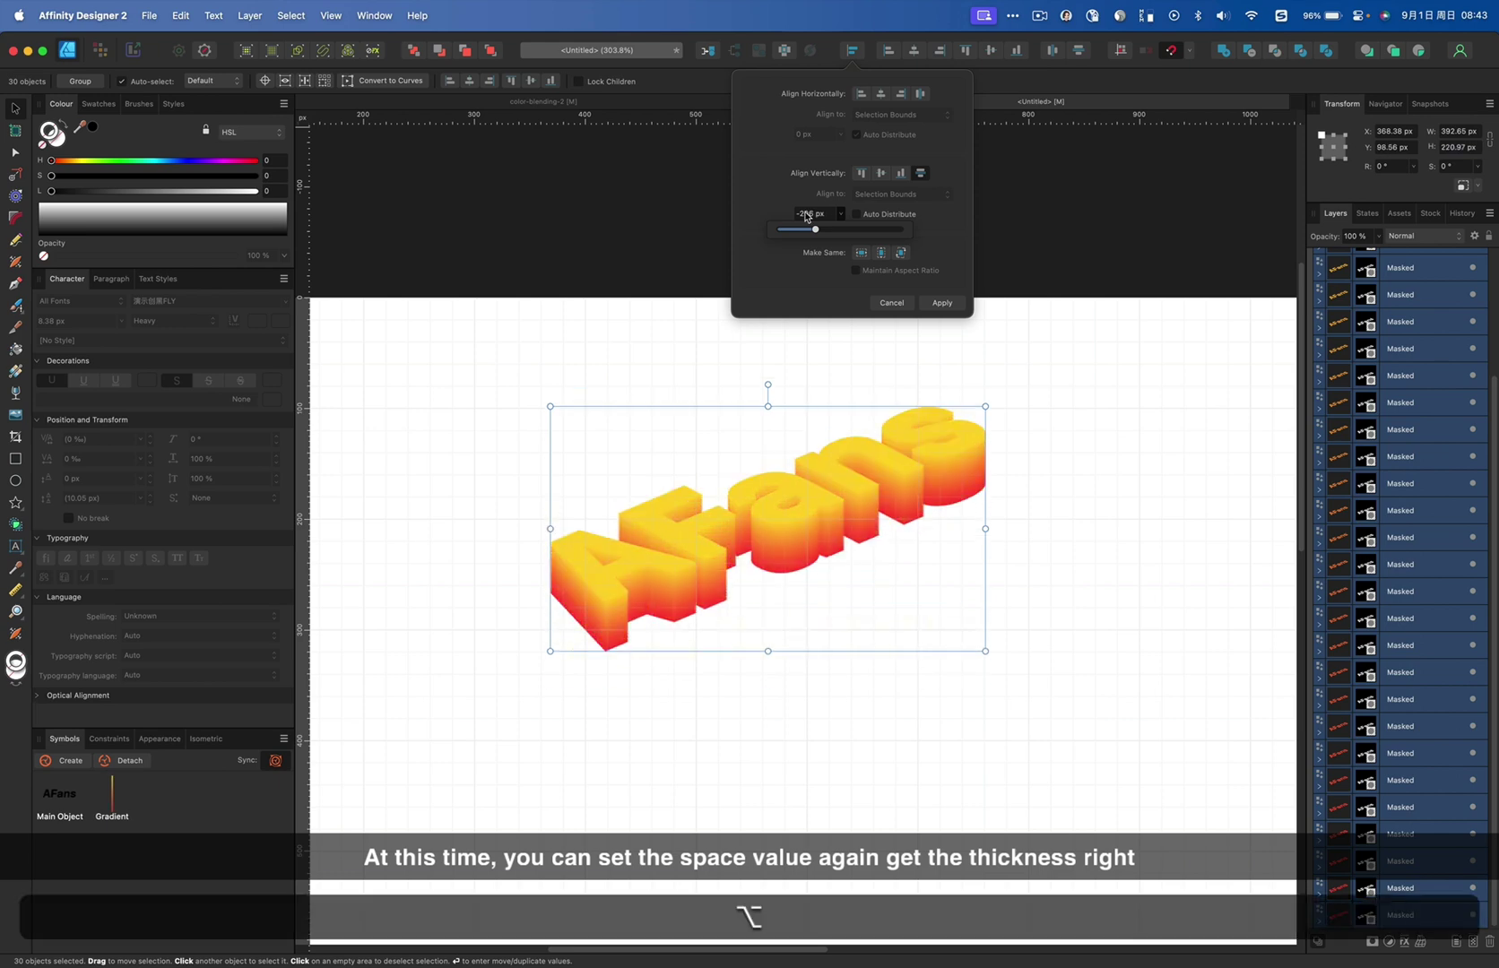
alt+scroll(806, 217, up, 3)
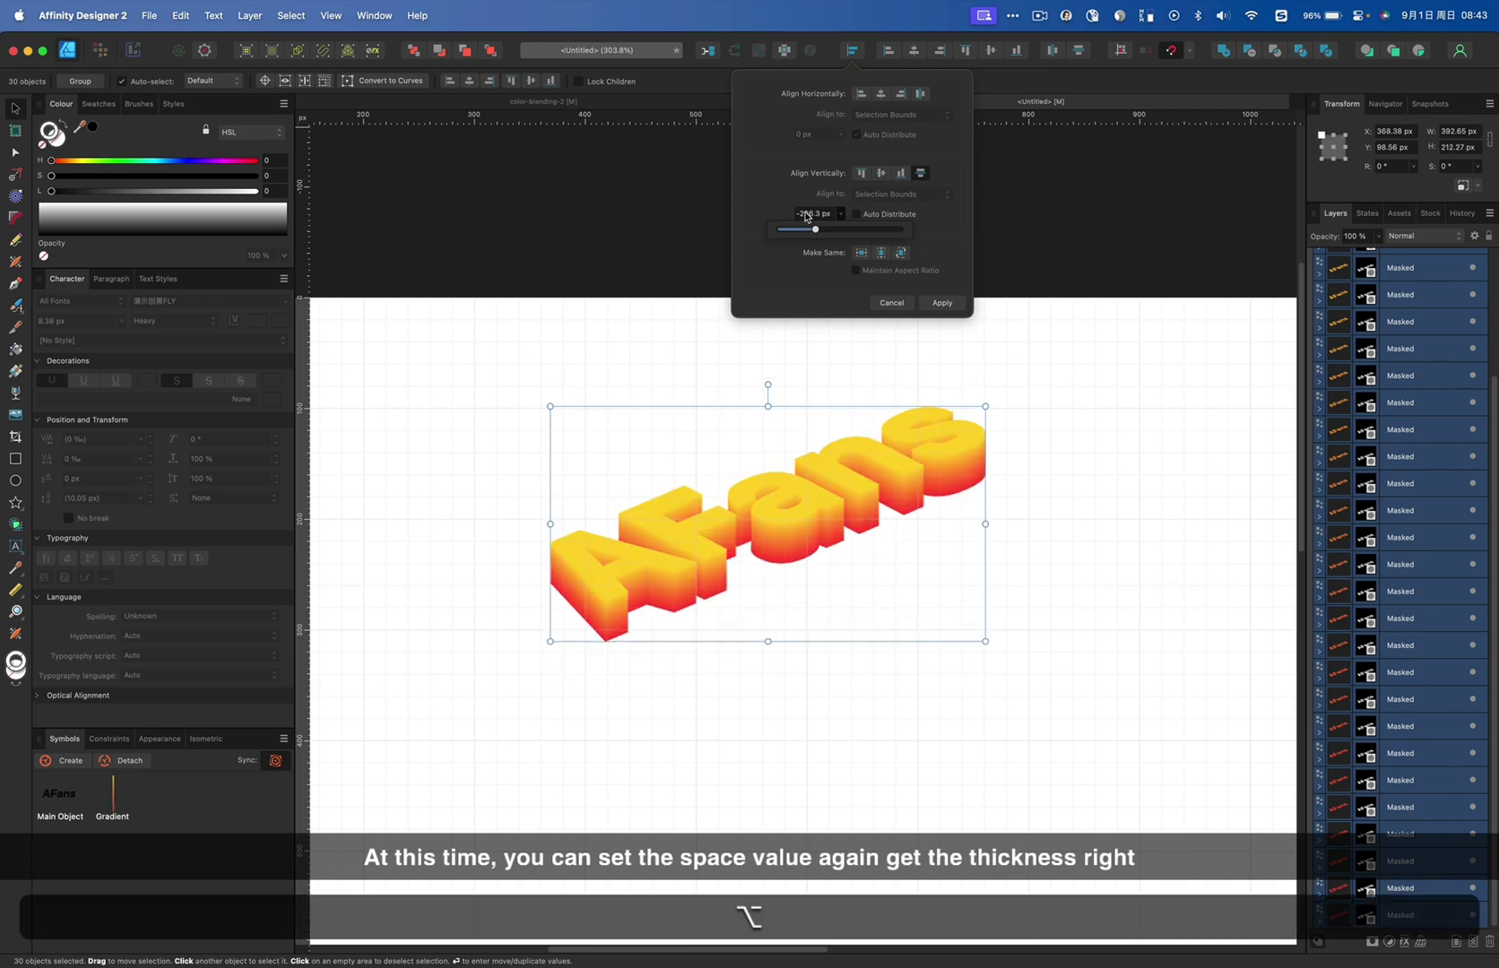
click(941, 303)
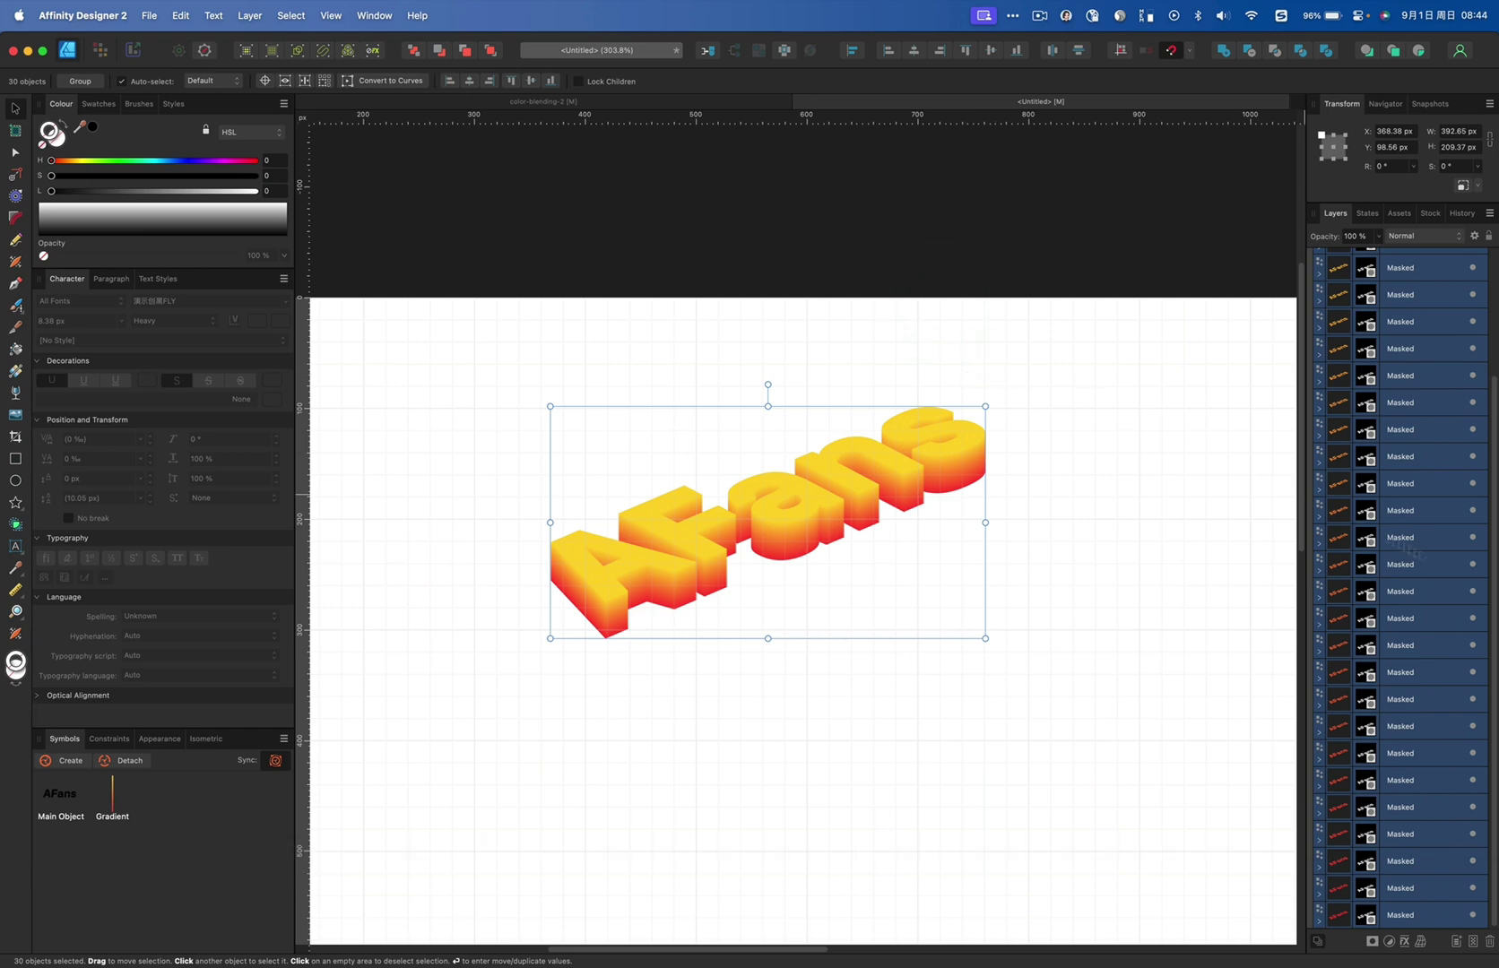
Move the lowest Masked object in the stack down about 30 px and give it a 5.6 px Gaussian Blur
click(1436, 915)
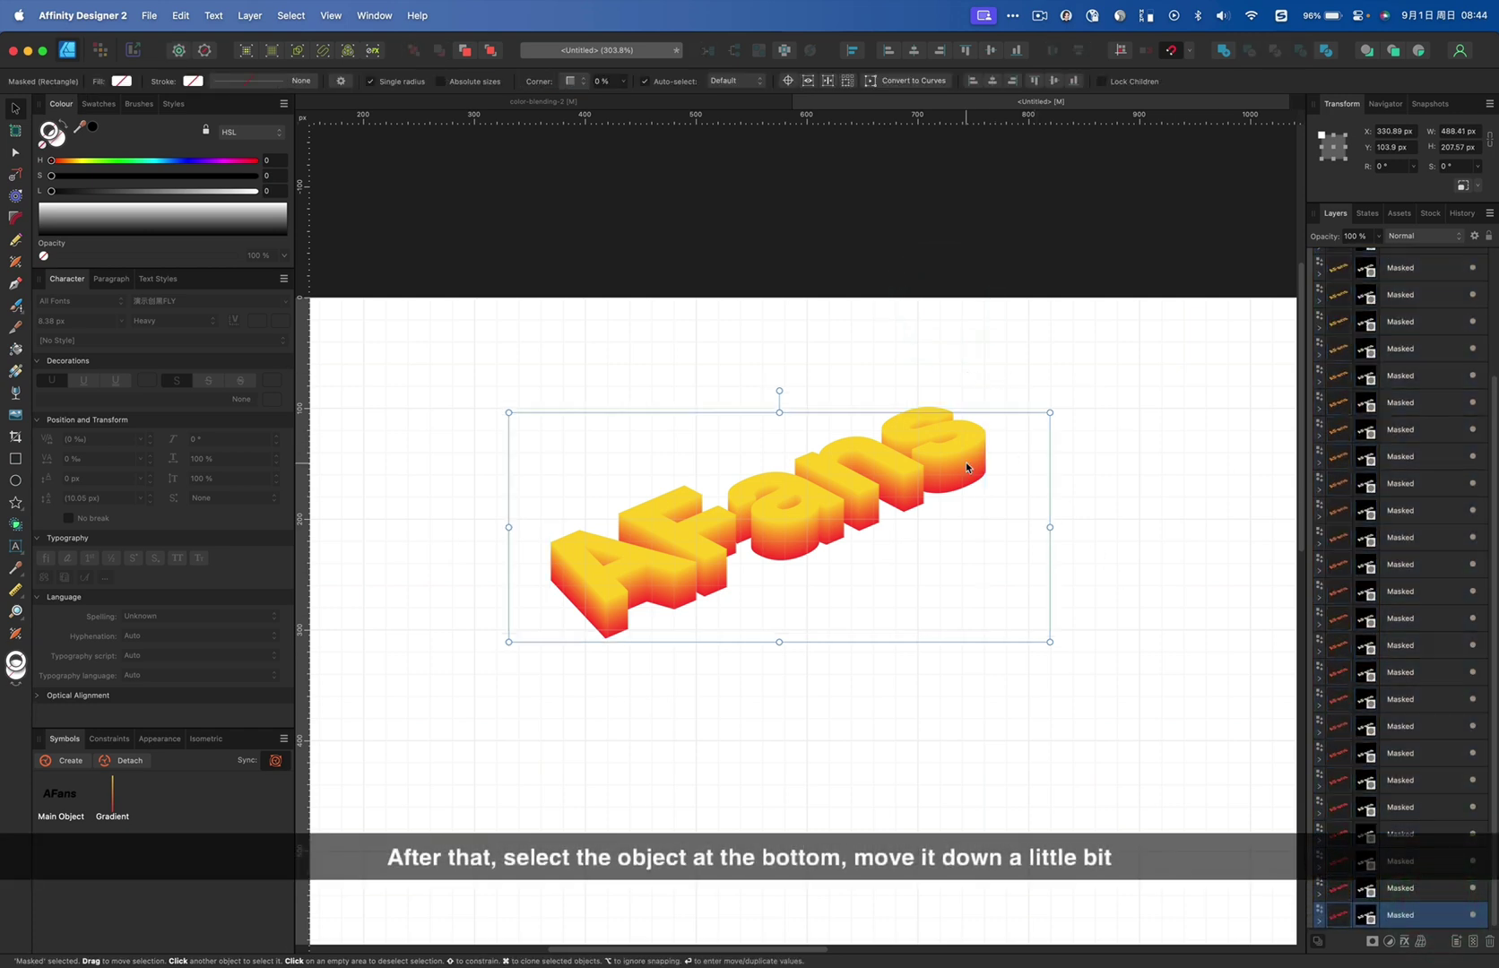
drag(965, 464, 970, 497)
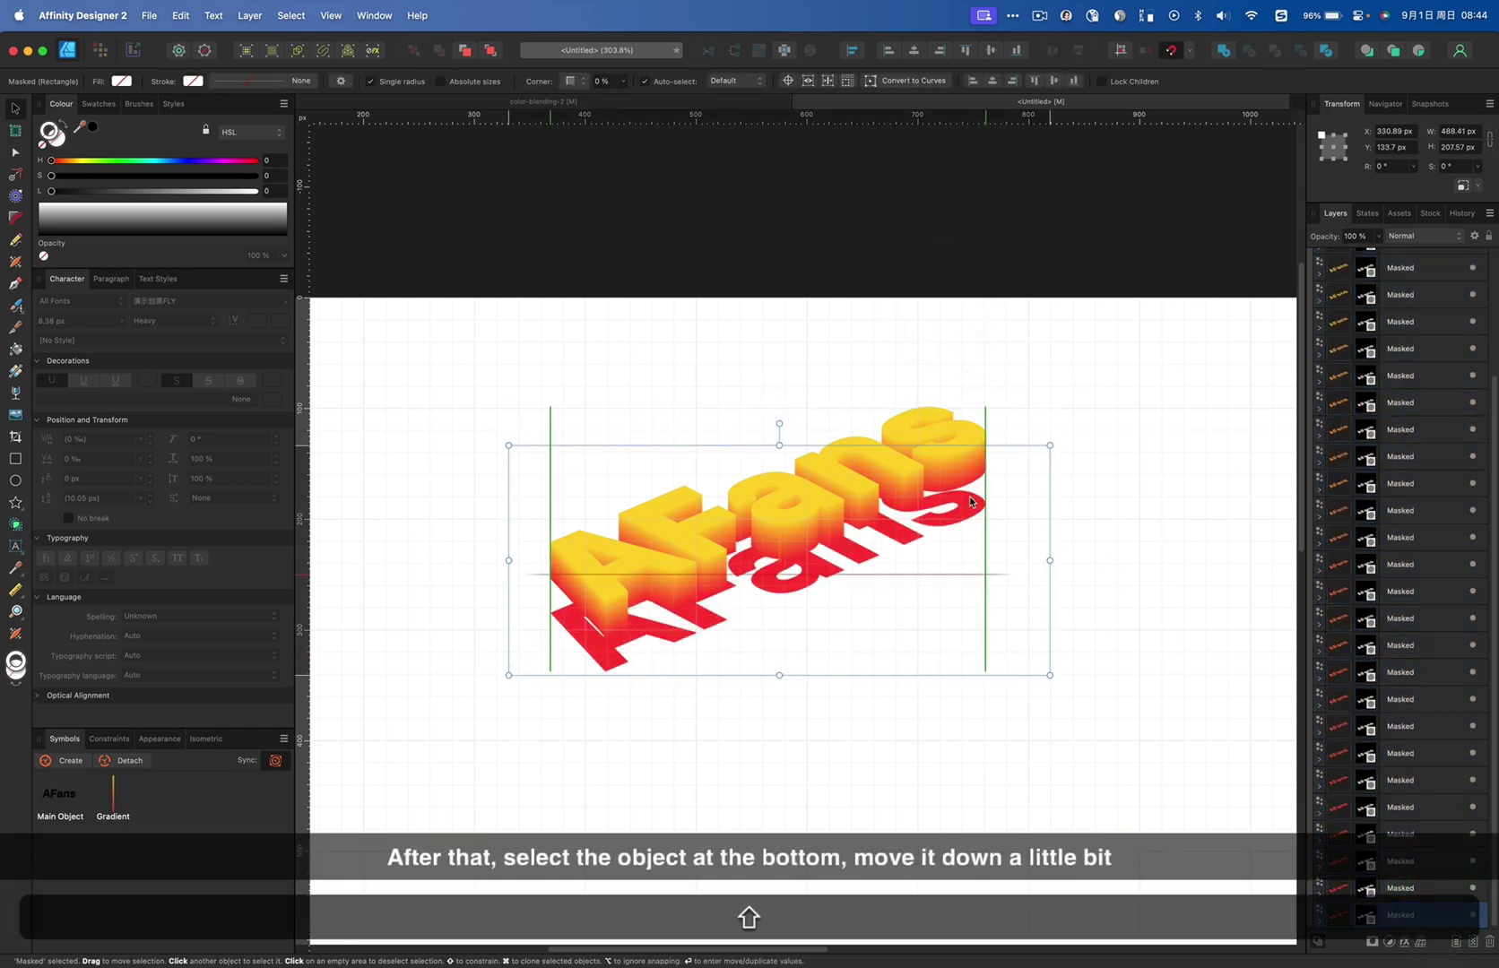
click(1405, 944)
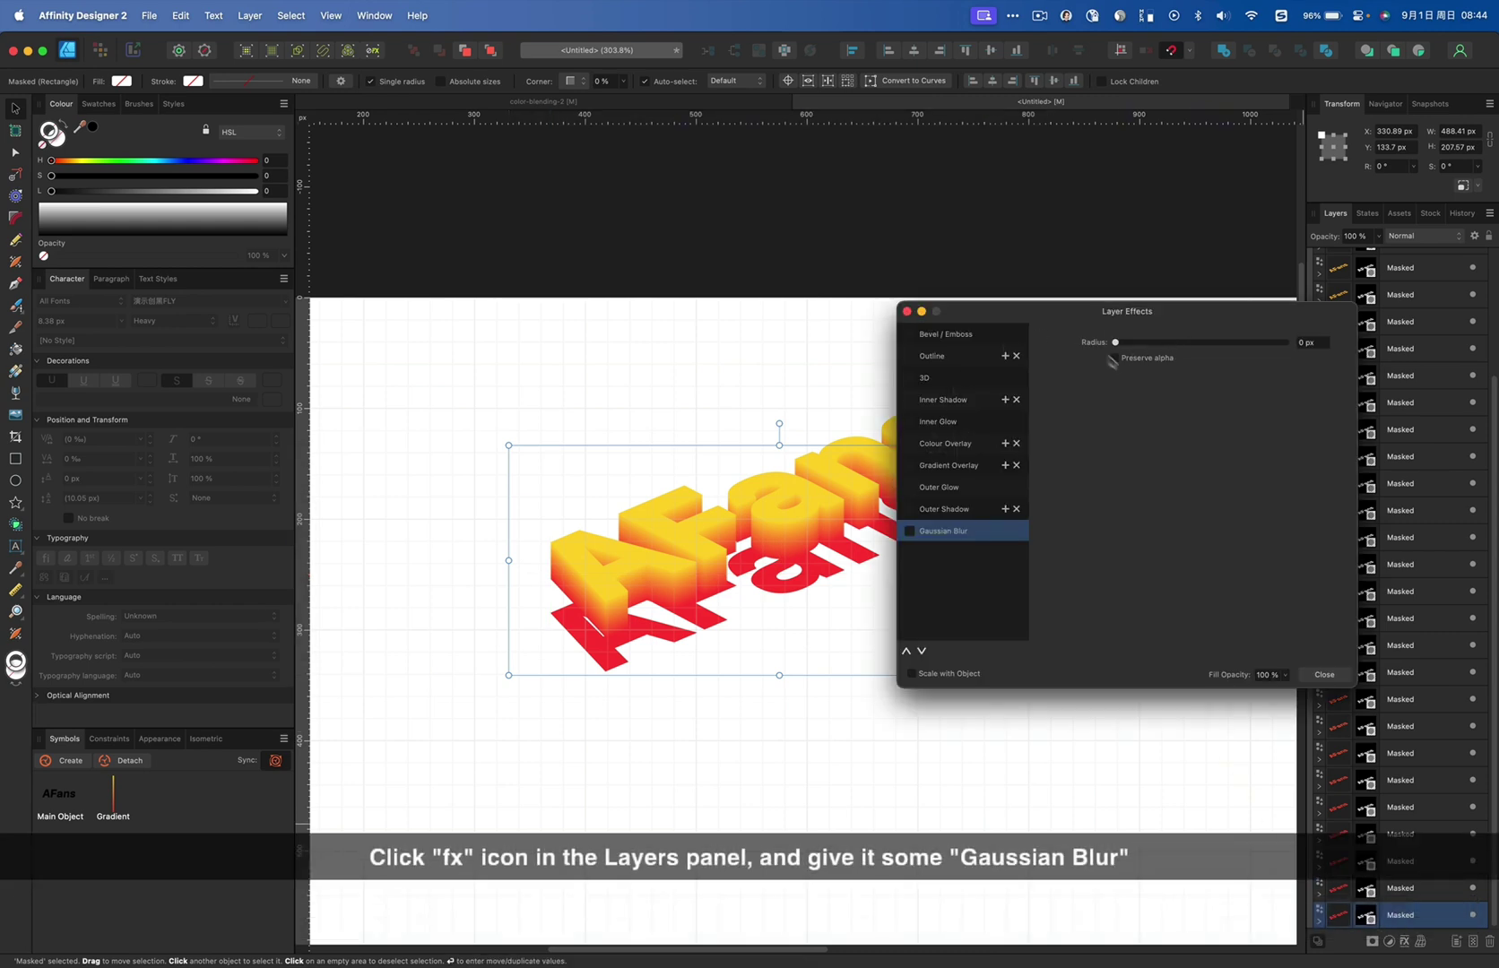
drag(1117, 344, 1167, 346)
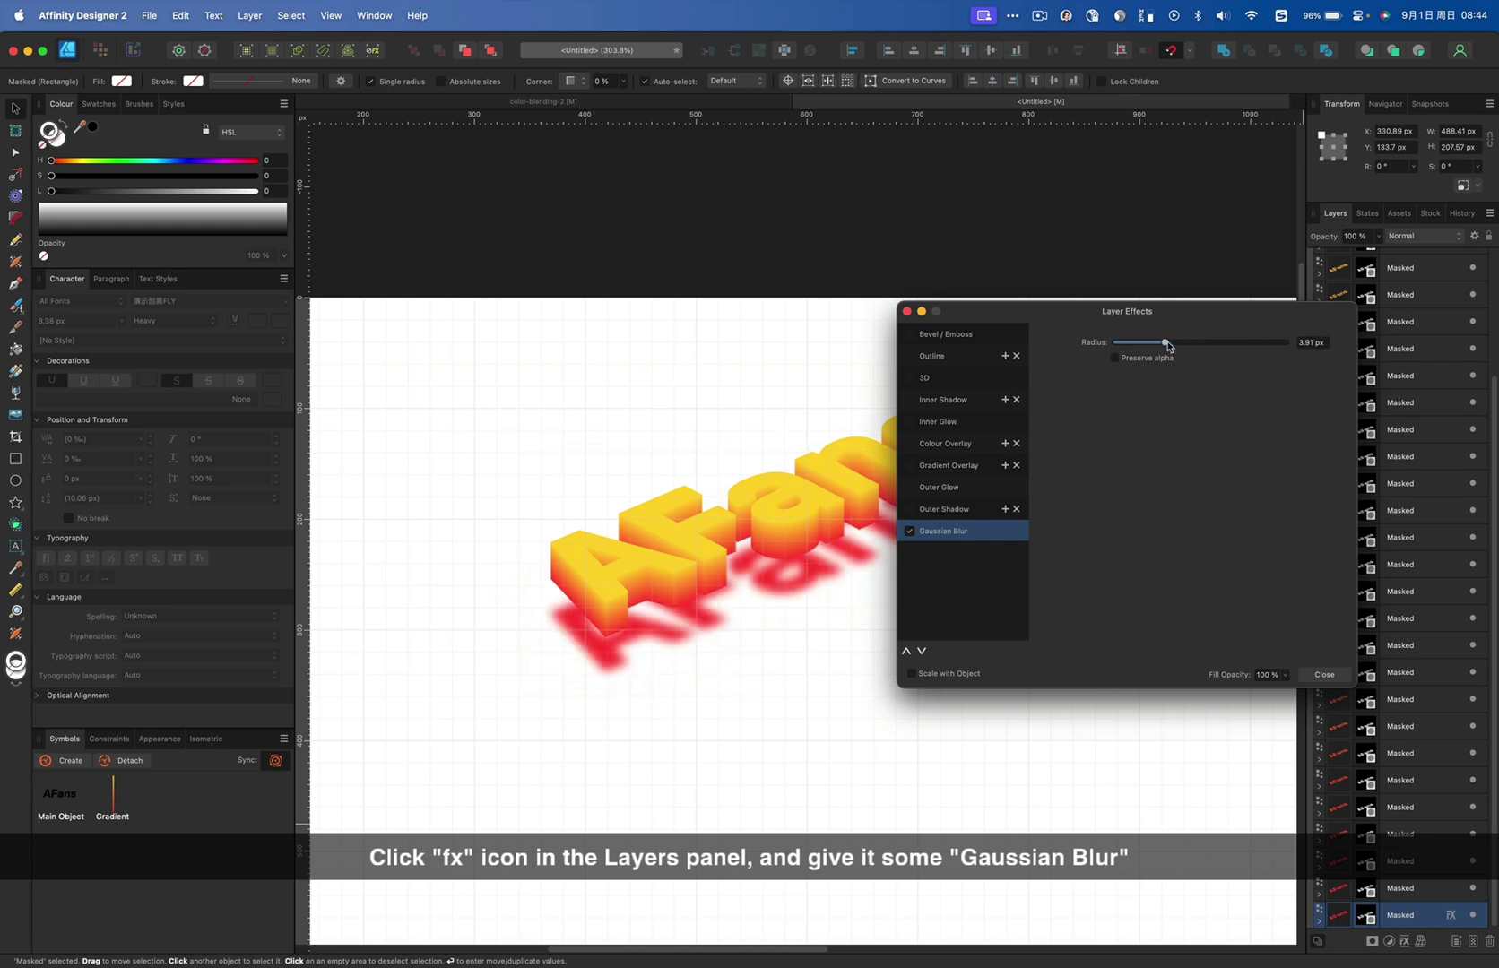
click(906, 312)
Set the blurred shadow copy's opacity to 50 % and collapse the group in the layer list
key(5)
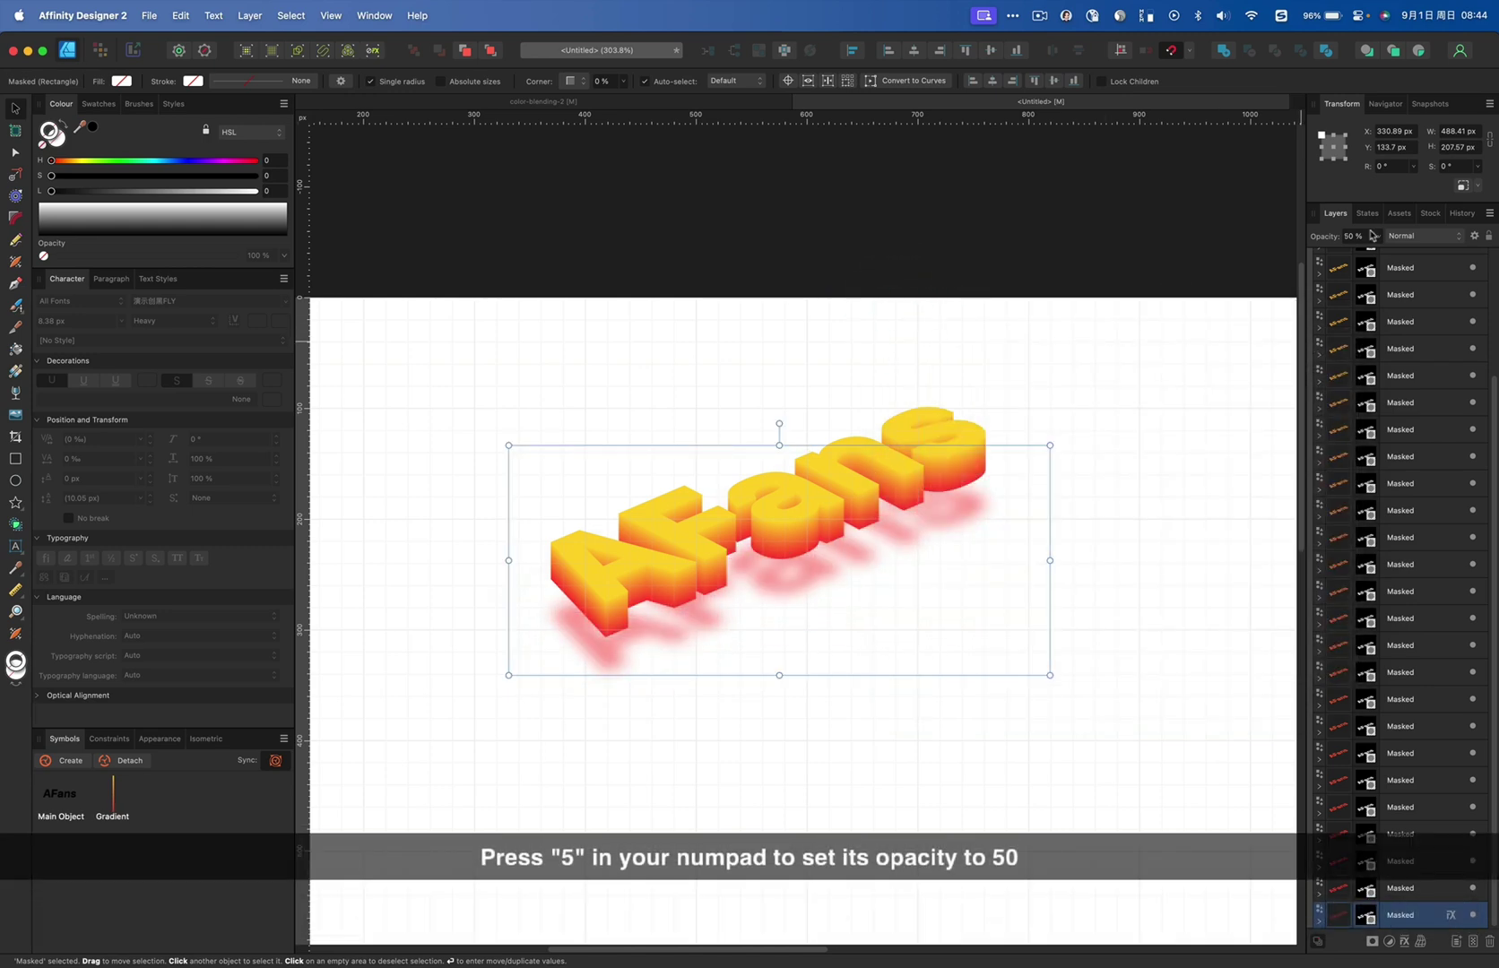
click(1144, 538)
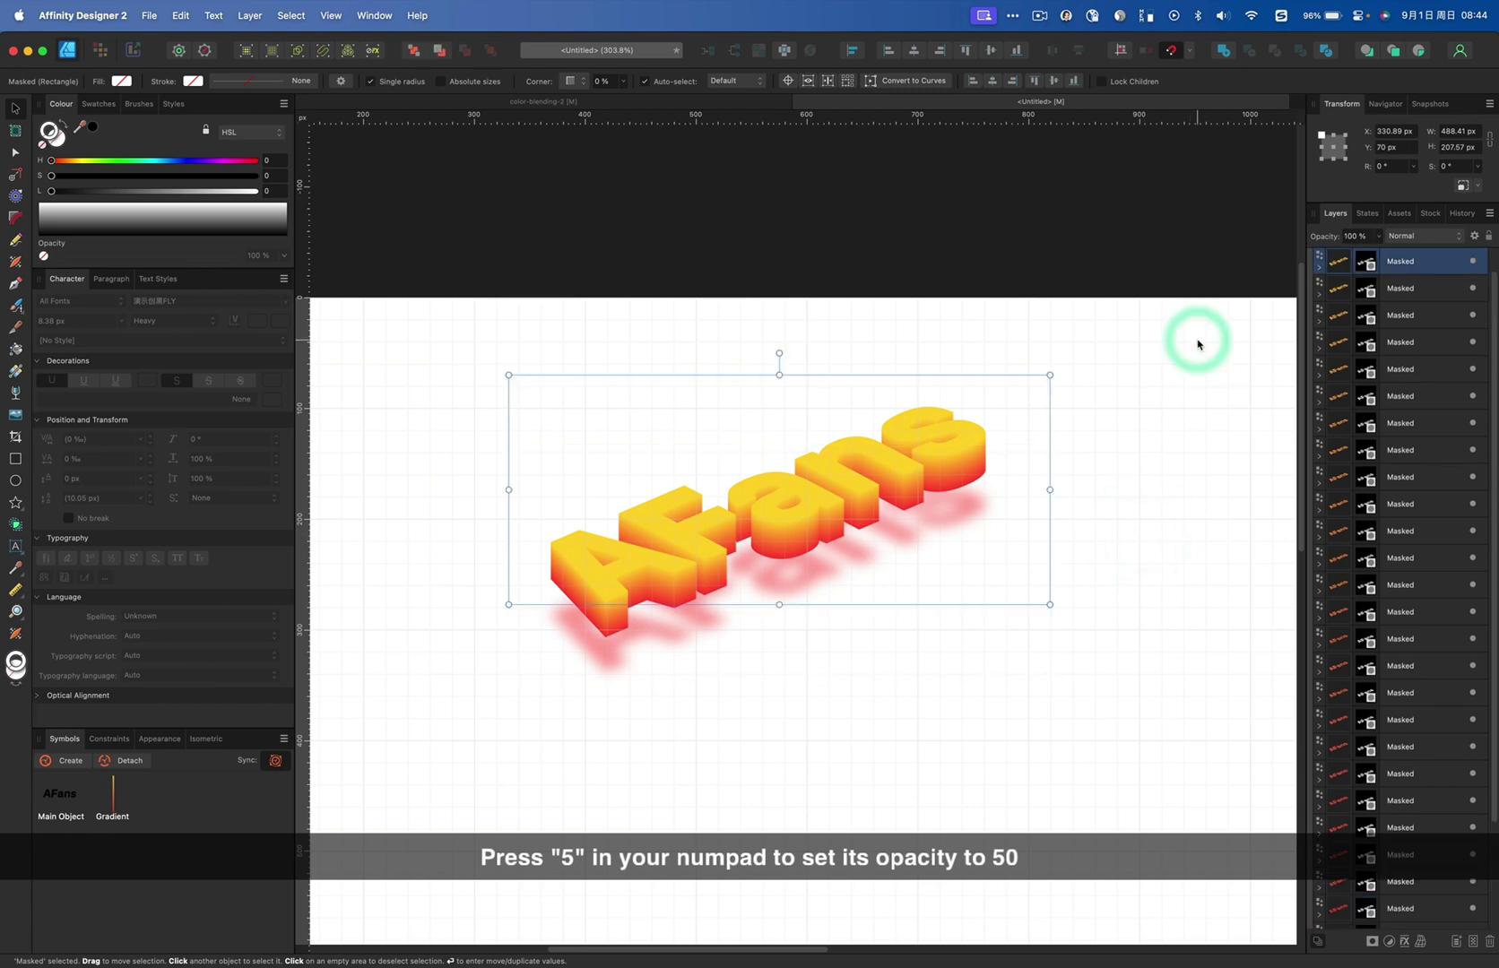
scroll(1386, 316, up, 2)
click(1312, 263)
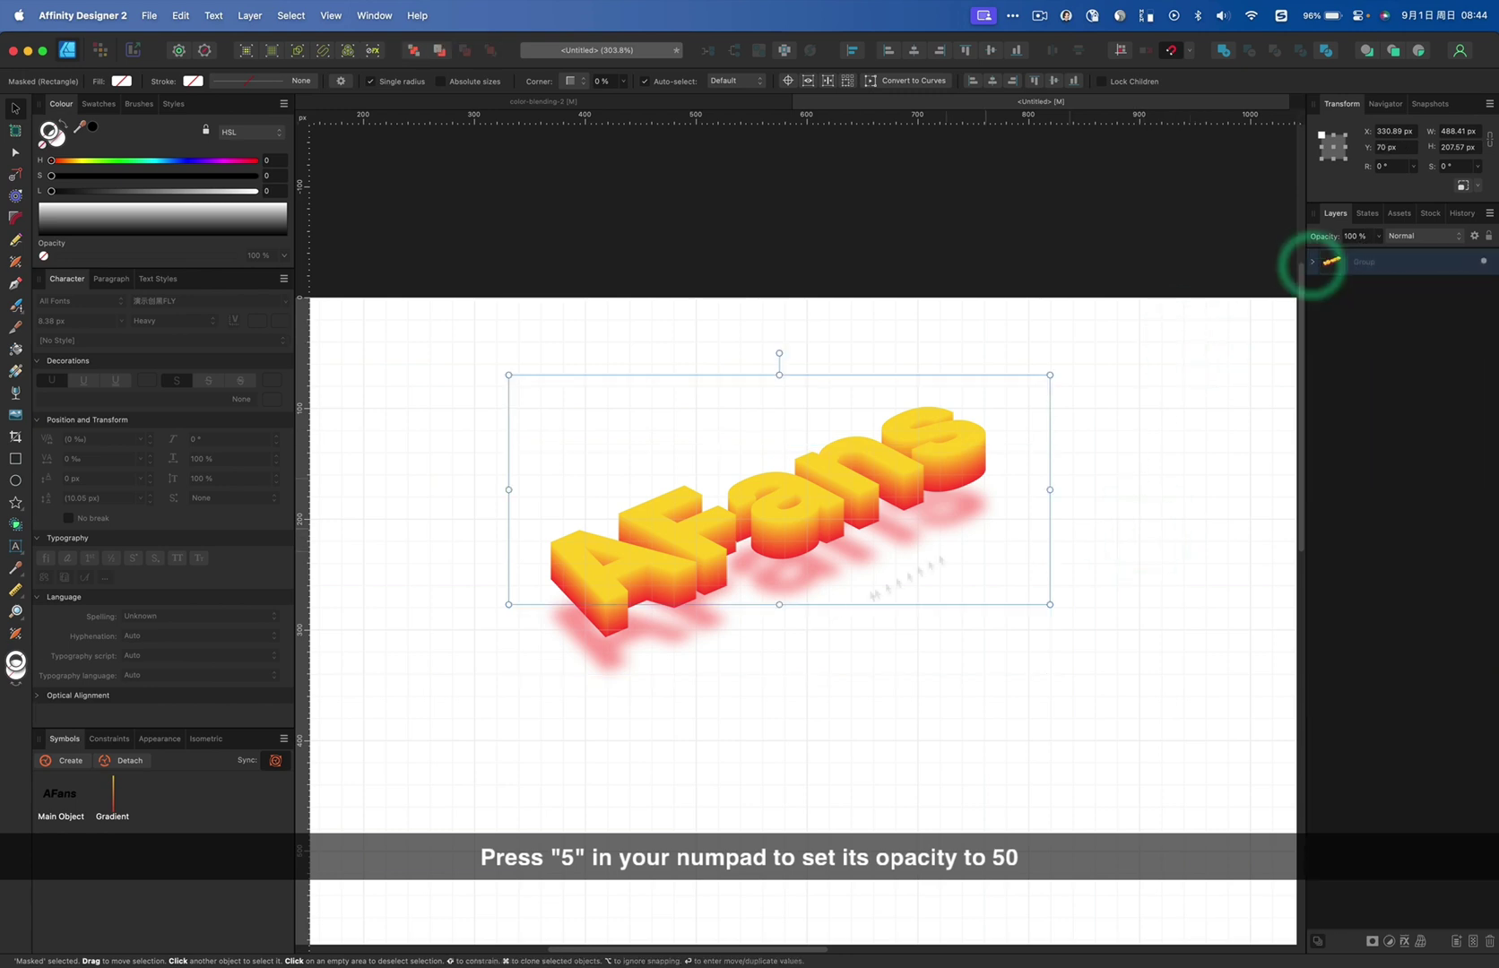
scroll(854, 558, down, 5)
scroll(854, 562, down, 3)
drag(833, 538, 837, 599)
key(super+z)
click(1057, 408)
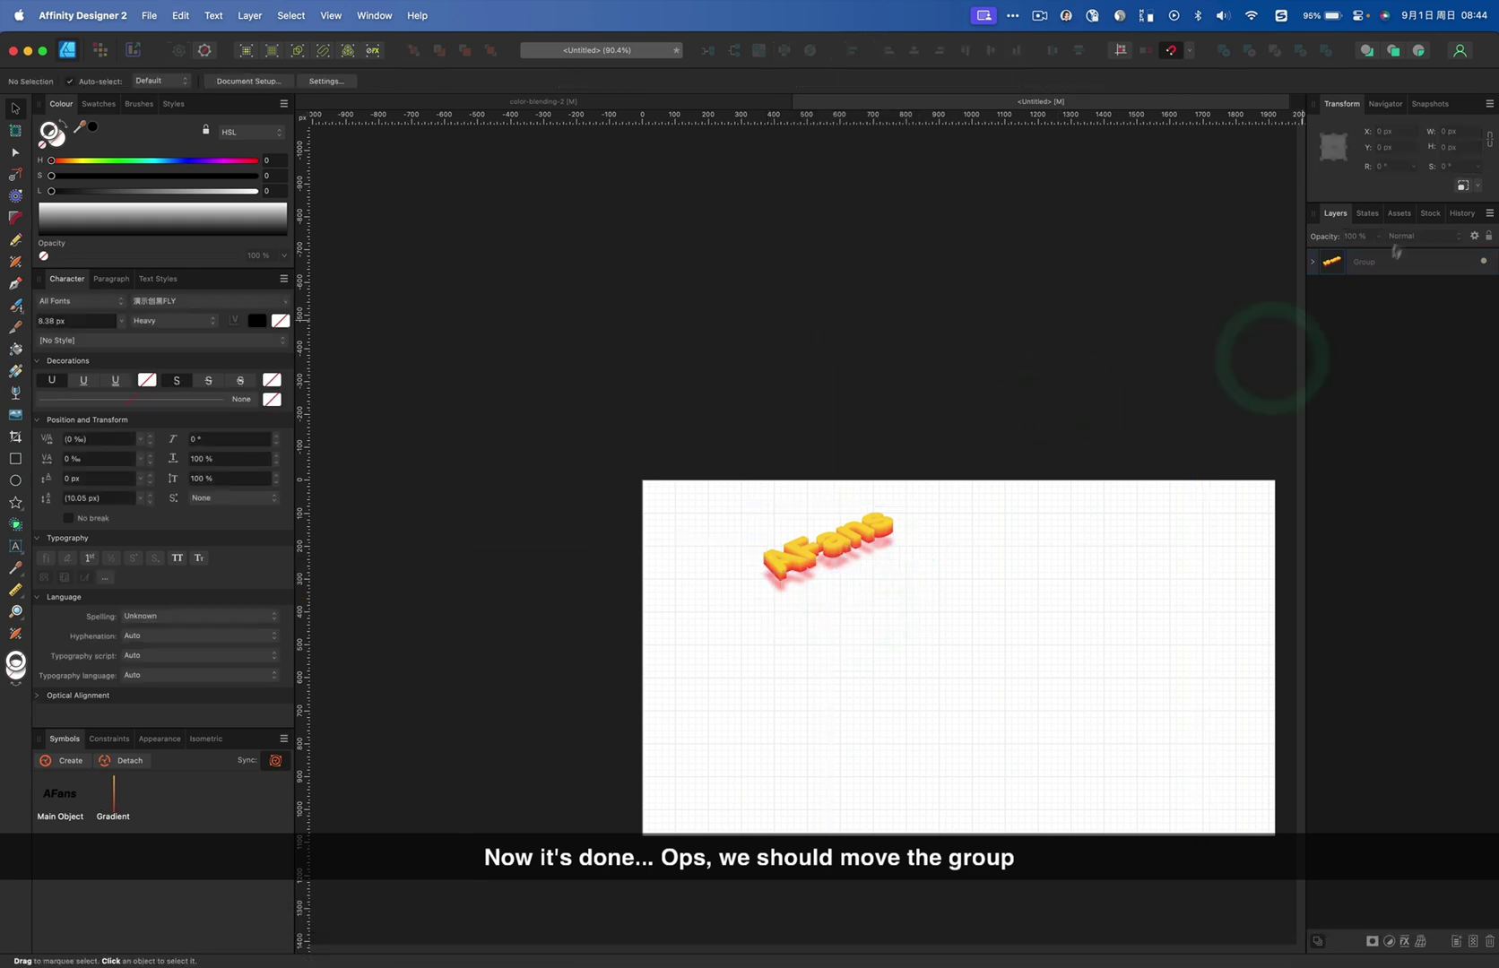
Select the whole group and centre it horizontally and vertically on the page
click(1382, 261)
drag(850, 559, 963, 642)
key(alt+super+2)
key(alt+super+4)
key(alt+super+5)
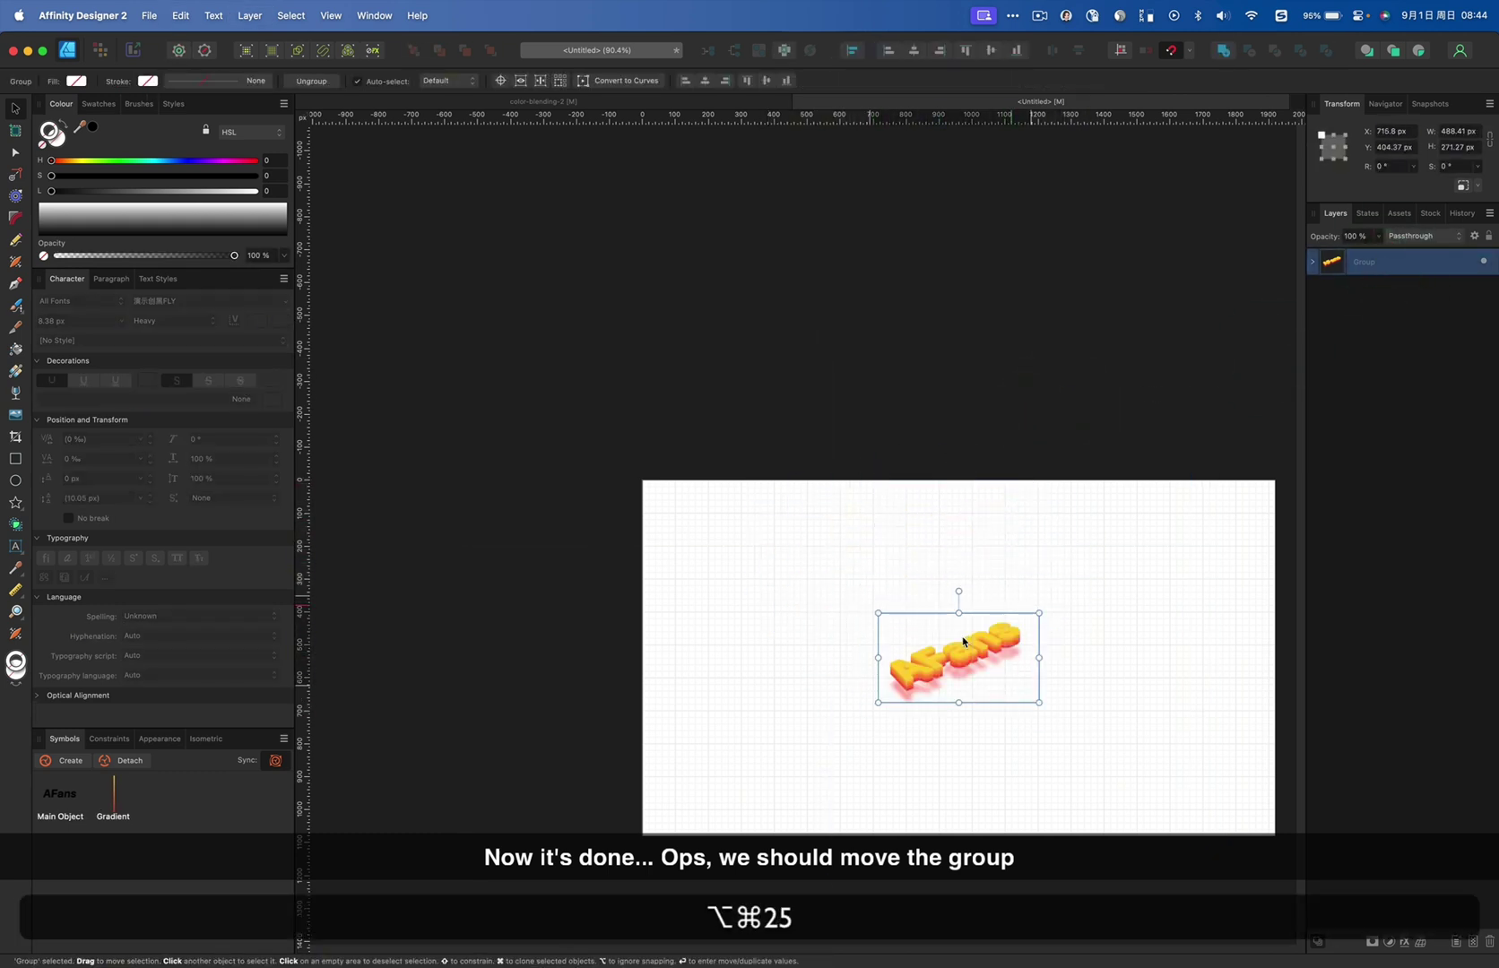
scroll(1009, 620, down, 3)
scroll(1010, 621, right, 3)
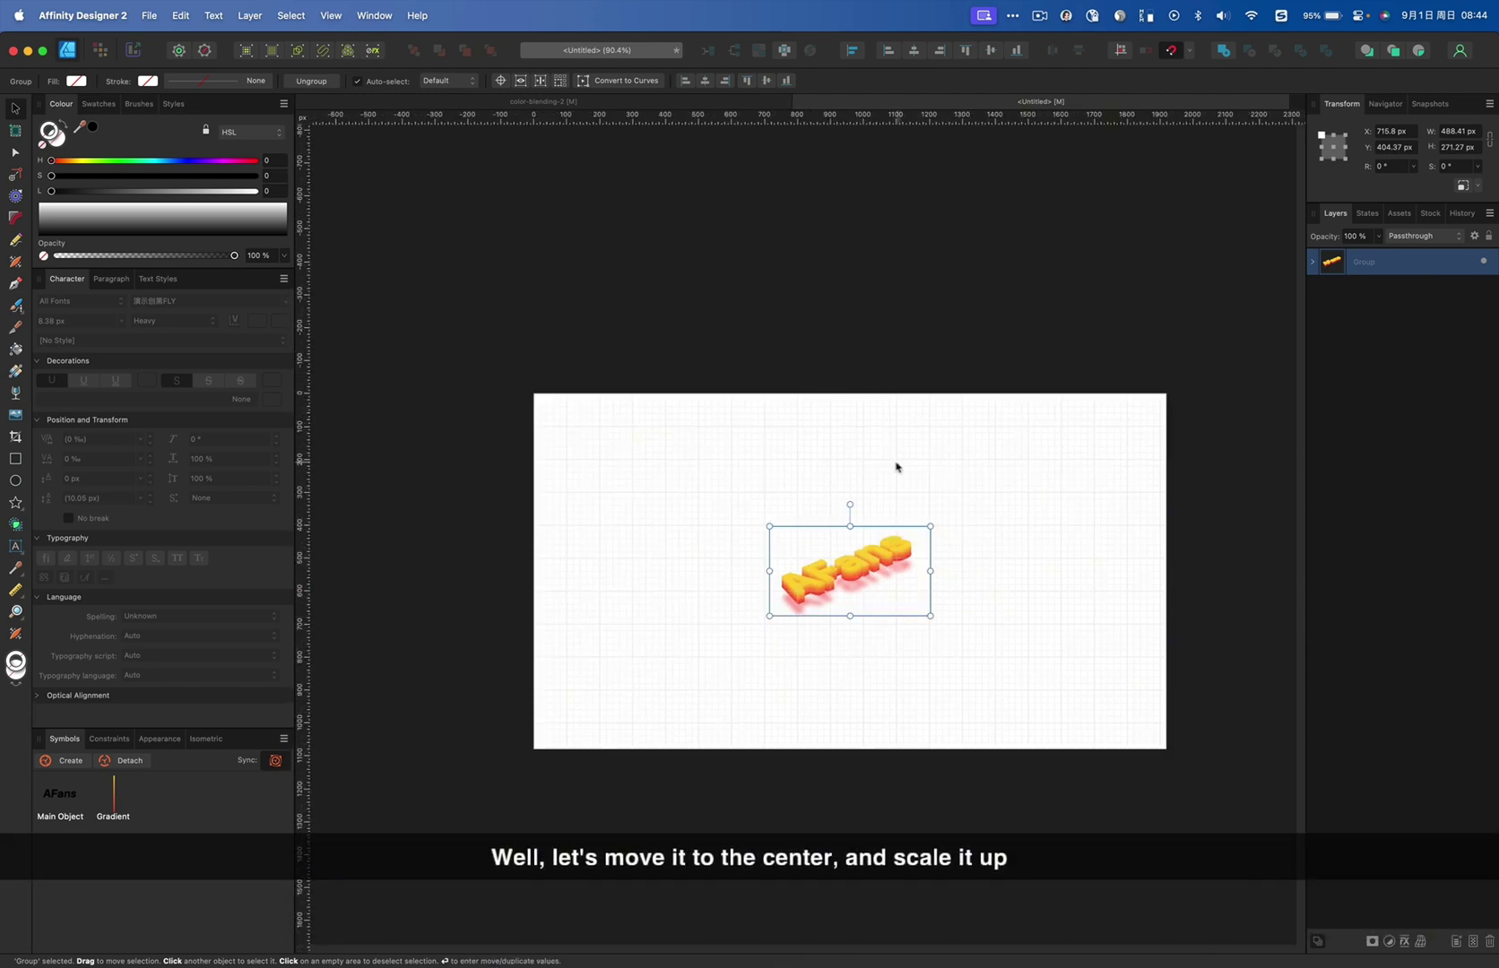
drag(930, 527, 1112, 428)
scroll(850, 676, up, 5)
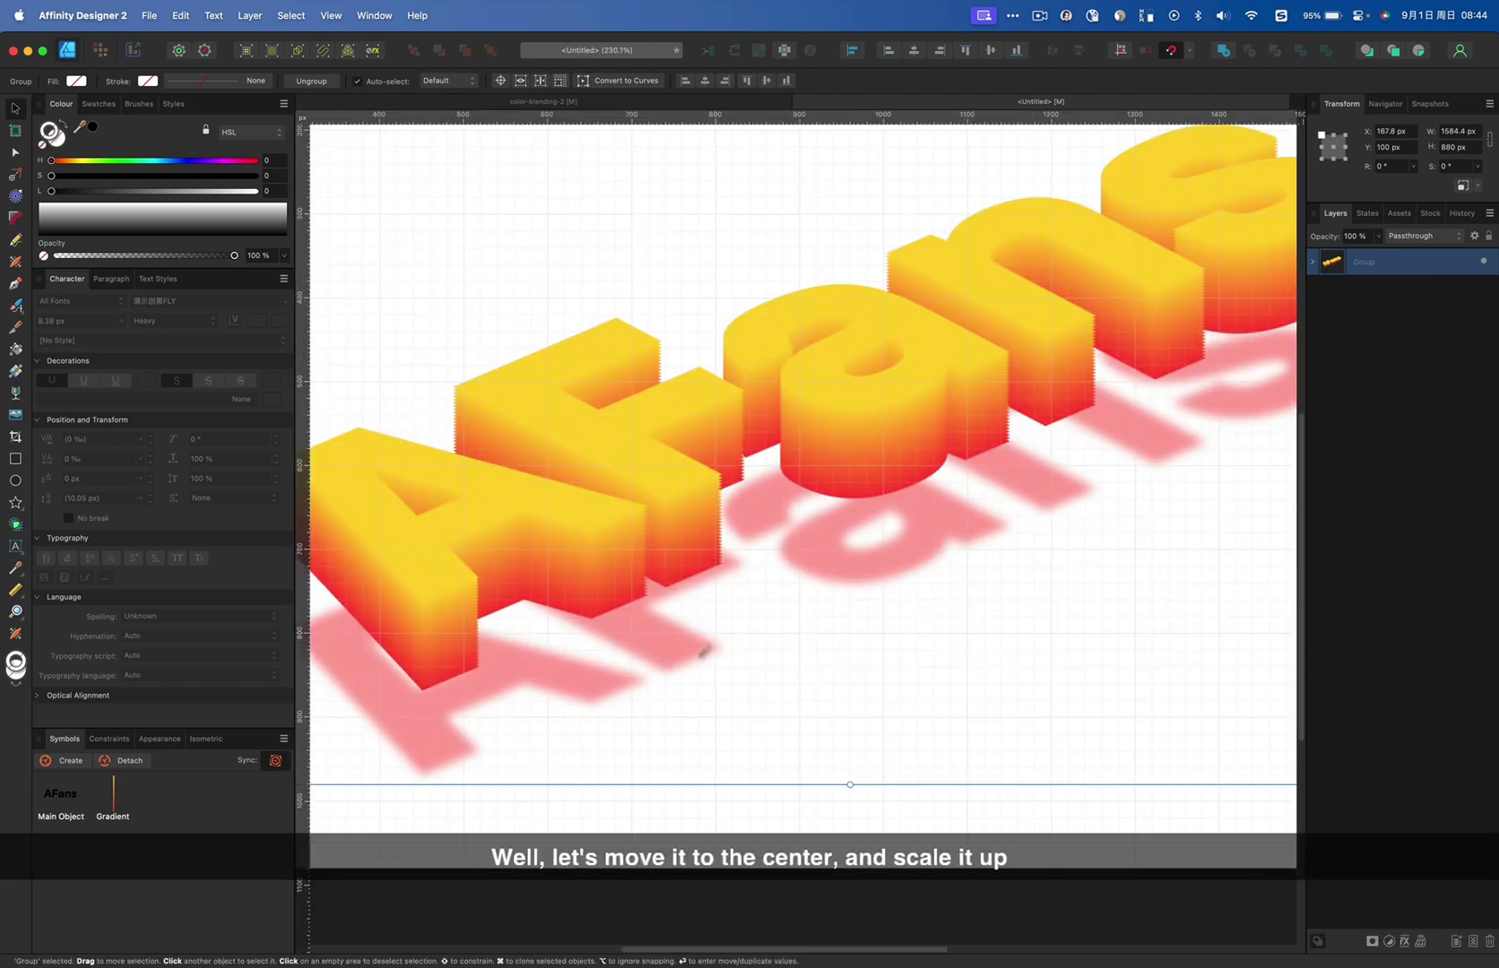
key(super+z)
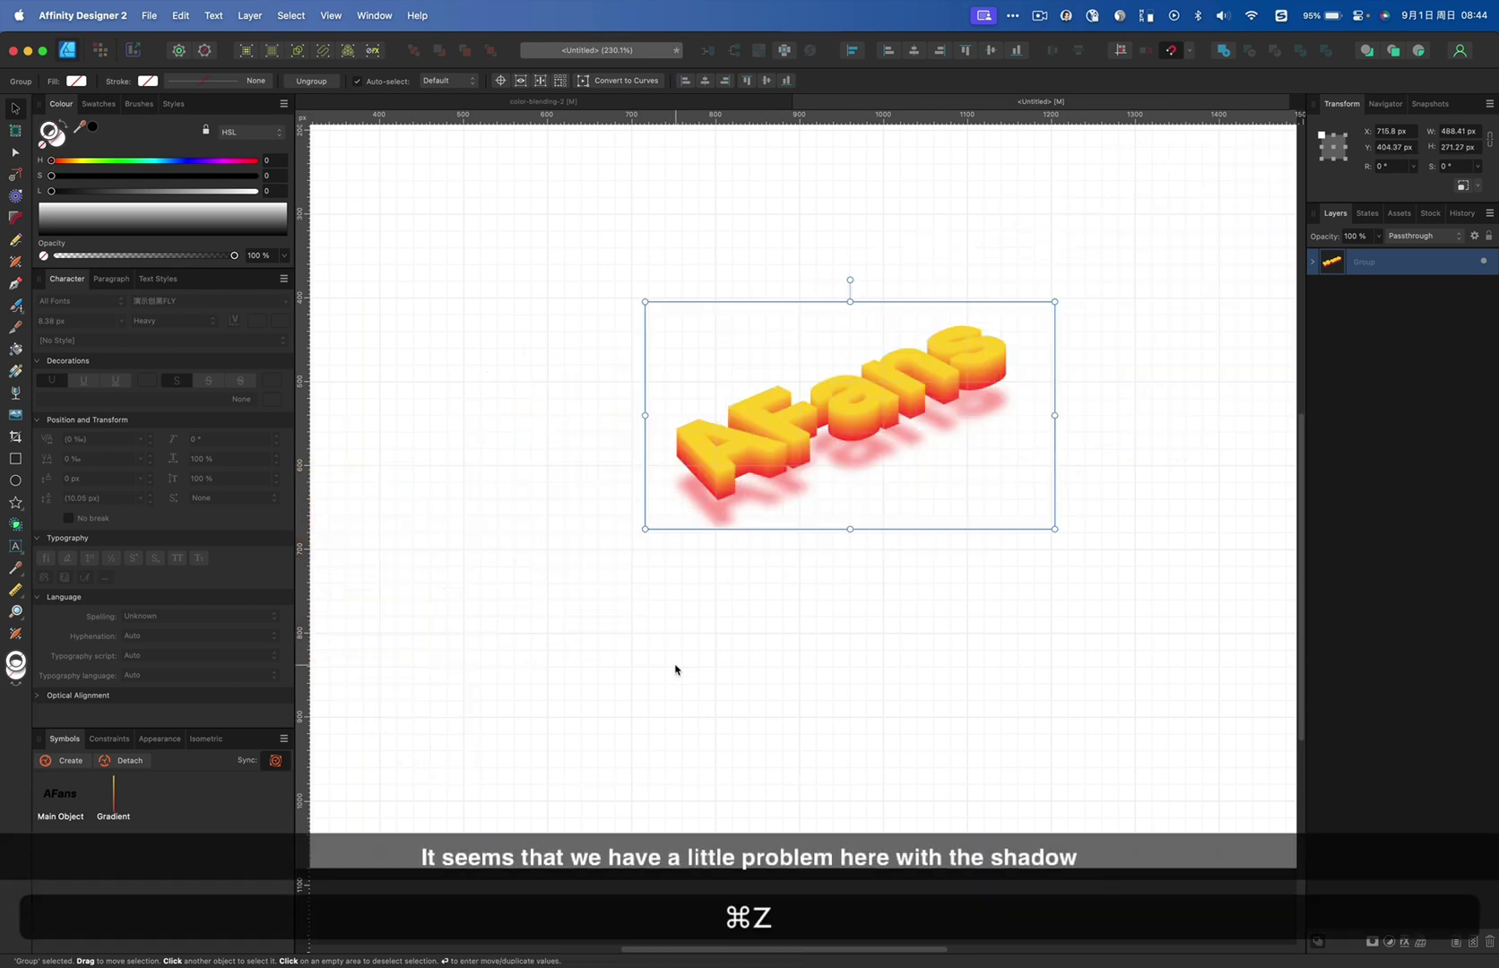
Turn on Scale with Object in the layer effects of the blurred shadow copy, the lowest Masked object in the group
click(1313, 262)
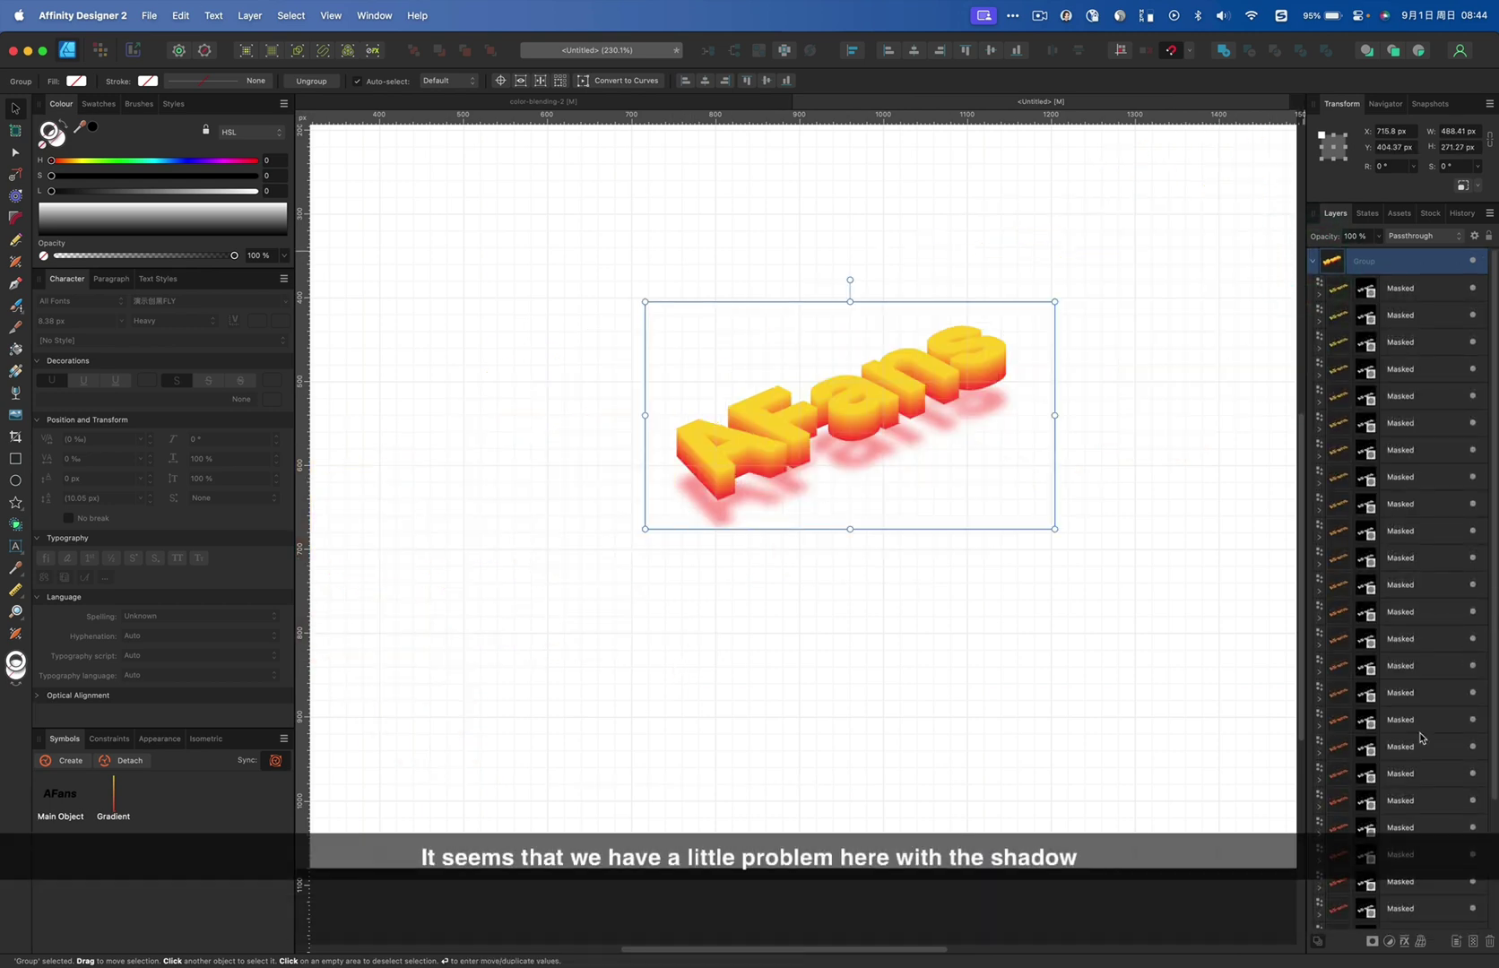
scroll(1448, 881, down, 3)
click(1451, 918)
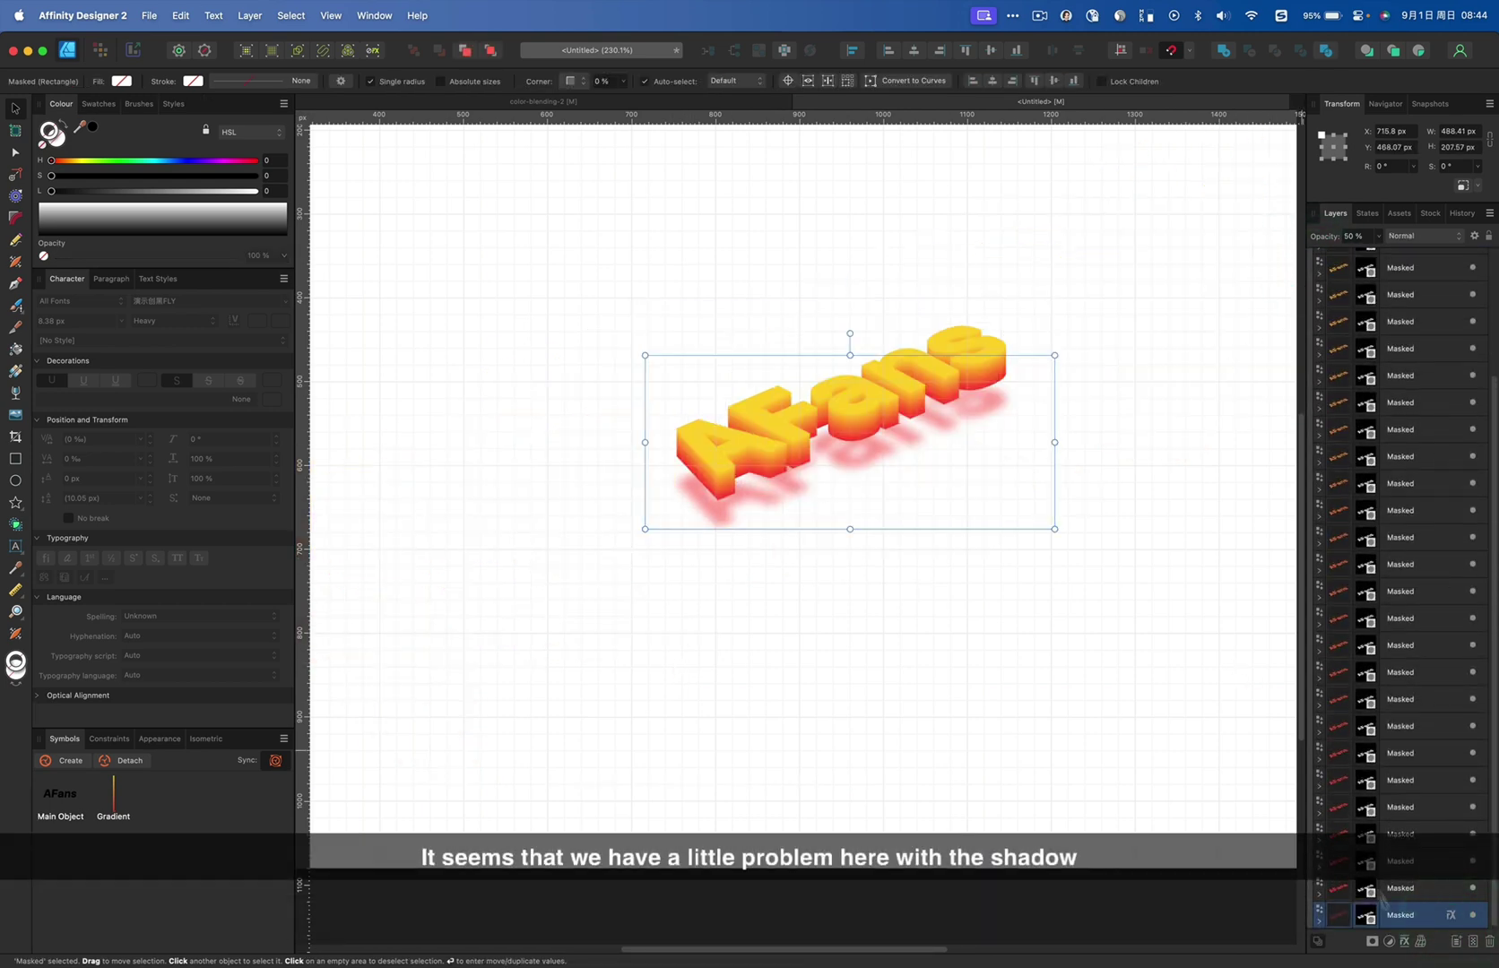
click(1451, 917)
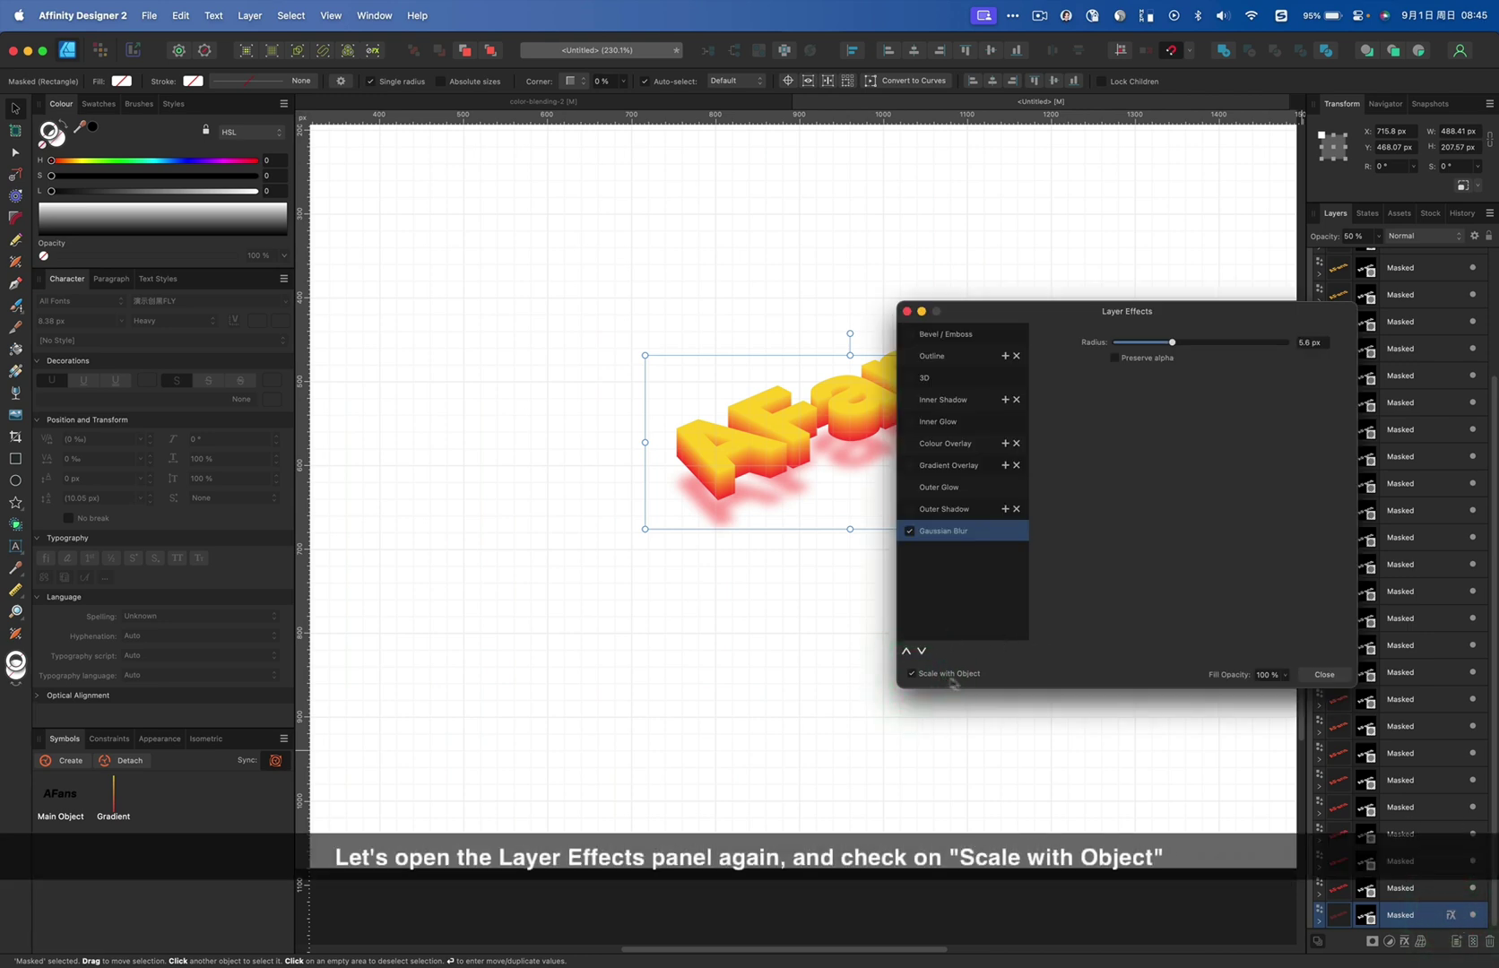
click(1325, 675)
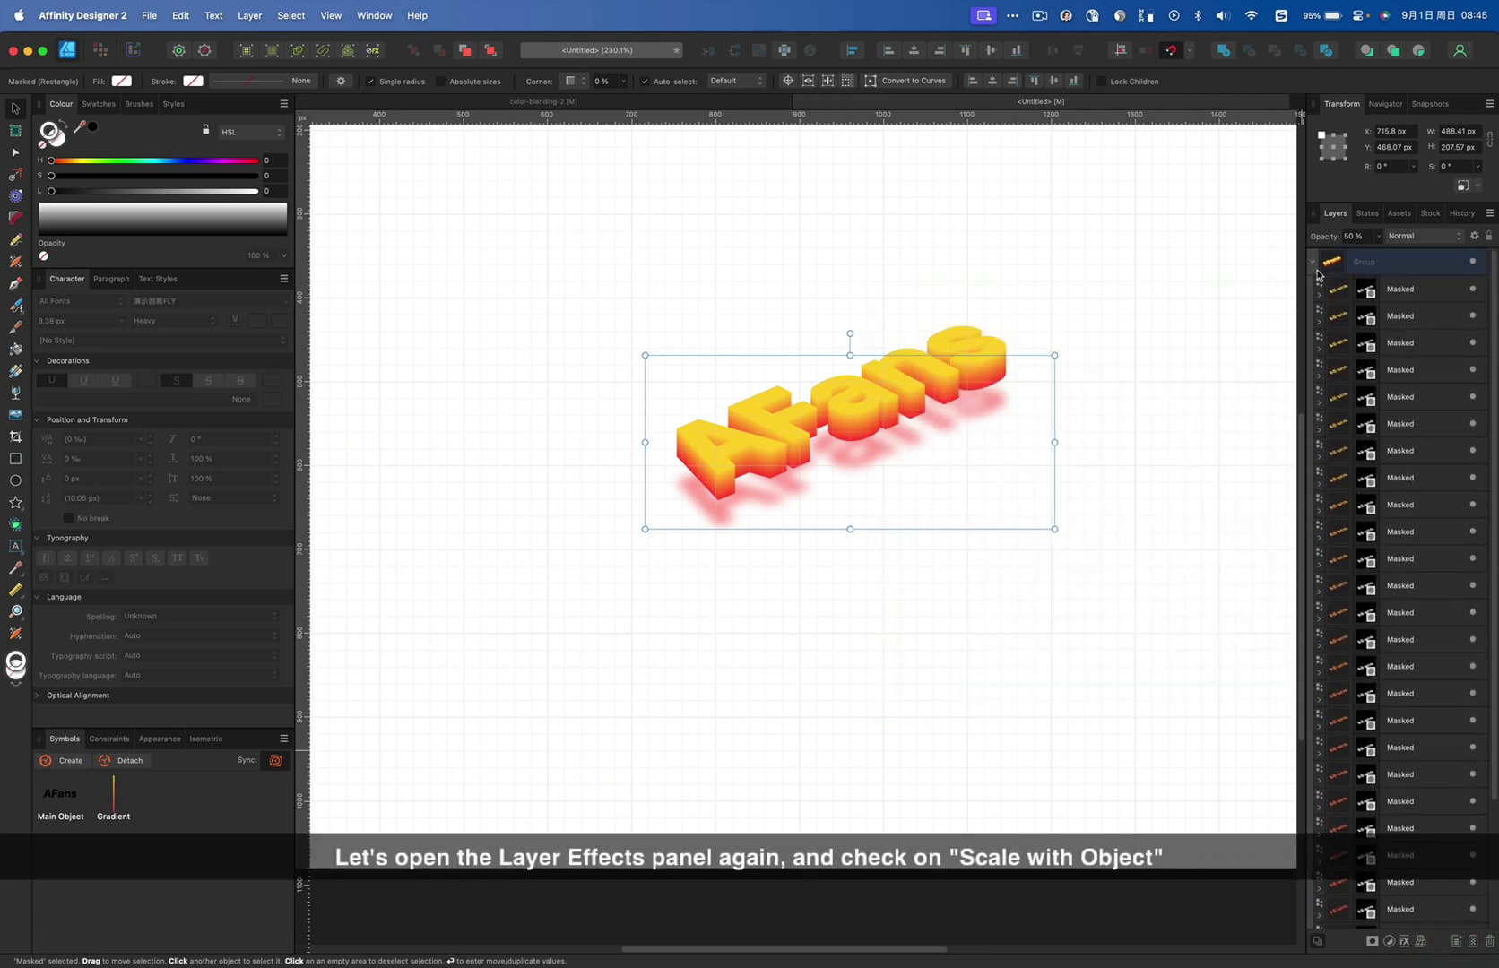
Scale the whole group up about its centre until the lettering spans just over half the page width, and hide the grid
click(1313, 262)
click(1103, 337)
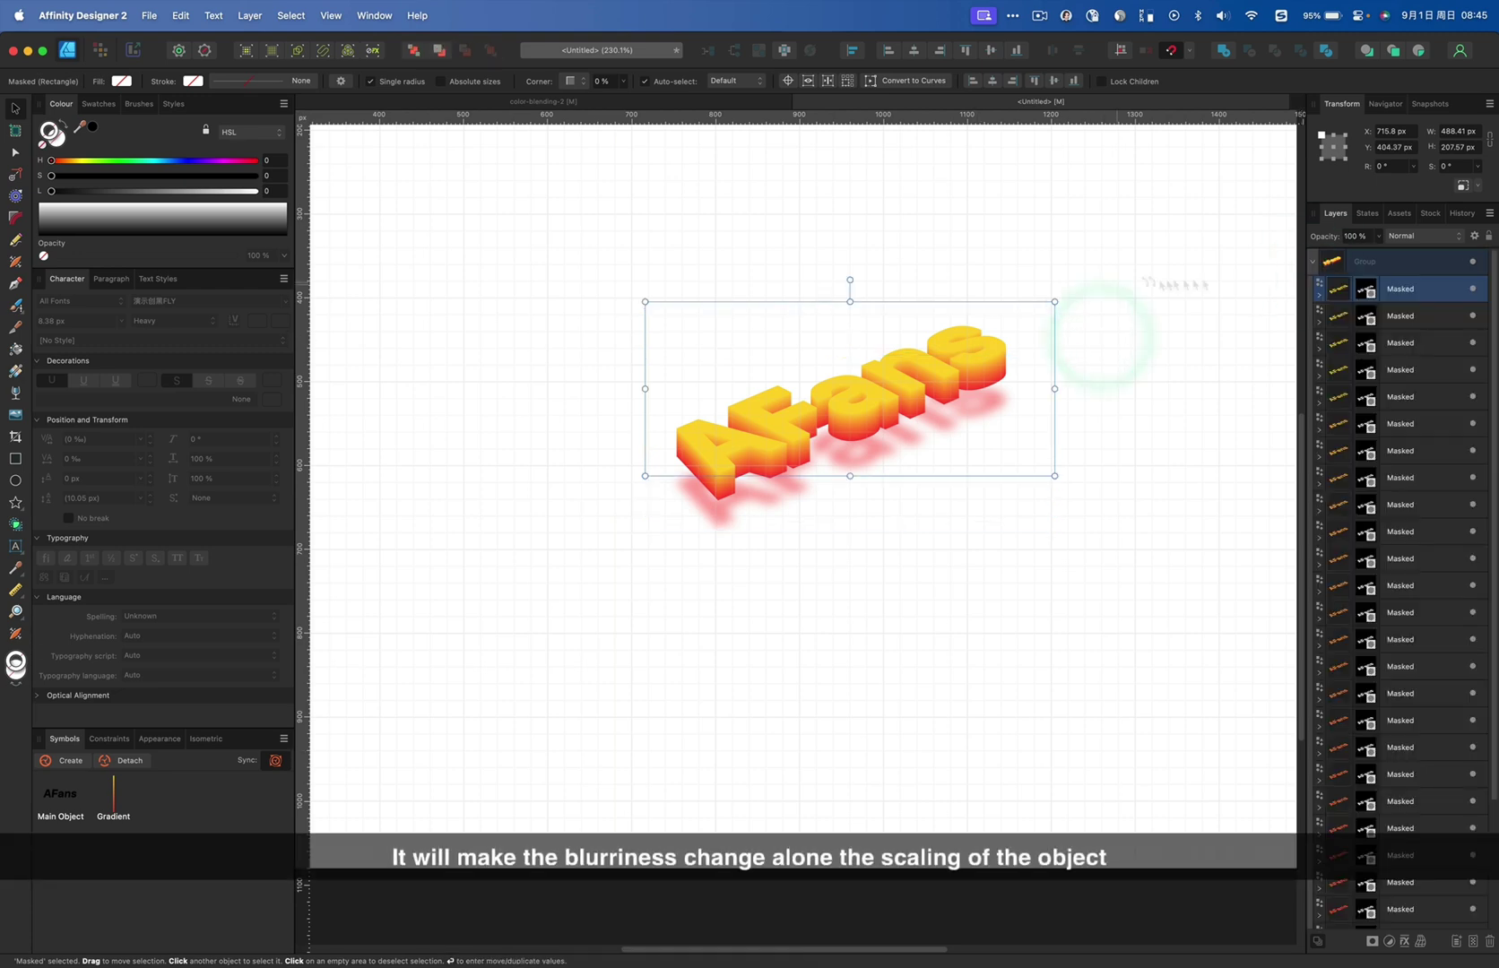
click(1358, 262)
click(1313, 262)
scroll(813, 622, down, 5)
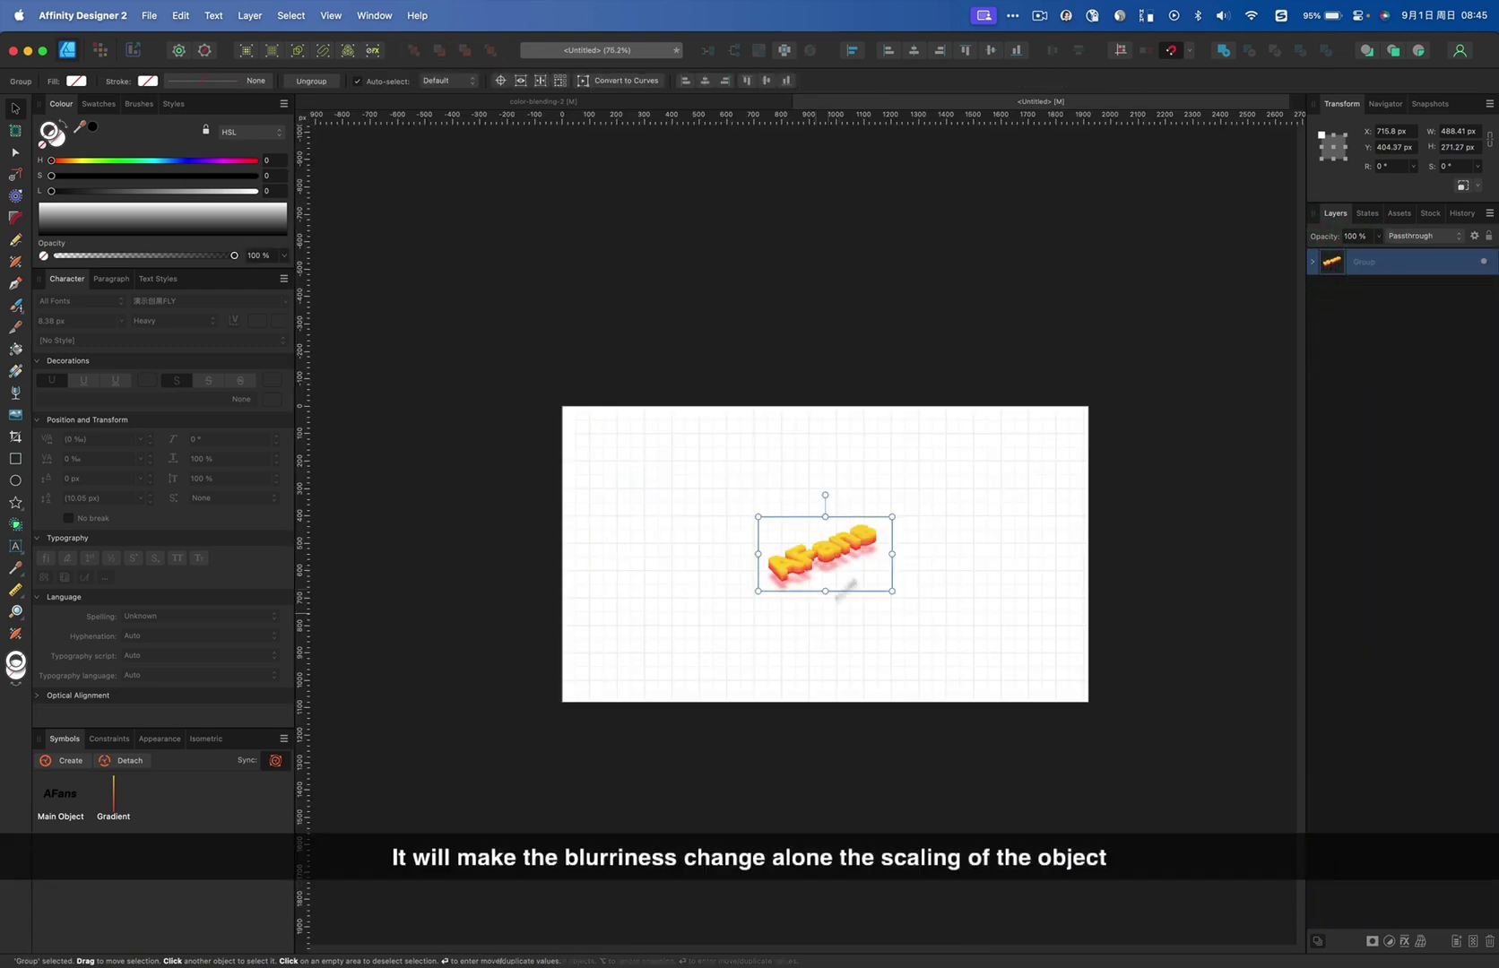
drag(893, 517, 1012, 452)
click(1034, 429)
key(super+apostrophe)
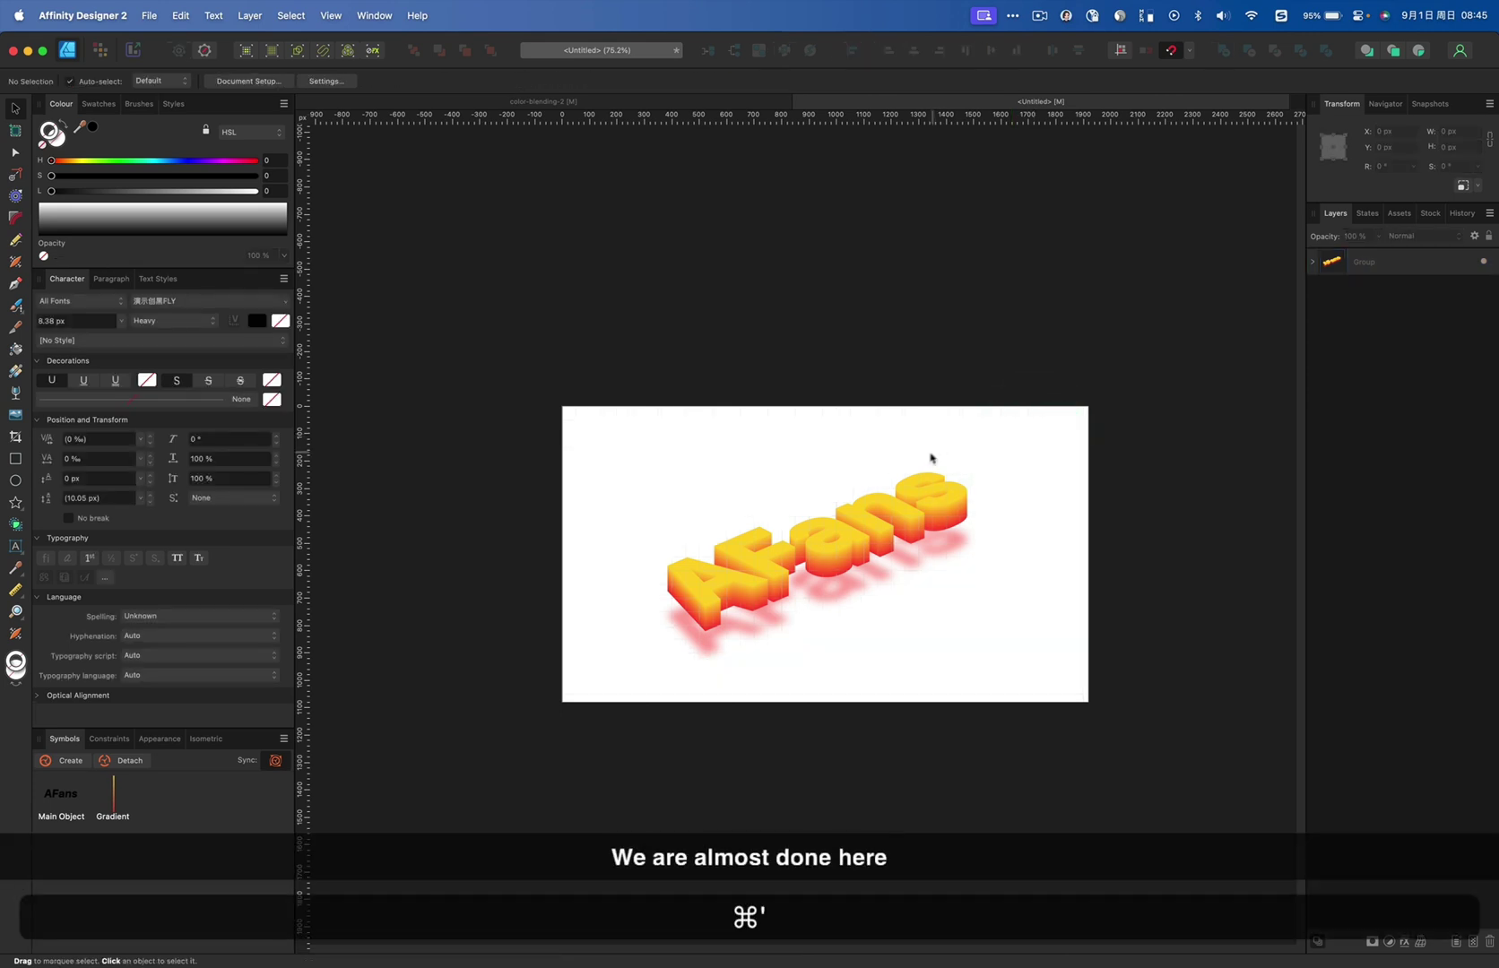
Insert a Document-size artboard around the AFans artwork
key(super+q)
click(256, 81)
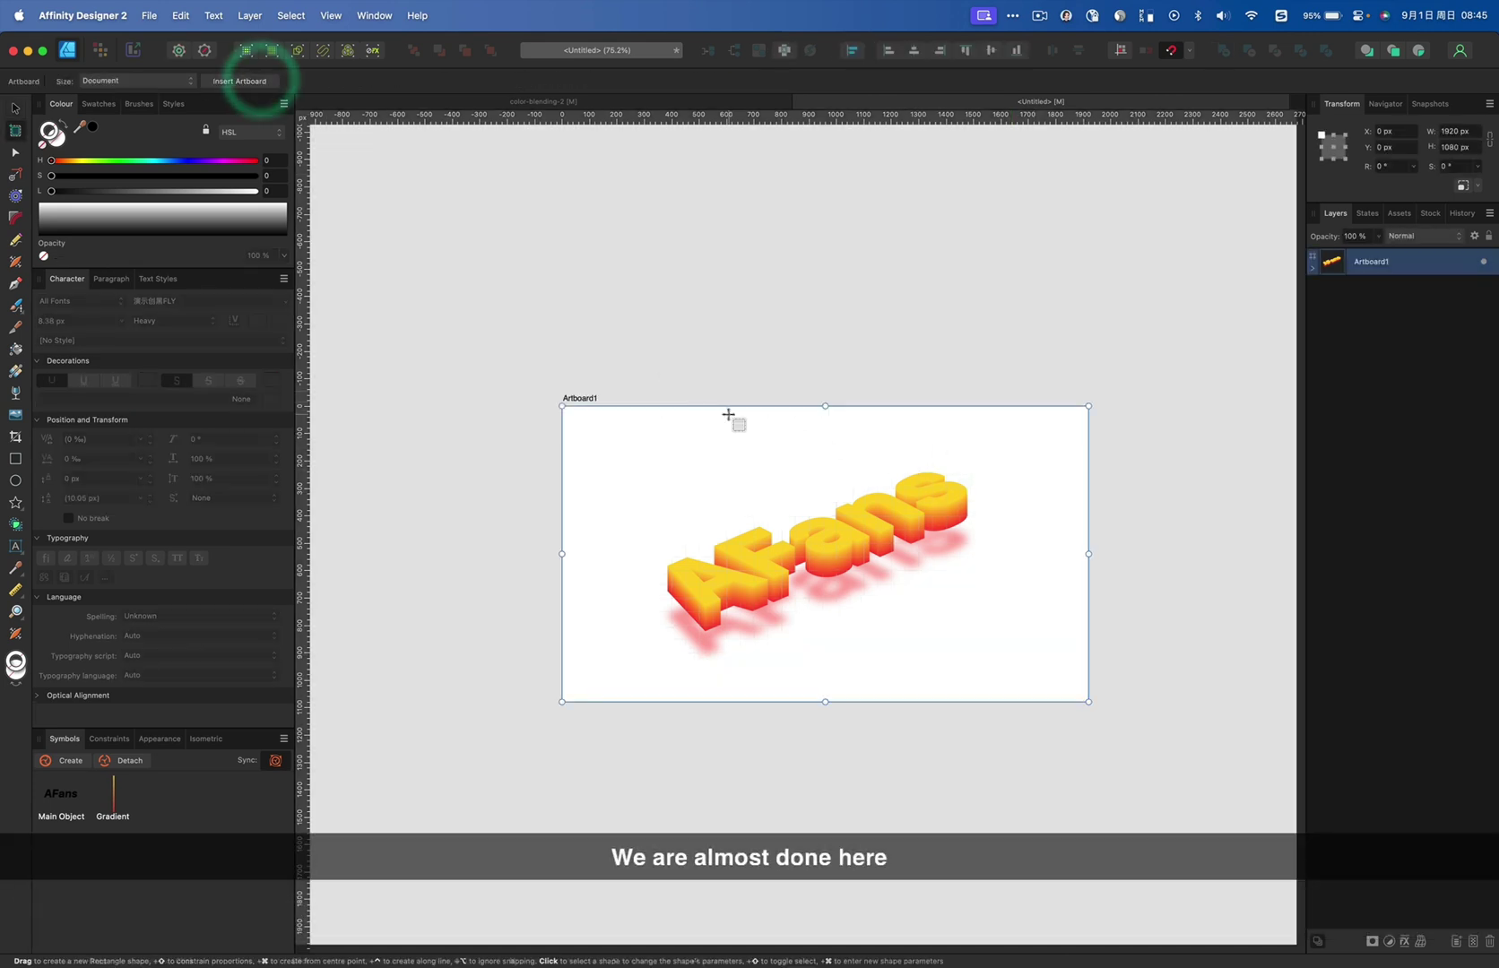
key(v)
scroll(756, 543, down, 3)
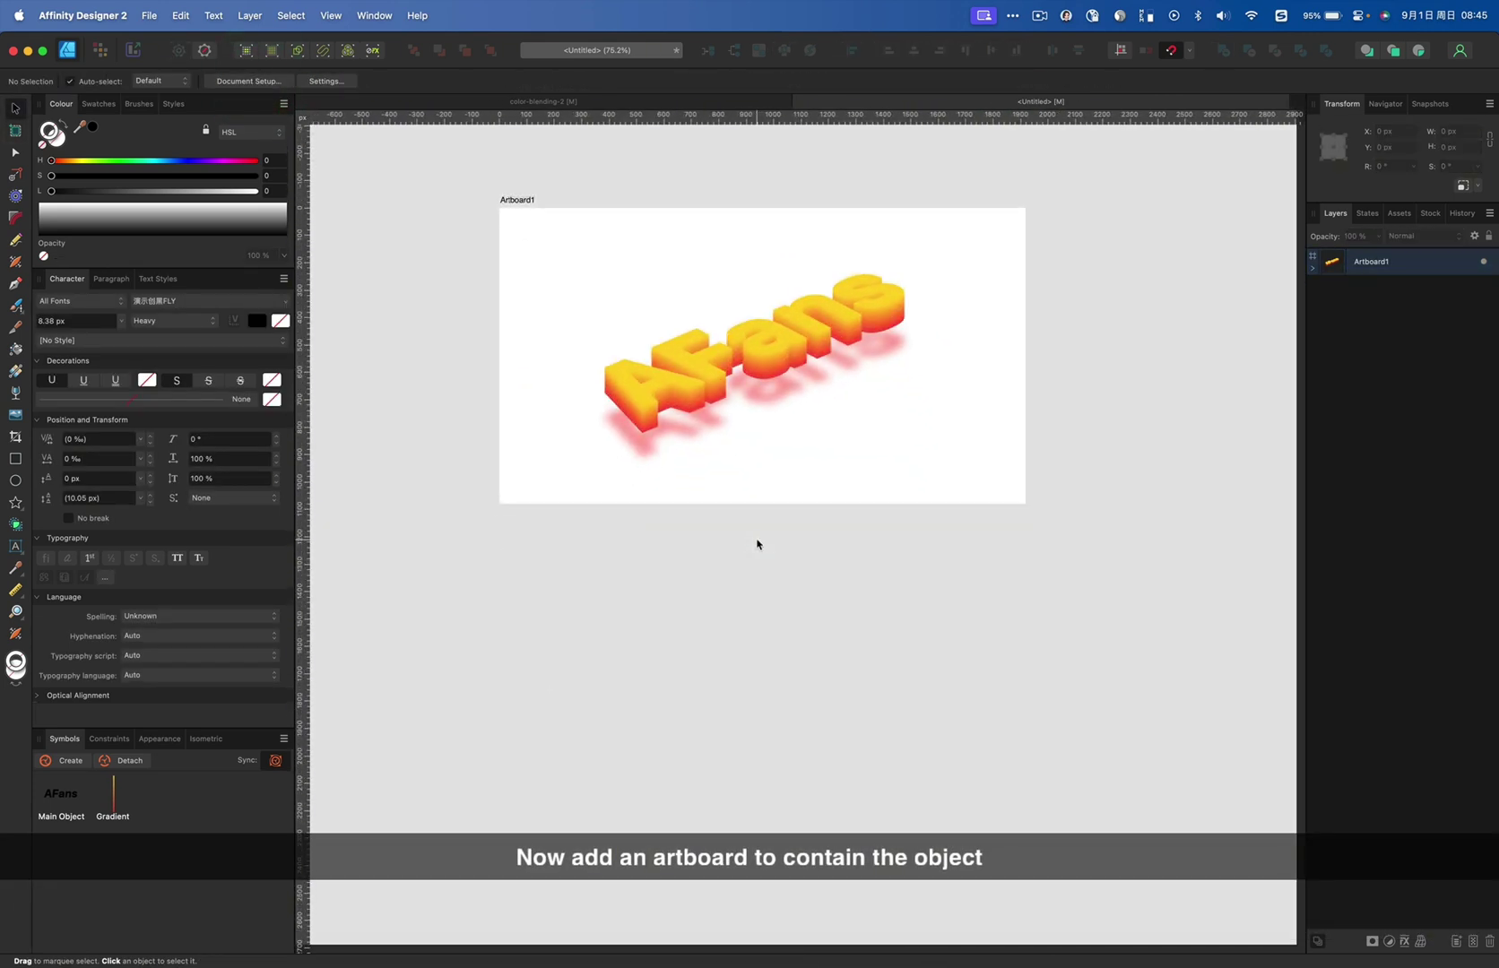
Draw a second artboard below the first, left edges aligned, and adjust it to 680 × 660 px at X 0, Y 1220 px
key(super+q)
drag(499, 544, 687, 727)
key(v)
key(shift+Up)
scroll(1479, 132, down, 1)
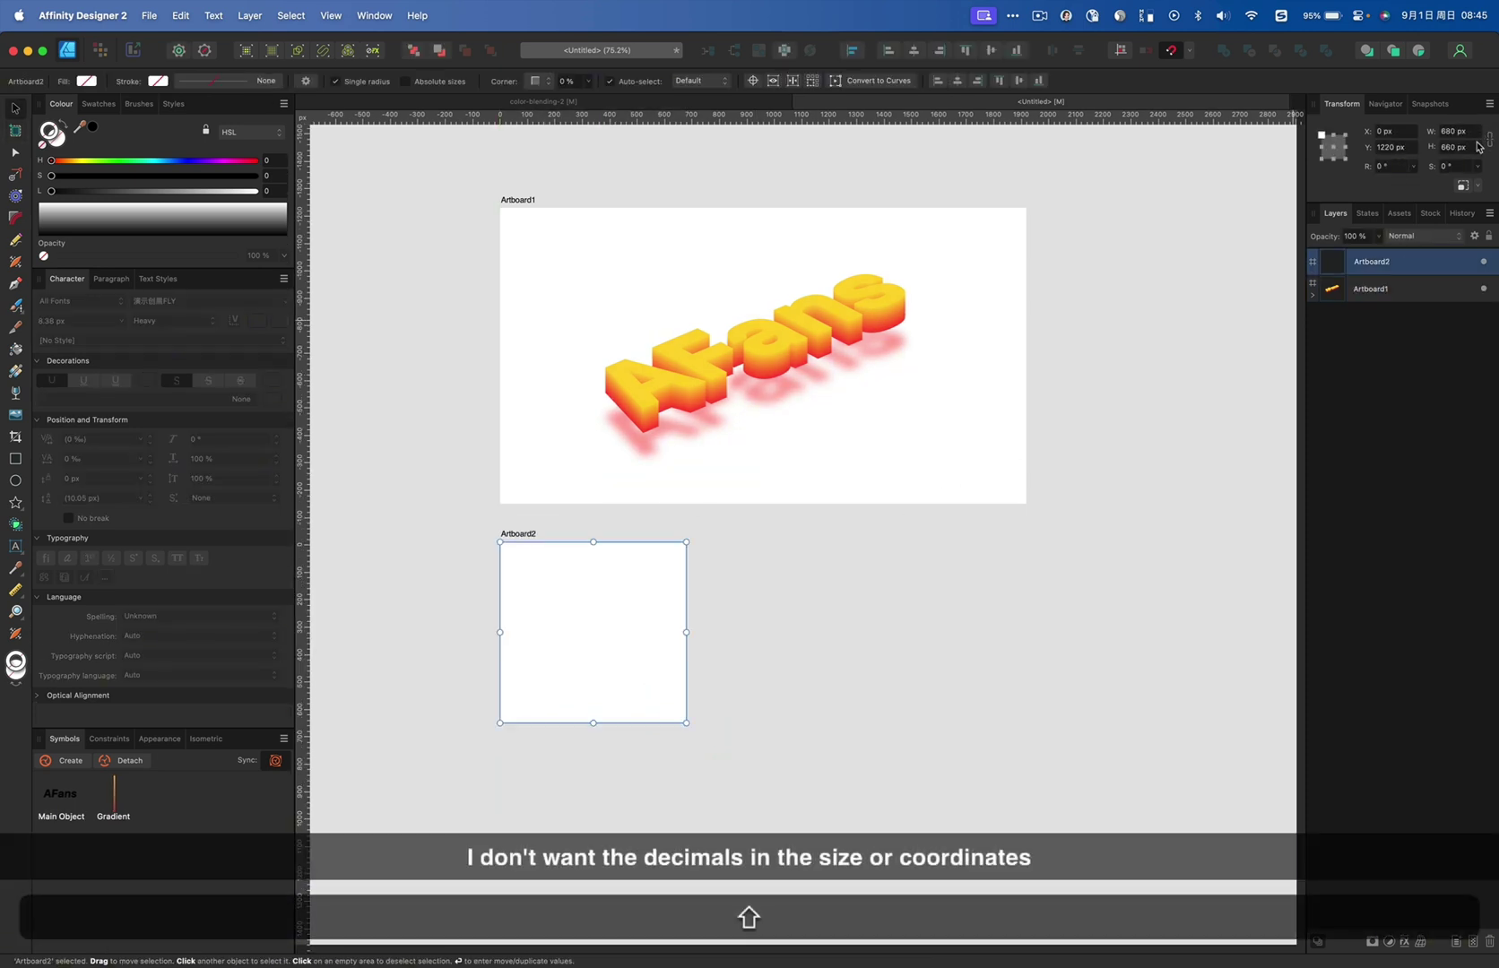
key(shift)
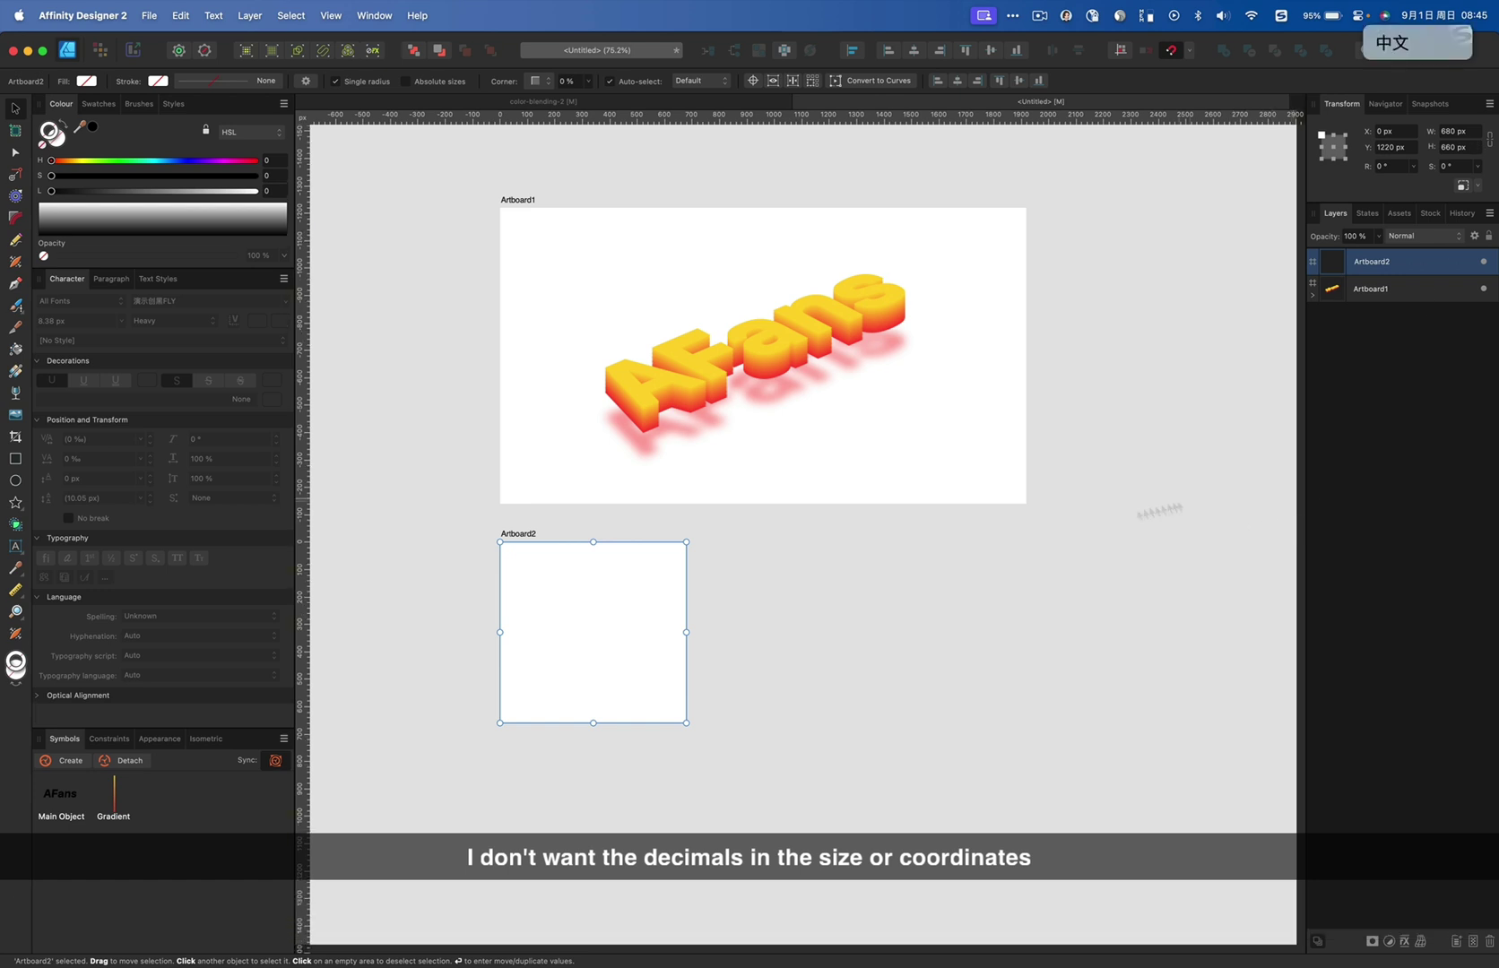
Duplicate the second artboard flush with the first artboard's right edge, and widen the original to 1120 px
key(alt+shift)
drag(620, 625, 897, 587)
drag(688, 633, 814, 633)
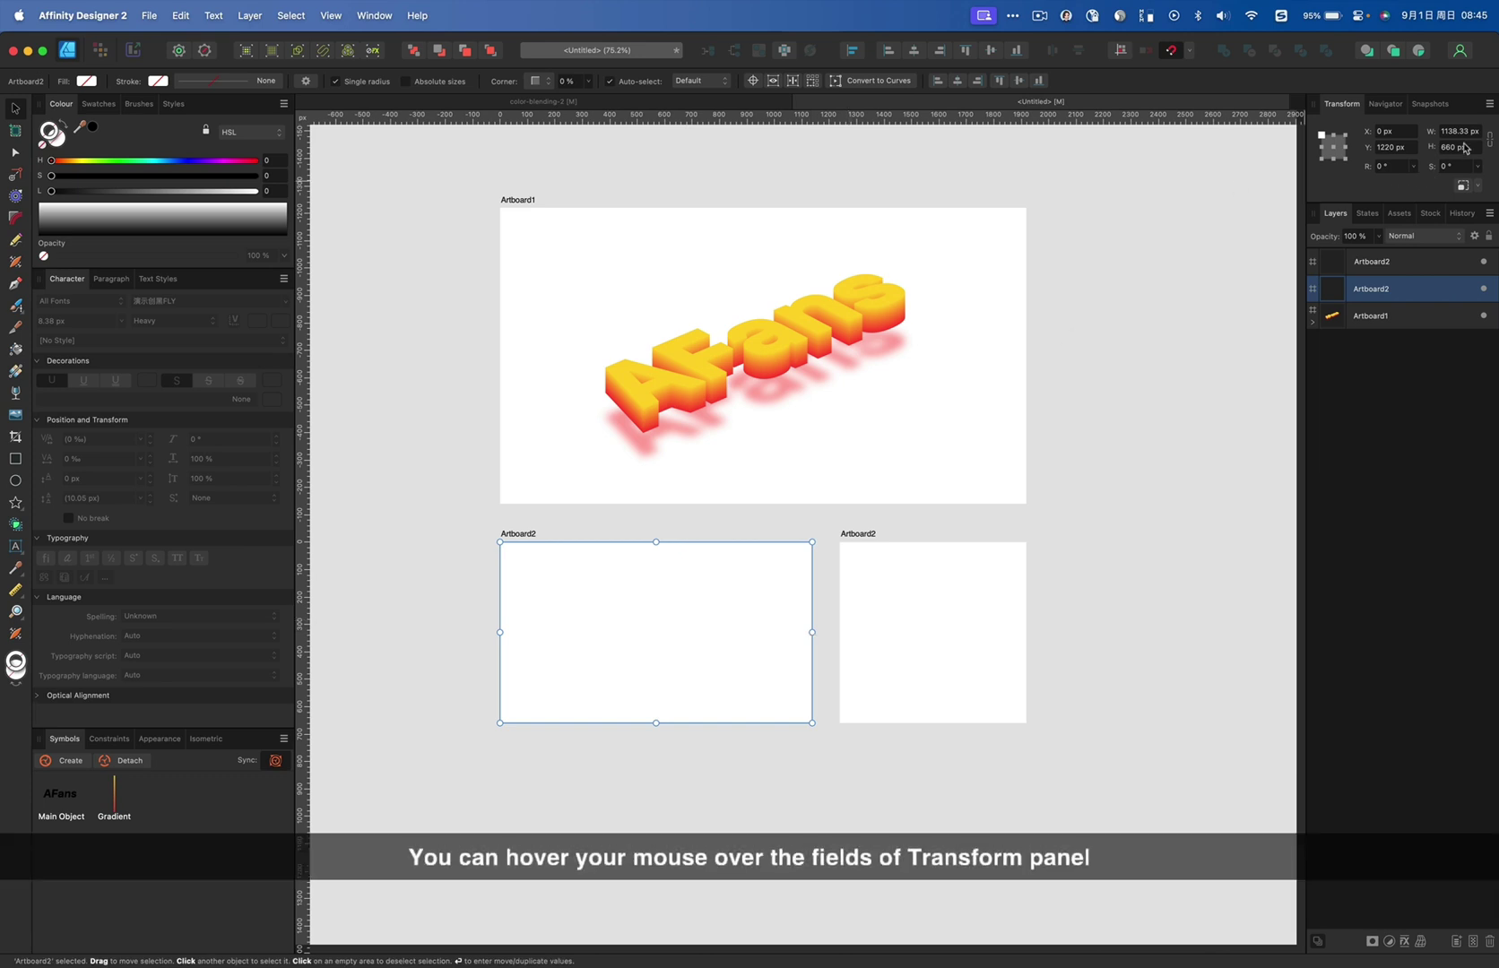
scroll(1465, 136, down, 1)
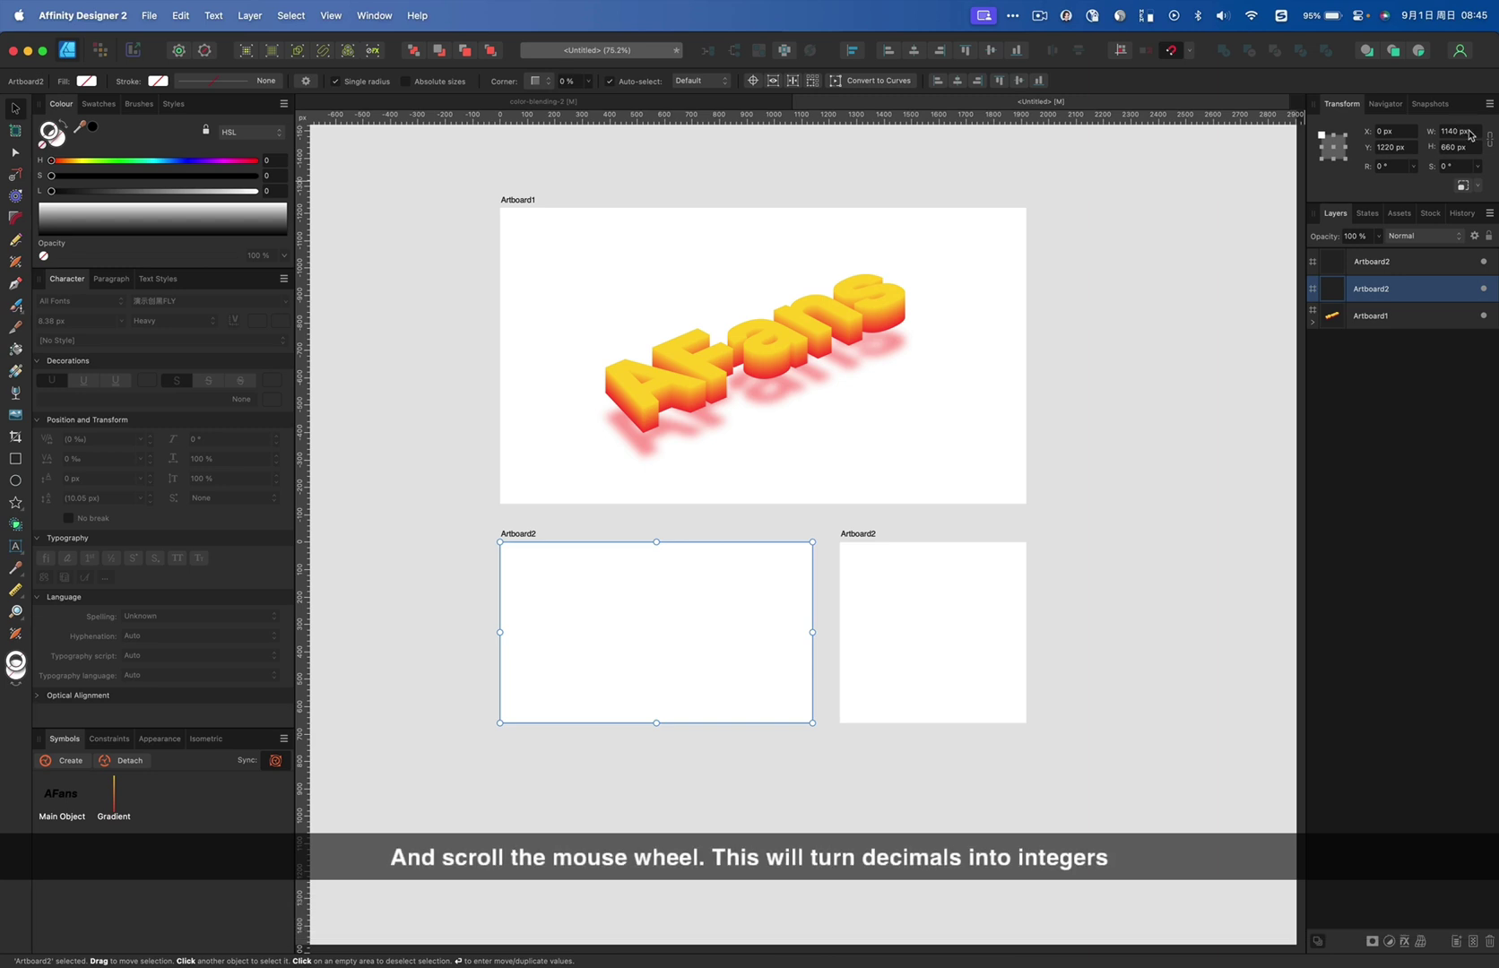
key(shift)
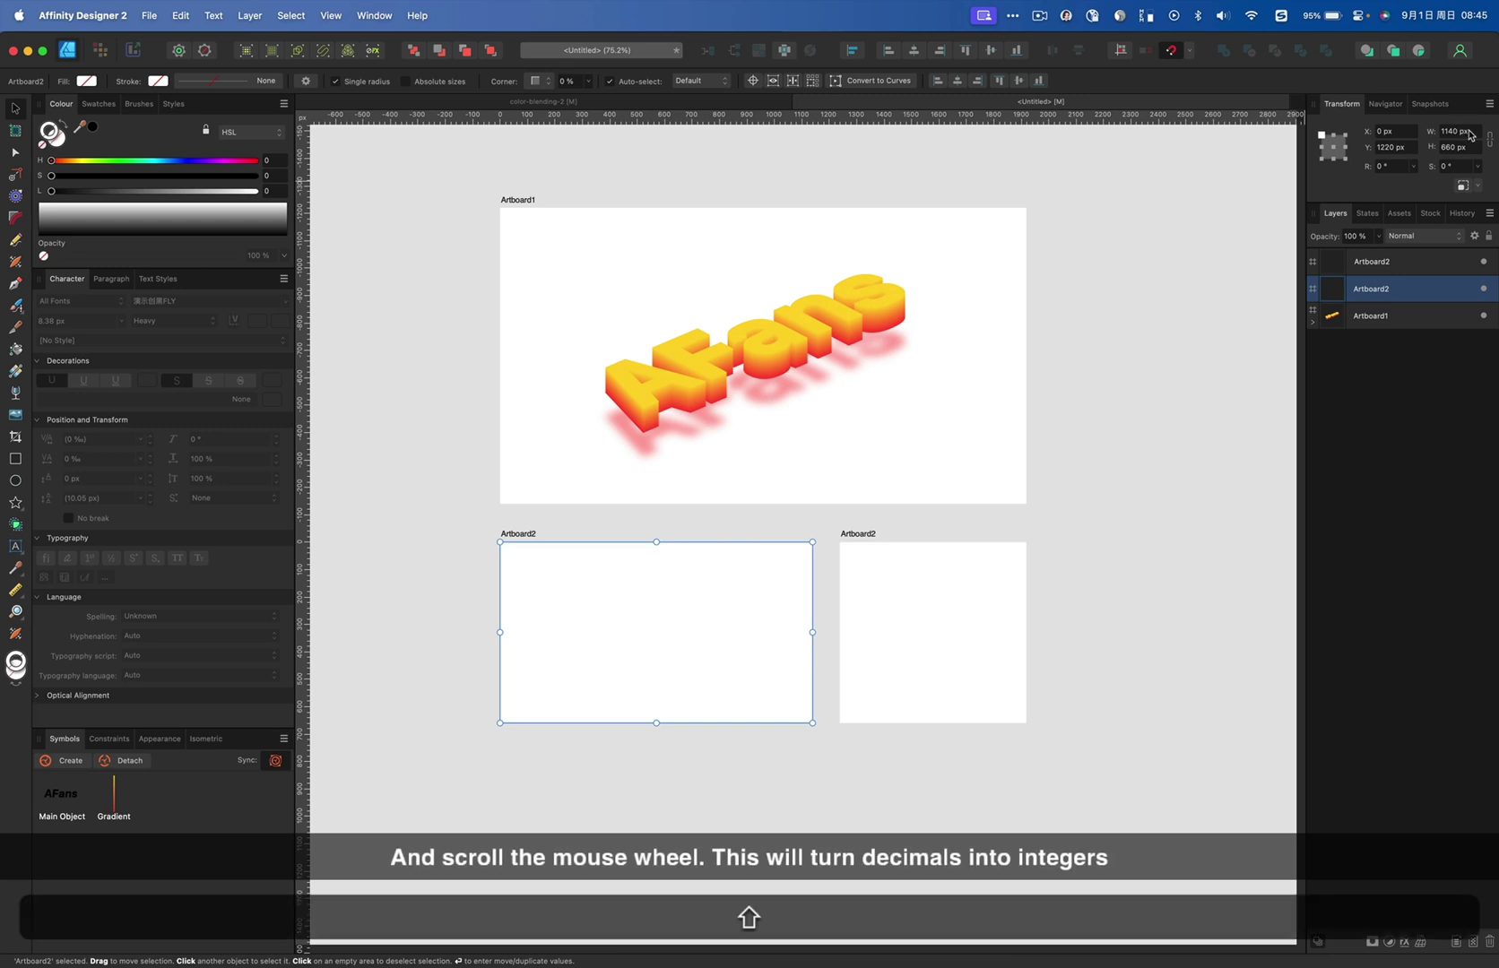
scroll(1471, 134, up, 1)
scroll(1470, 134, down, 1)
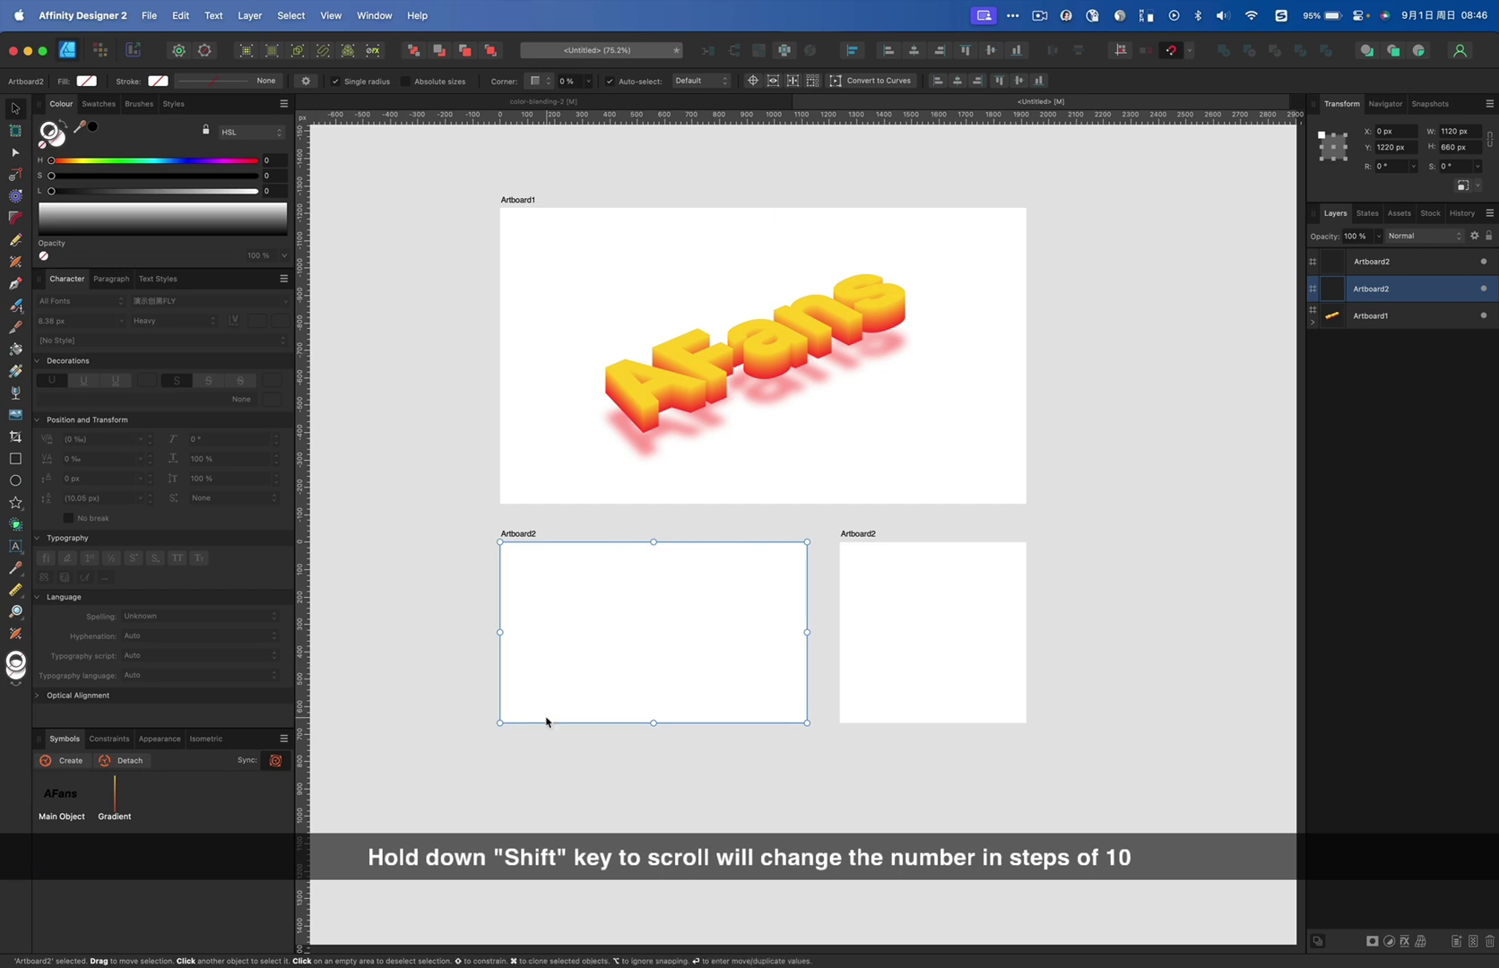
Rename the large artboard with the AFans artwork as Final
click(512, 772)
click(615, 619)
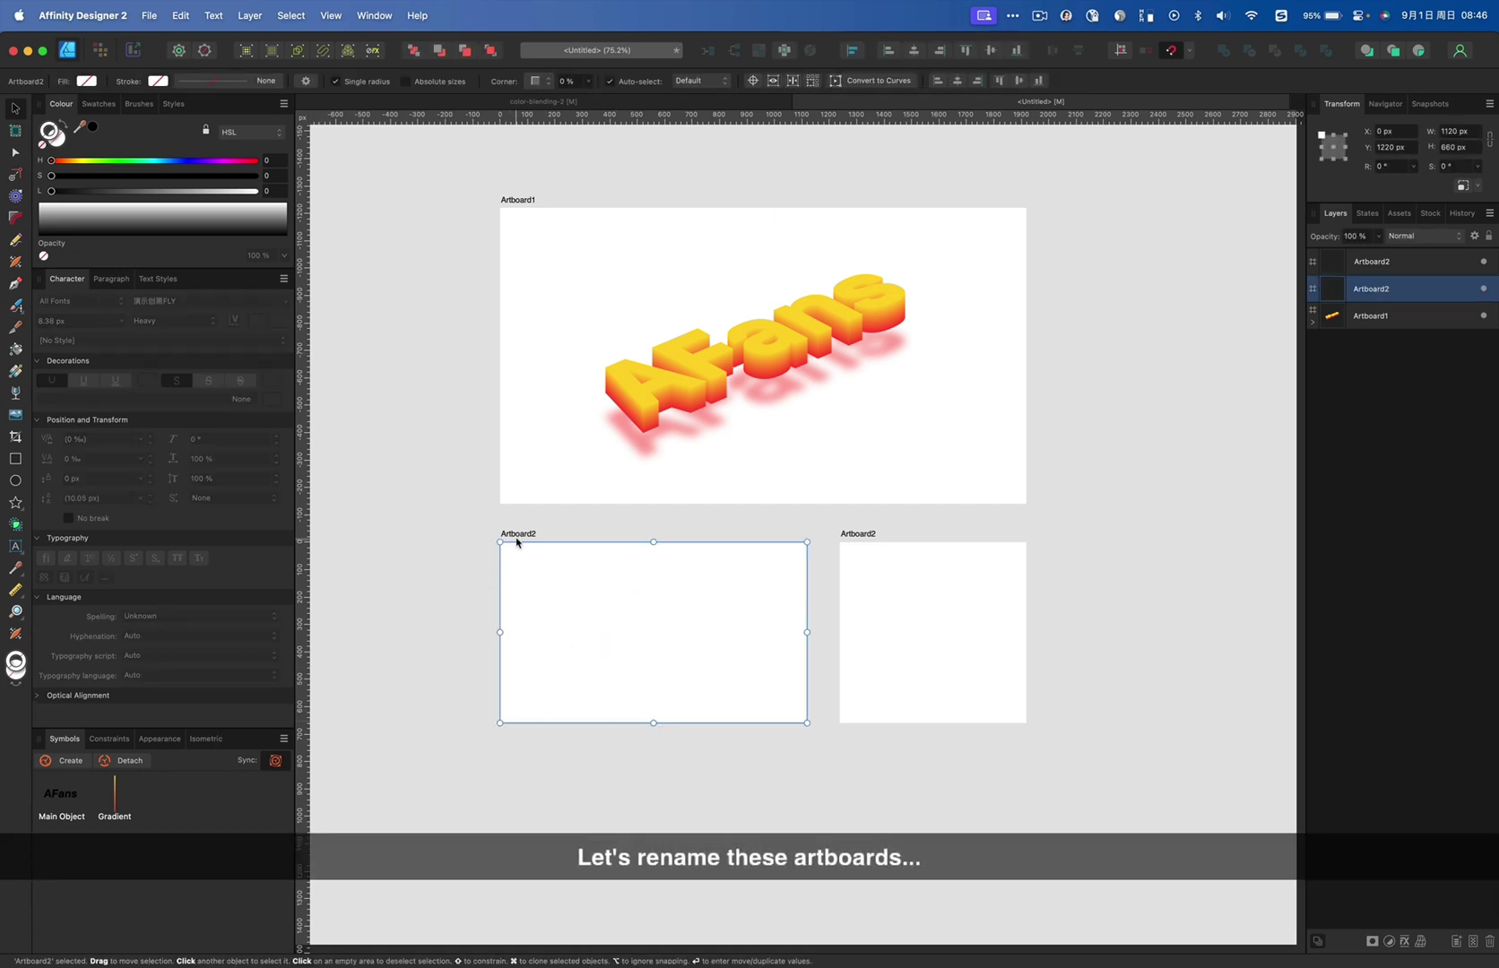
click(524, 206)
key(F2)
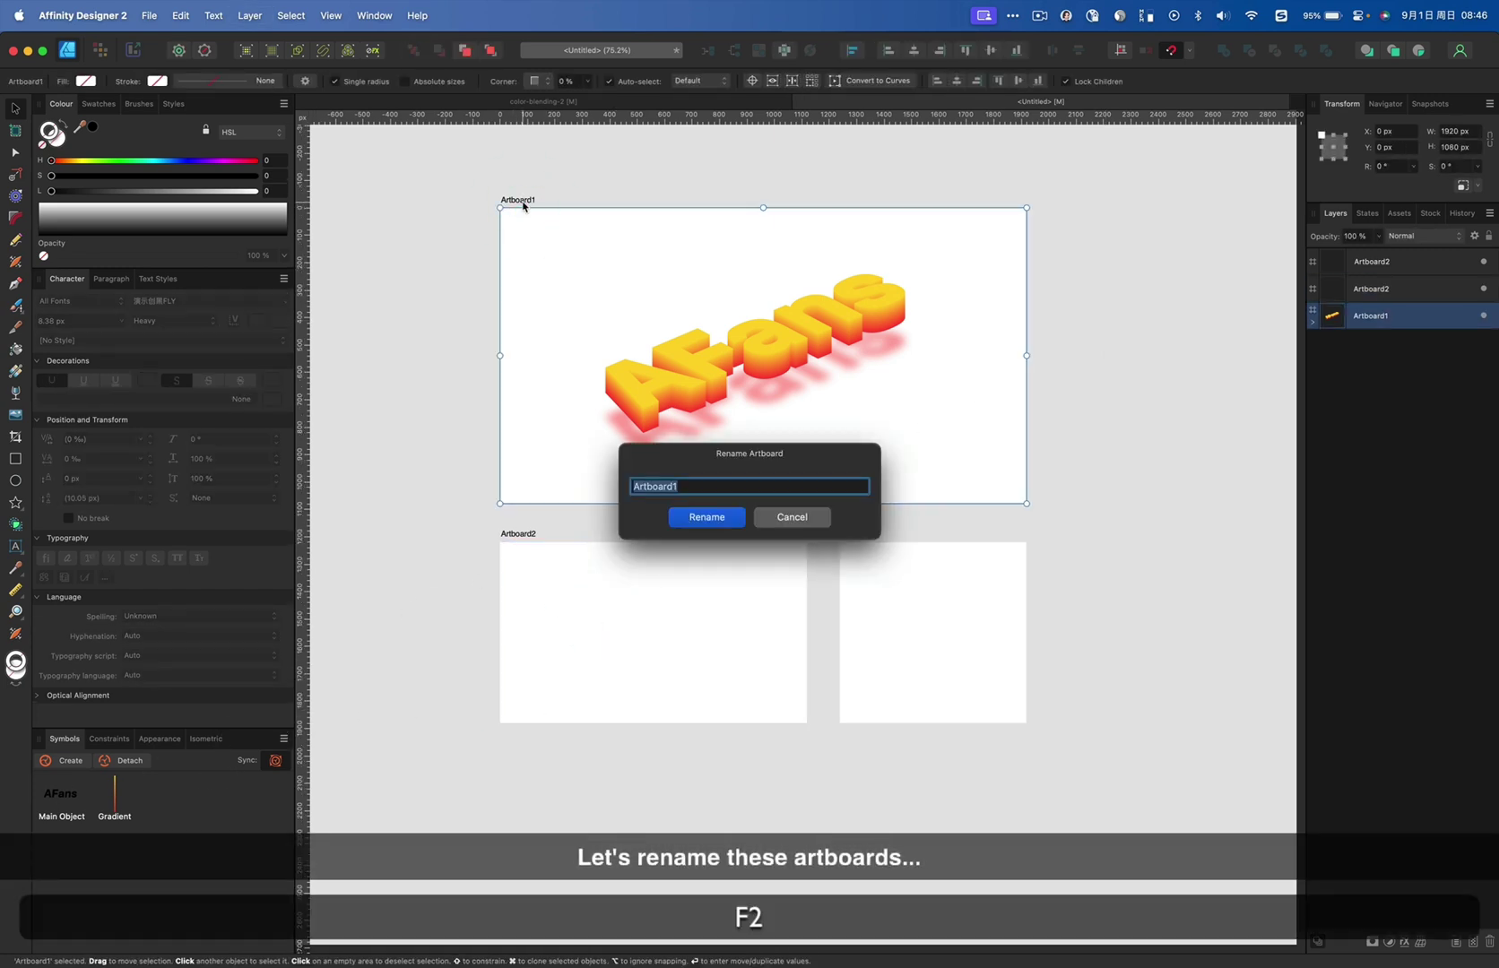
text(Final)
key(Return)
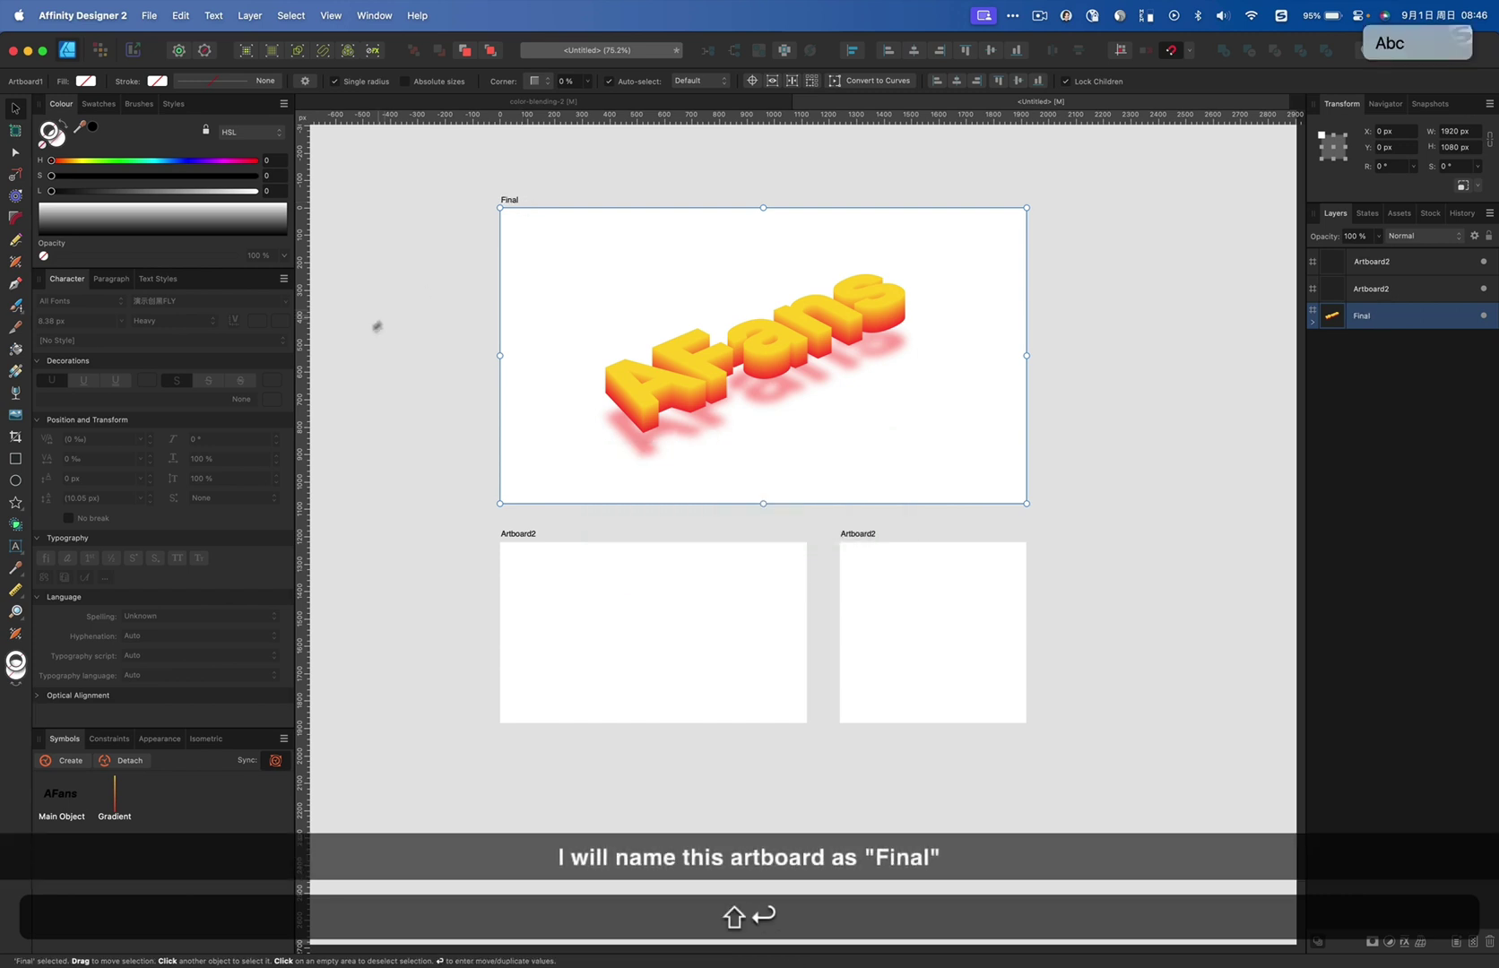
Rename the wide lower artboard as Main Object and the narrow one beside it as Color
click(534, 536)
key(F2)
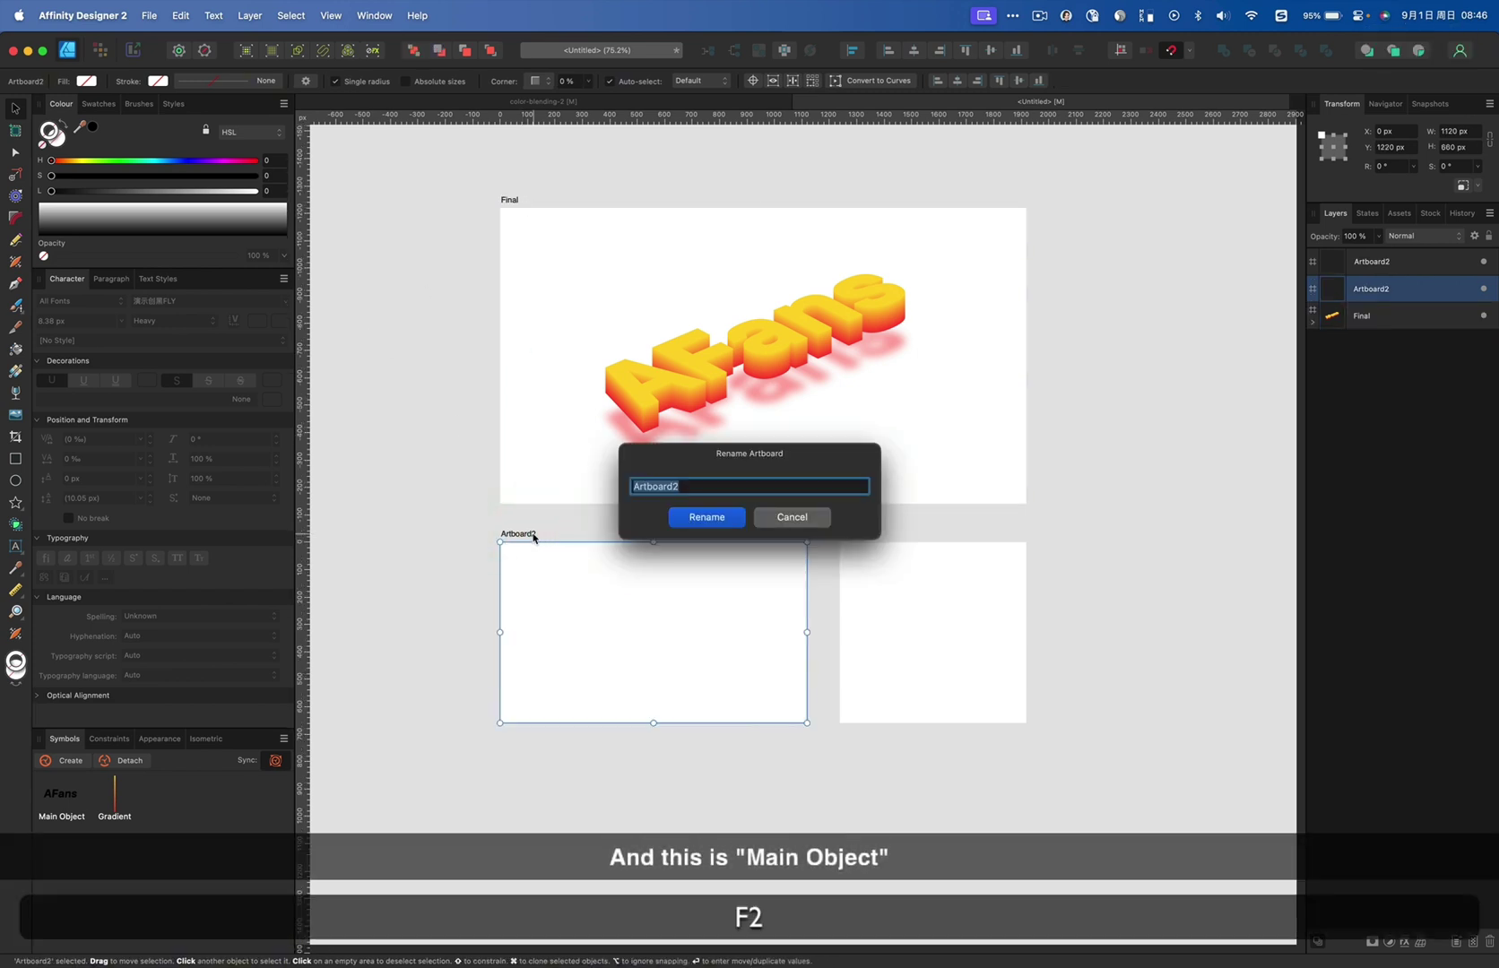
text(Main Object)
key(Return)
click(854, 536)
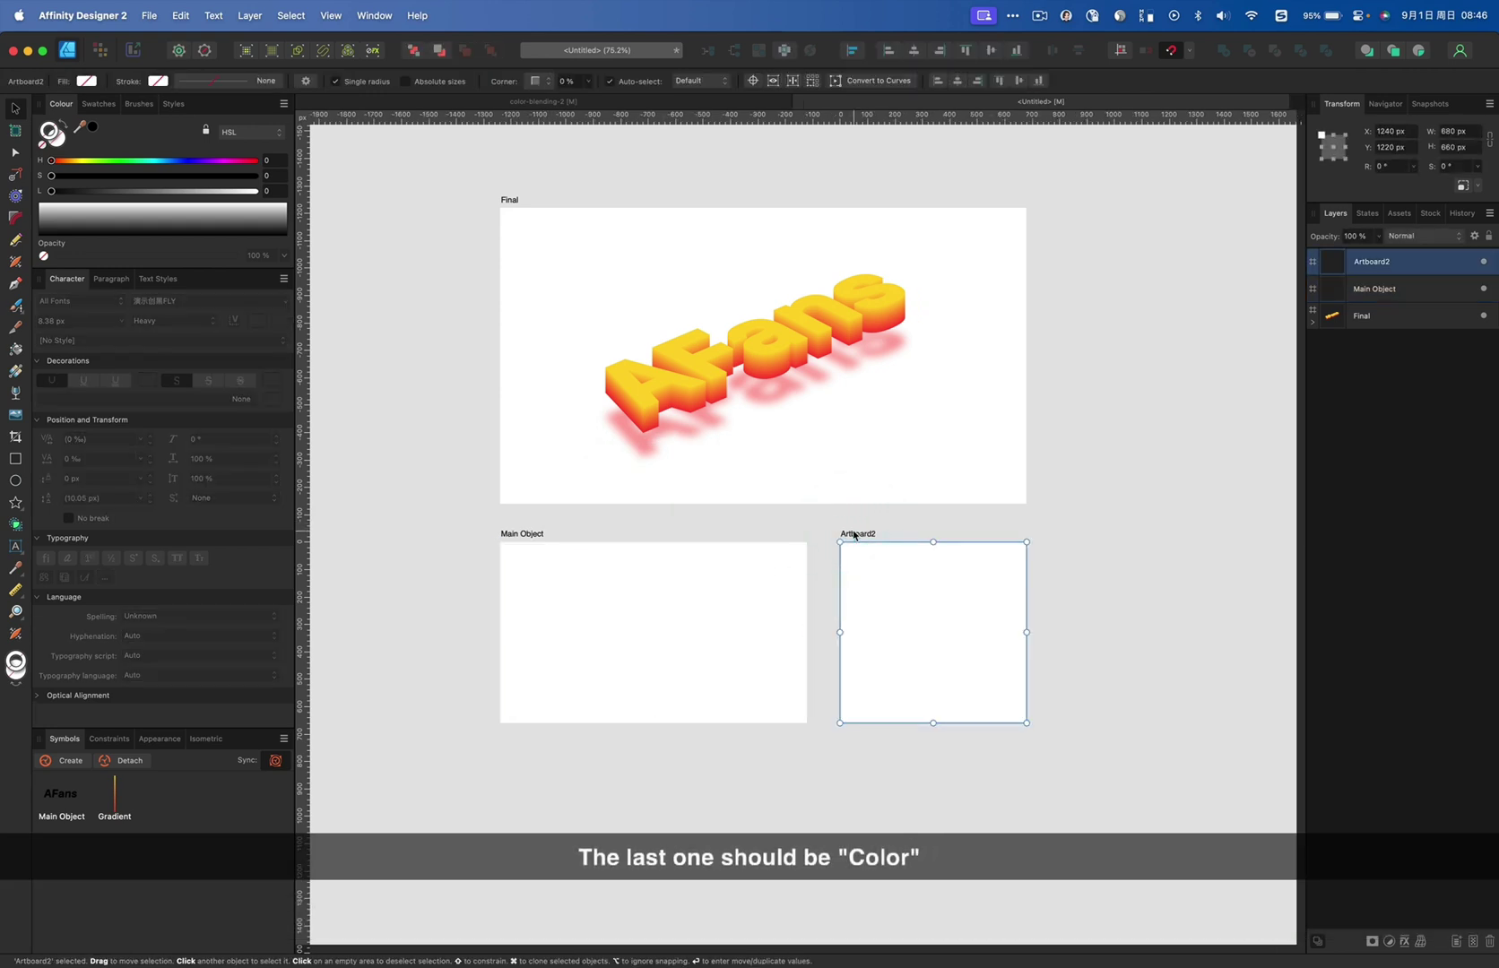
key(F2)
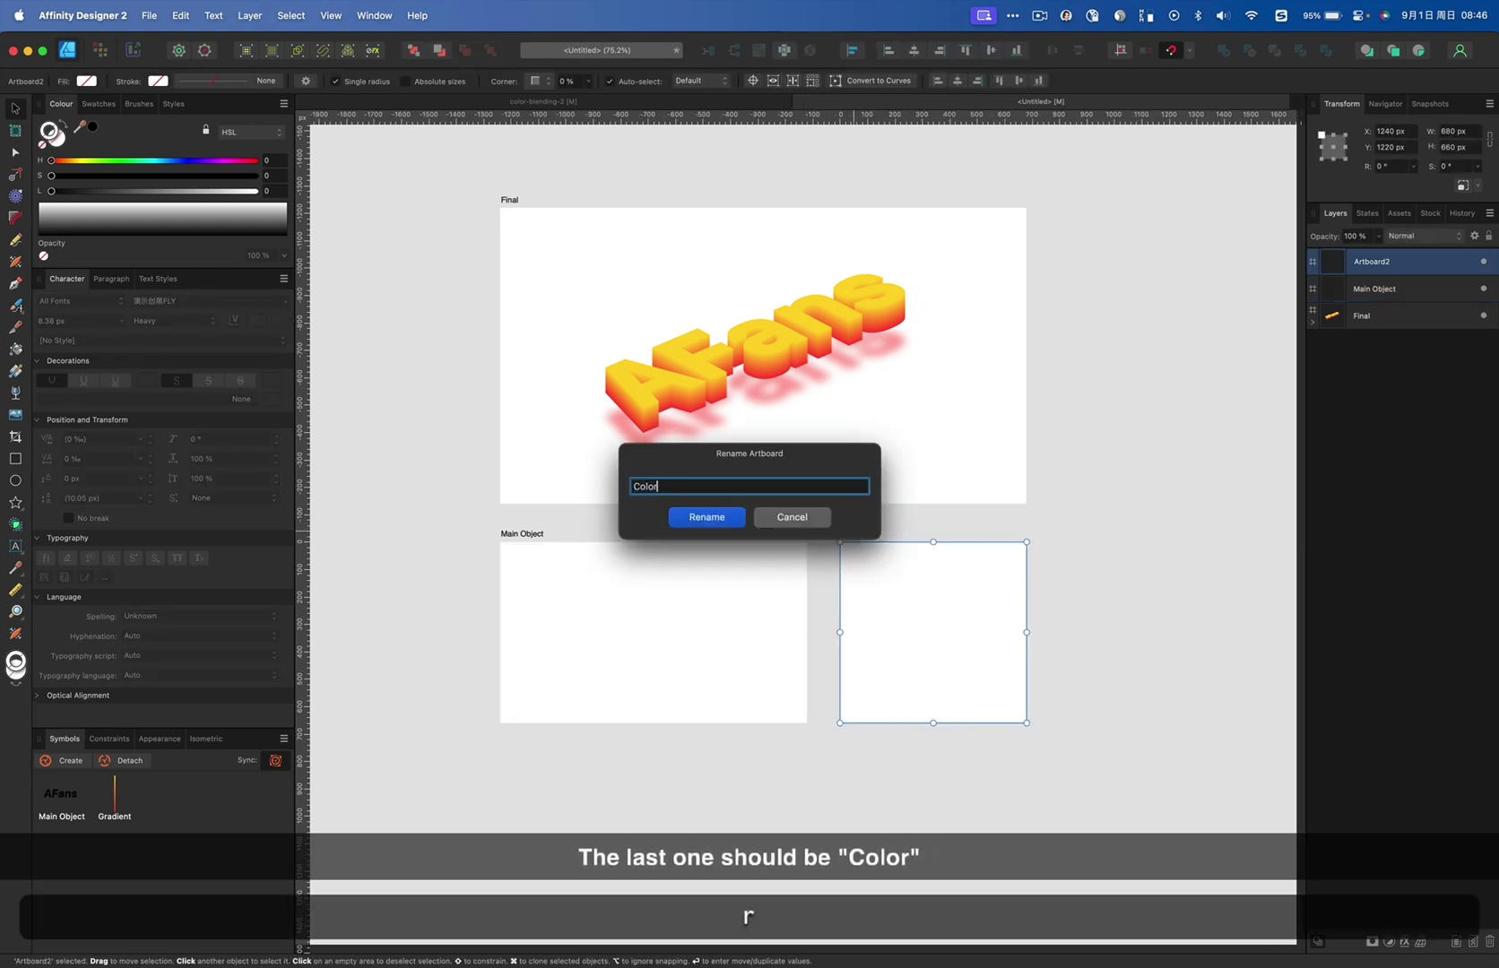
key(Return)
Place the Main Object symbol centred on its artboard, and the Gradient symbol on the Color artboard, resized to fill its 680 × 660 px
drag(61, 792, 688, 634)
drag(114, 793, 1031, 583)
drag(933, 624, 933, 724)
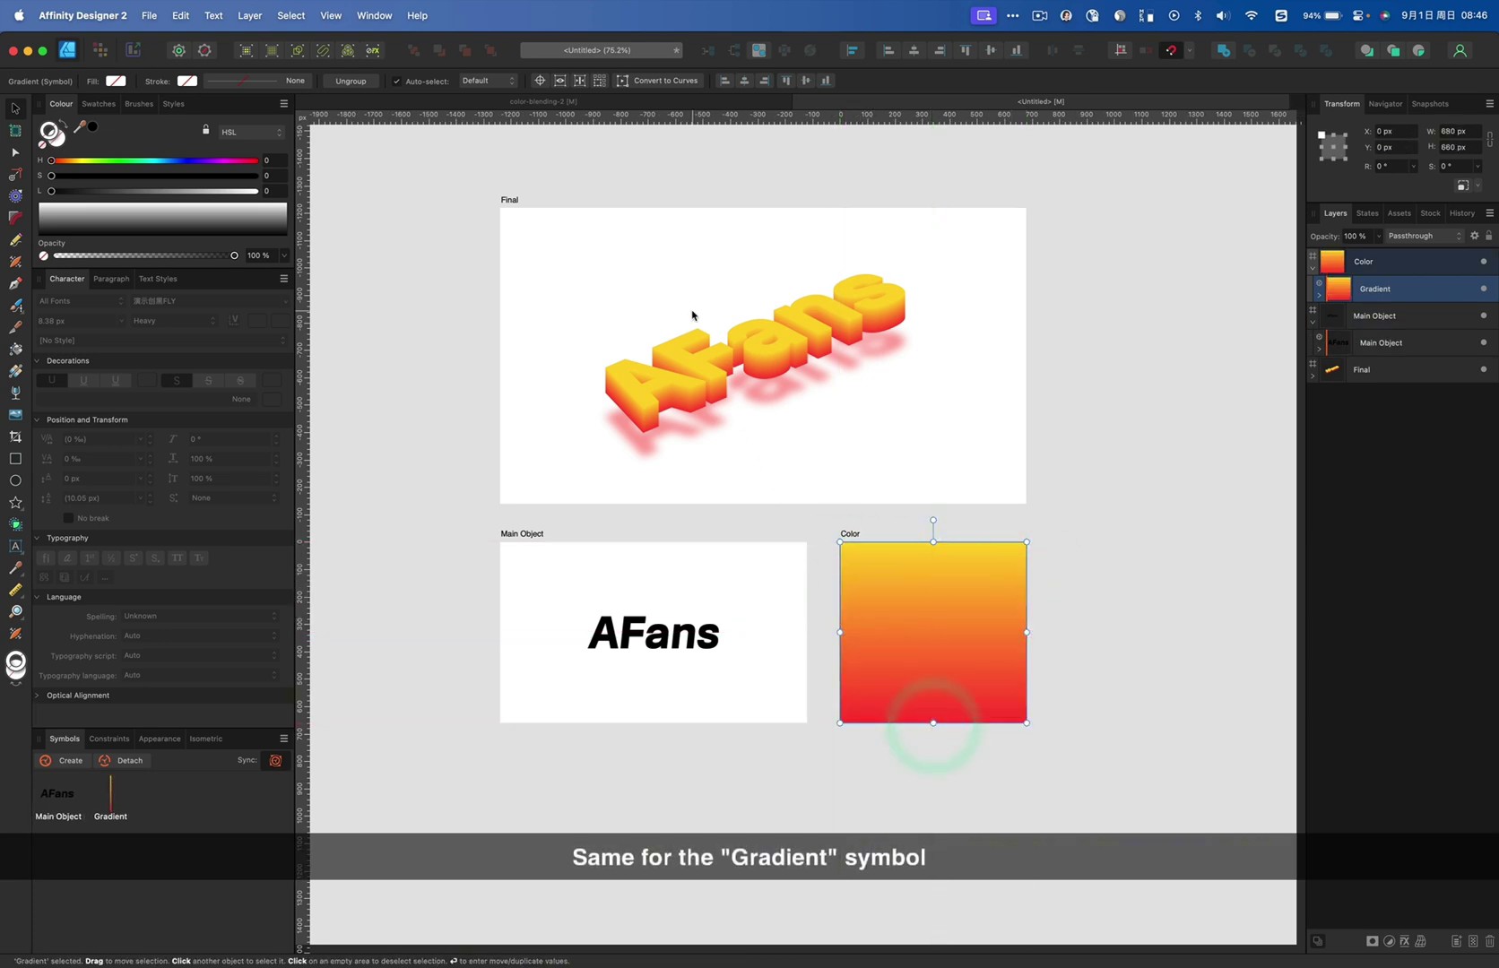
Lock the Final artboard and replace the text on the Main Object artboard with "Affinity"
click(512, 198)
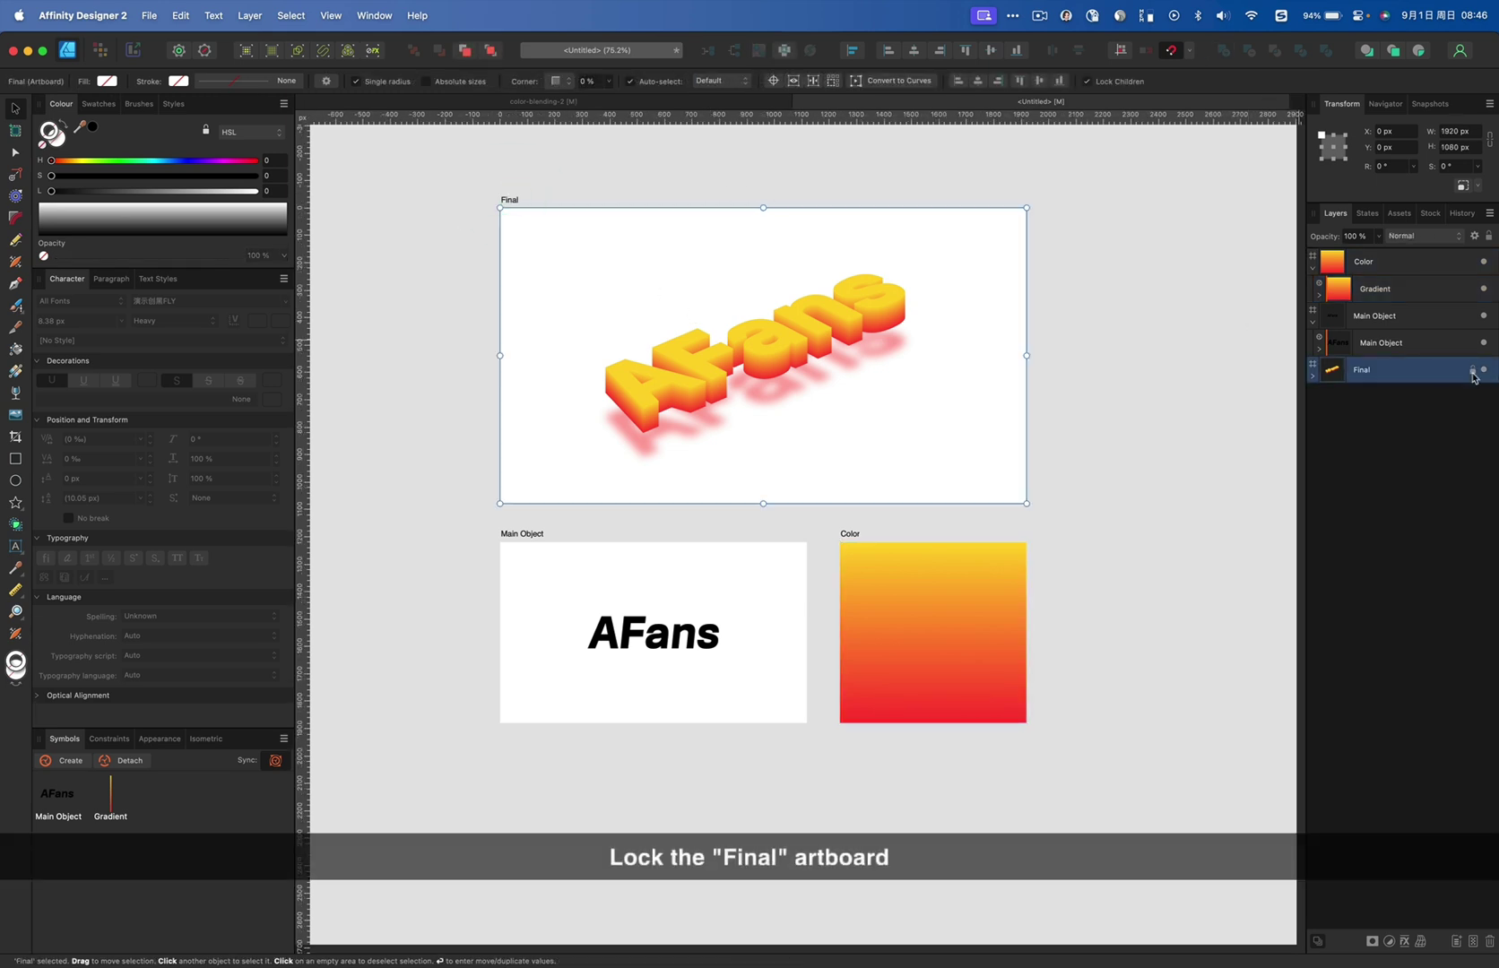
double_click(678, 637)
key(super+a)
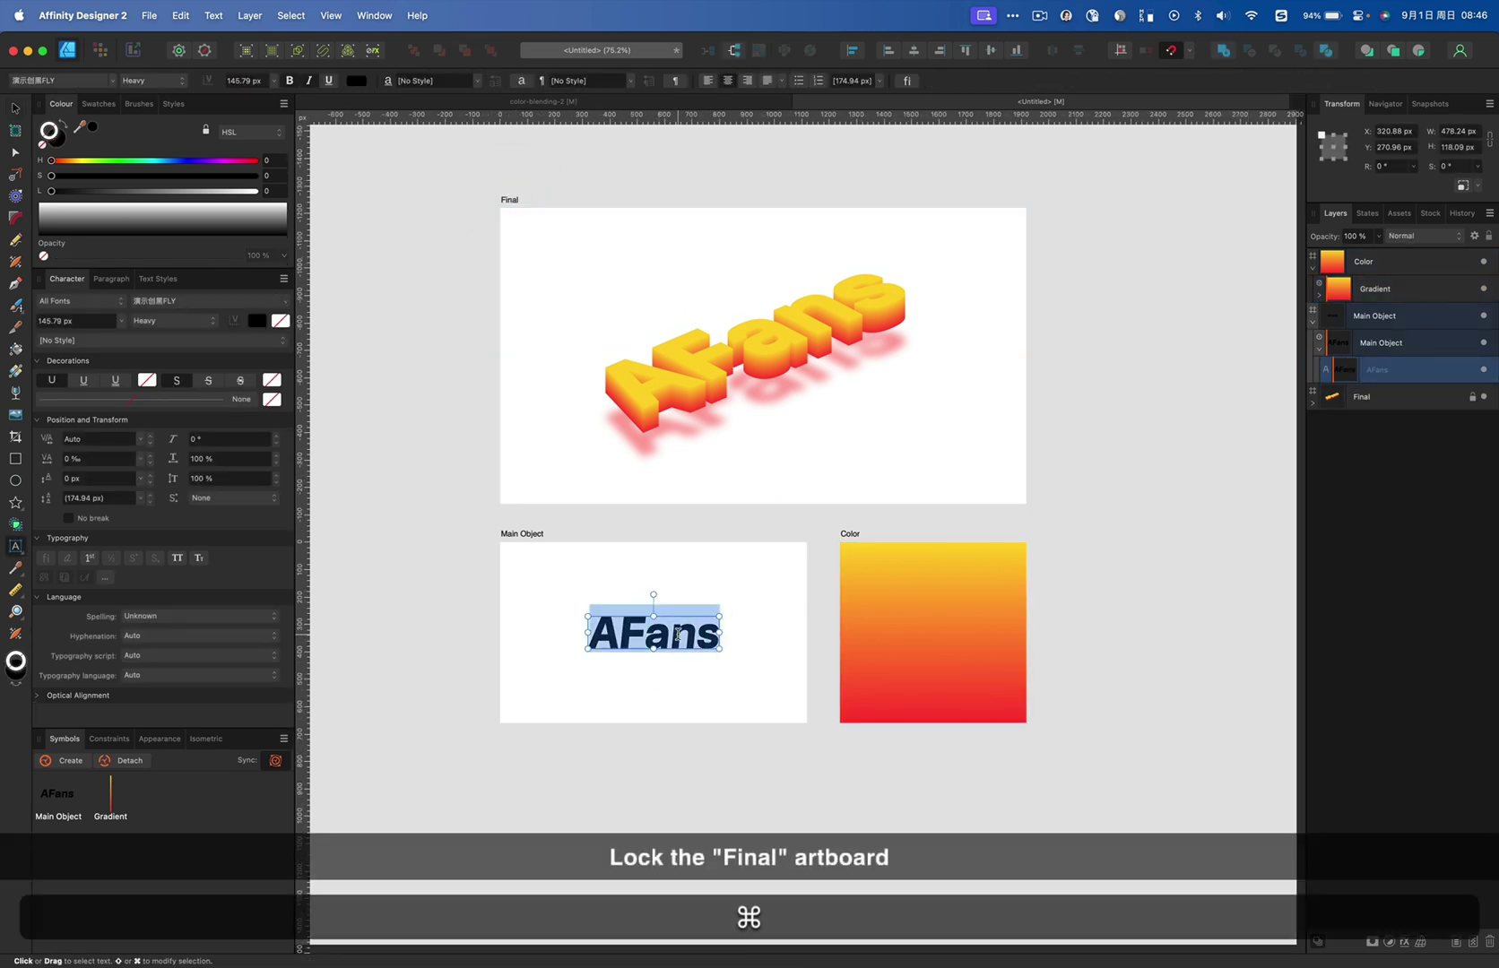
text(Affinity)
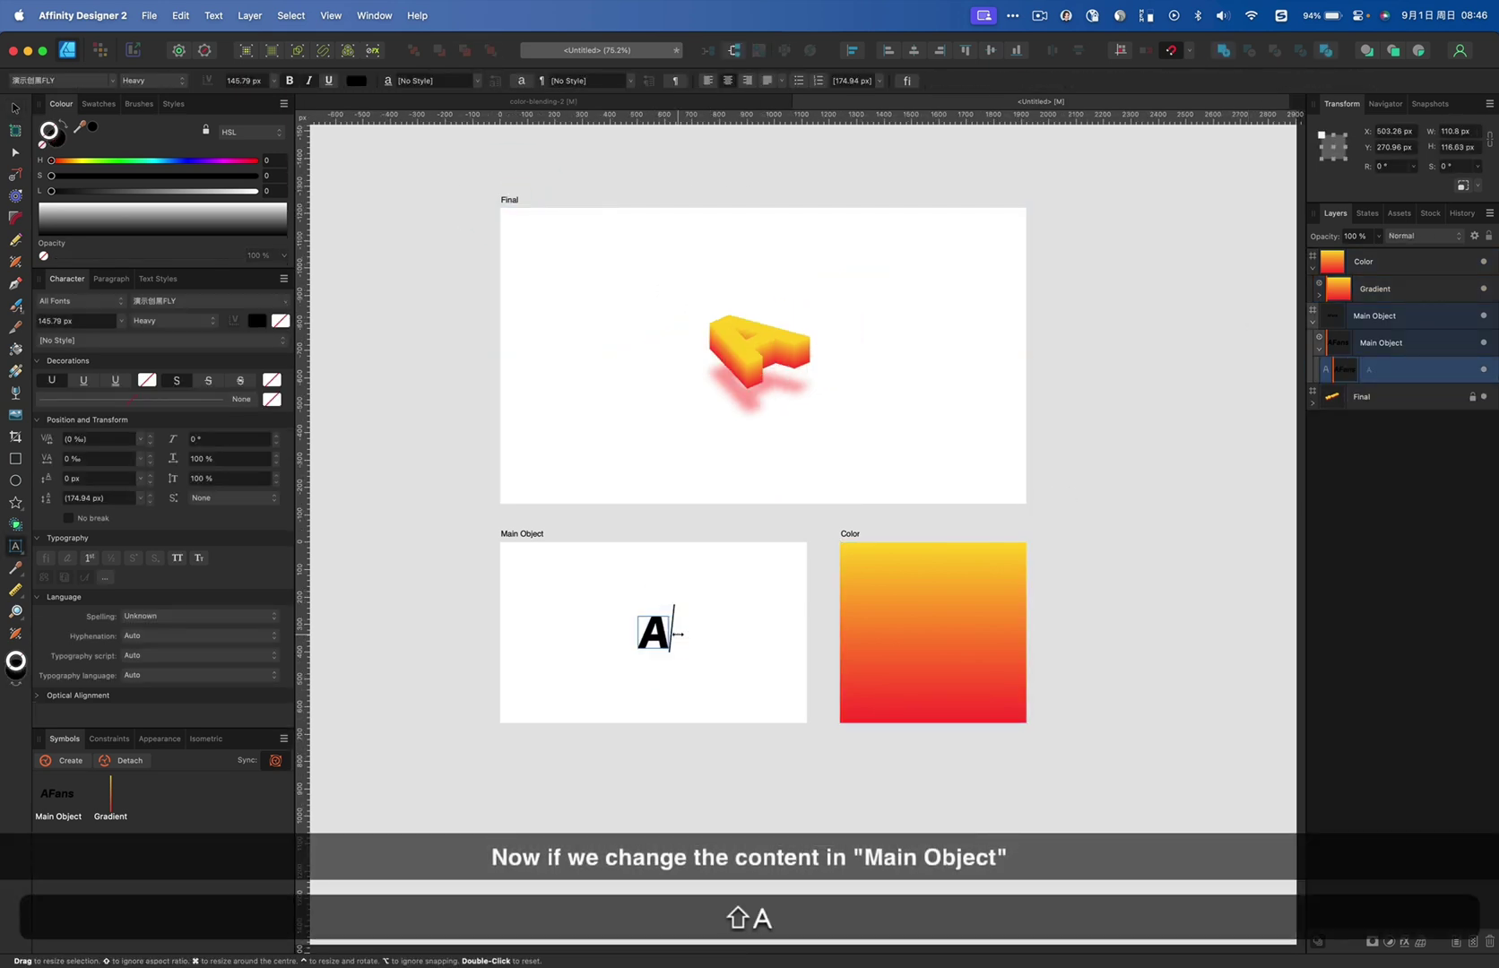
key(Escape)
Add a stop midway along the gradient on the Color artboard and set its colour to turquoise with hue 176
click(917, 603)
key(super+v)
key(g)
click(932, 632)
mouse_move(149, 160)
mouse_down()
mouse_move(114, 160)
mouse_move(186, 168)
mouse_move(152, 165)
mouse_up()
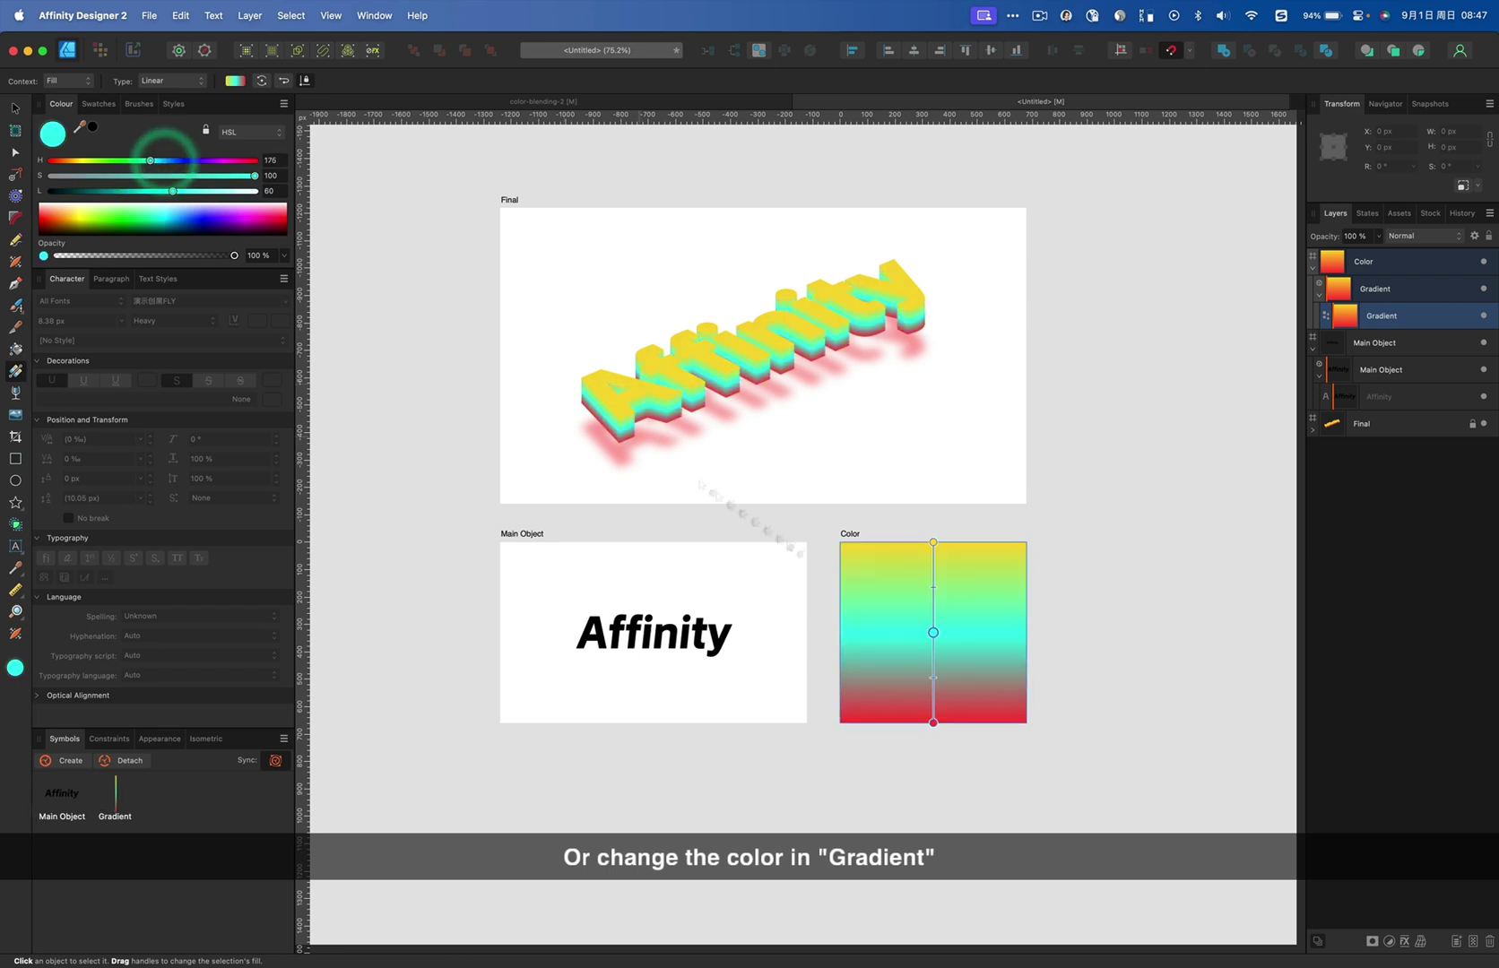
Change the gradient's top stop to blue with hue 226
click(933, 543)
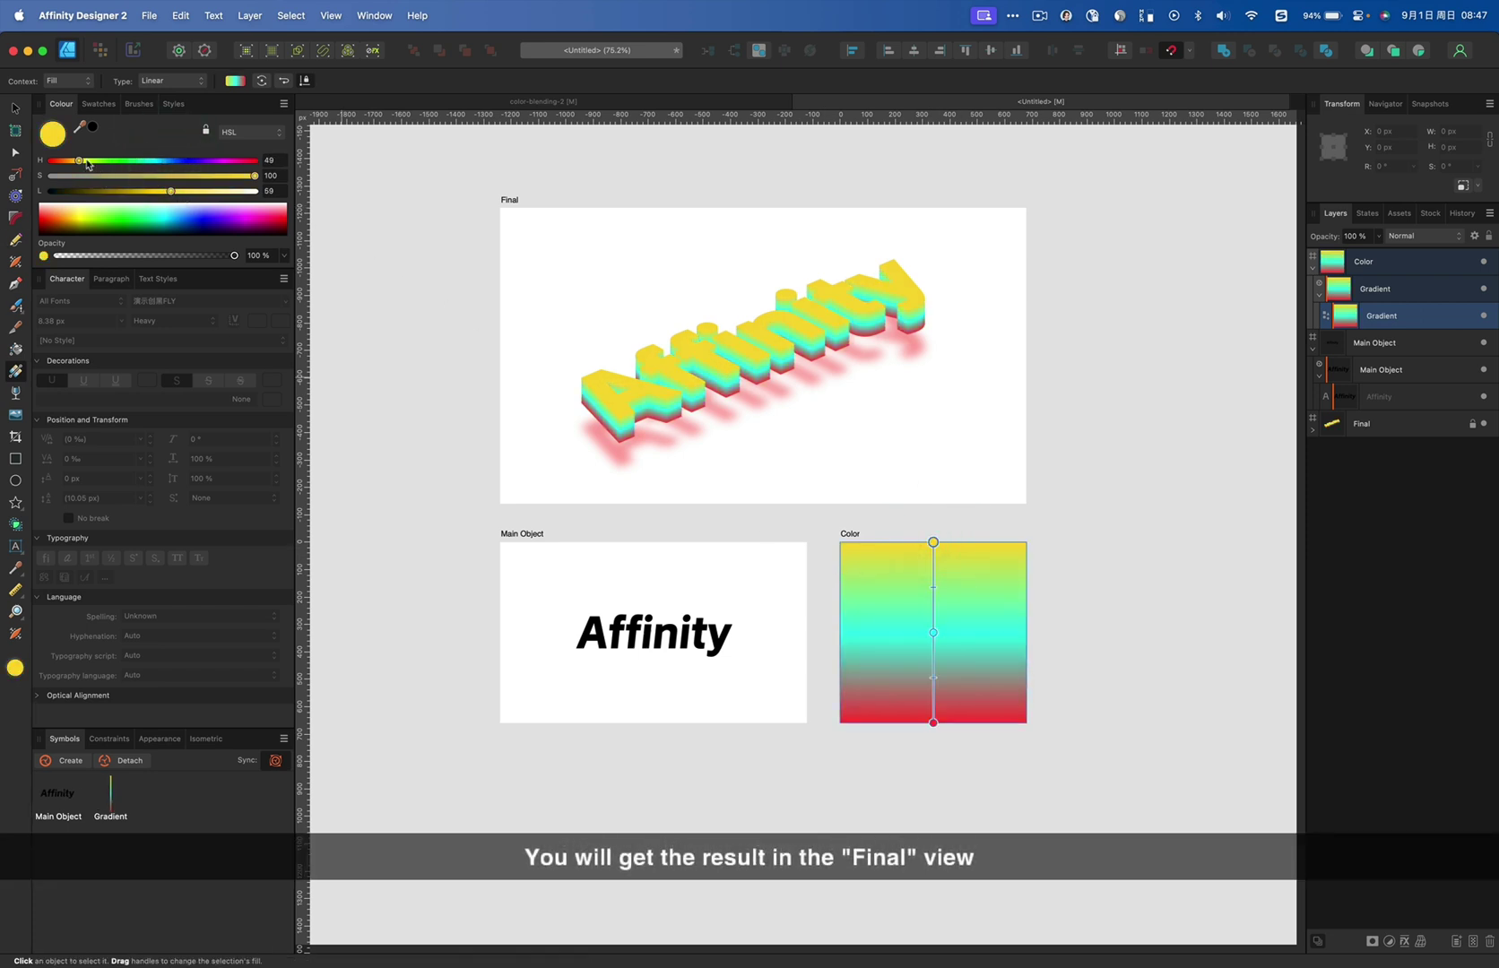
drag(81, 164, 181, 161)
key(v)
Extend the text on the Main Object artboard to "Affinity Designer"
click(711, 635)
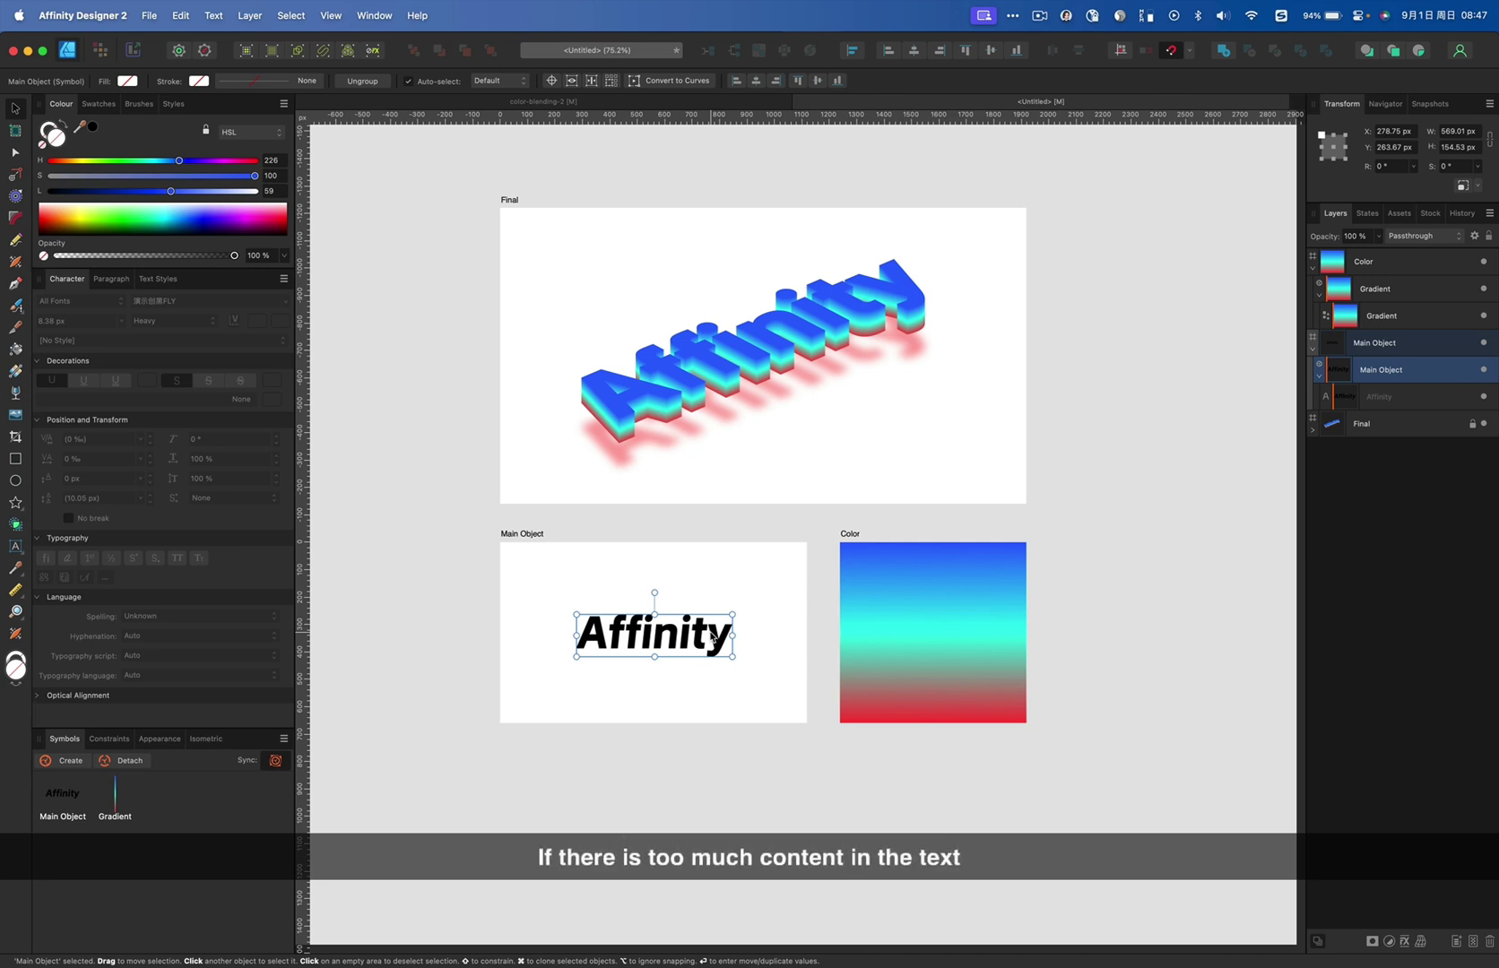
double_click(711, 634)
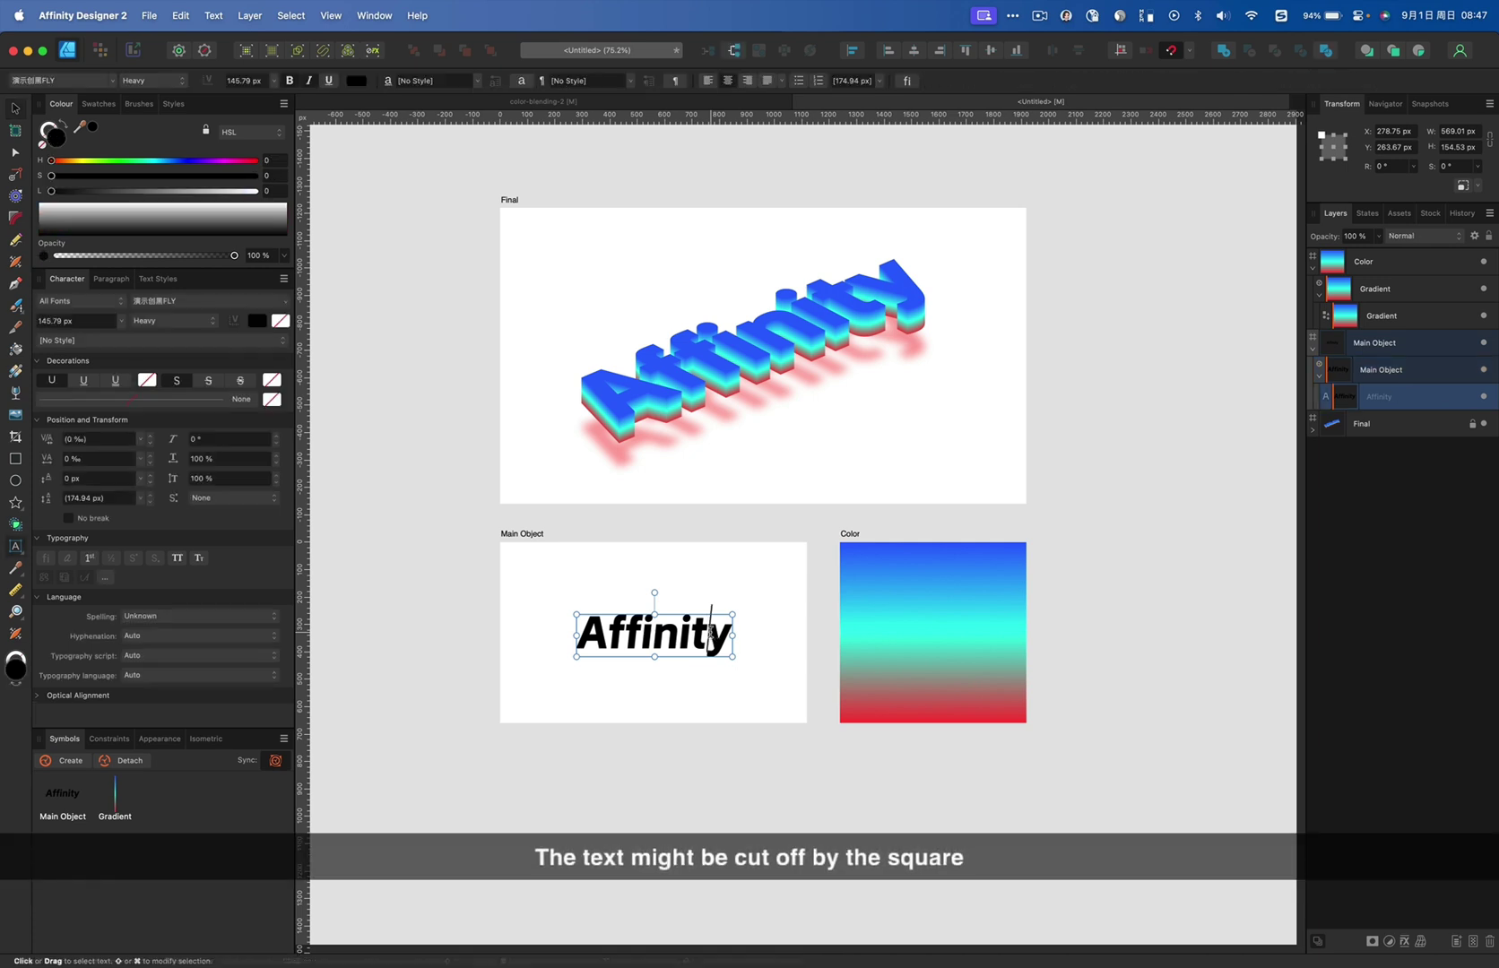
double_click(711, 633)
key(Right)
text(Designer)
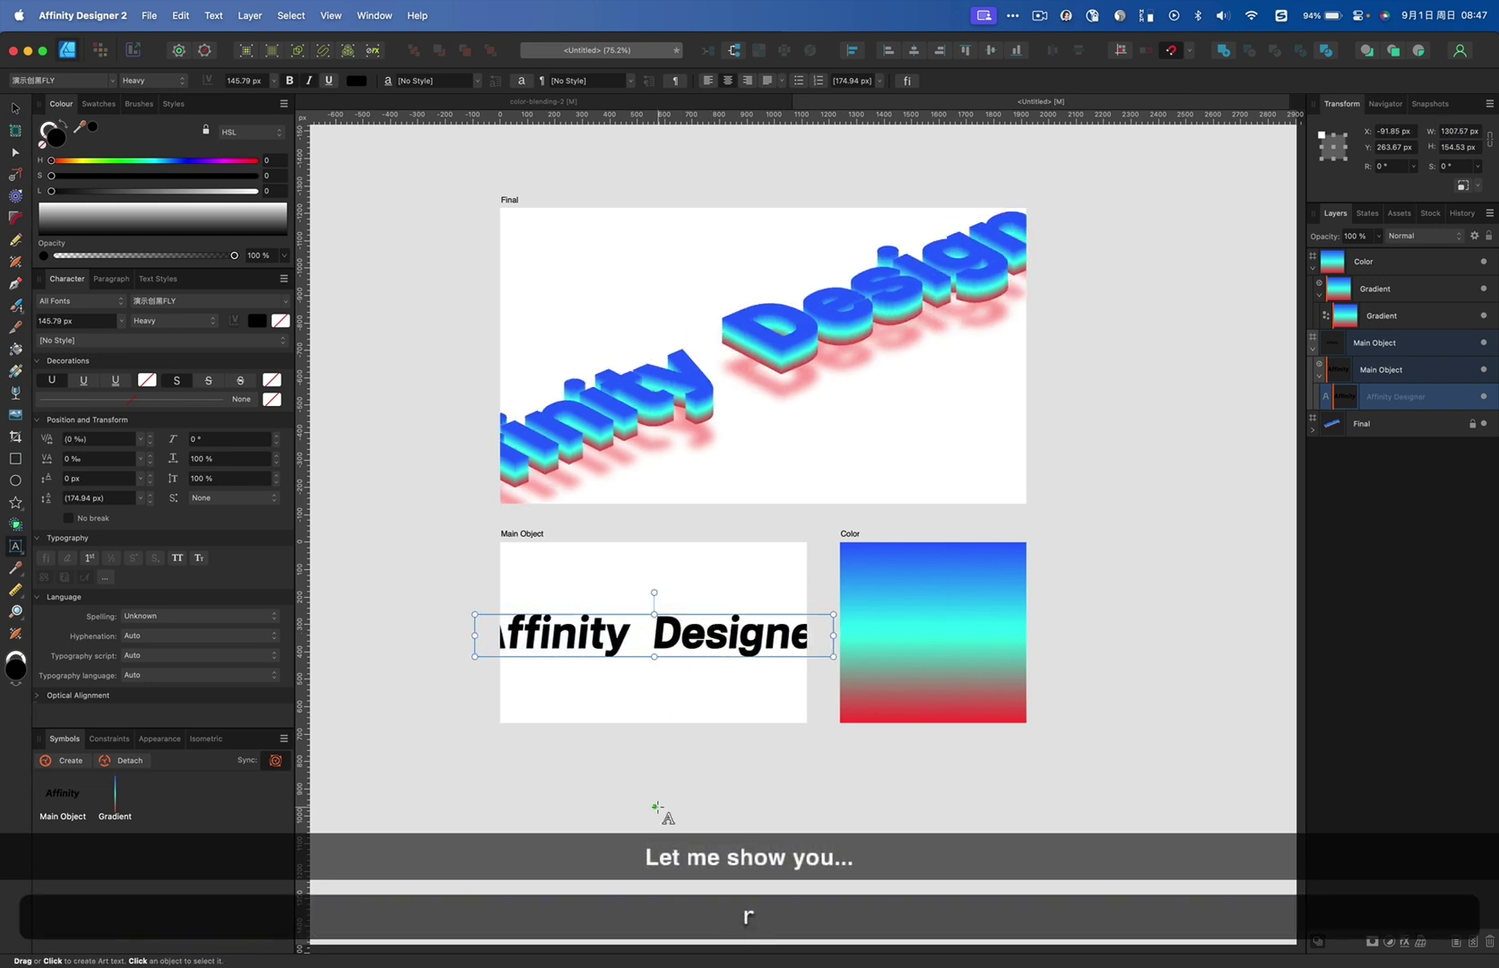
Unlock the Final artboard and scale its 3D text group down so the whole text fits inside the artboard
key(Escape)
click(1380, 423)
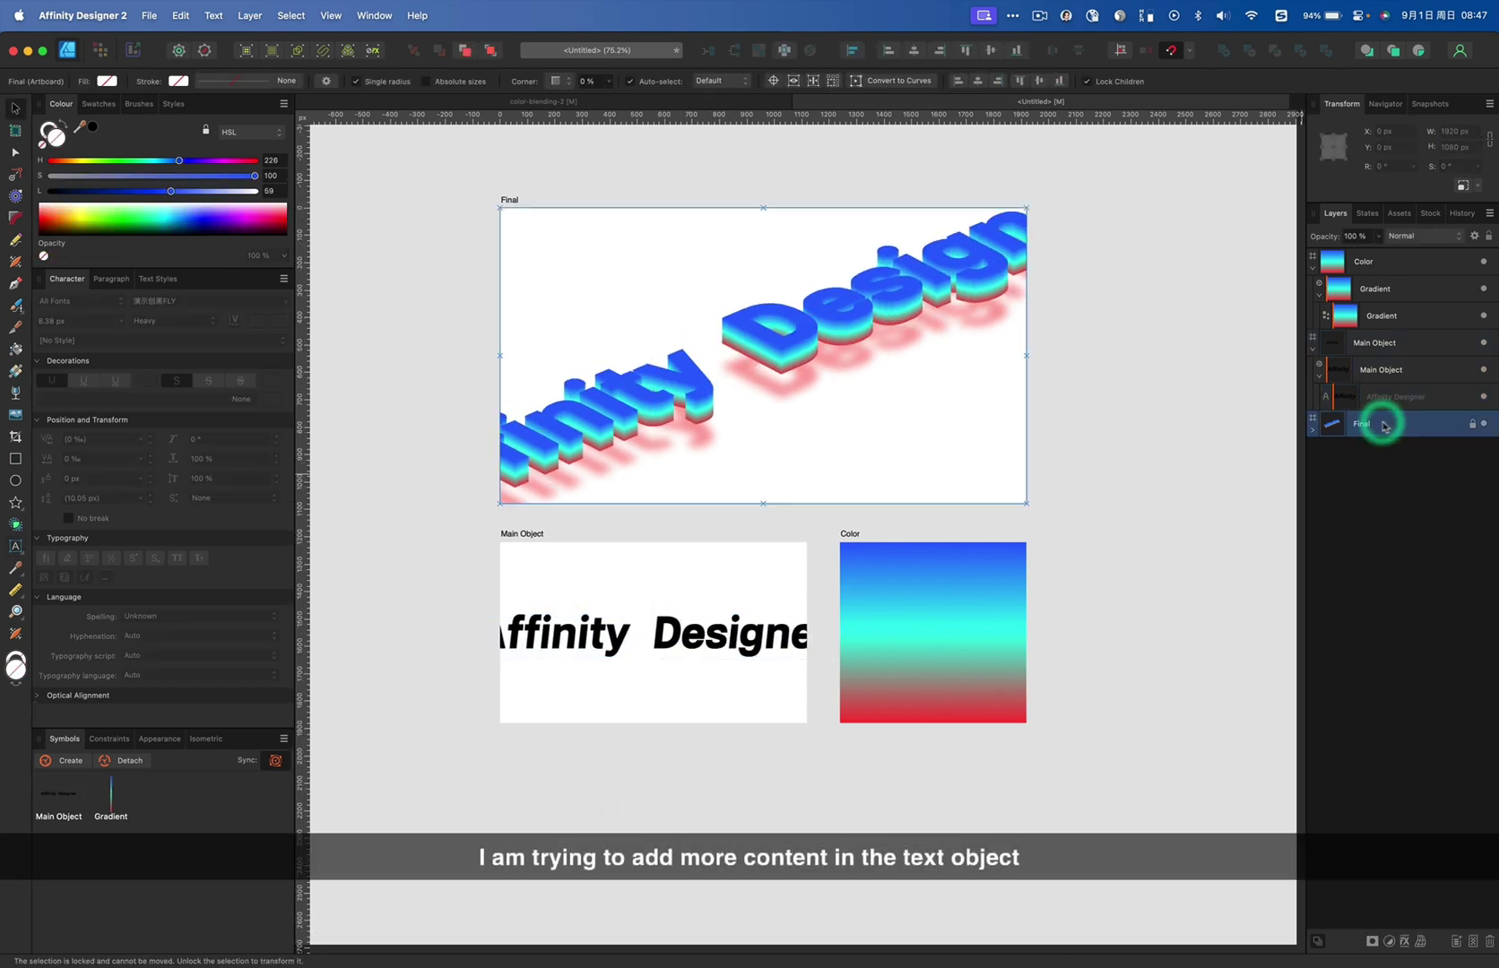
click(1405, 441)
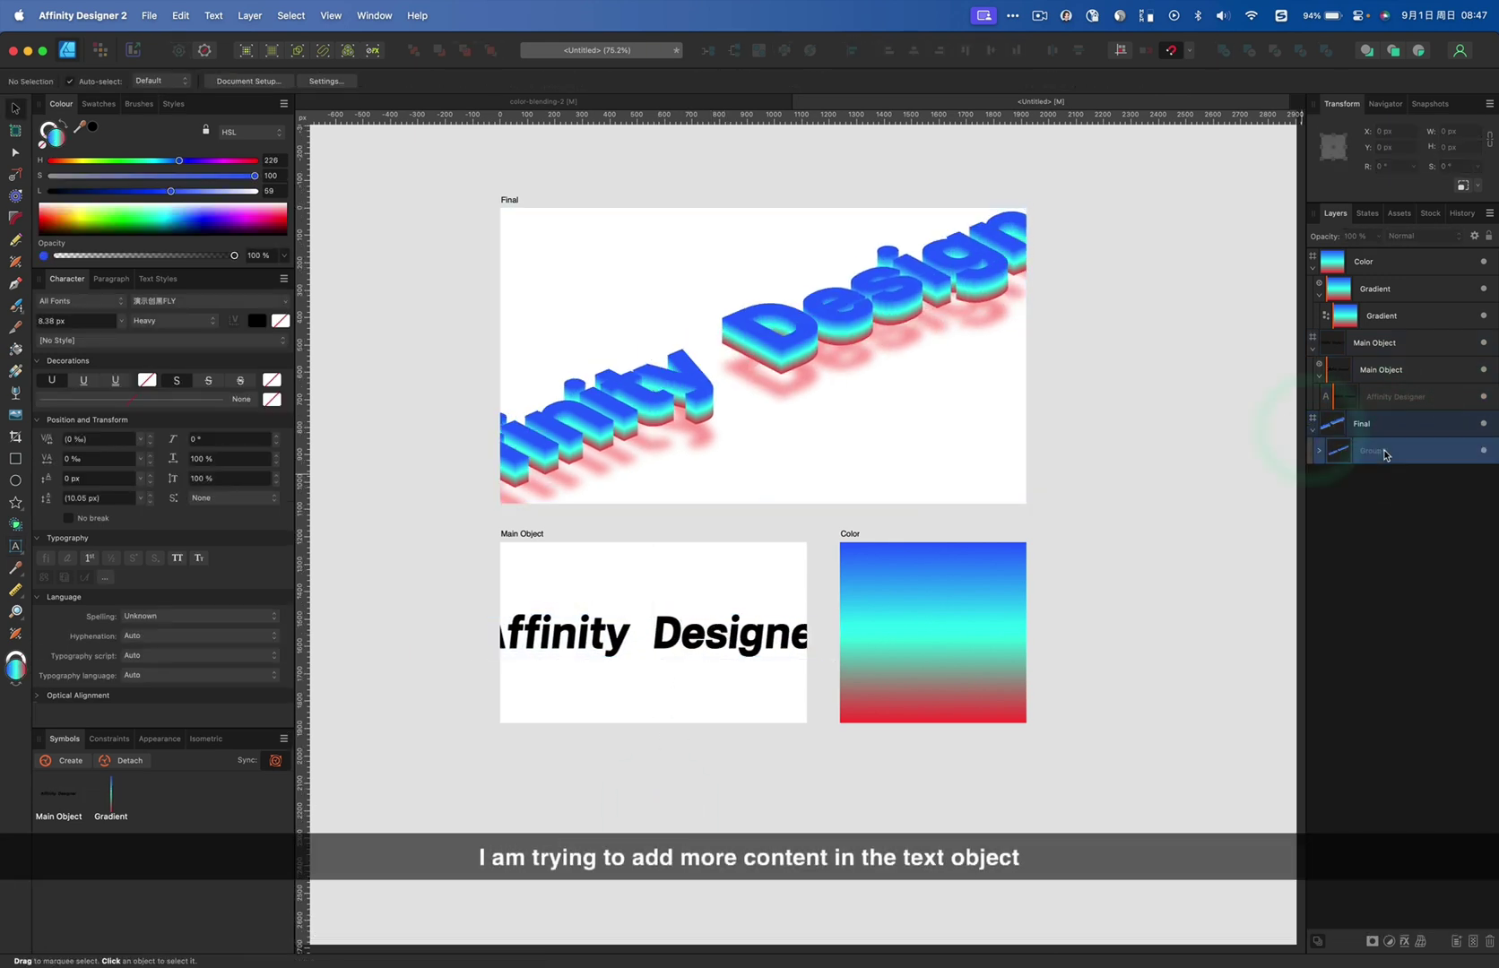
click(1386, 452)
drag(1199, 152, 907, 291)
Extend the text on the Main Object artboard to "Affinity Designer Photo Publisher"
click(756, 618)
double_click(741, 632)
key(cmd+Right)
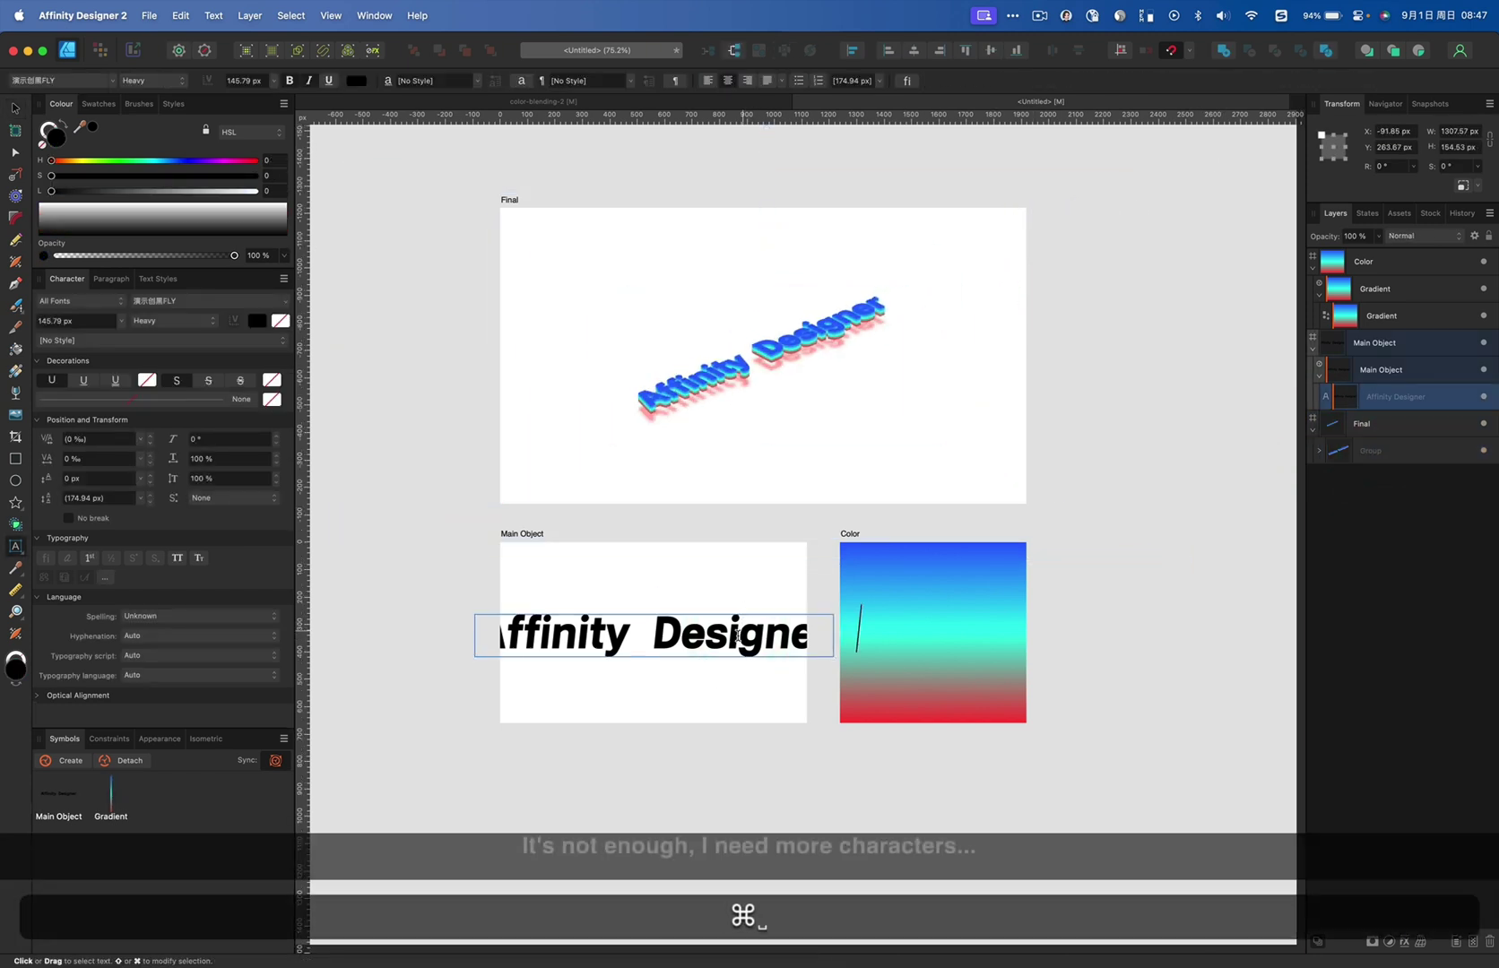
text(Photo )
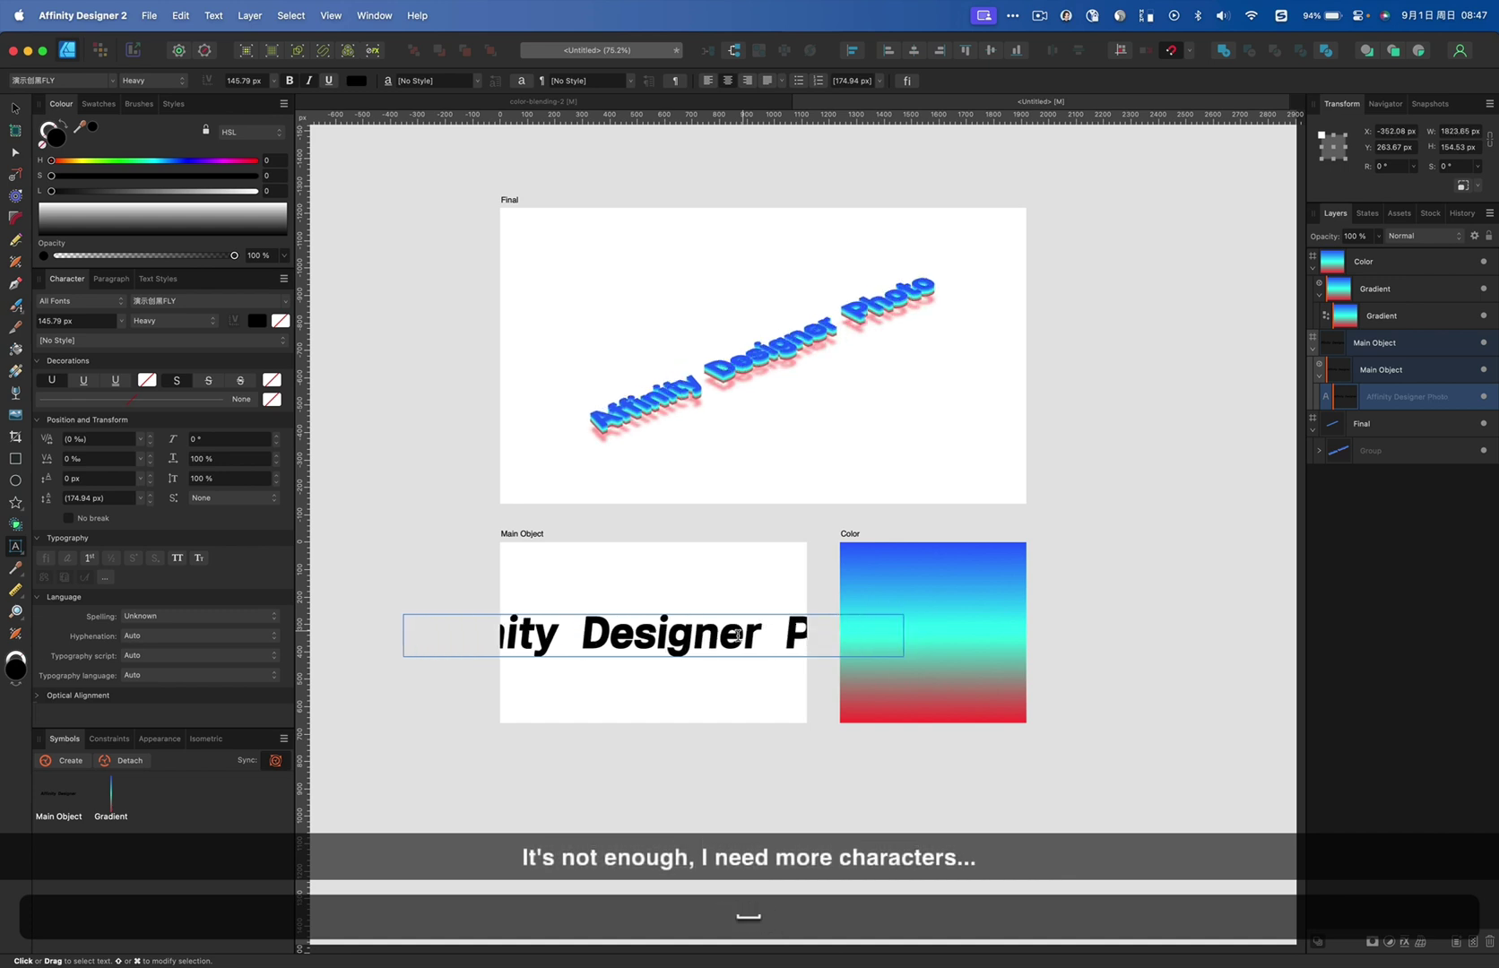
text(Publisher)
key(Escape)
key(v)
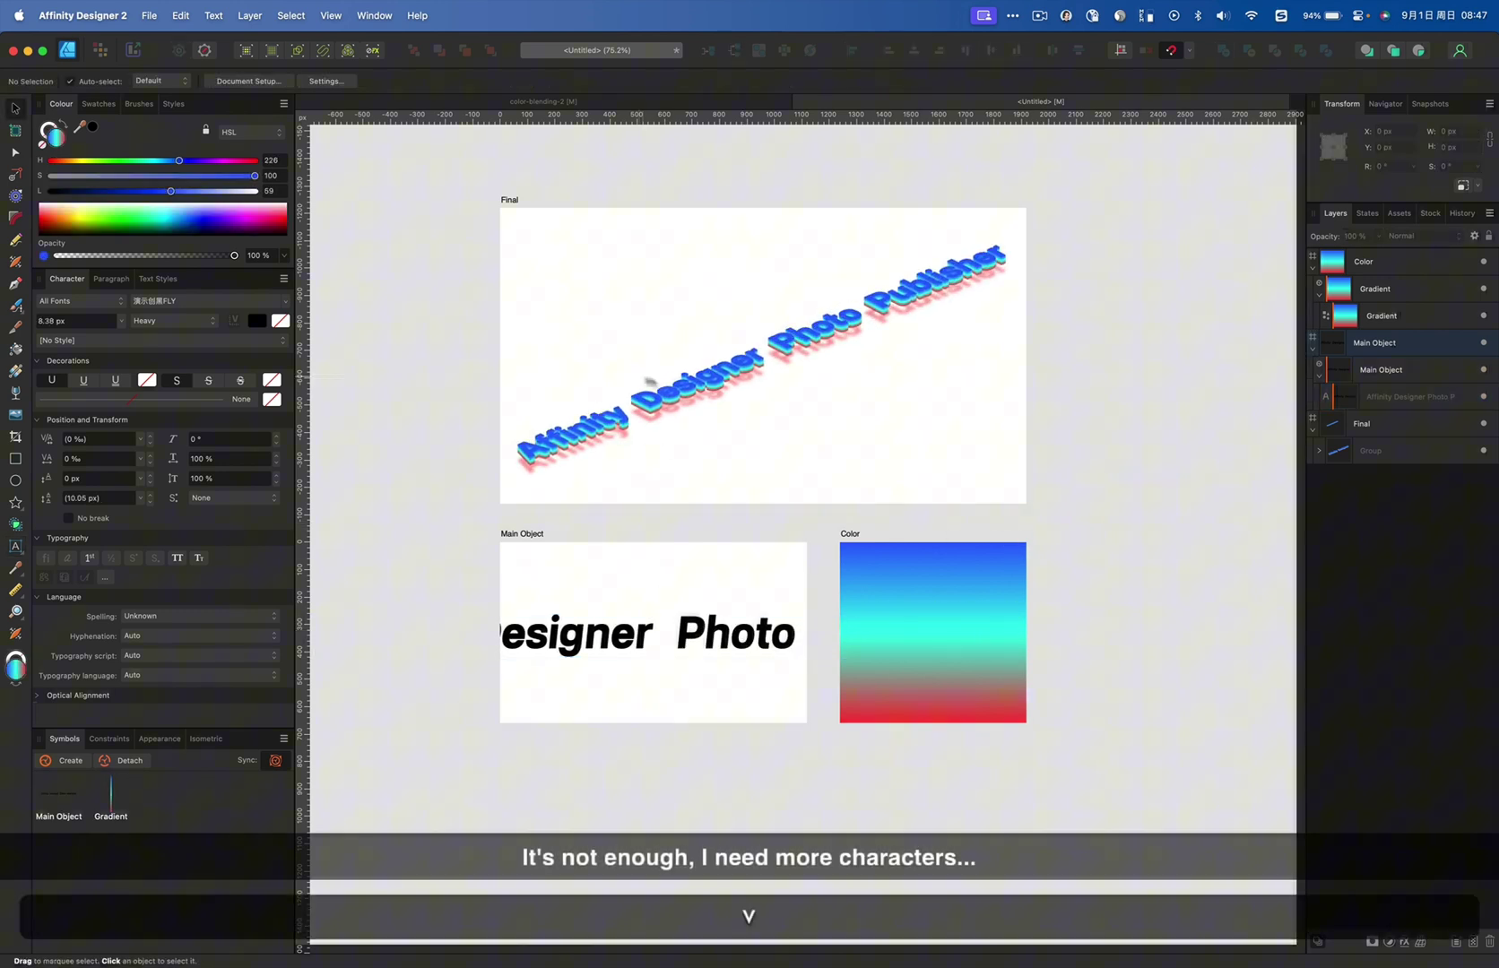
Try to reposition the long text on the Main Object artboard
super+click(581, 646)
drag(582, 646, 657, 510)
key(super+shift+z)
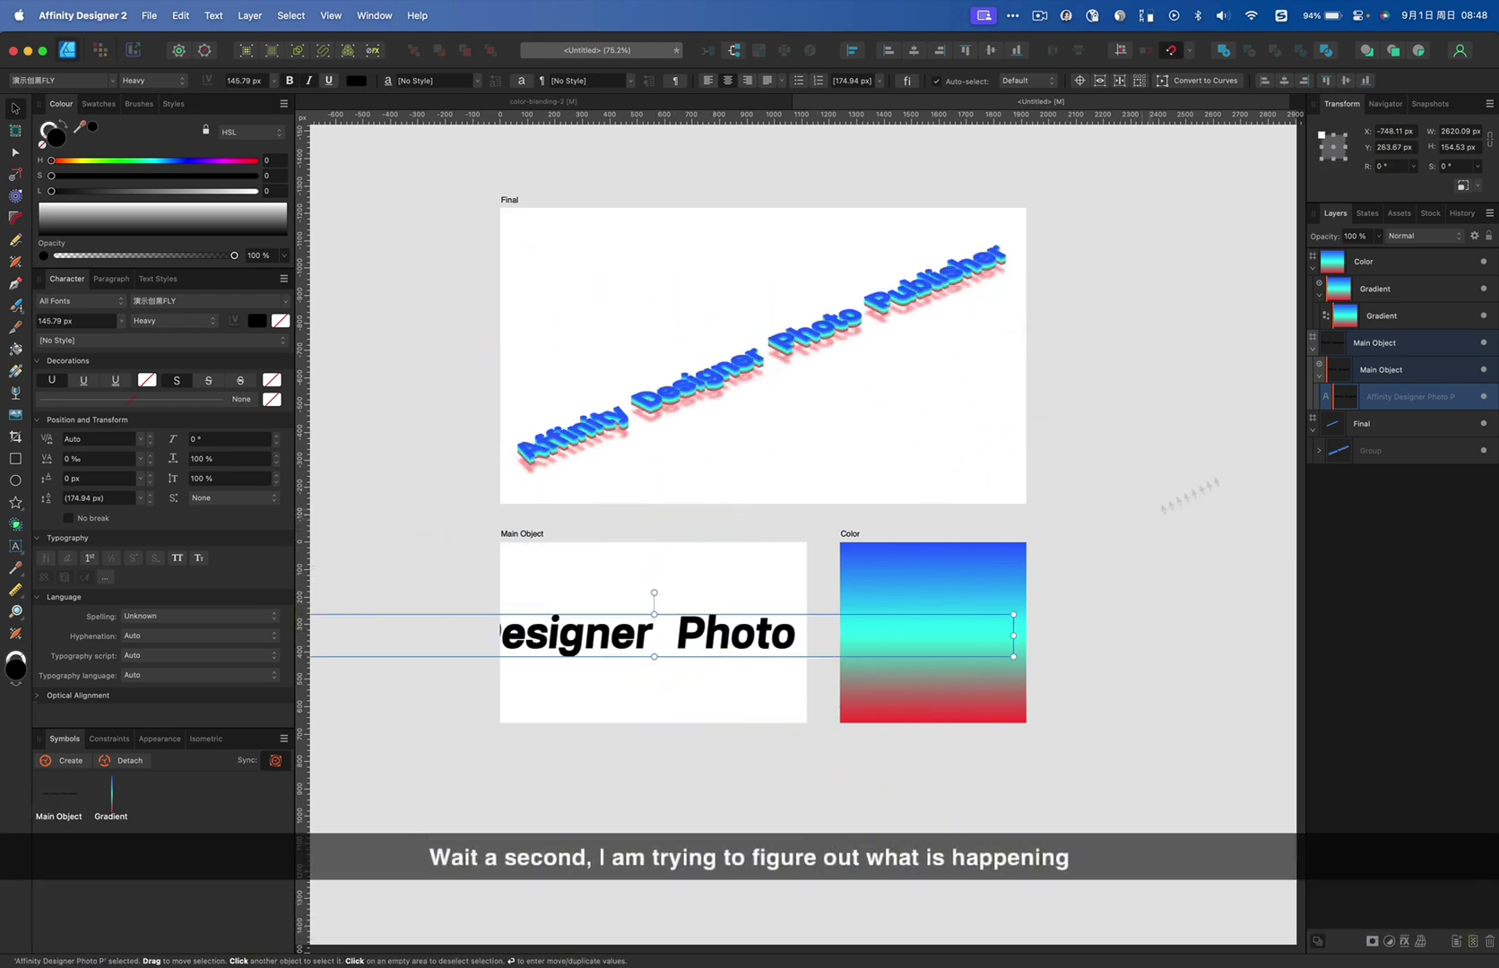
Examine the bounds of the first masked layer and its nested Gradient symbol inside the Final artboard's group
click(1319, 451)
click(1347, 477)
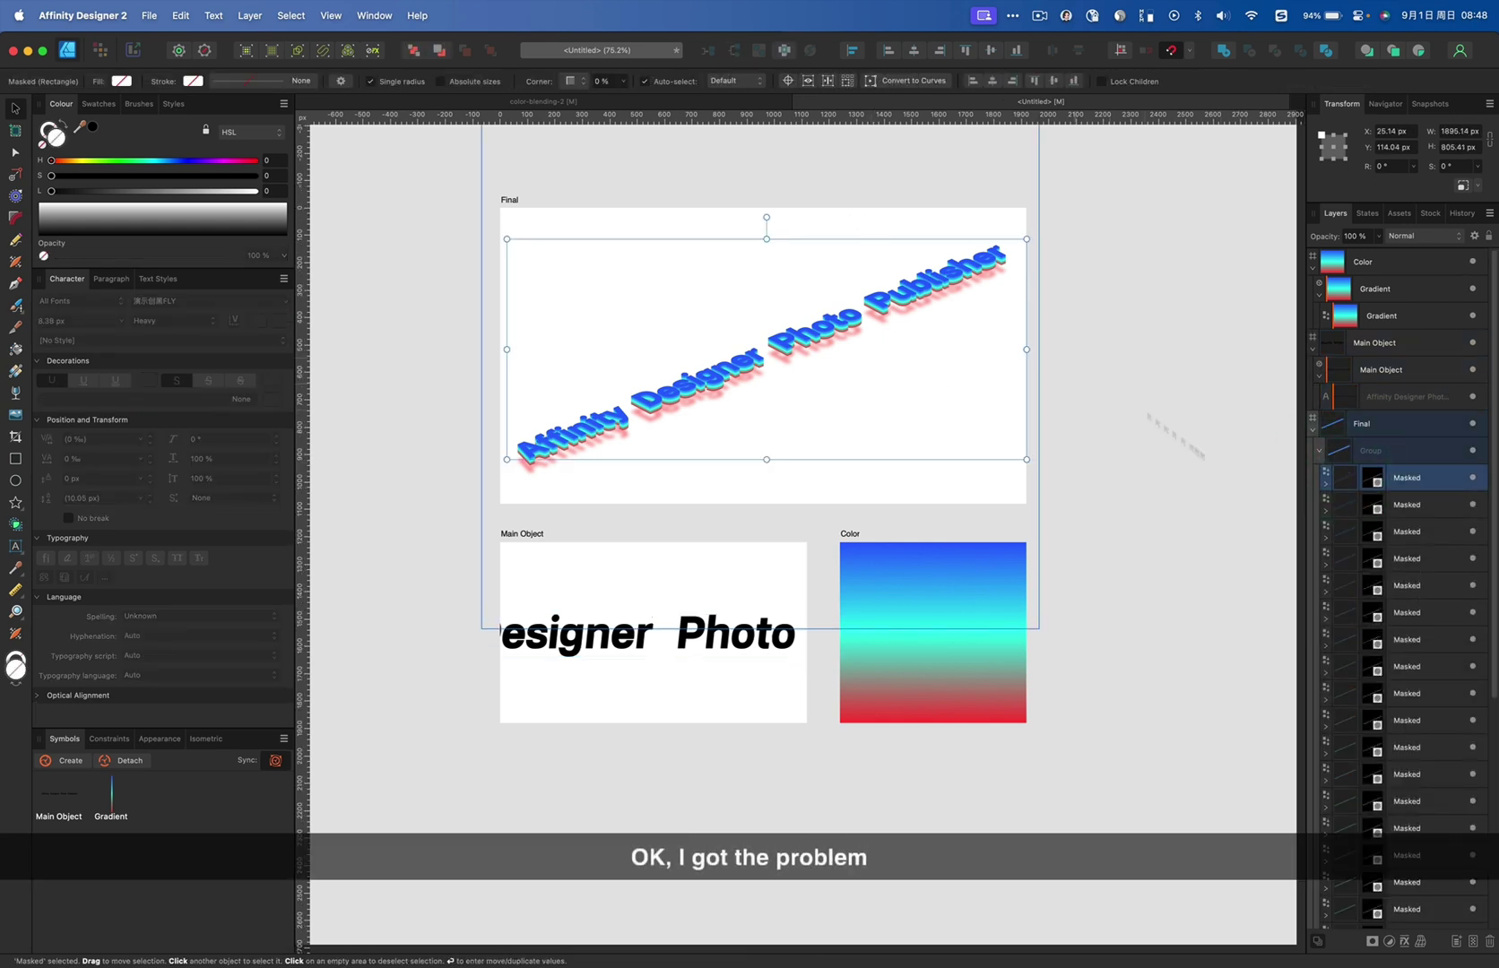
click(1326, 485)
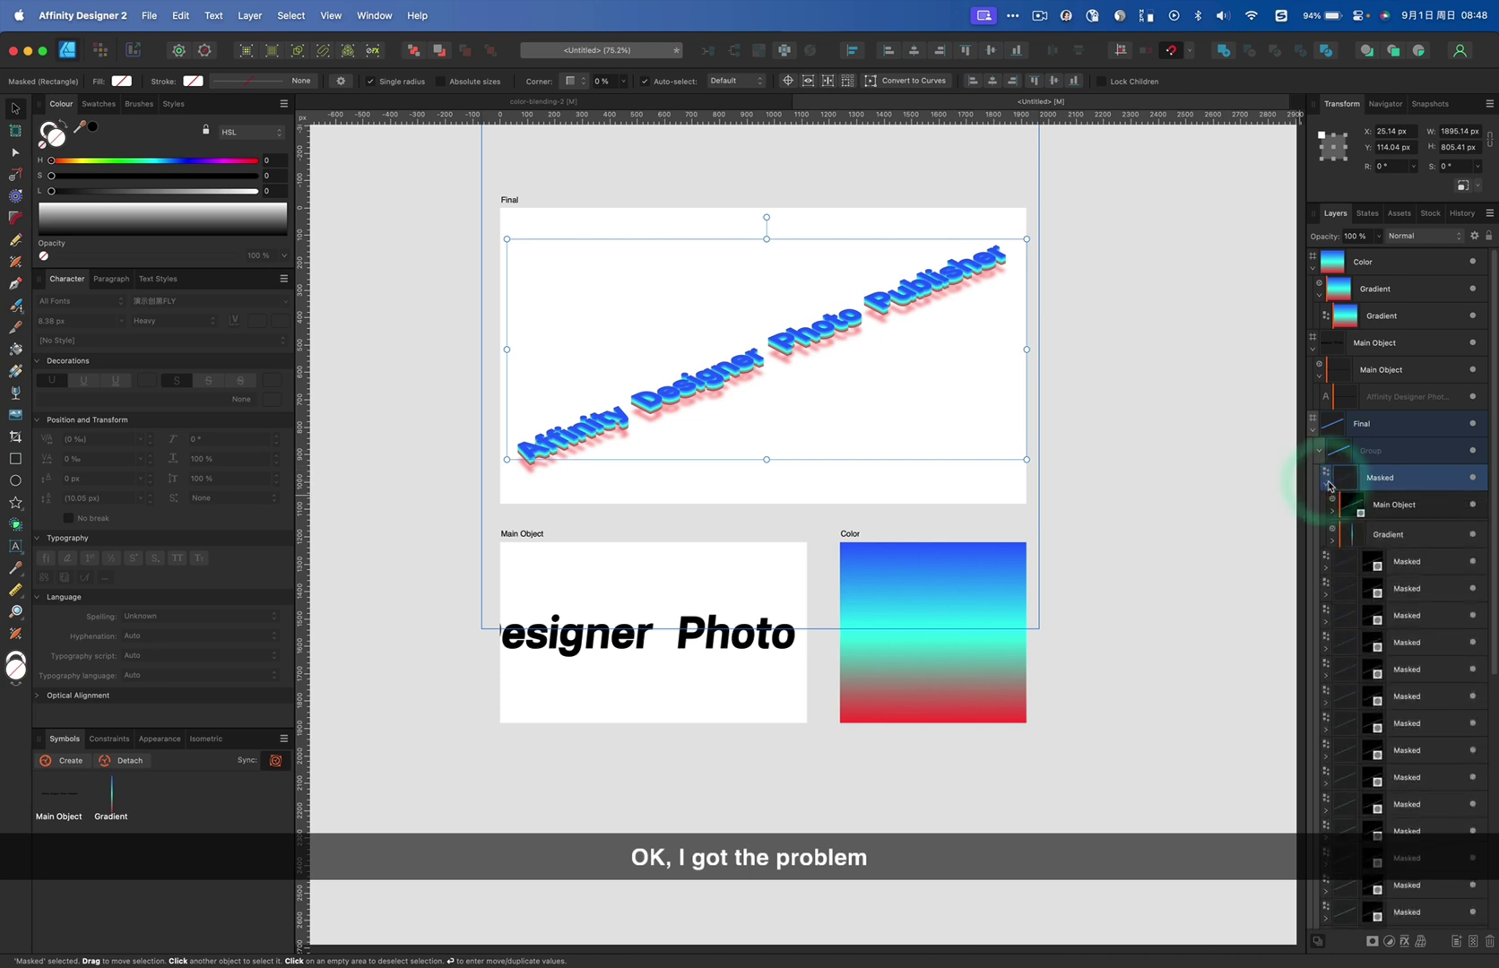
click(1353, 538)
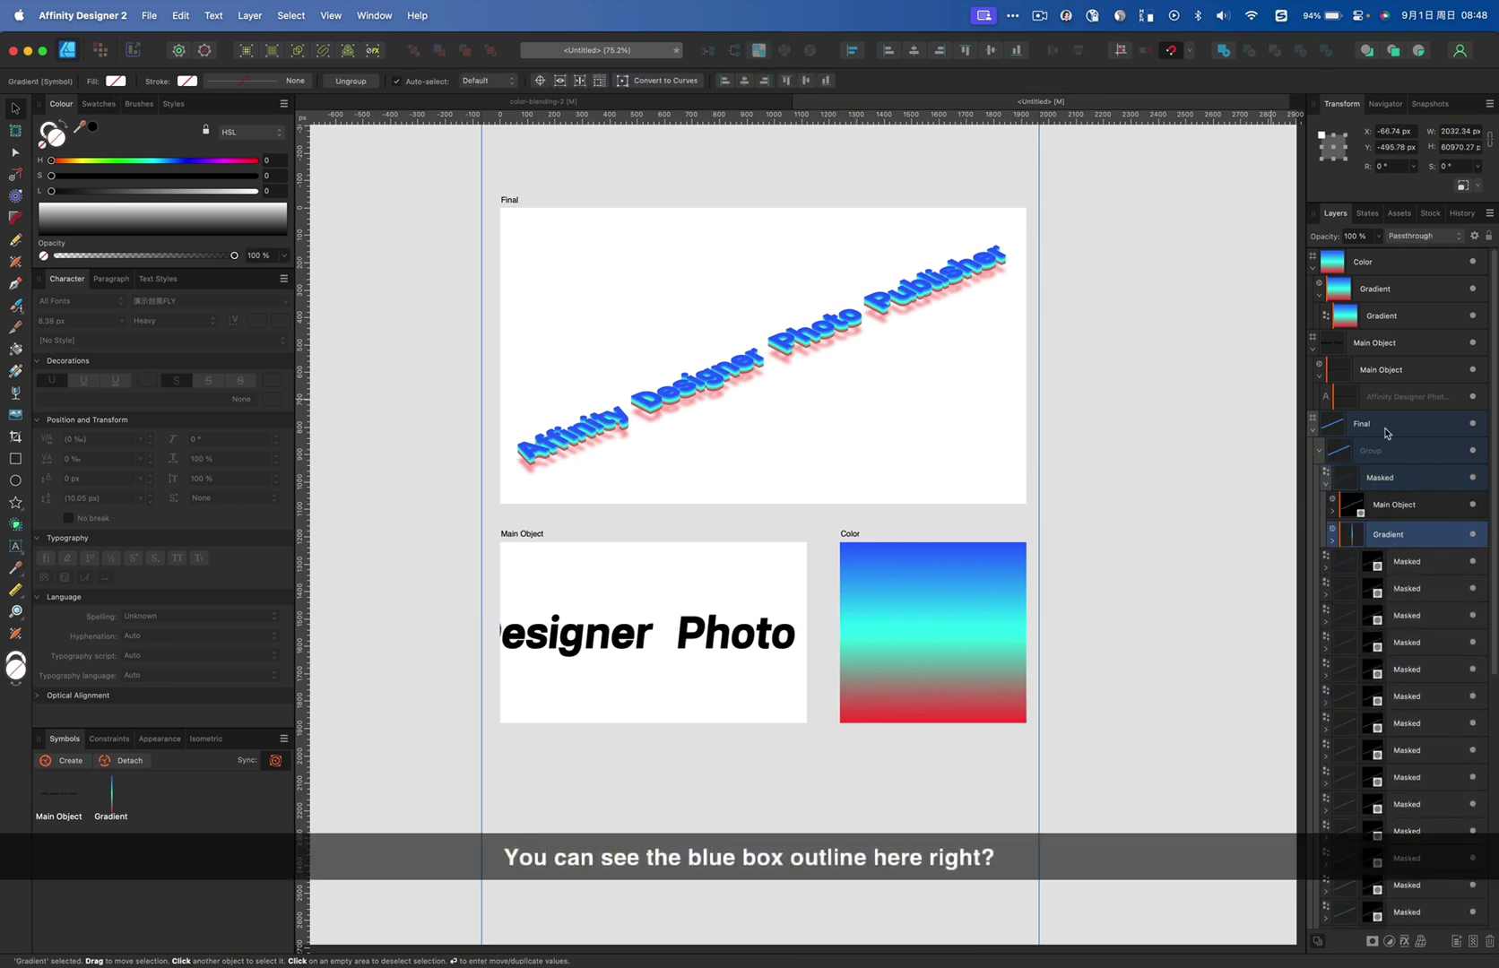
click(1257, 389)
Move the 3D text group up and left on the Final artboard, and shift the Main Object text to the right
click(1392, 451)
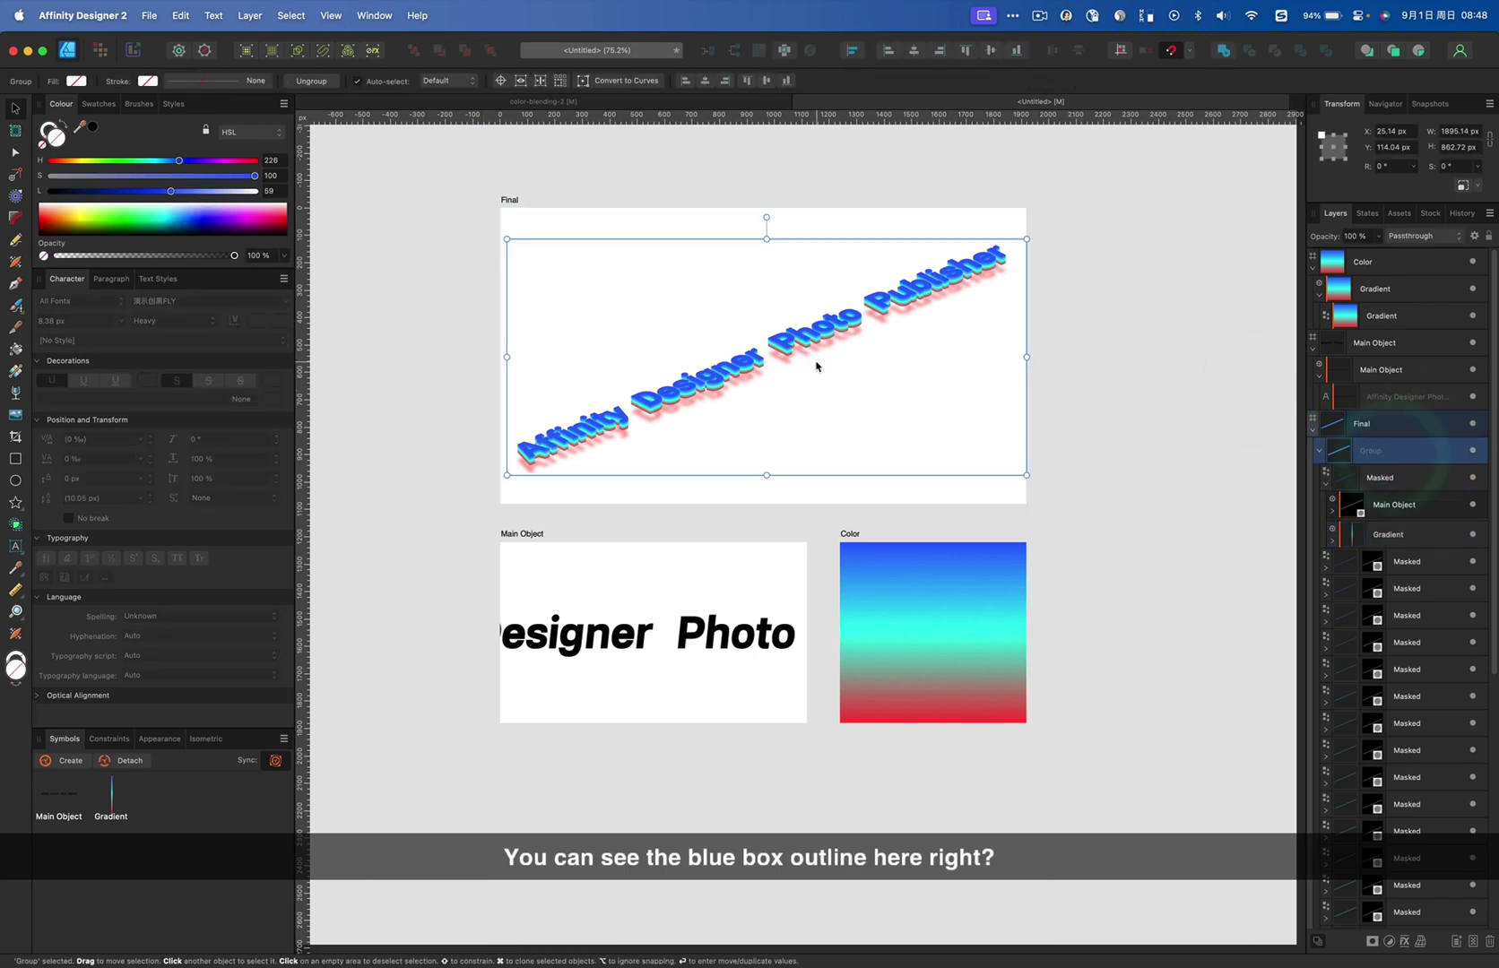
drag(816, 365, 706, 340)
super+click(675, 620)
drag(676, 621, 717, 643)
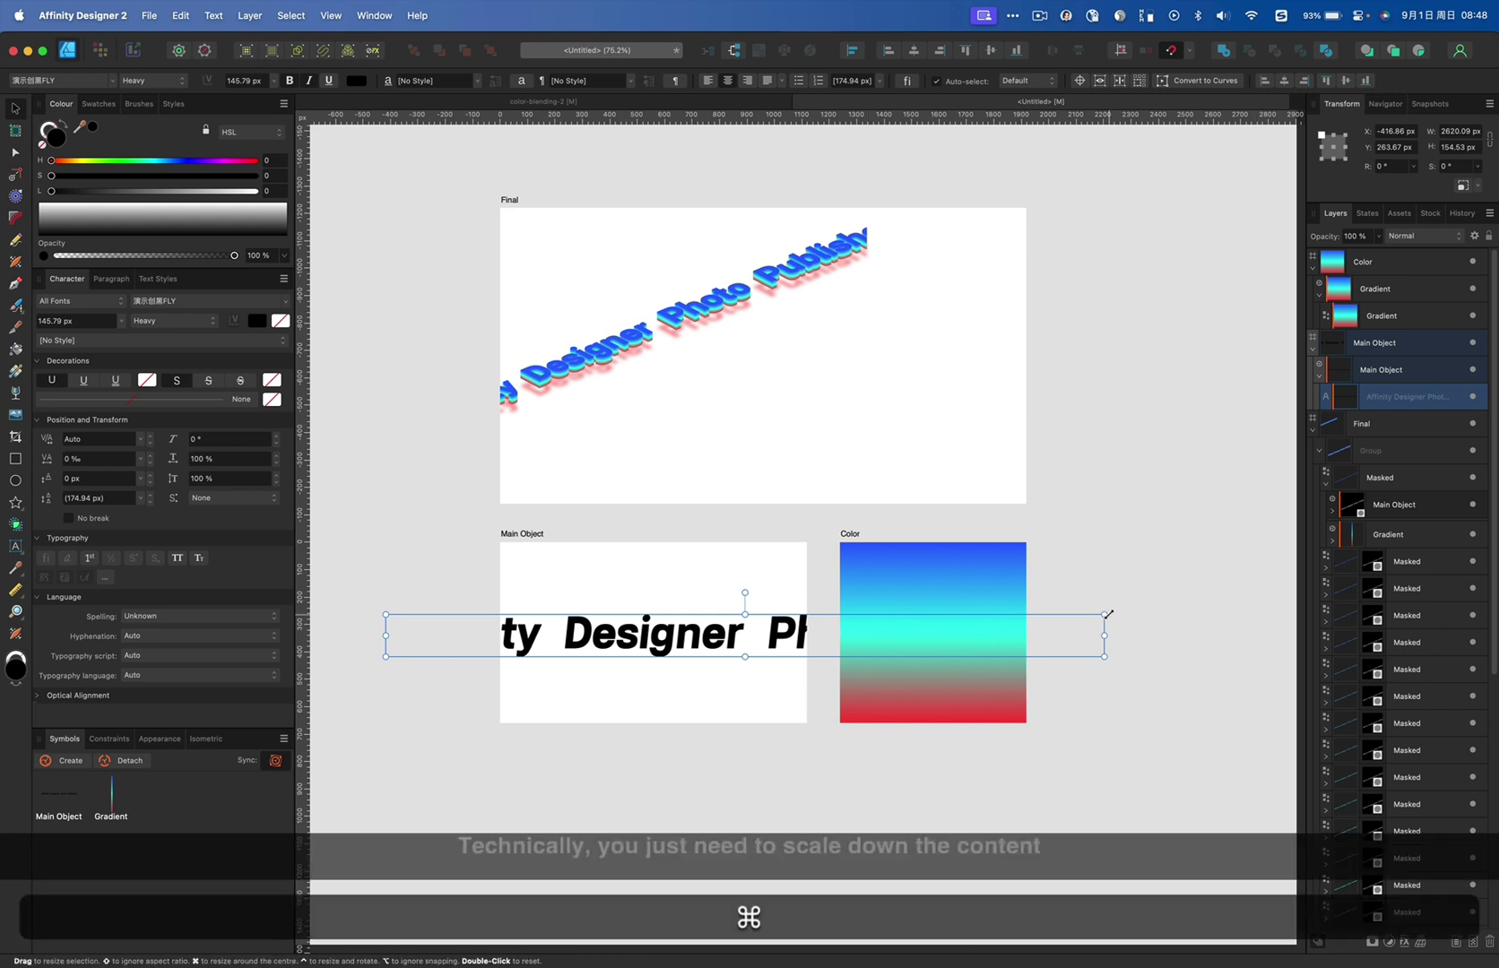
Scale the Main Object text down around its centre to about 73 px, and enlarge the 3D text group on the Final artboard
drag(1110, 613, 1020, 619)
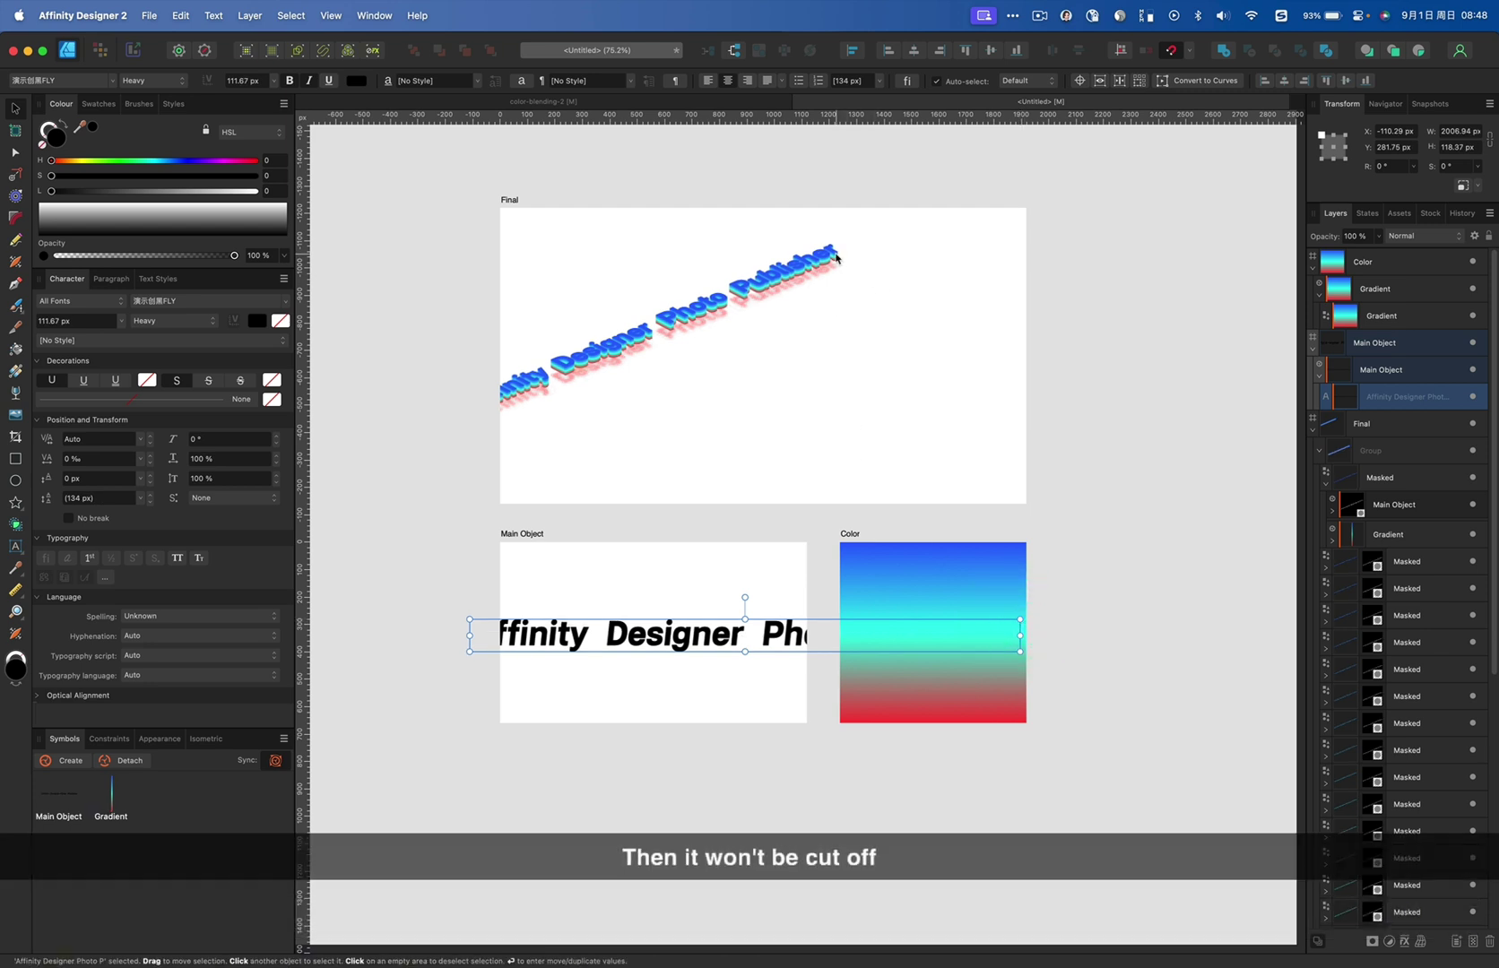
click(835, 258)
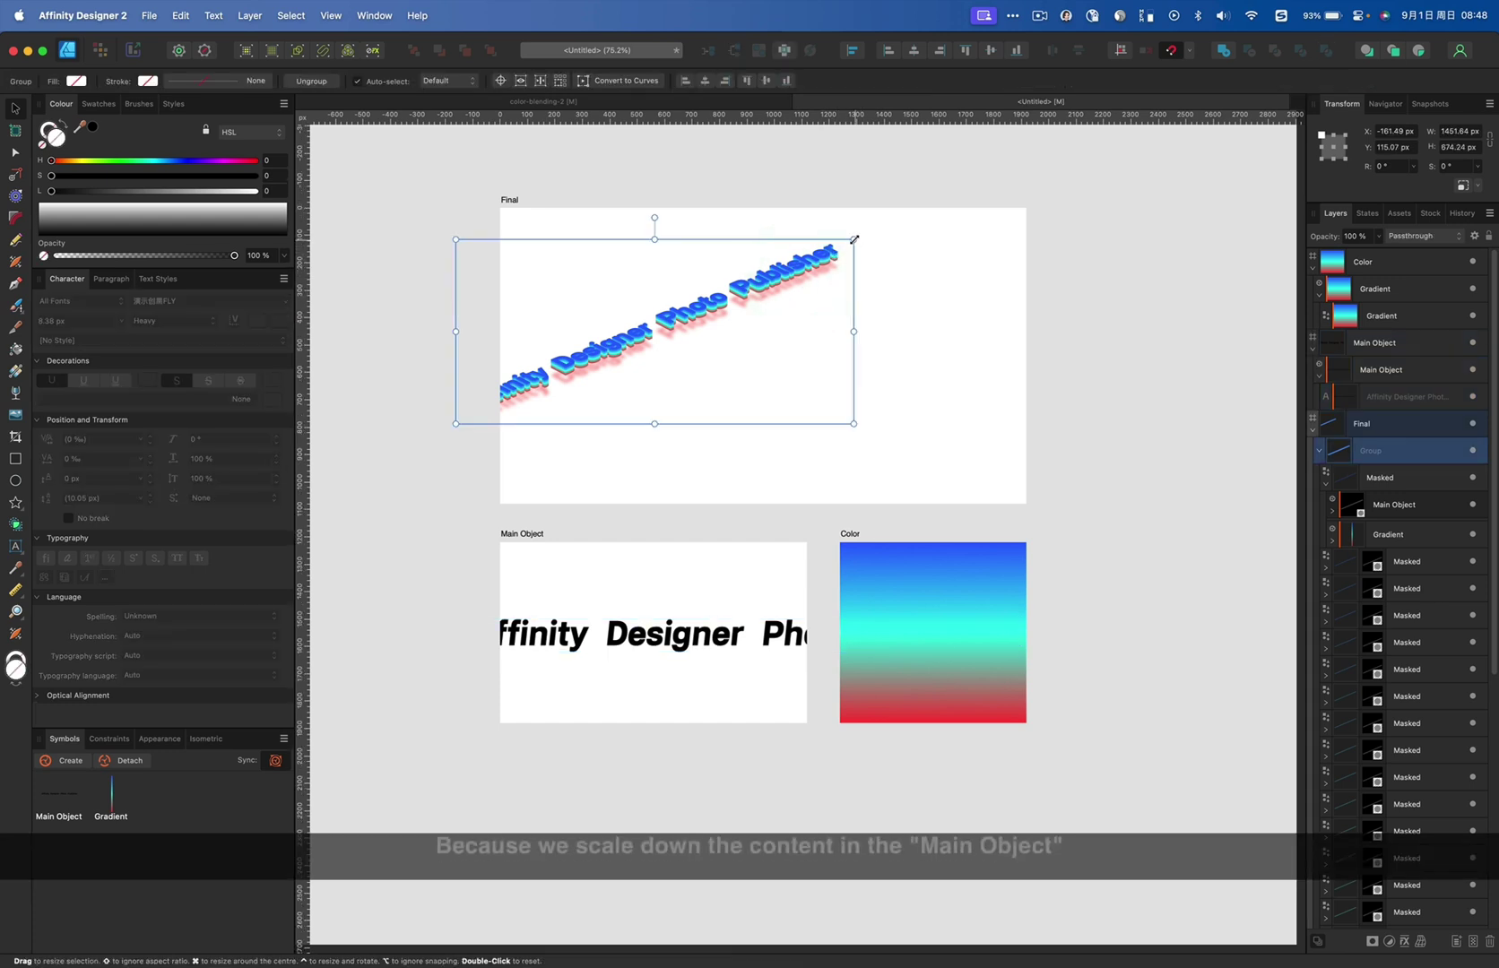
drag(854, 239, 990, 188)
super+click(771, 630)
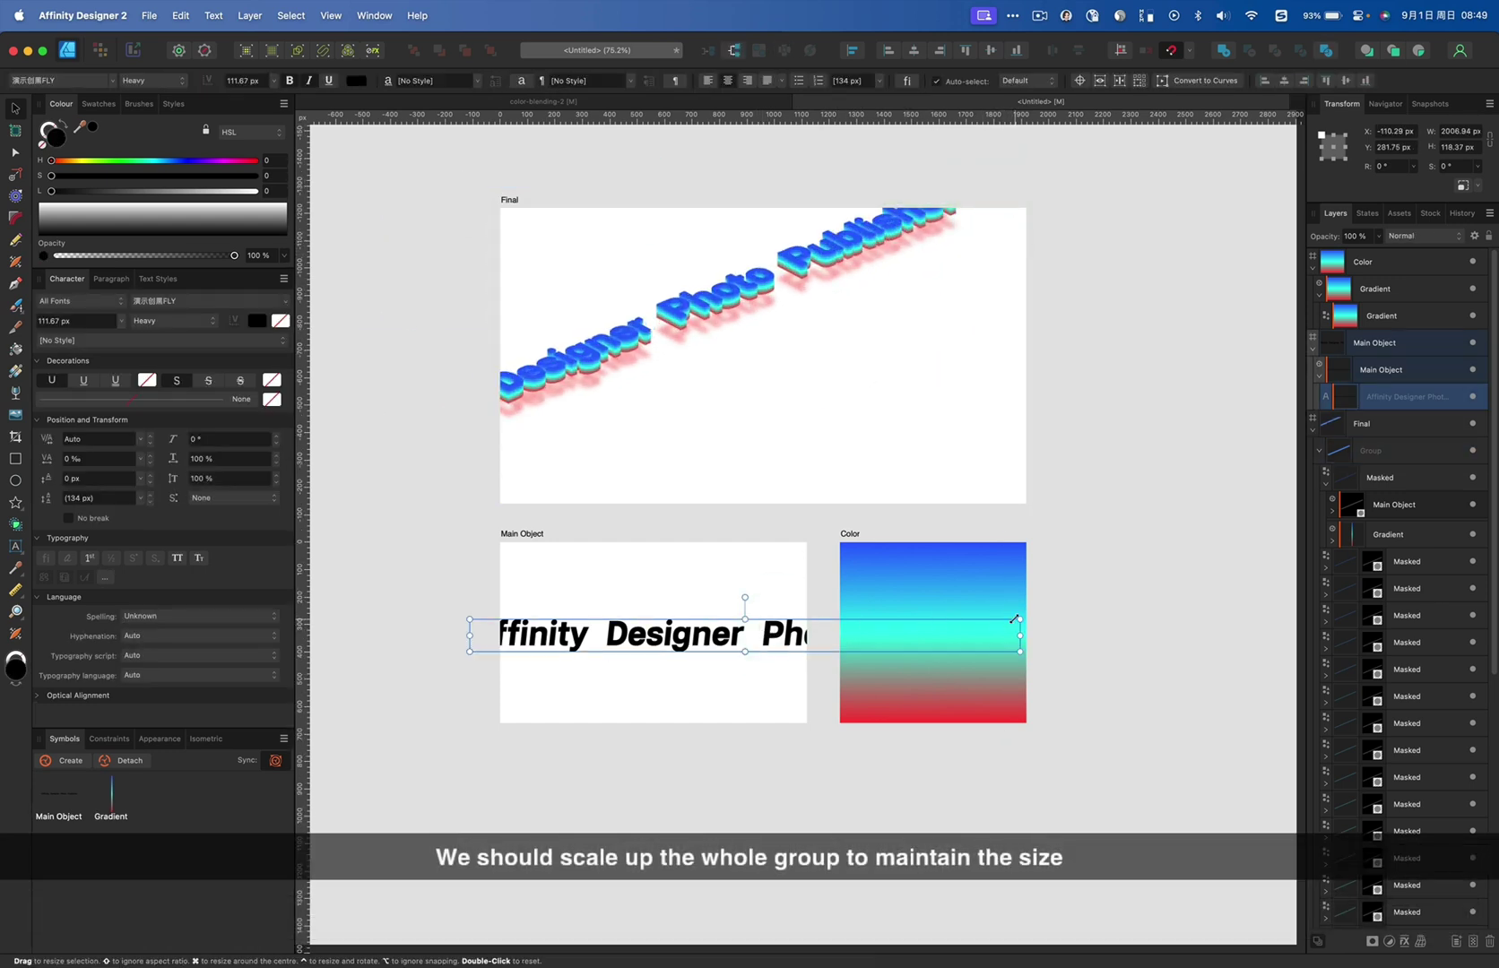
drag(1022, 618, 919, 619)
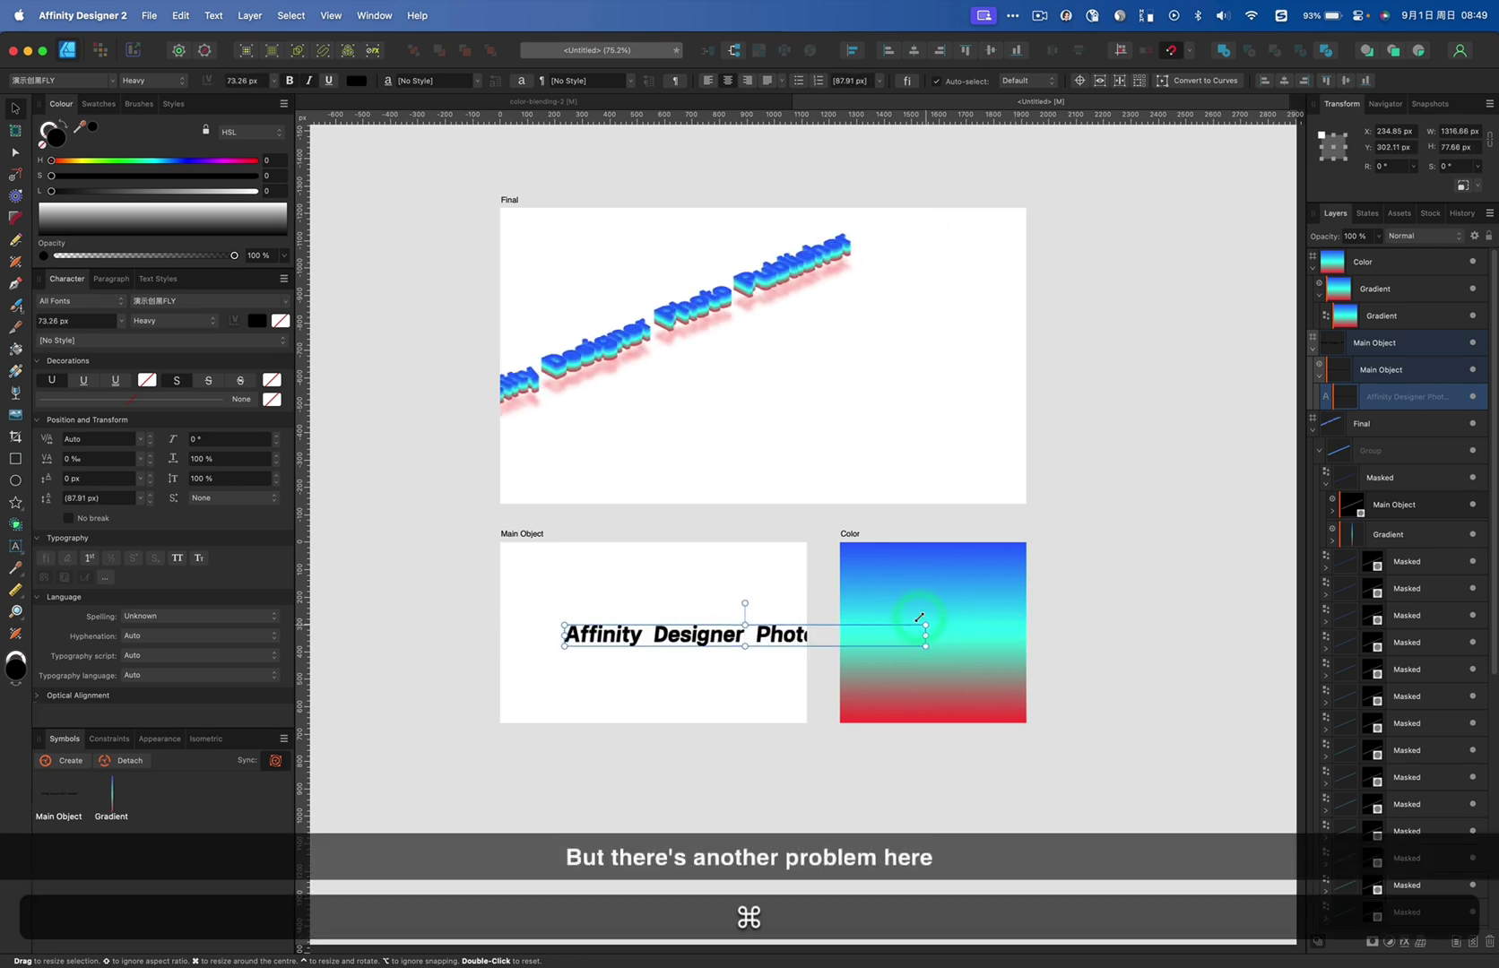
Select all masked layers in the Final artboard's group except the bottom one carrying the blur effect
scroll(744, 261, up, 10)
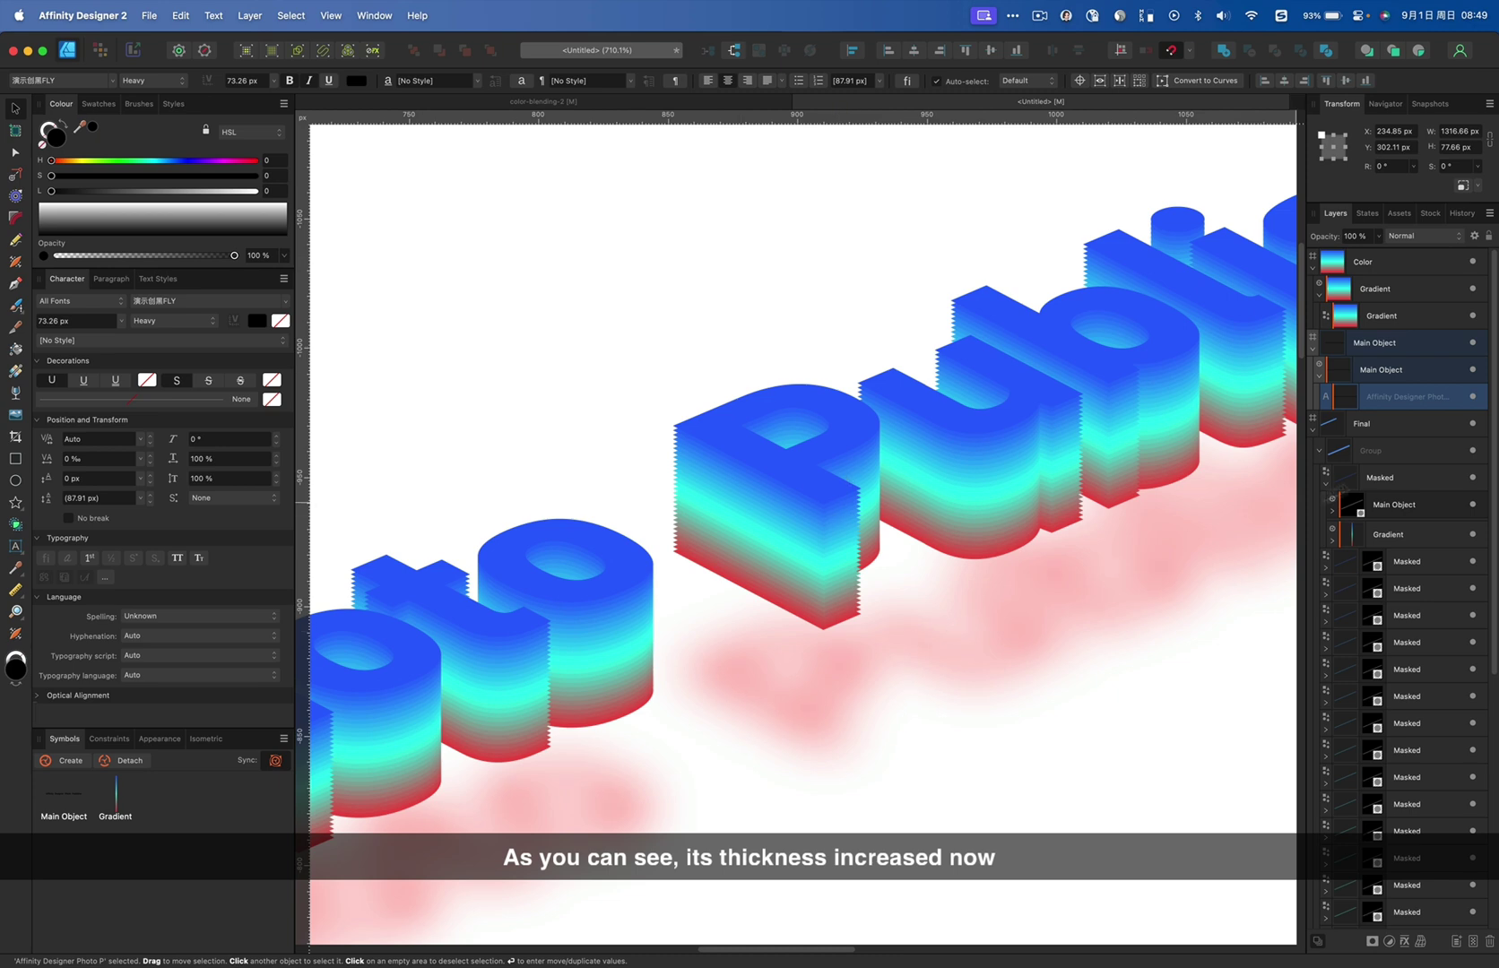
click(1328, 486)
click(1430, 485)
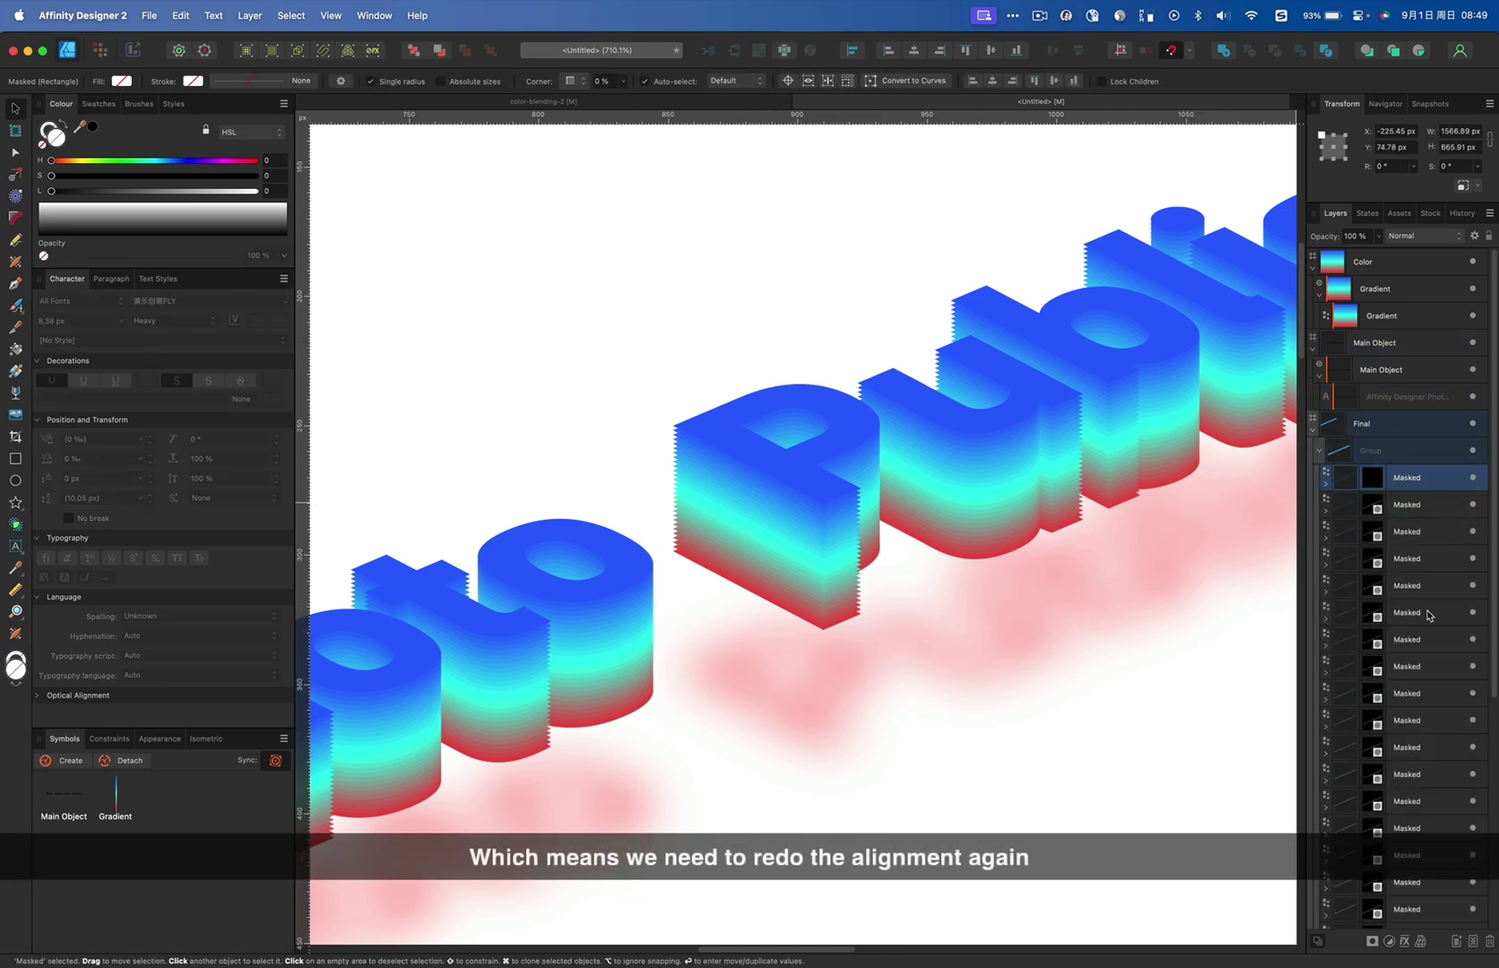
scroll(1429, 612, down, 6)
shift+click(1426, 886)
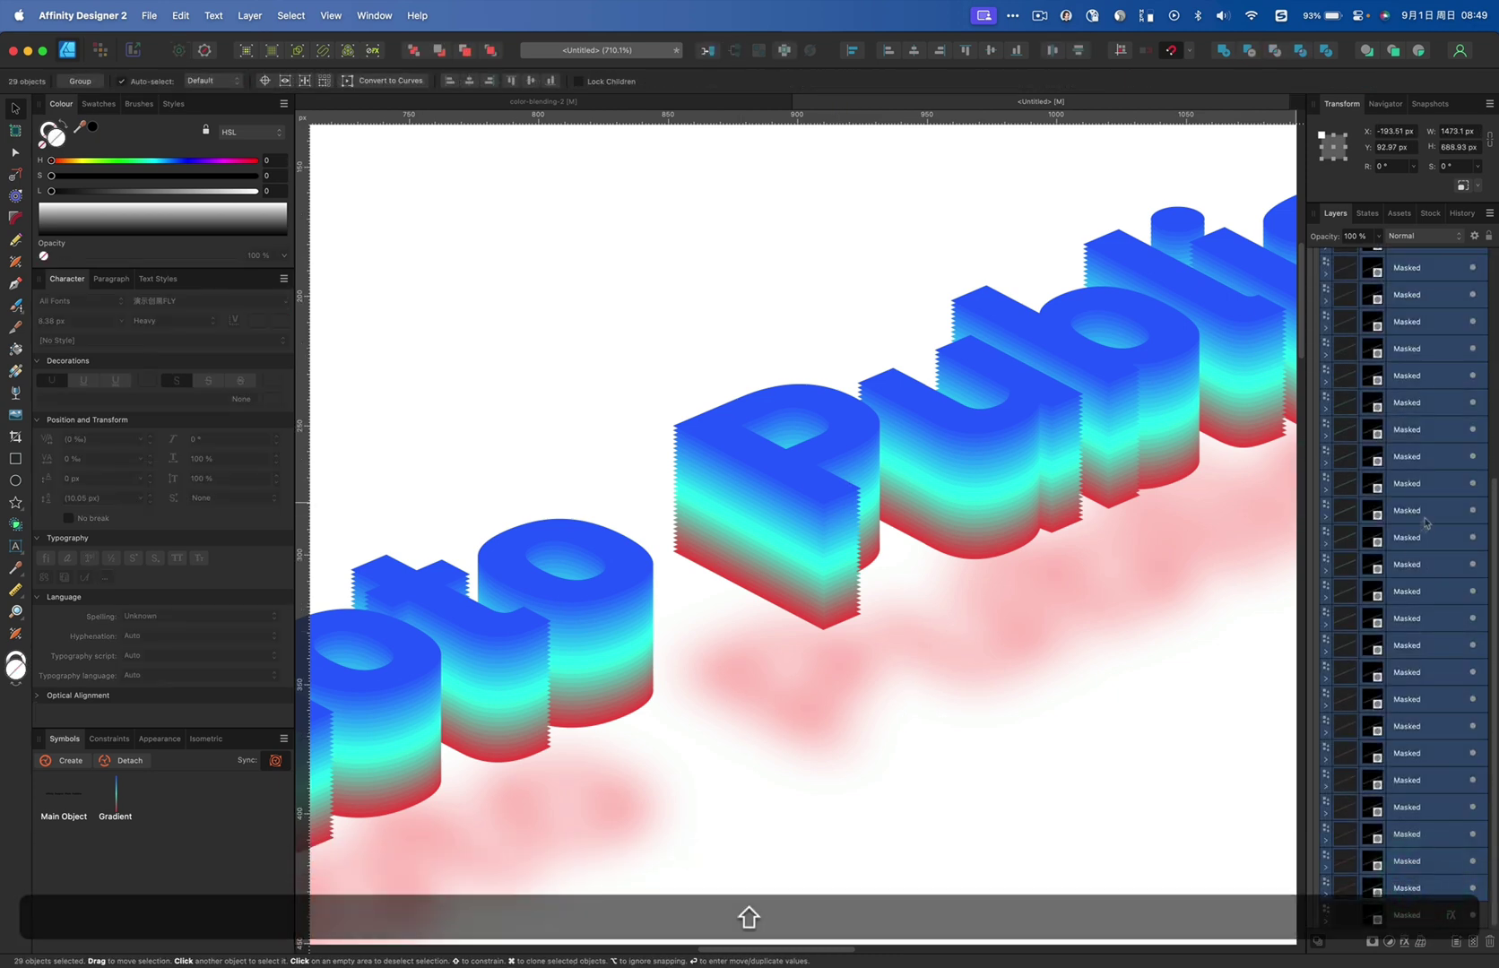
Space the selected masked layers vertically with Auto Distribute switched off
click(853, 54)
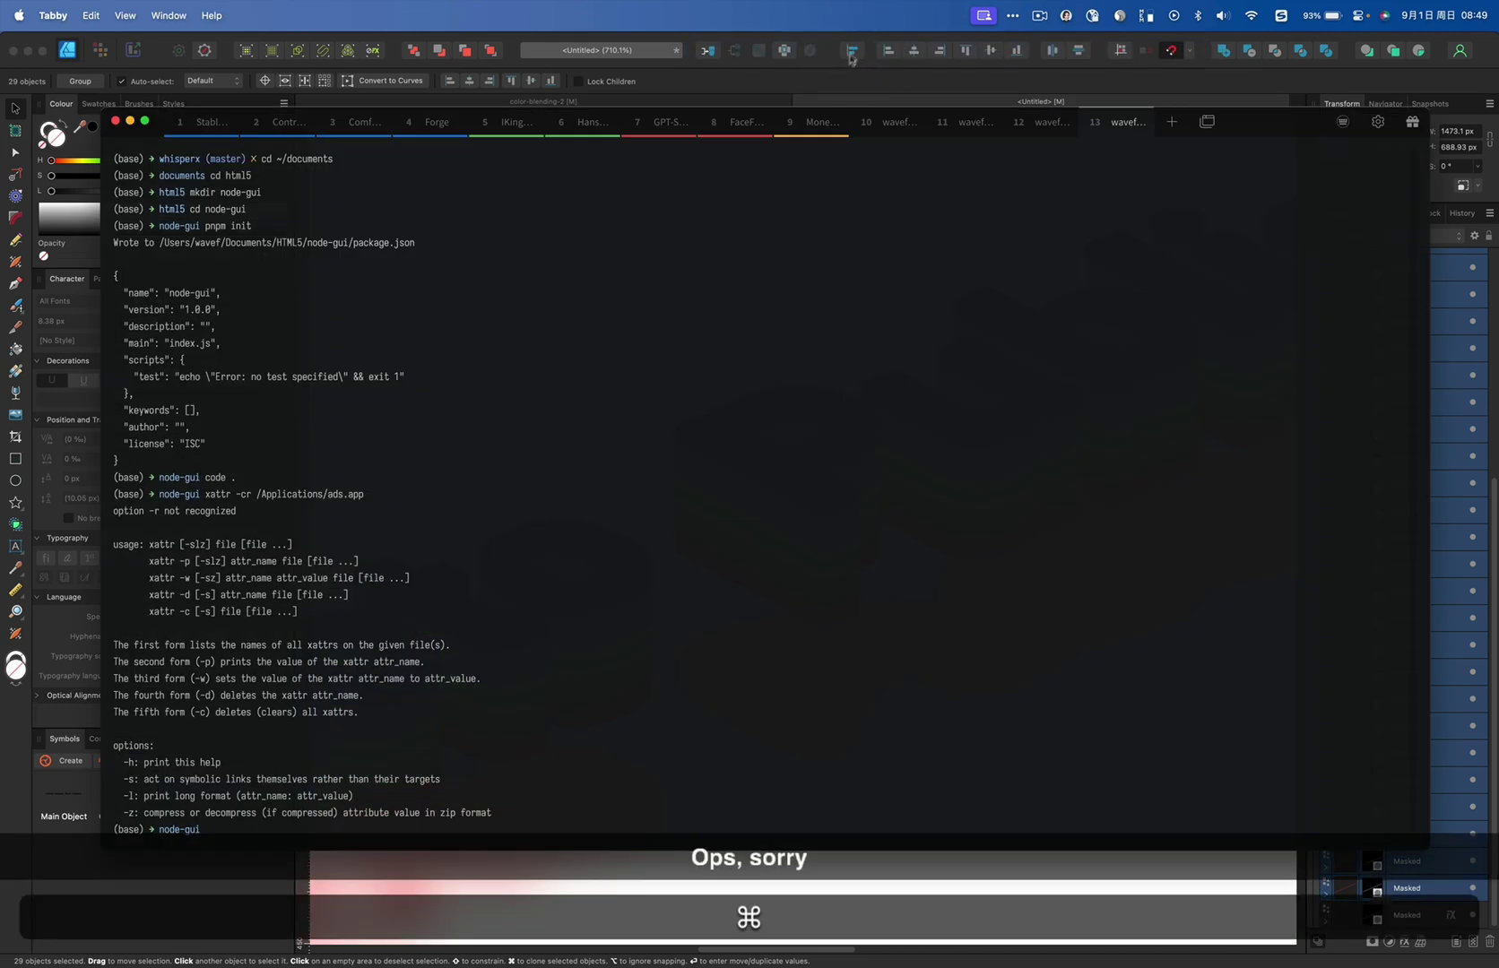
key(super+Tab)
click(853, 52)
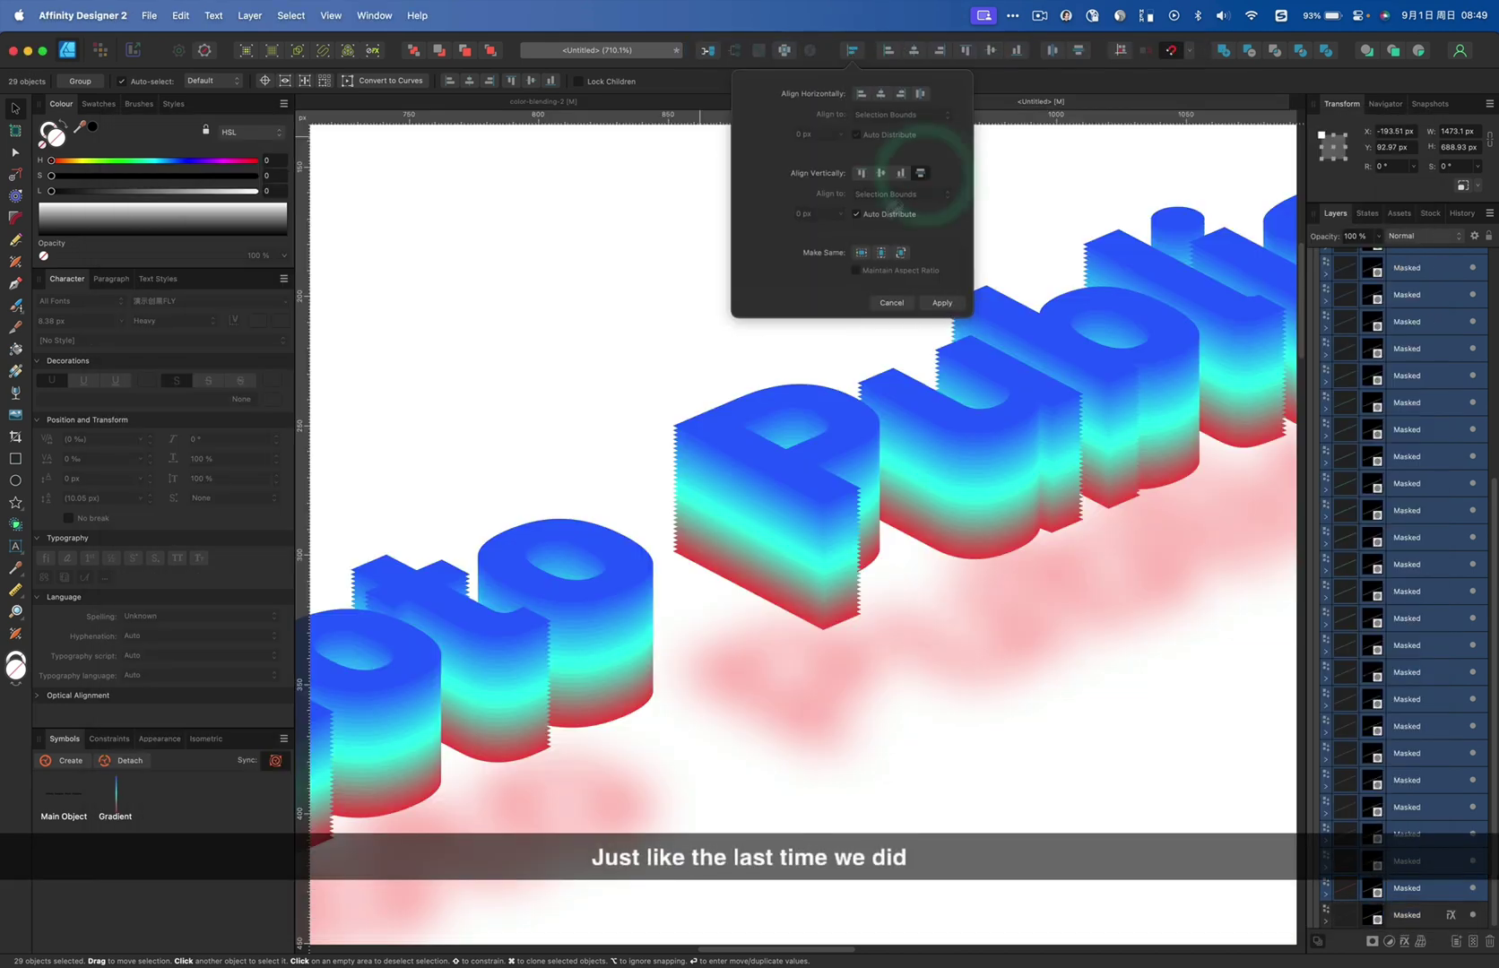
click(877, 215)
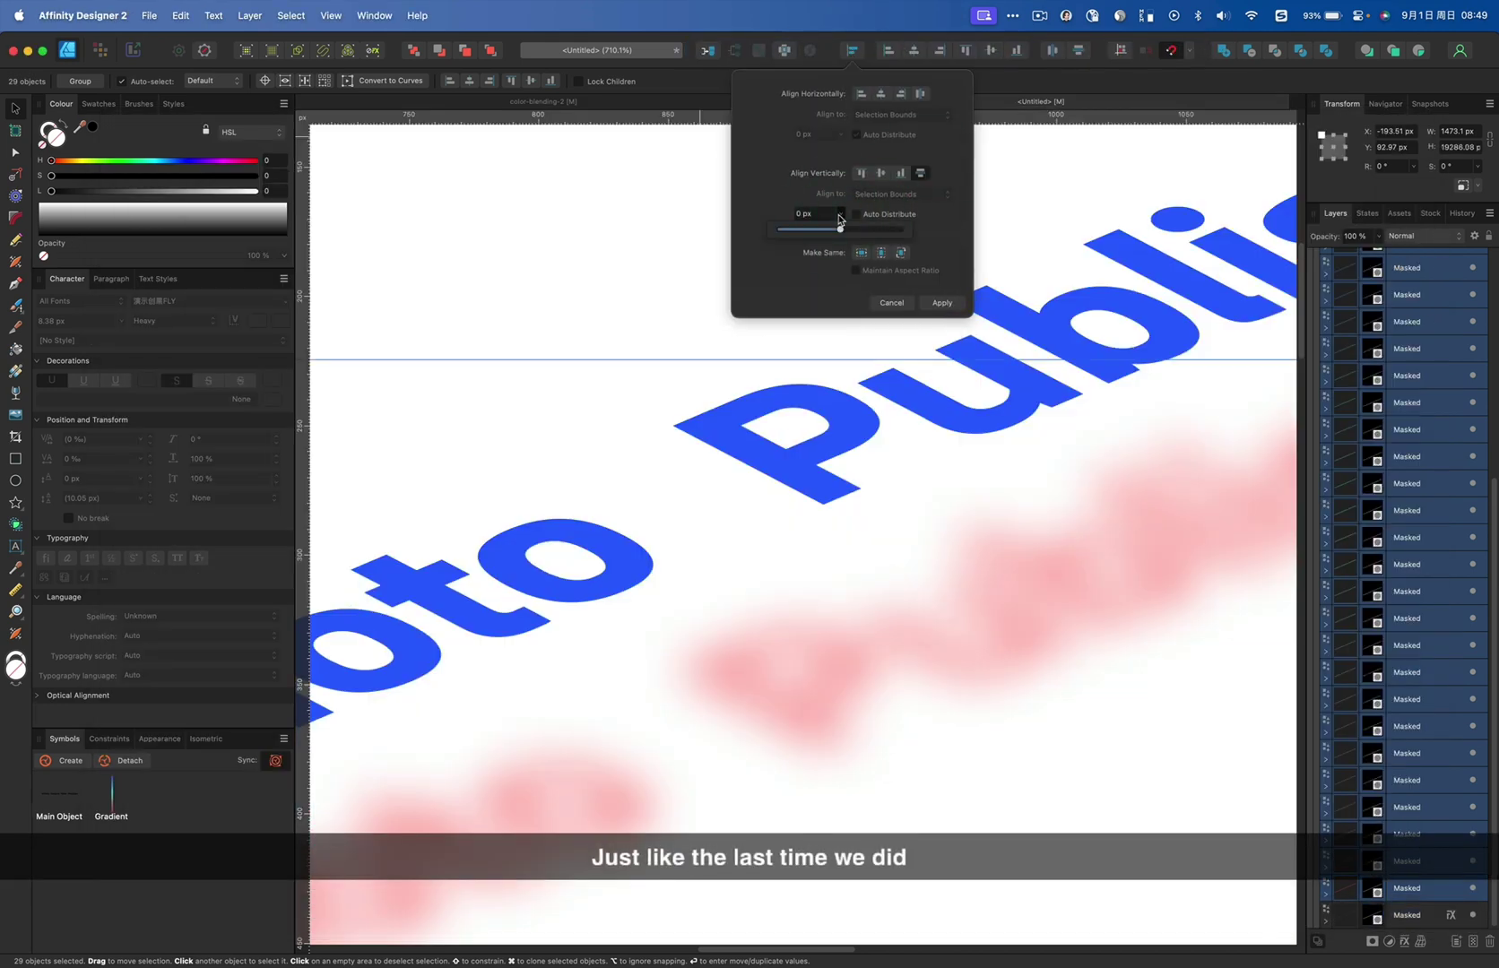
Set the vertical spacing between the masked layers to -664.8 px and apply the alignment
text(-20)
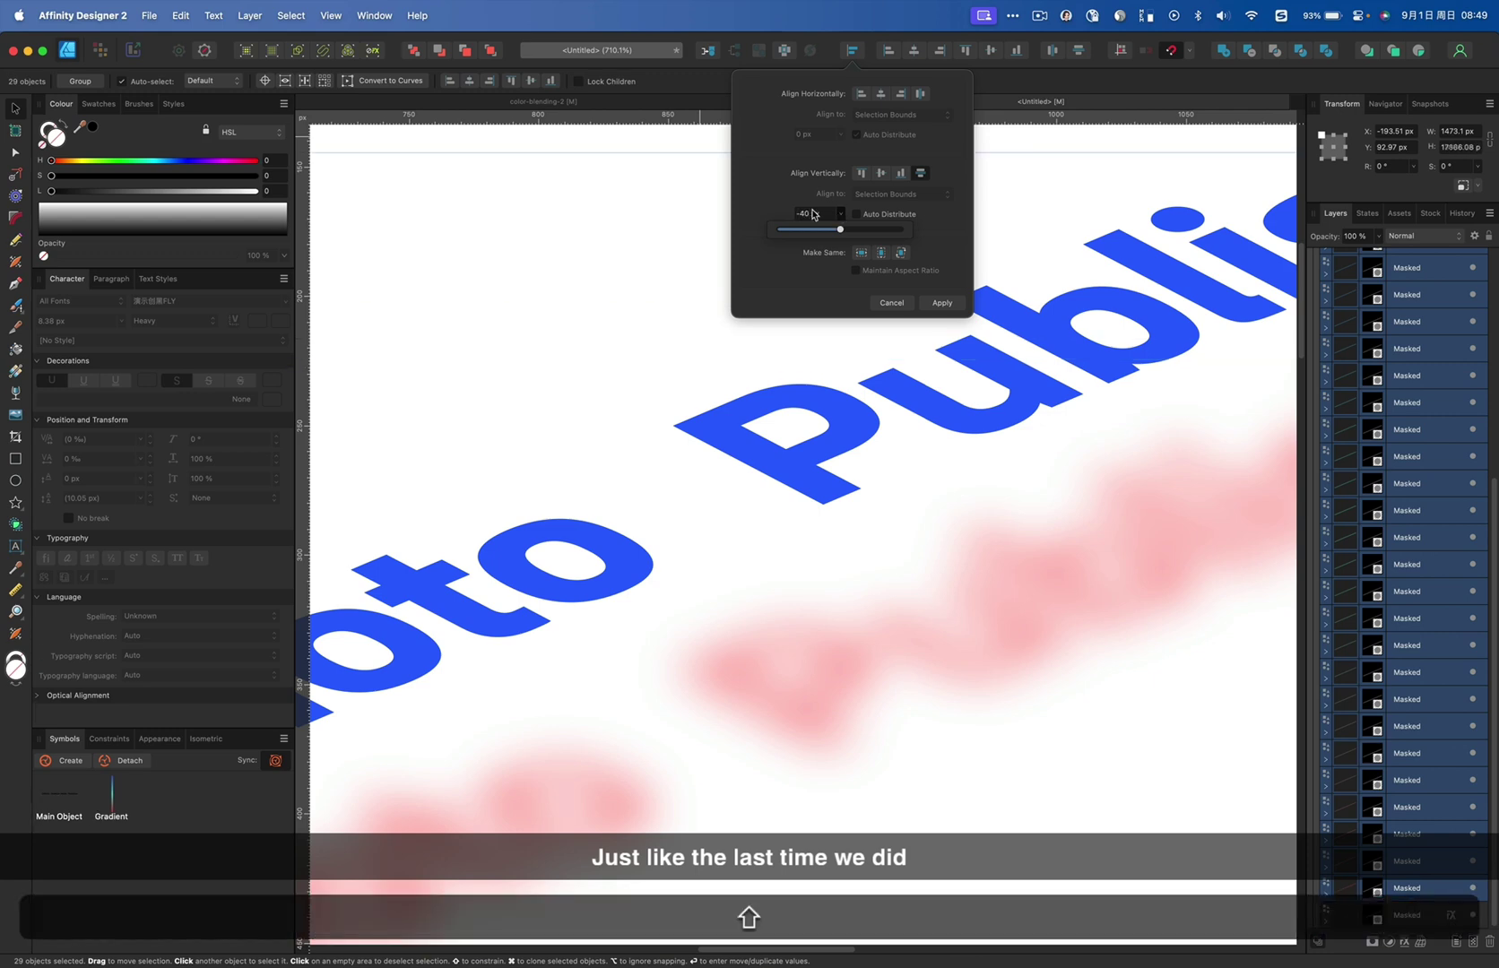
scroll(682, 411, down, 10)
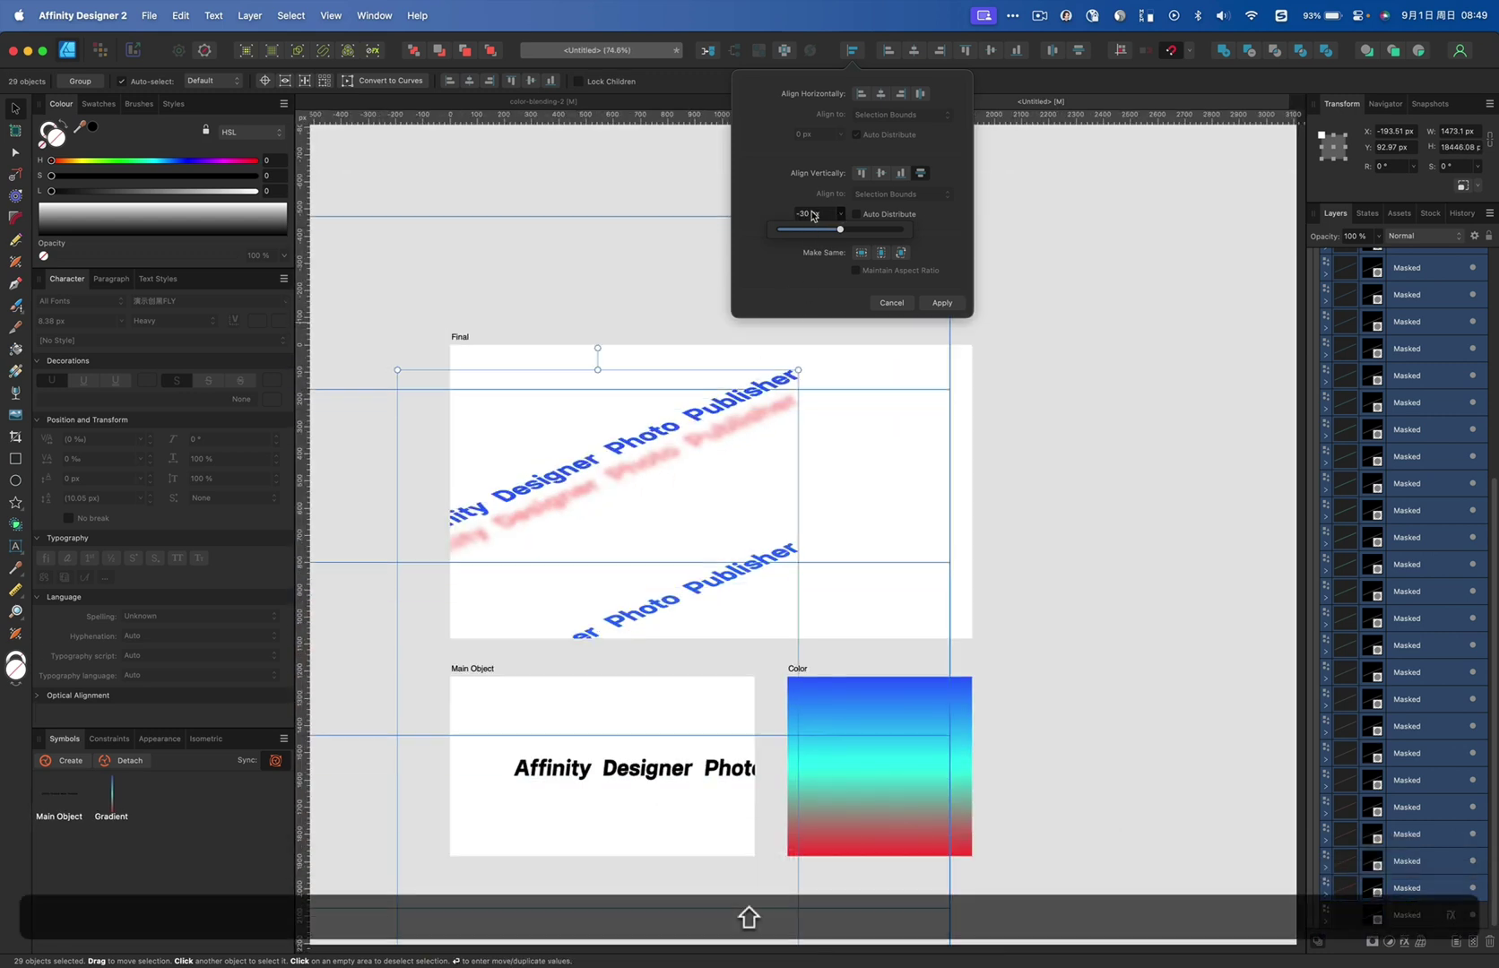
scroll(811, 215, down, 20)
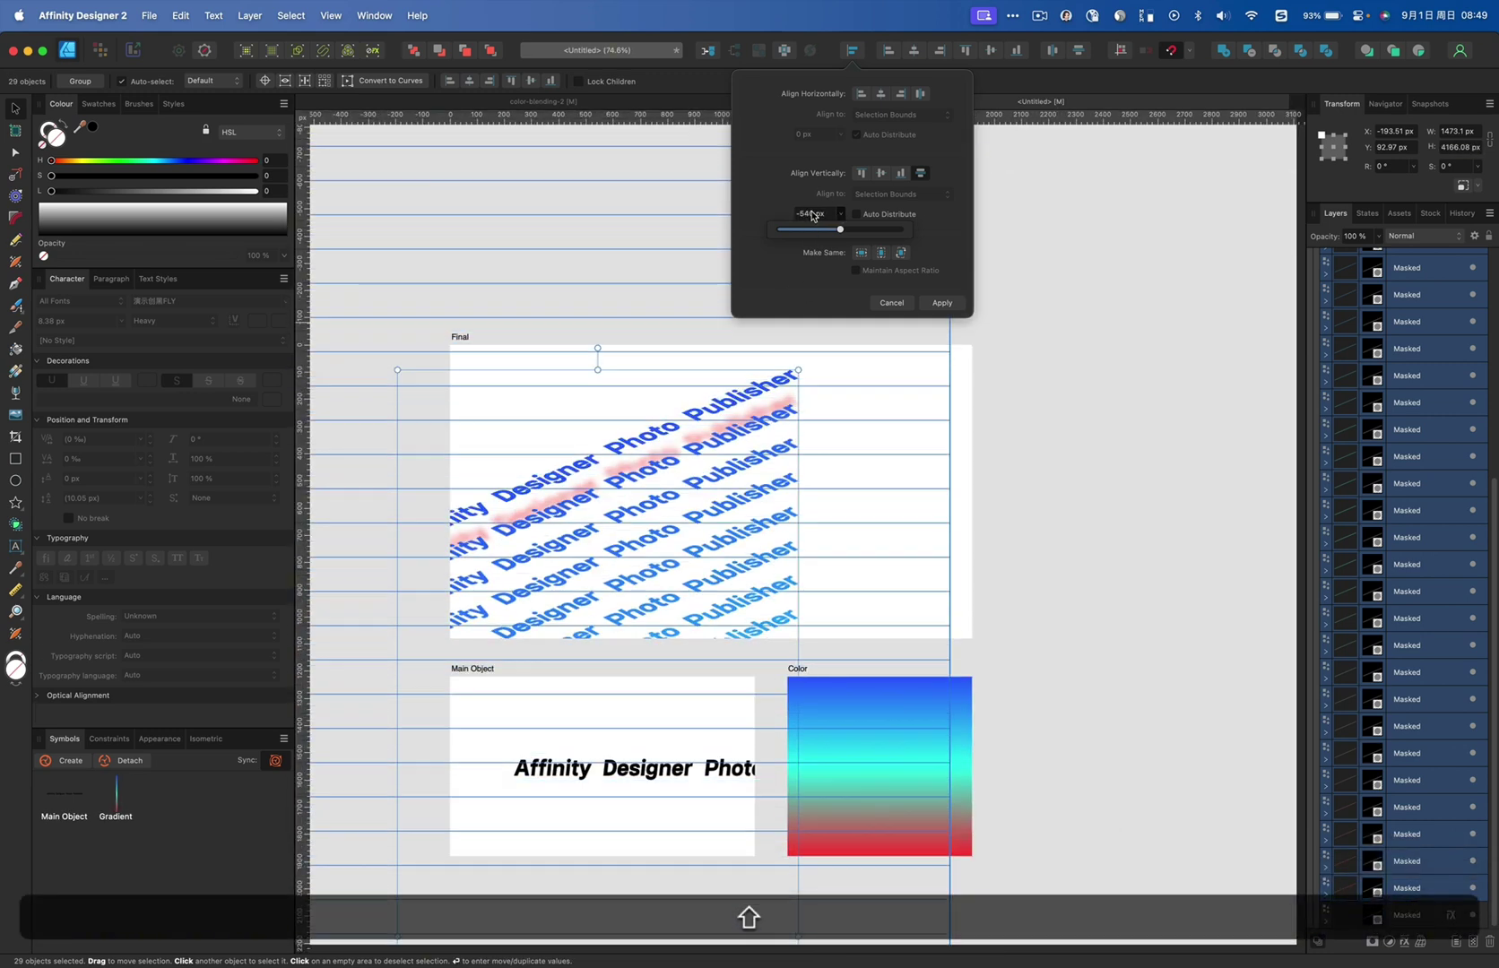
key(shift+Down)
key(shift+Down)
key(shift+Down)
key(shift+Down)
key(shift+Down)
key(shift+Down)
key(shift+Down)
key(shift+Down)
key(shift+Down)
key(shift+Down)
key(shift+Down)
key(shift+Down)
key(shift+Down)
key(shift+Down)
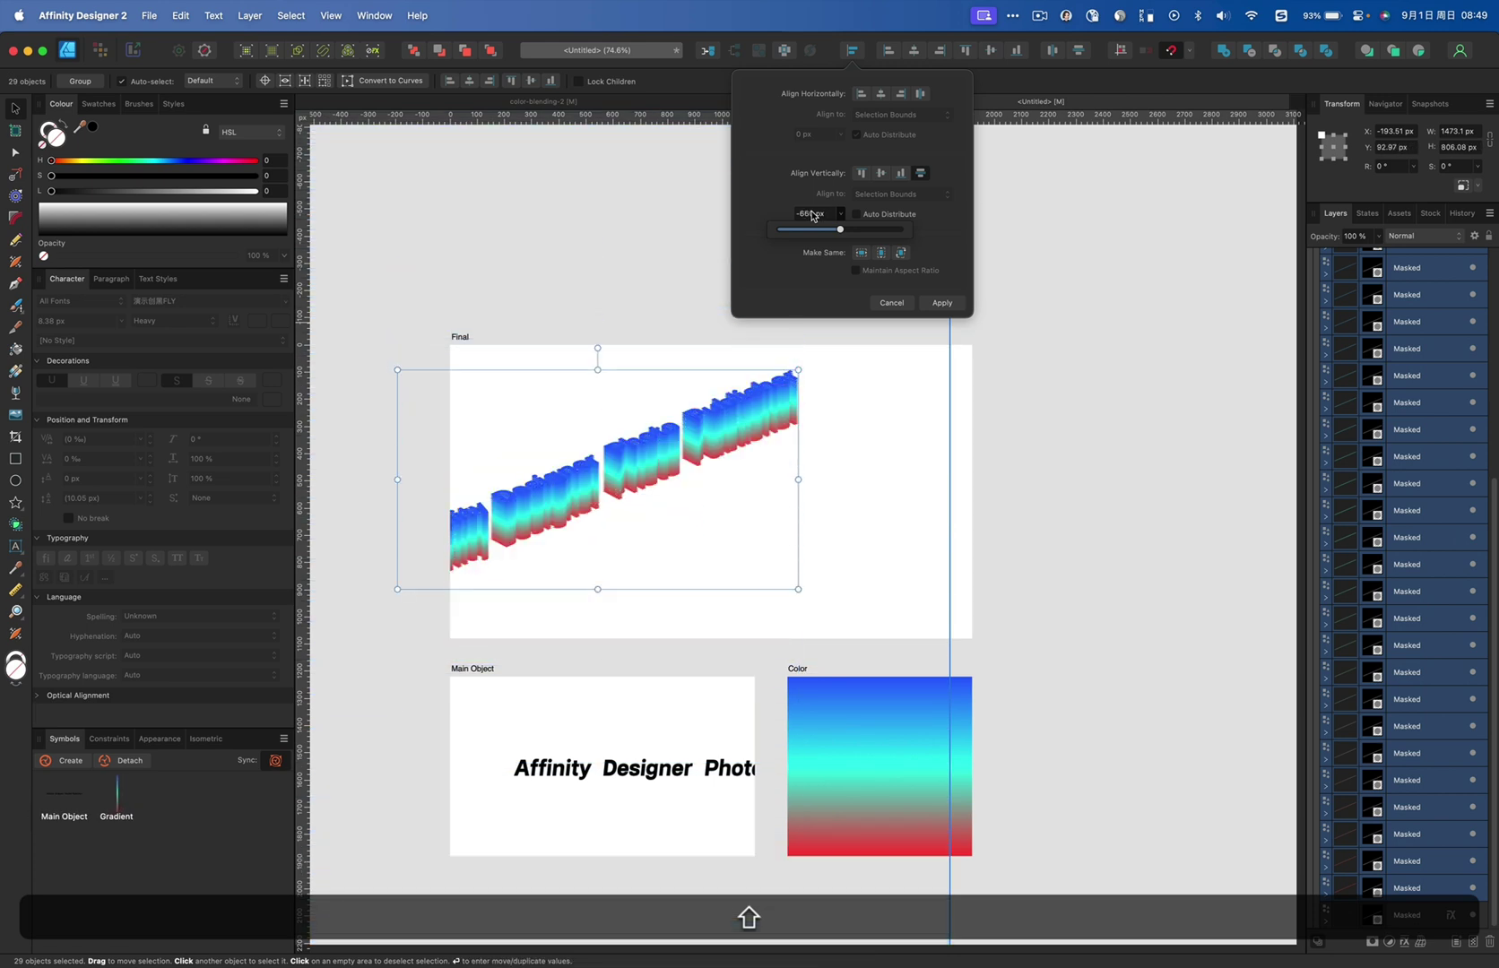
scroll(812, 216, down, 5)
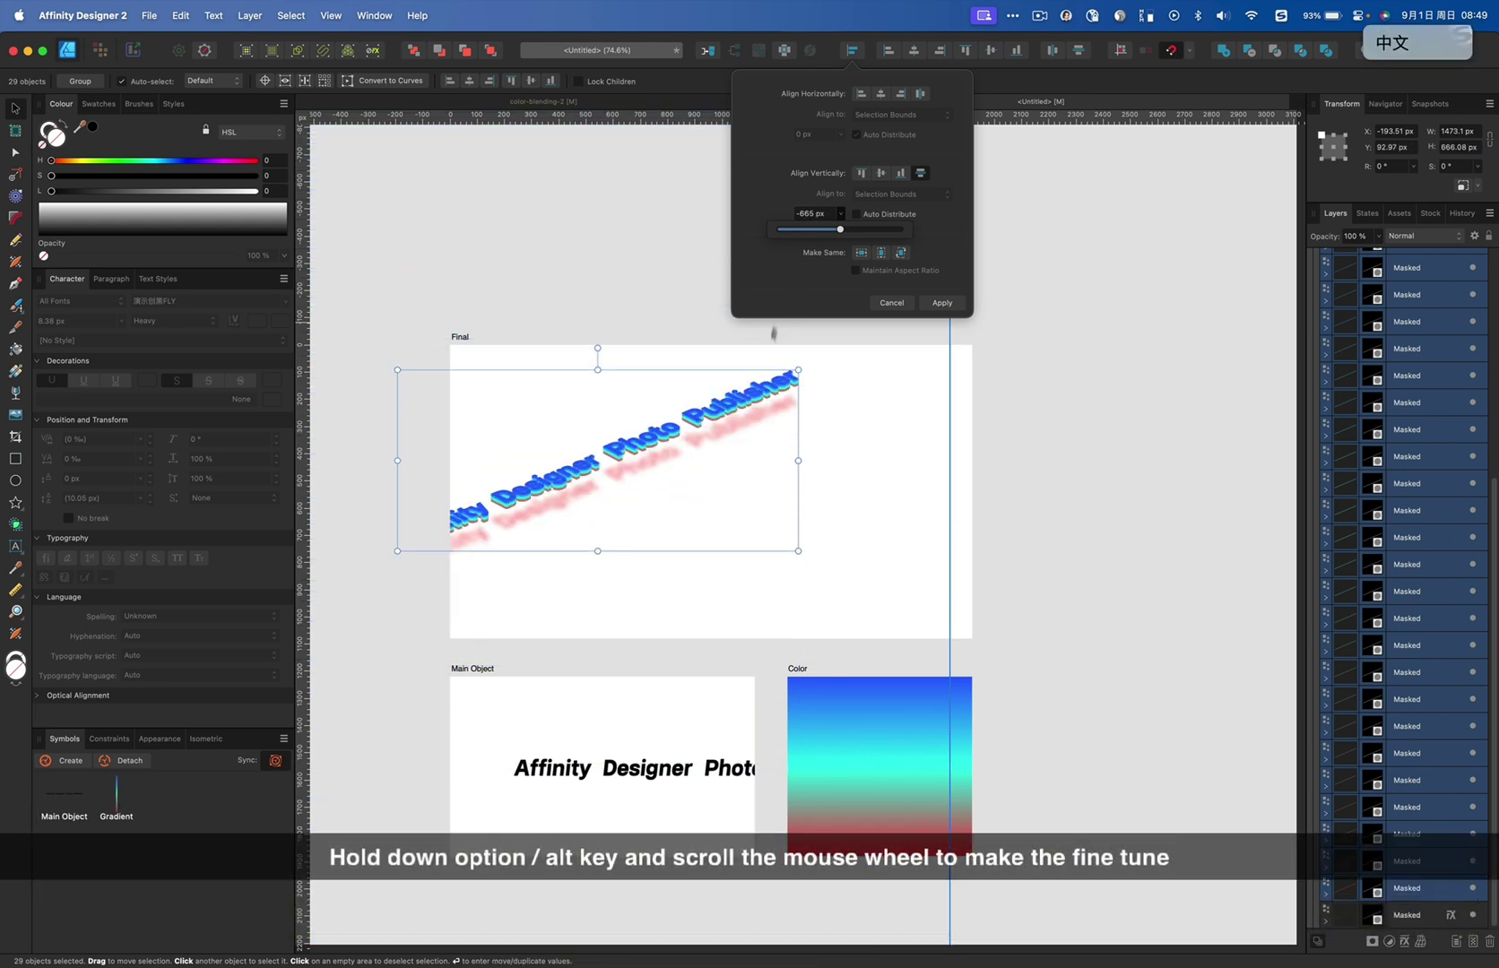
scroll(770, 344, up, 6)
scroll(825, 217, up, 2)
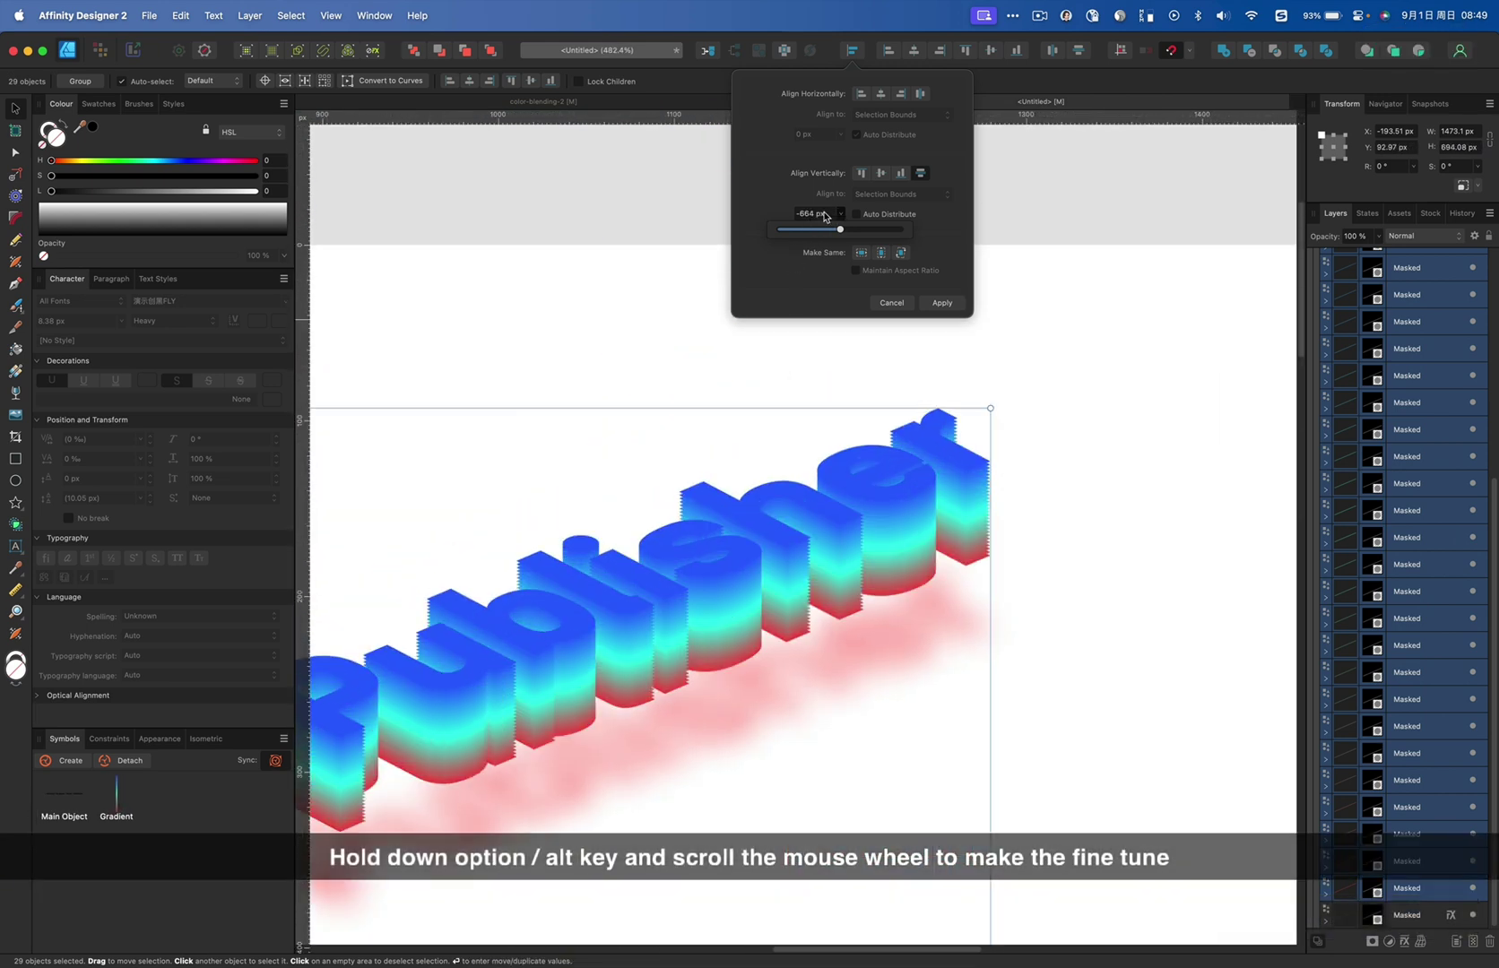
scroll(824, 216, down, 8)
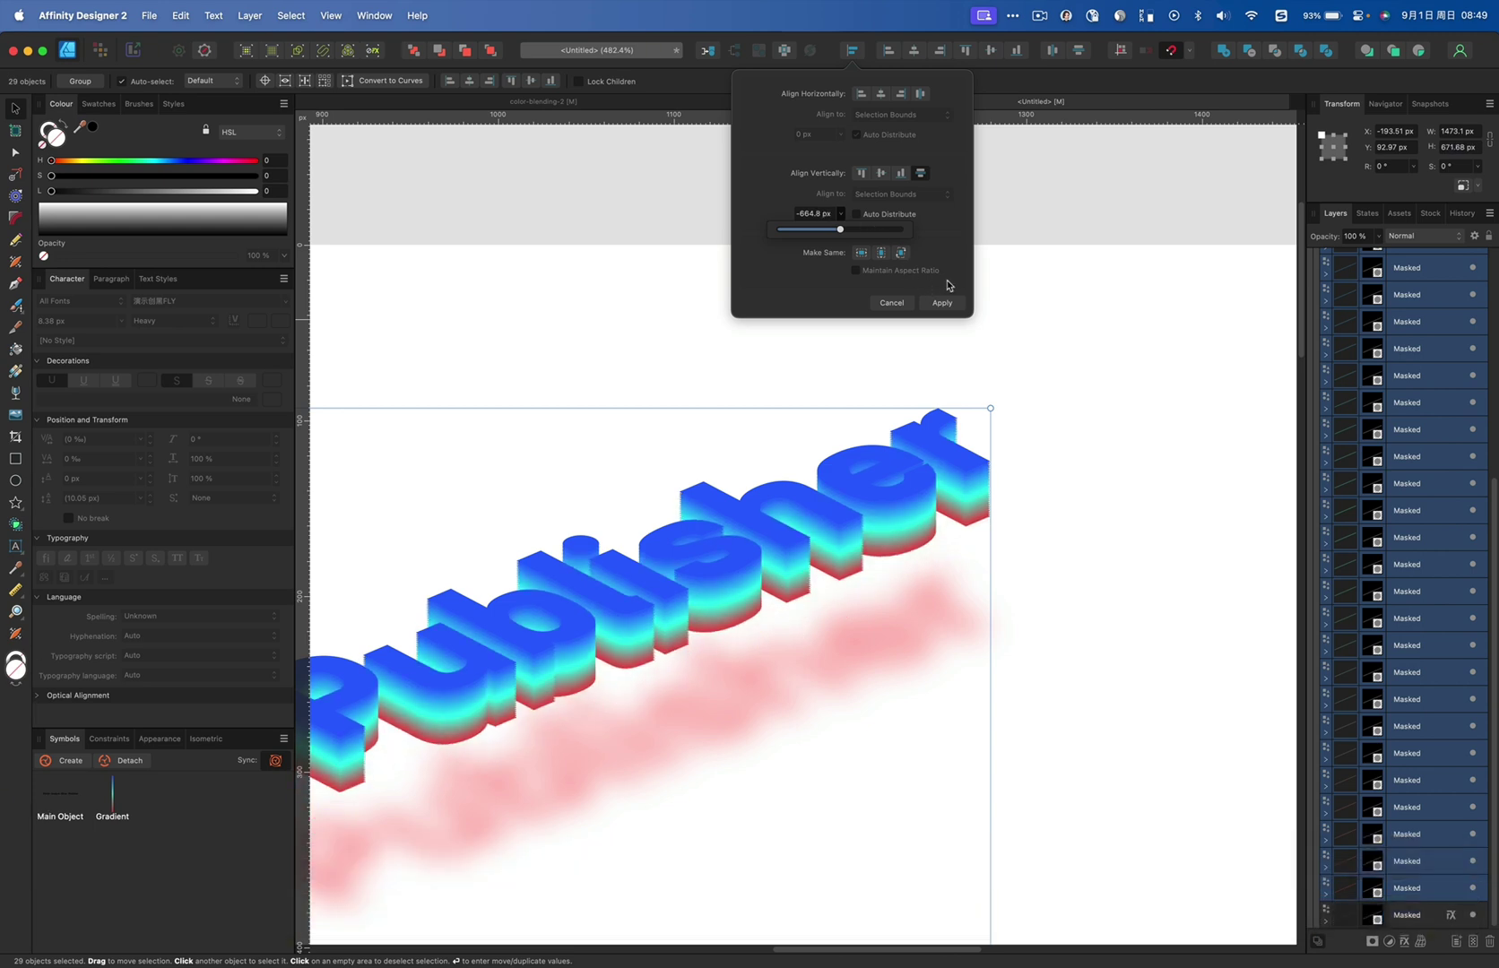
click(939, 302)
Move the 3D text group to the right so the entire text lies within the Final artboard
scroll(850, 383, down, 8)
click(886, 324)
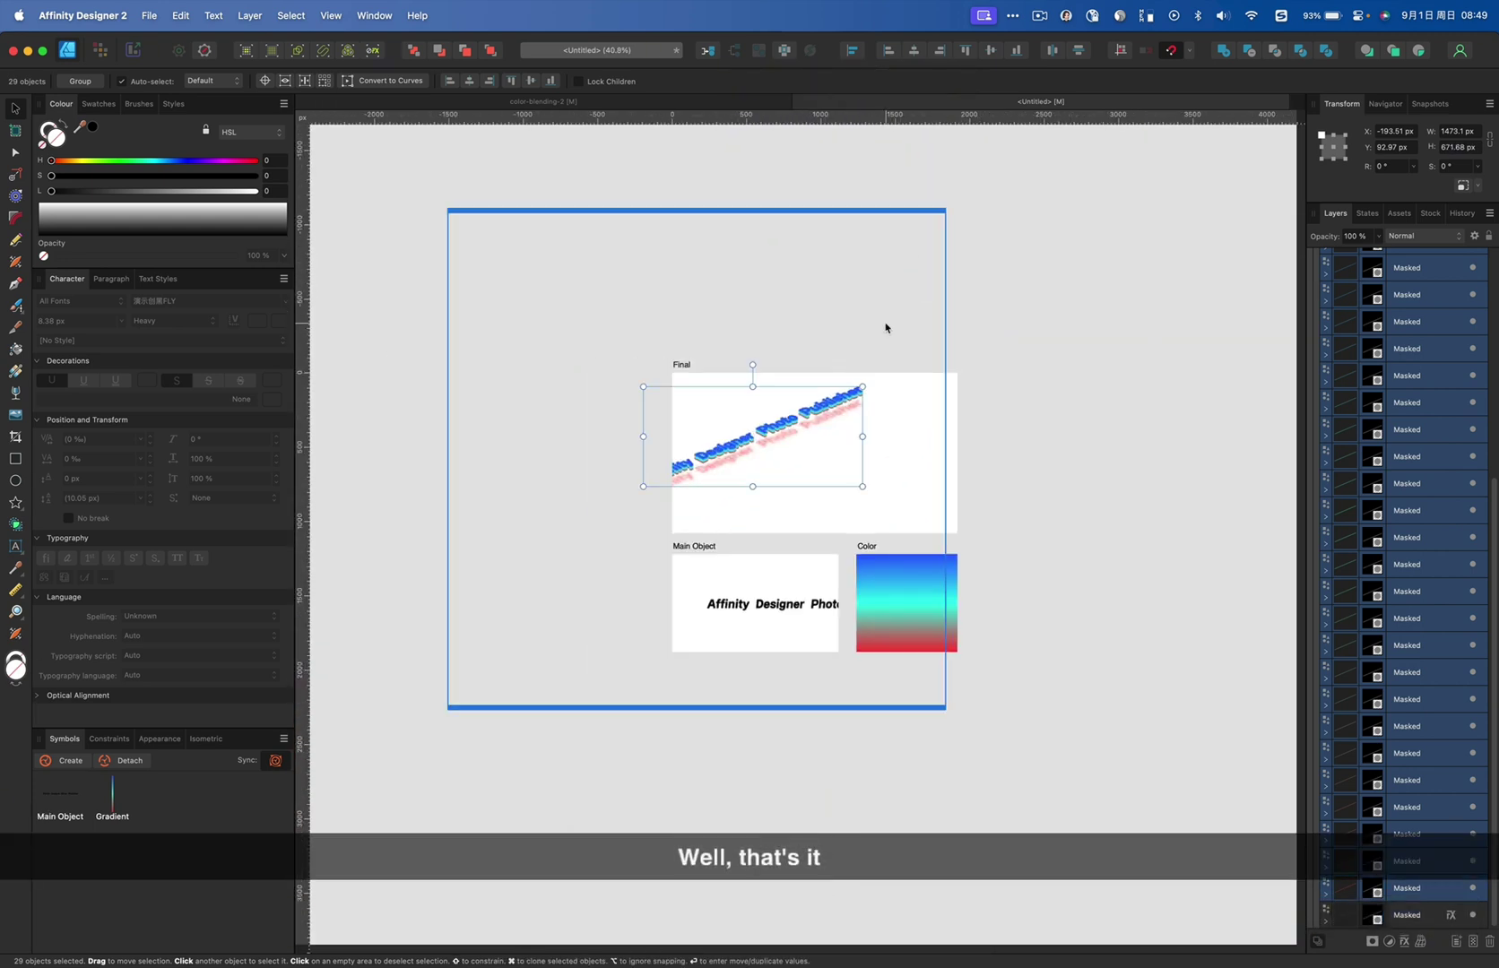
click(1034, 308)
drag(887, 418, 910, 409)
Shorten the Main Object text to "Affinity Designer" and centre it horizontally on its artboard
scroll(839, 536, up, 3)
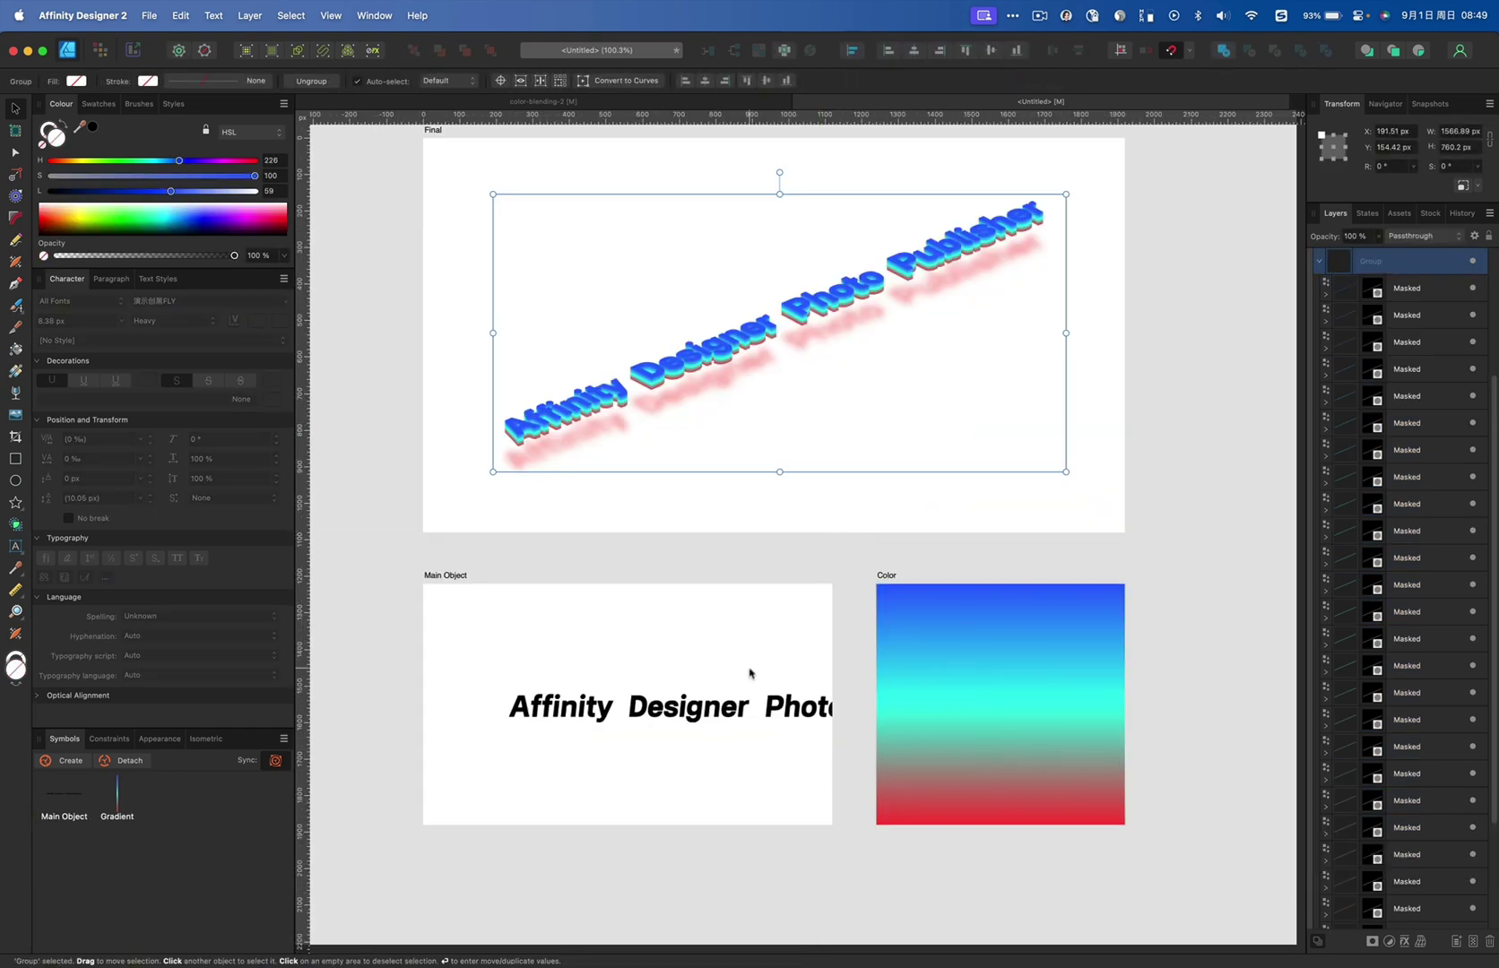
super+click(778, 705)
drag(785, 705, 1010, 702)
double_click(732, 704)
key(super+x)
super+click(827, 843)
key(super+v)
super+click(767, 713)
drag(766, 713, 713, 708)
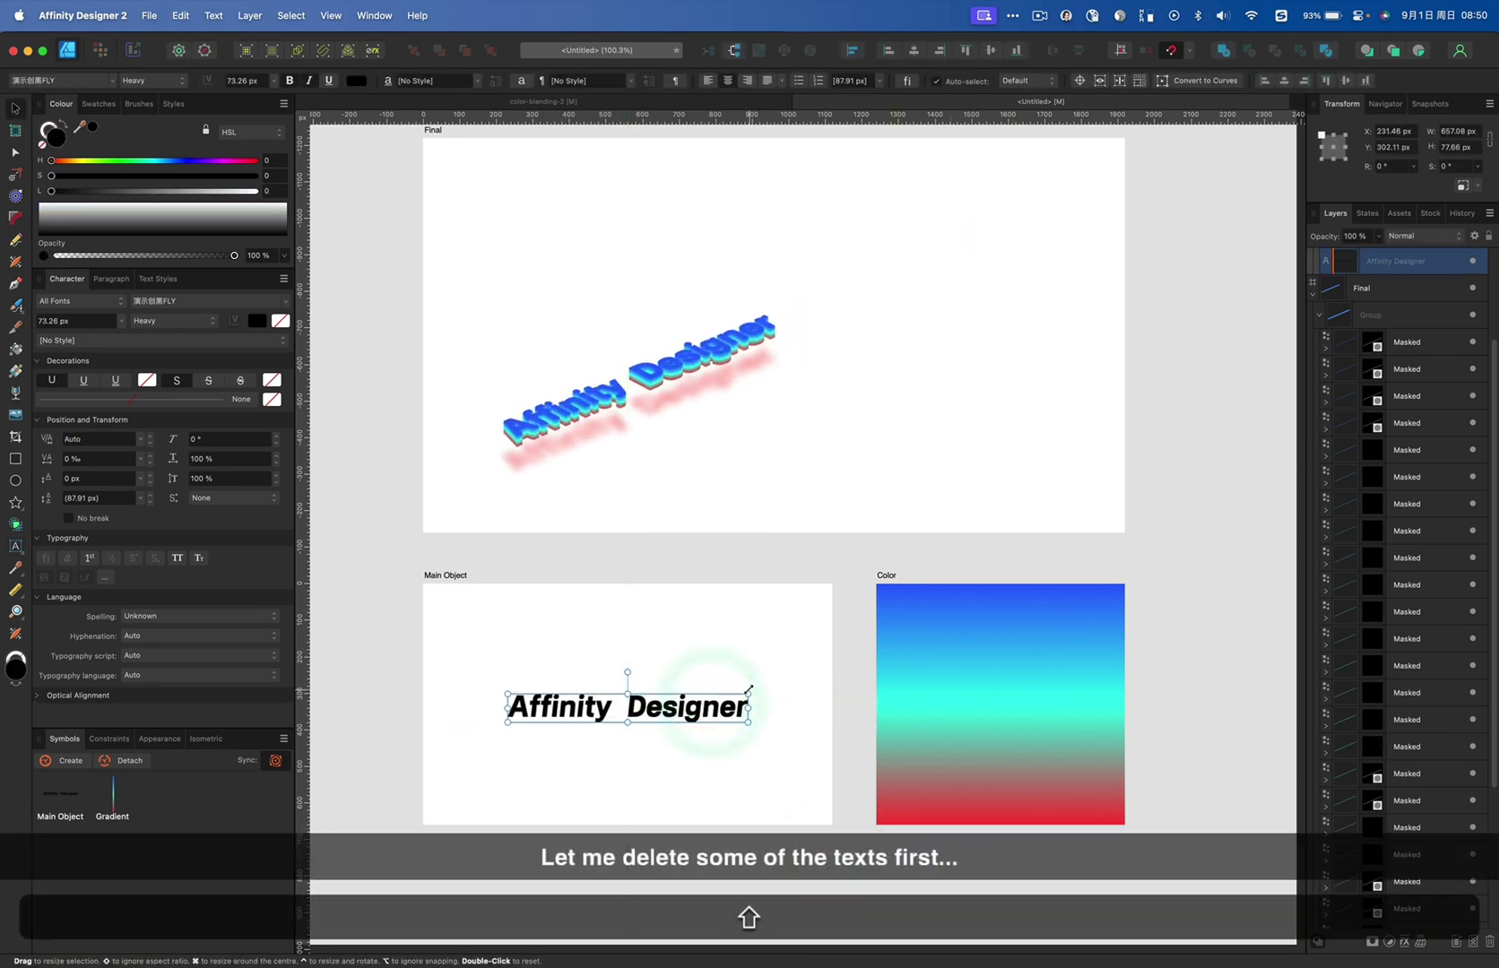
Shorten the Main Object text further to just "Affinity"
double_click(686, 708)
key(cmd+x)
key(cmd+v)
click(661, 708)
Scale the "Affinity" text inside the Main Object symbol up around its centre to about 134 px
scroll(661, 706, up, 5)
scroll(726, 696, down, 3)
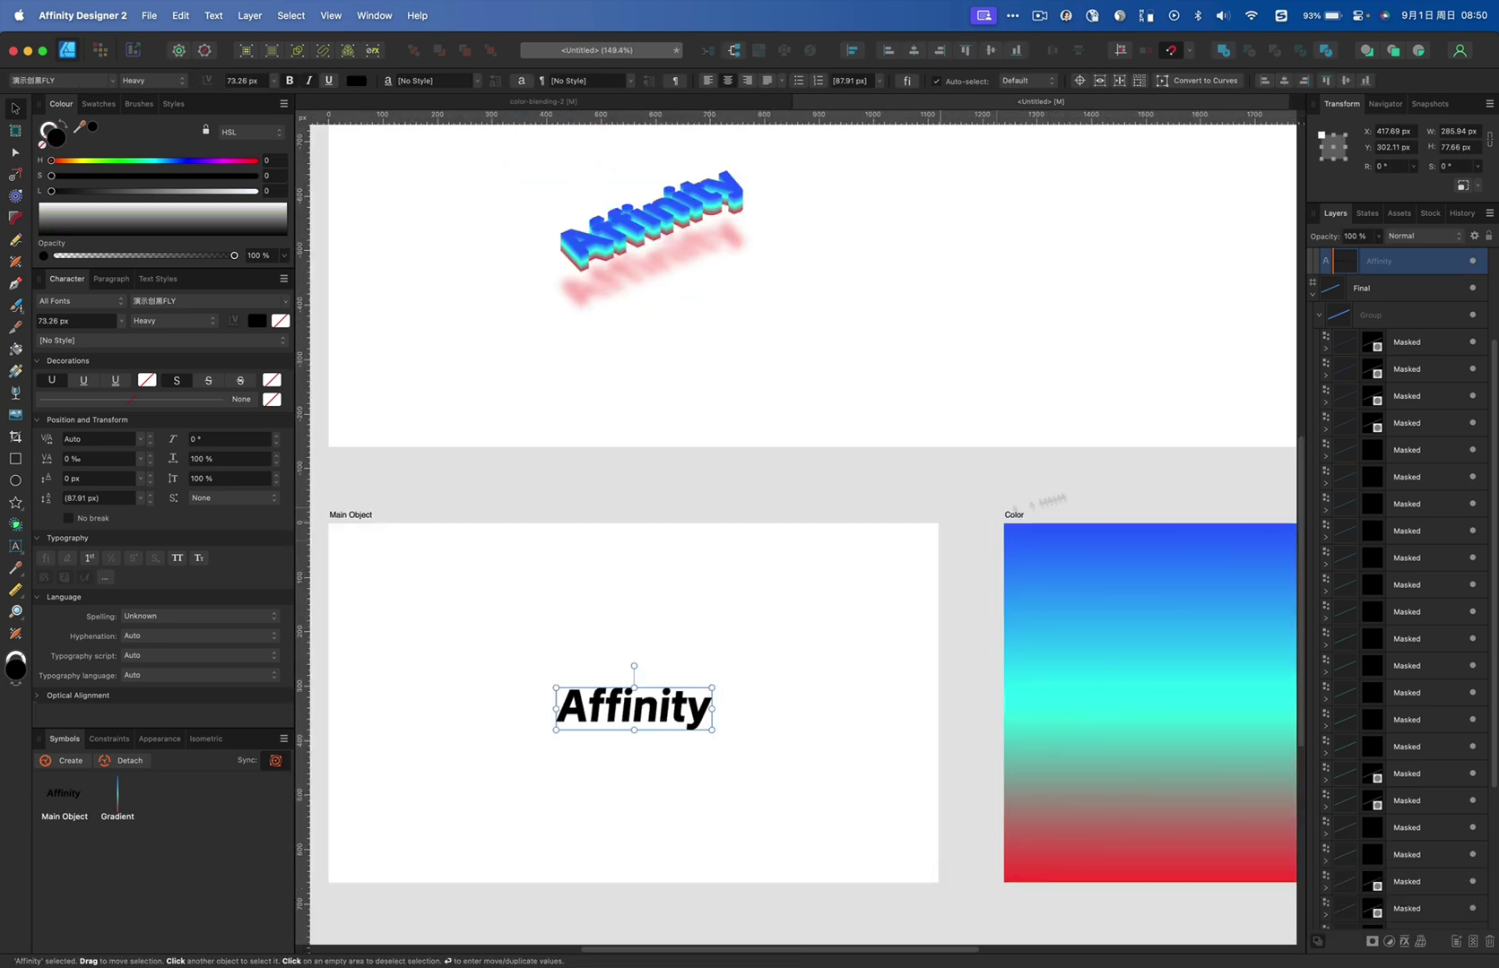
scroll(1396, 353, up, 3)
click(1399, 349)
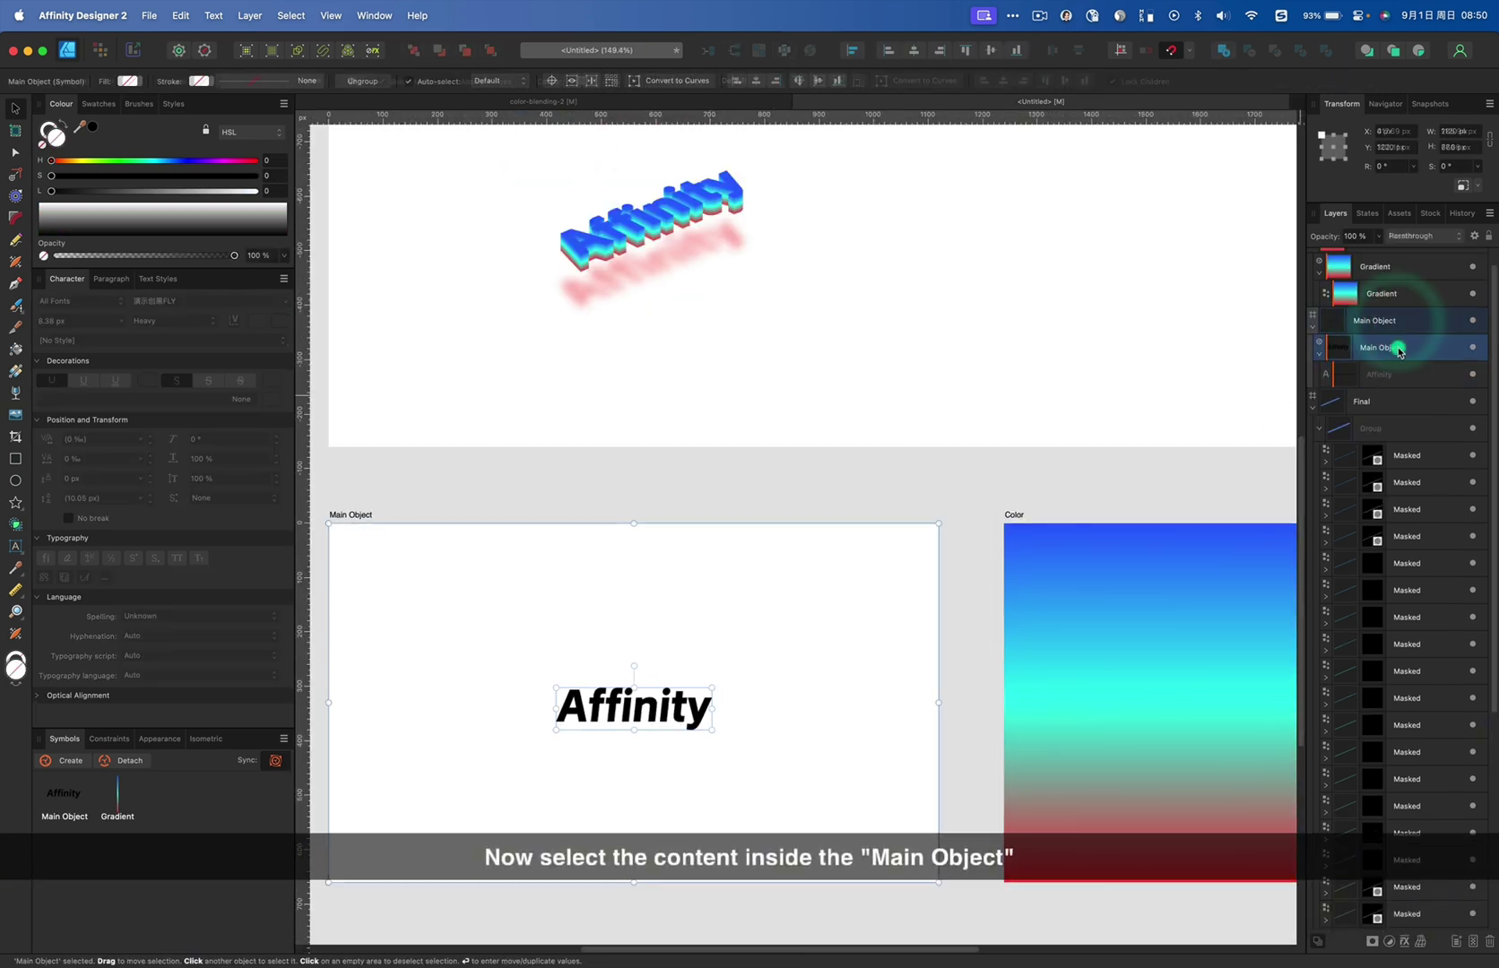
click(1389, 374)
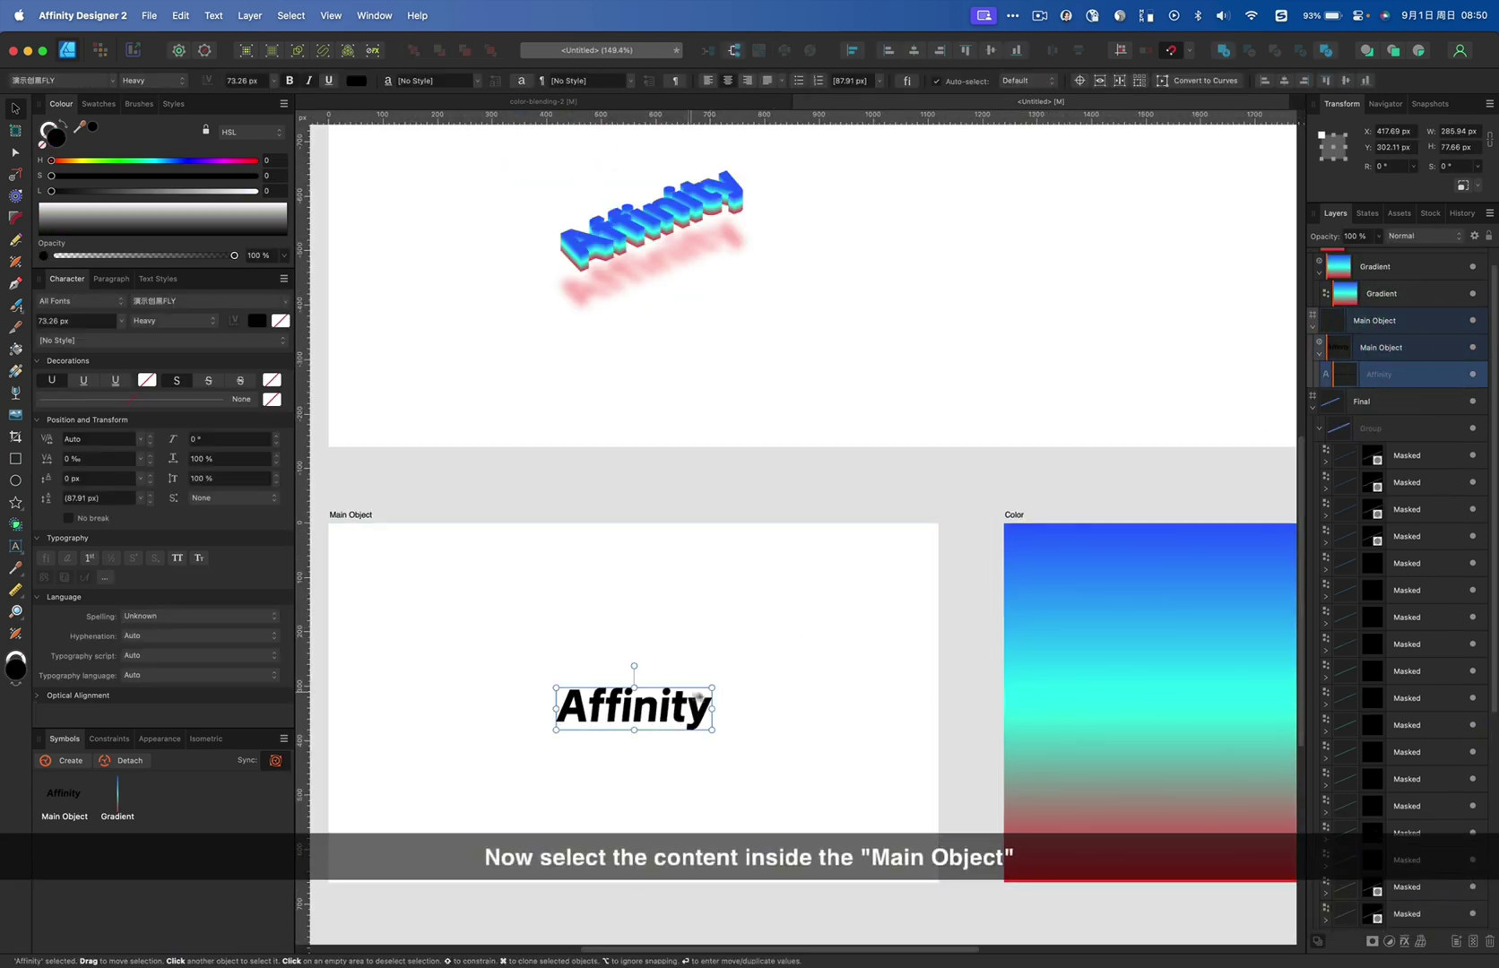
drag(711, 688, 775, 667)
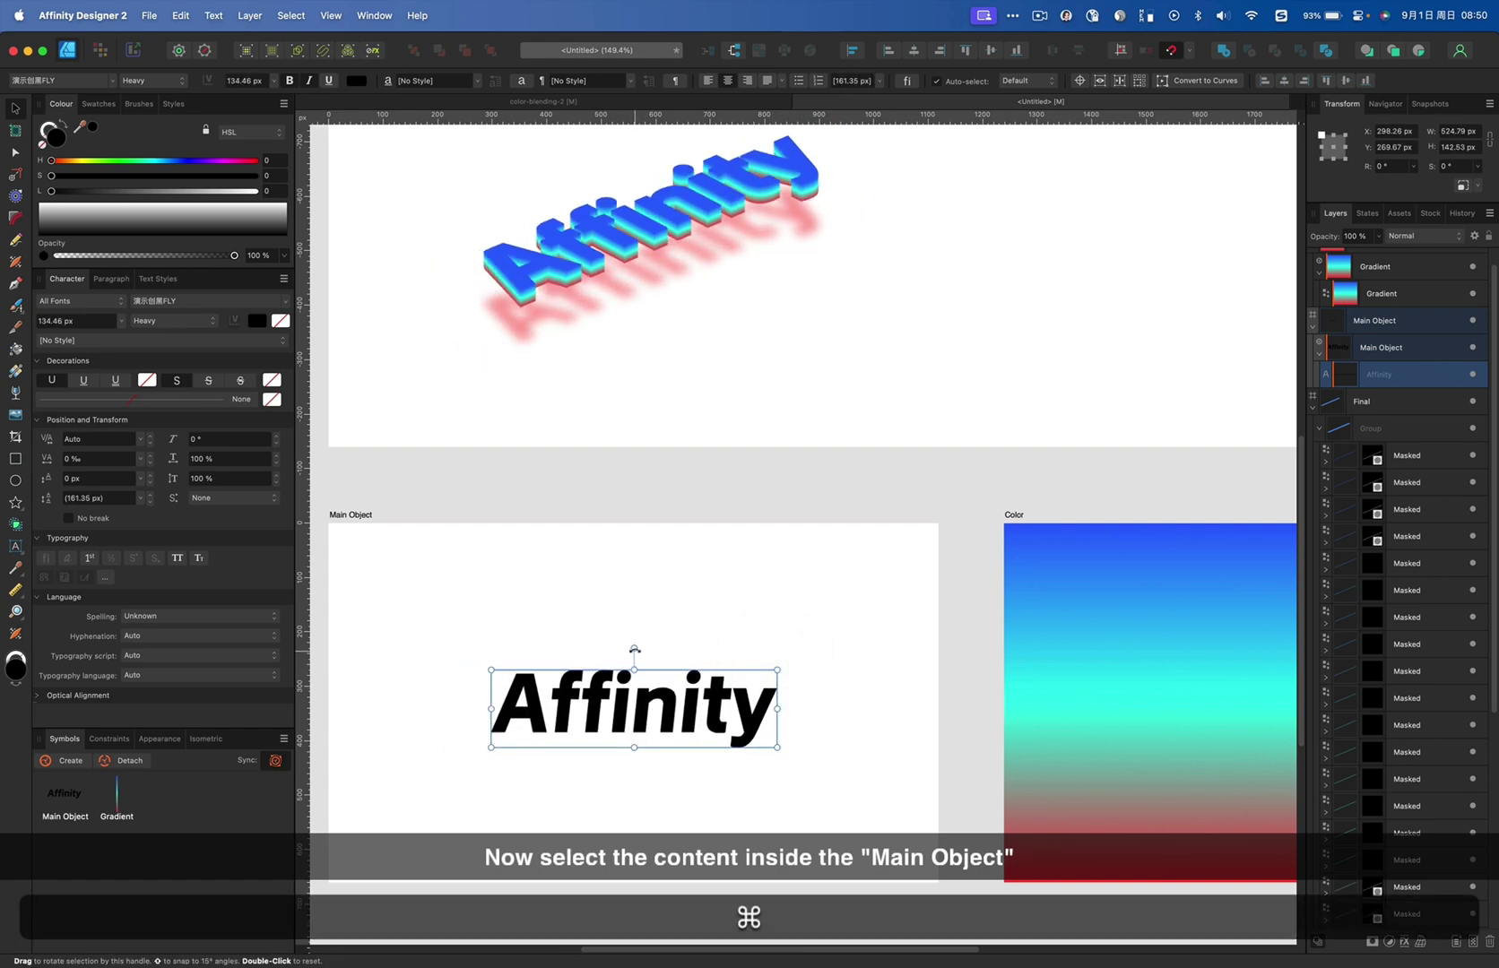
mouse_move(635, 647)
mouse_down()
mouse_move(687, 678)
mouse_move(603, 722)
mouse_move(655, 695)
mouse_move(686, 735)
mouse_move(572, 726)
mouse_move(586, 662)
mouse_move(639, 655)
mouse_up()
Move the 3D text group to the middle of the Final artboard and deselect it
scroll(591, 684, down, 5)
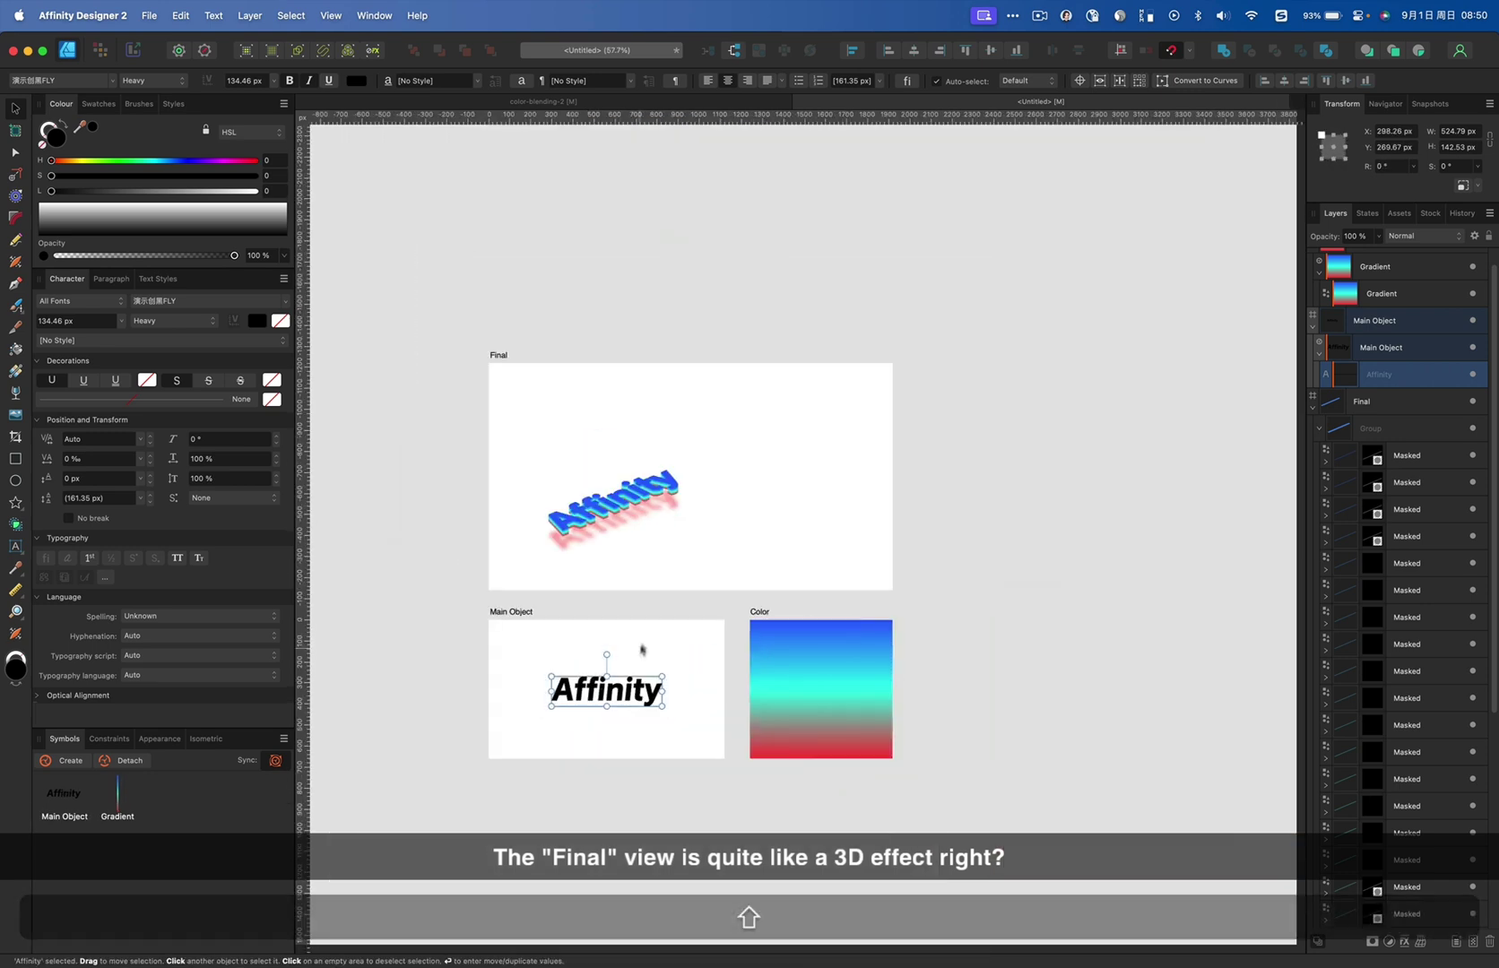
scroll(606, 644, up, 3)
click(773, 365)
drag(622, 434, 747, 379)
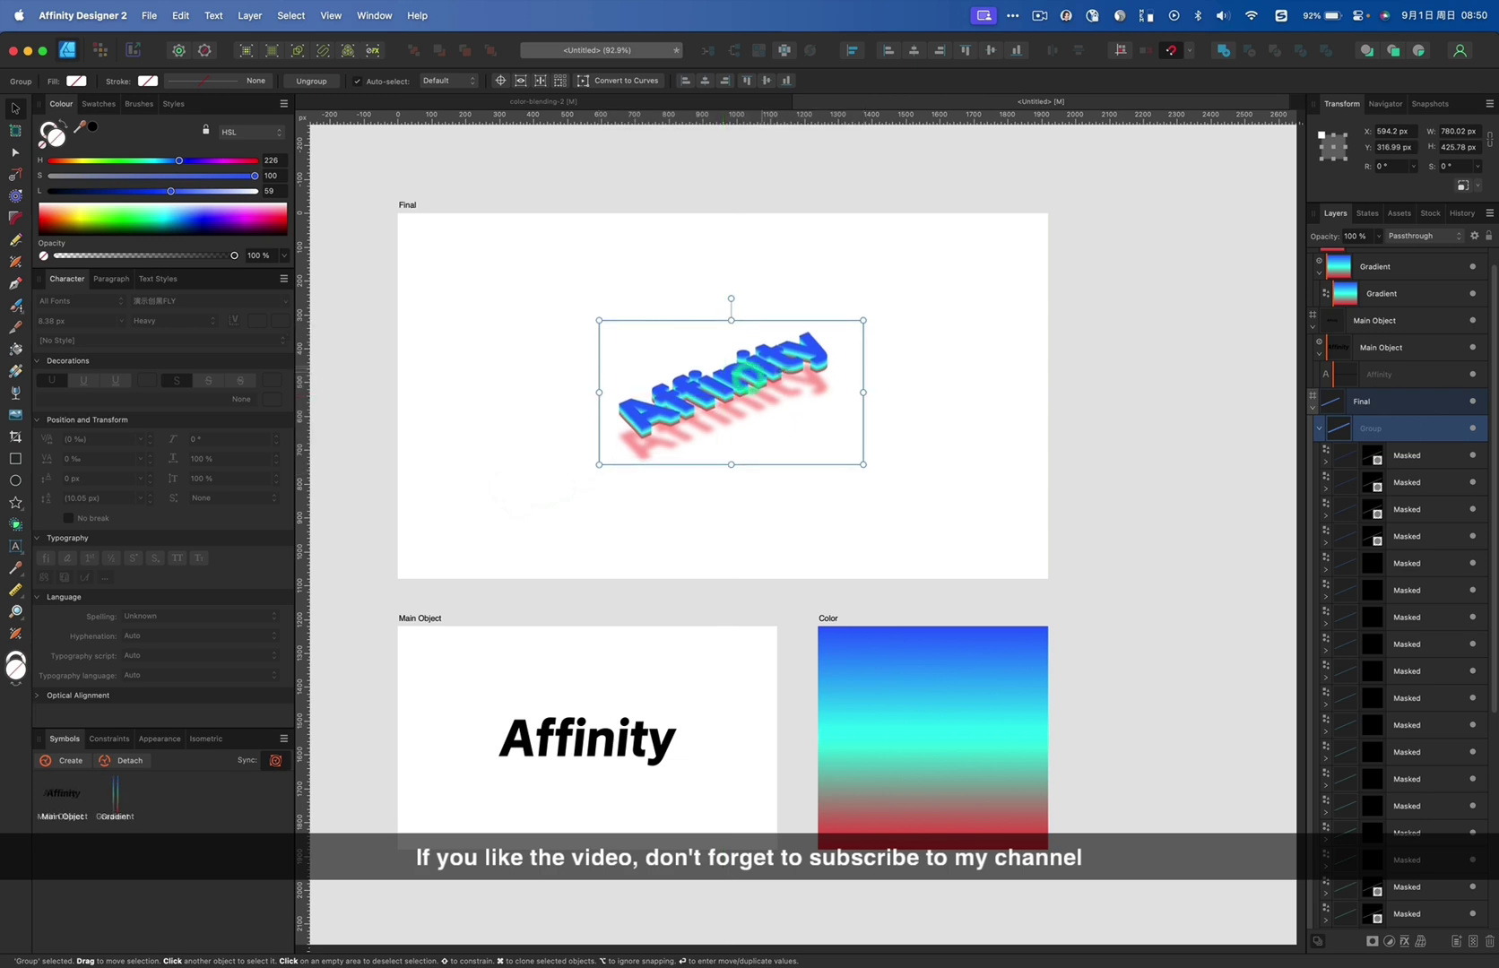
click(912, 338)
Select the gradient rectangle on the Color artboard and show its stops with the gradient fill tool
scroll(897, 520, up, 2)
scroll(965, 611, down, 3)
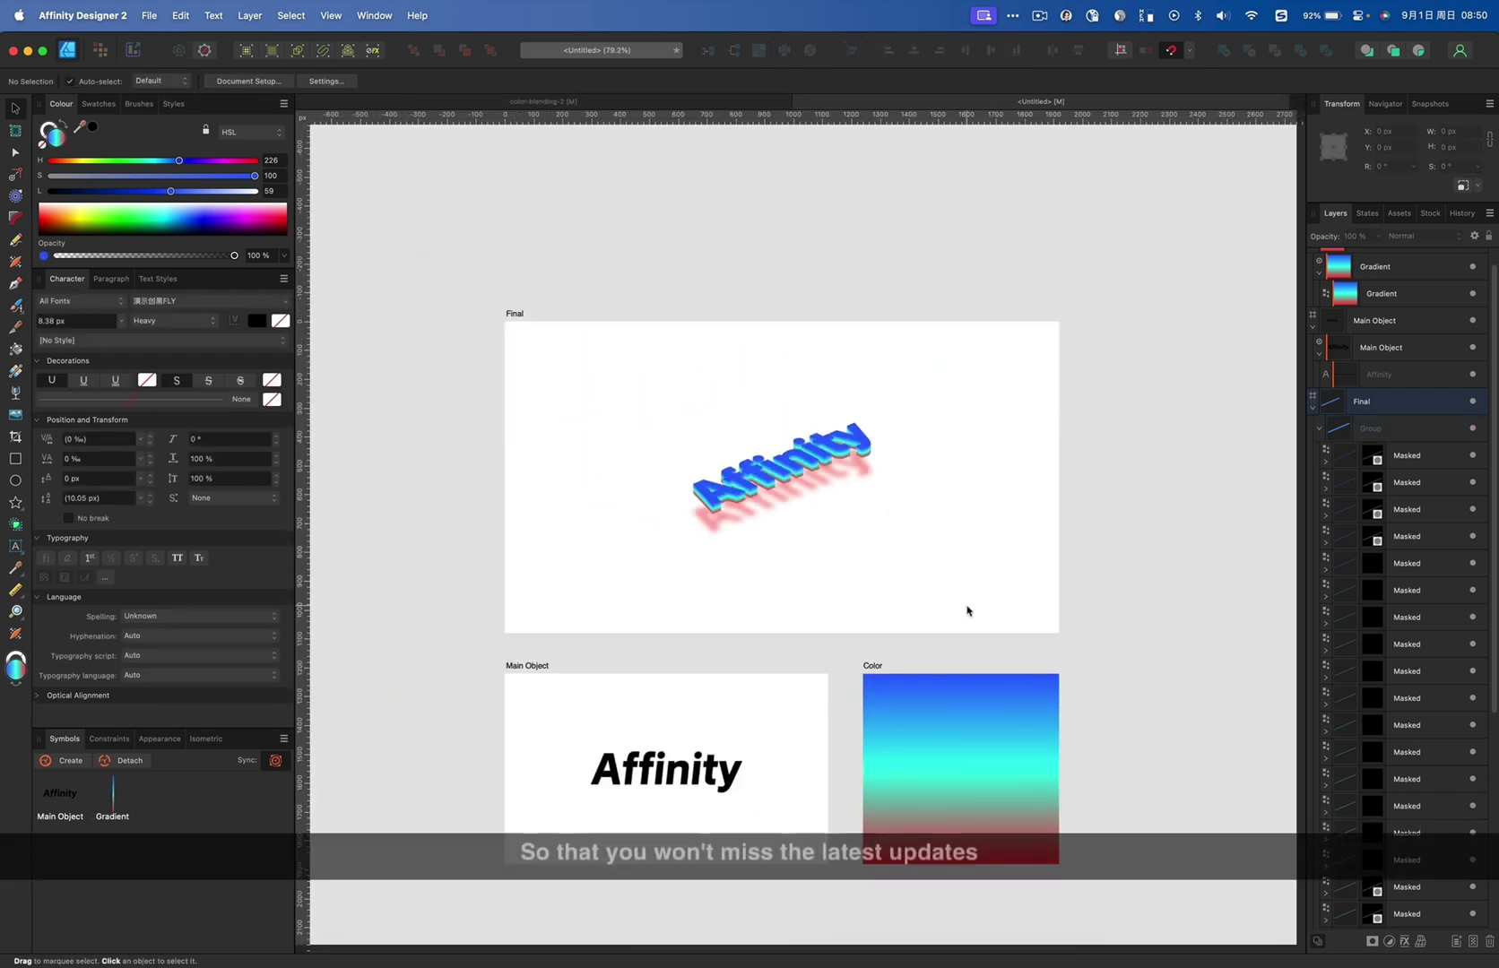
key(super)
click(938, 742)
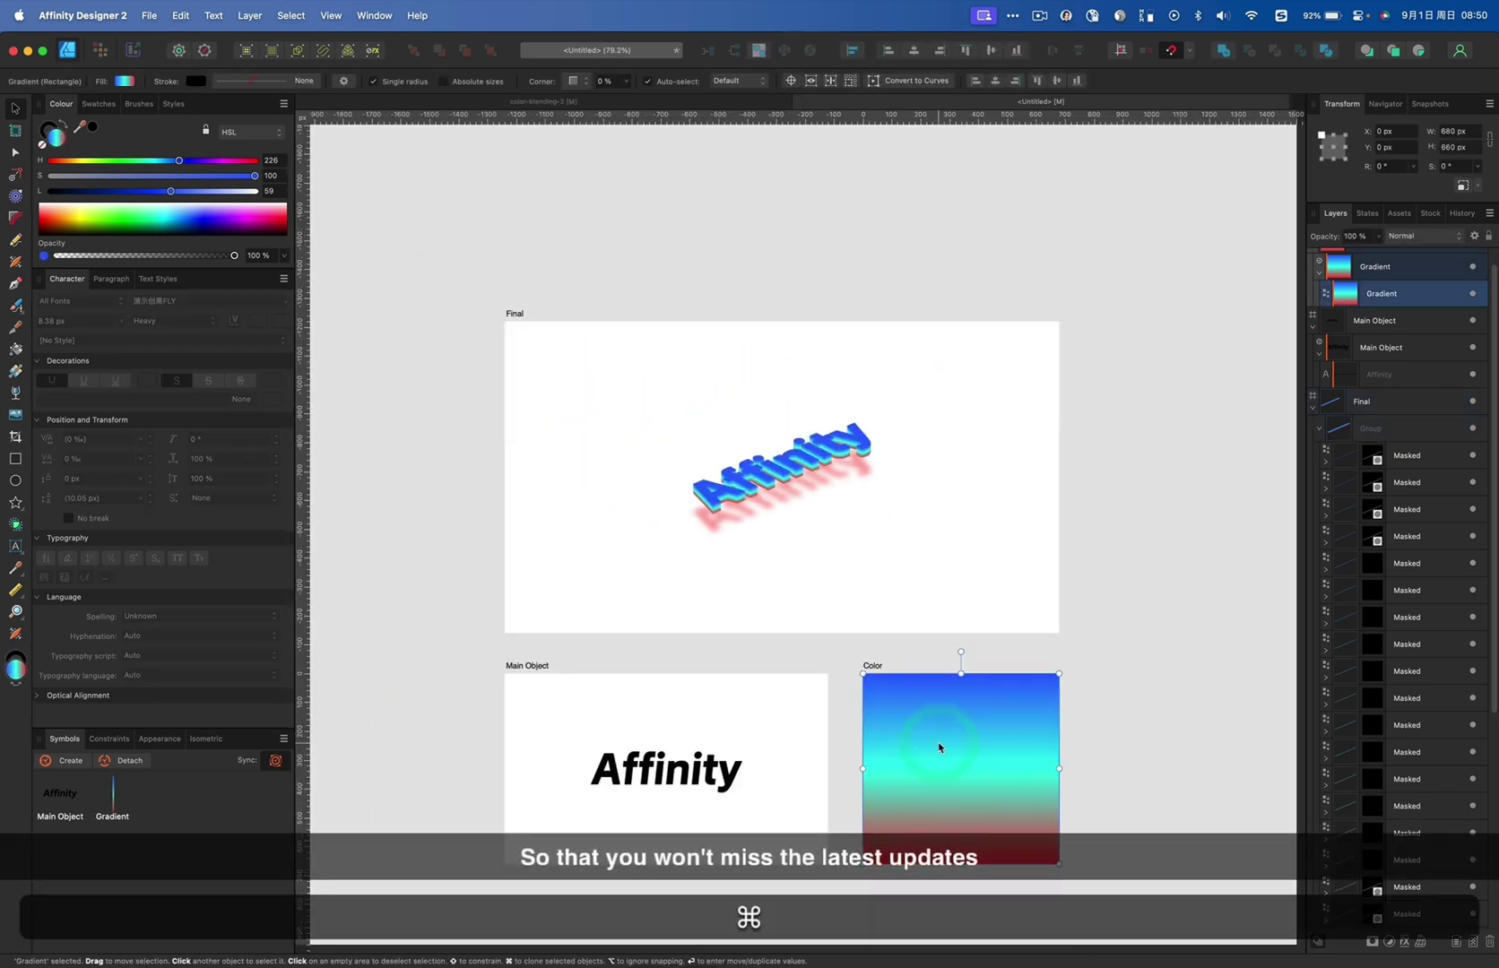
key(g)
key(g)
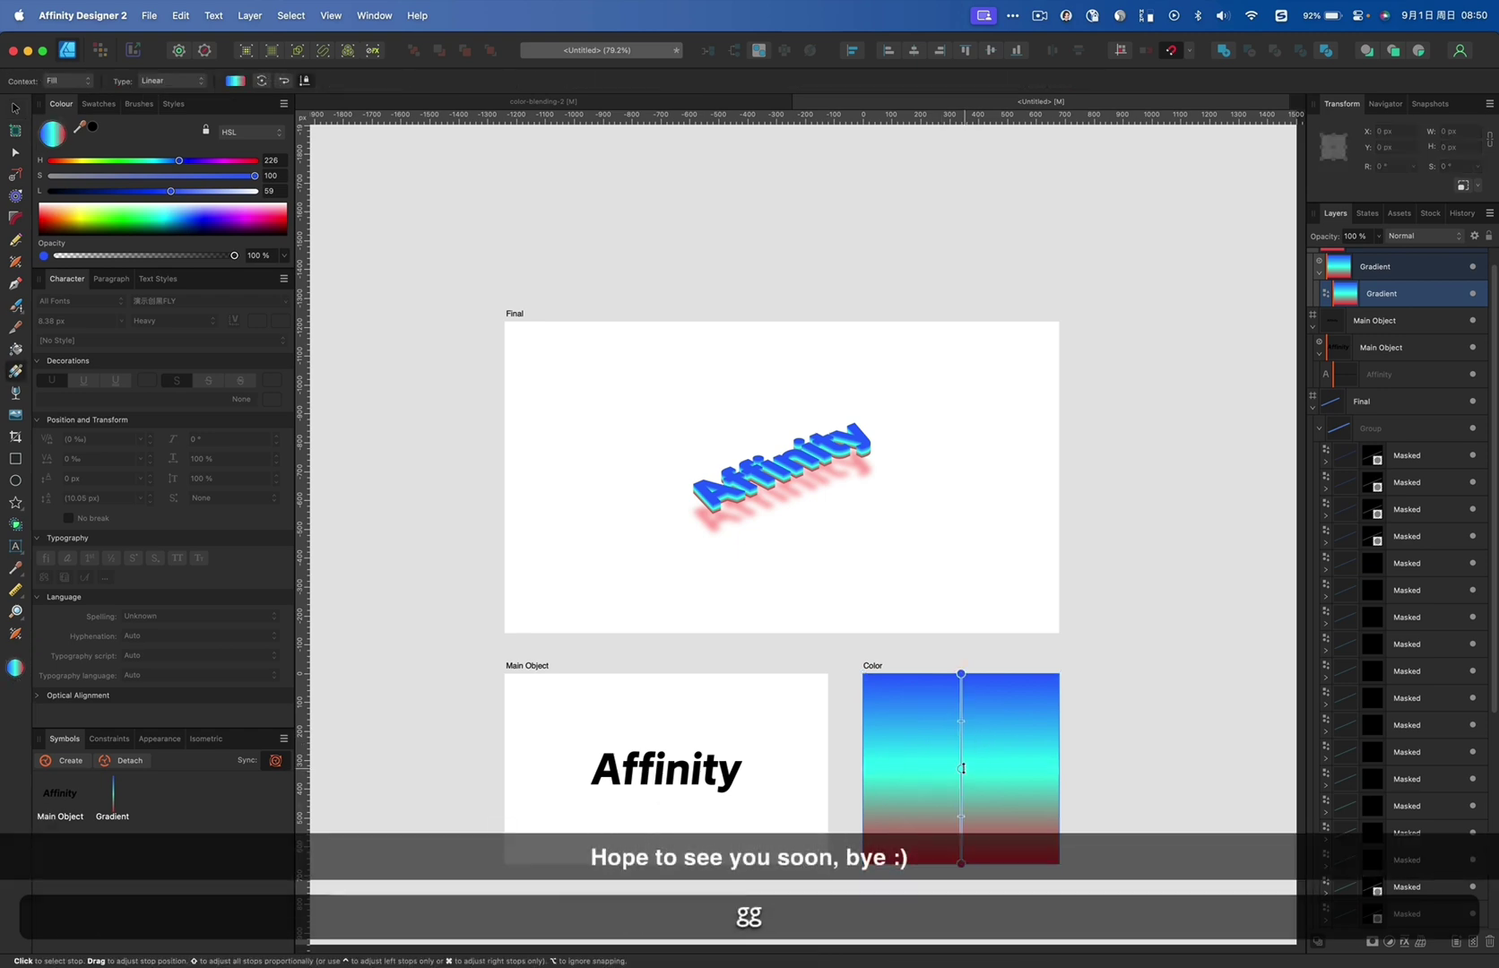